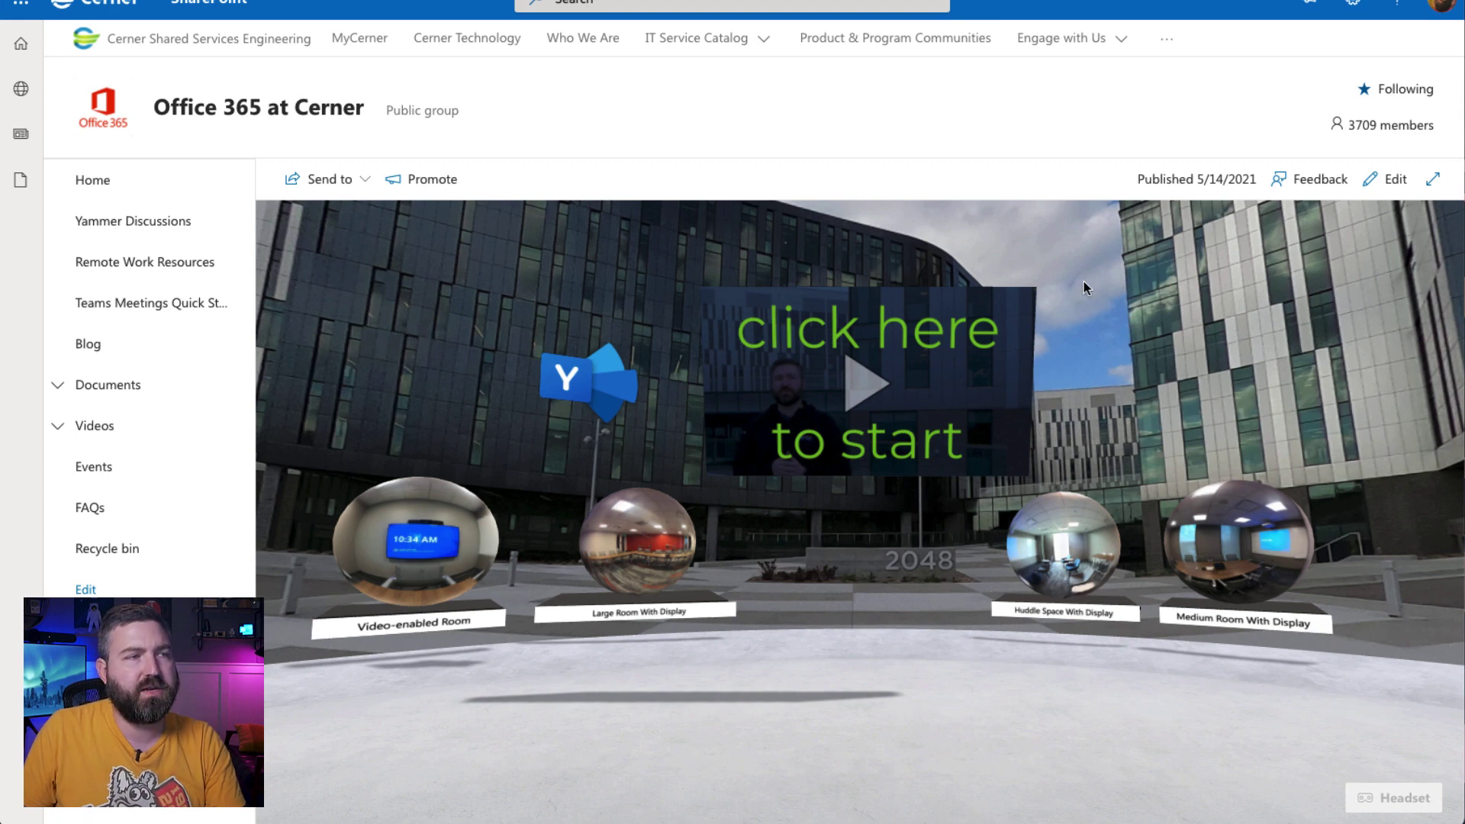
Expand the space to full page and look around the 360-degree office plaza, including the welcome video and meeting-room spheres.
click(1432, 179)
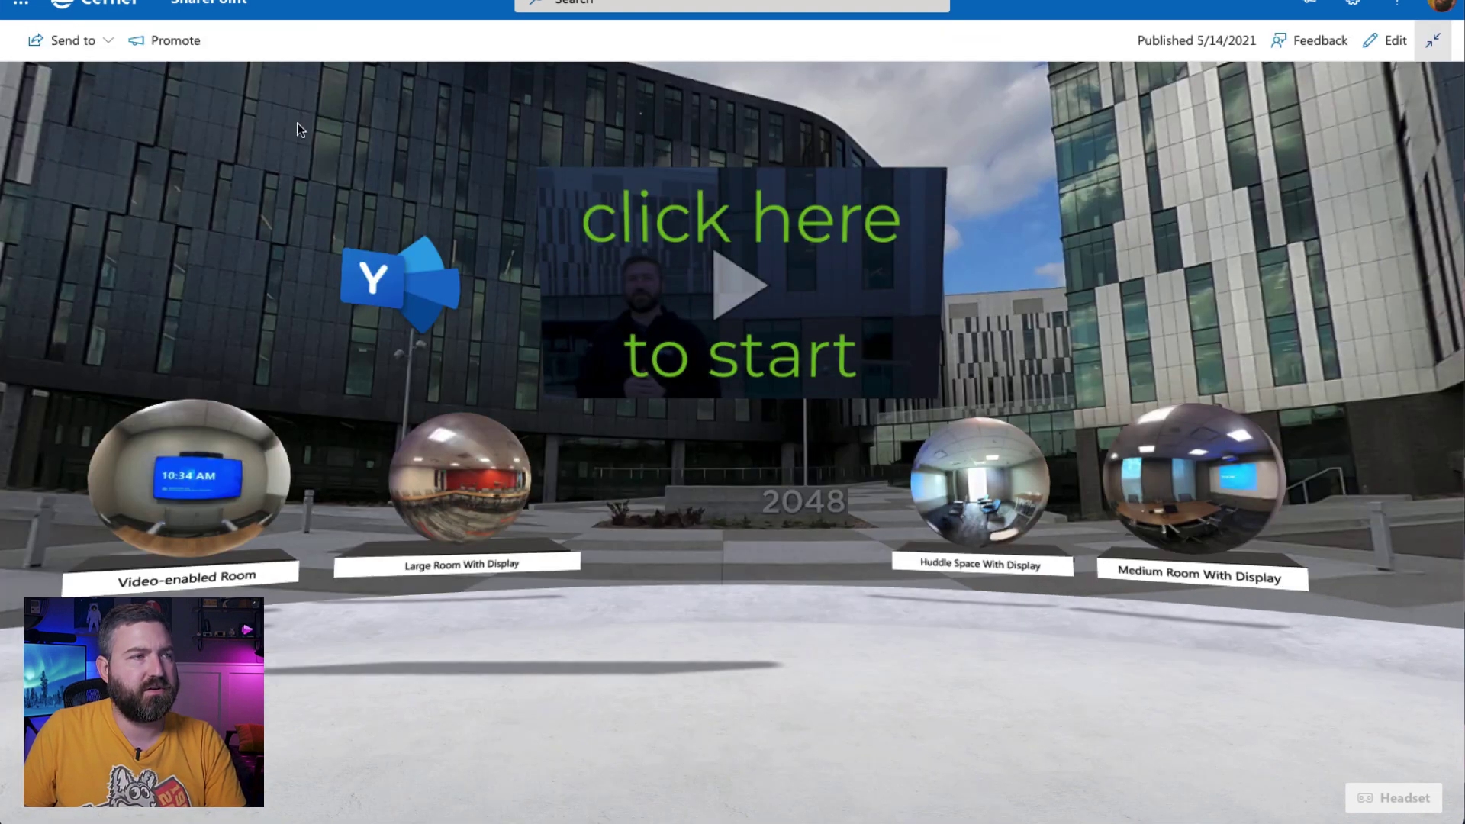
drag(224, 186, 241, 240)
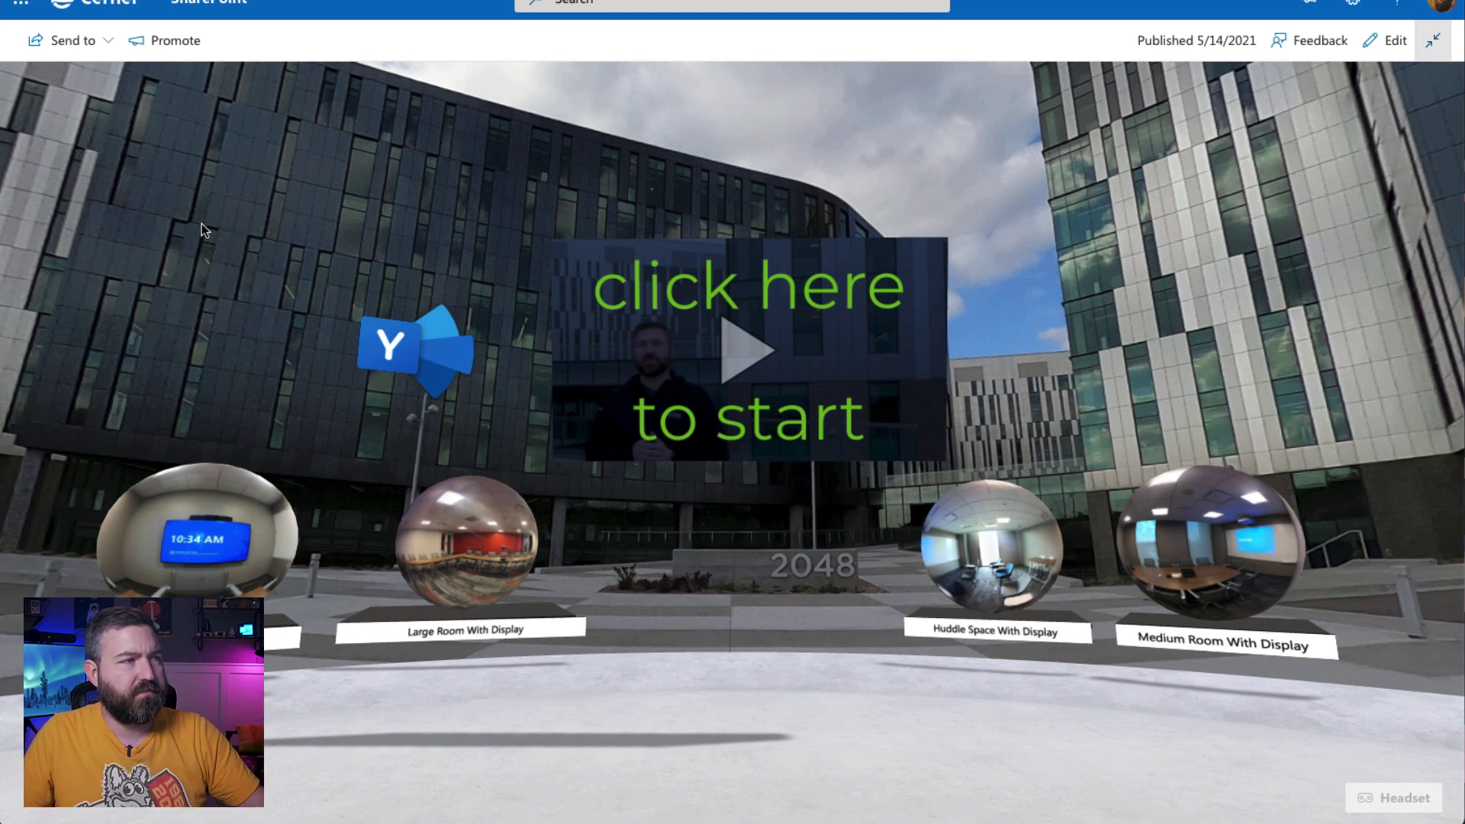
drag(203, 229, 369, 232)
drag(212, 316, 967, 374)
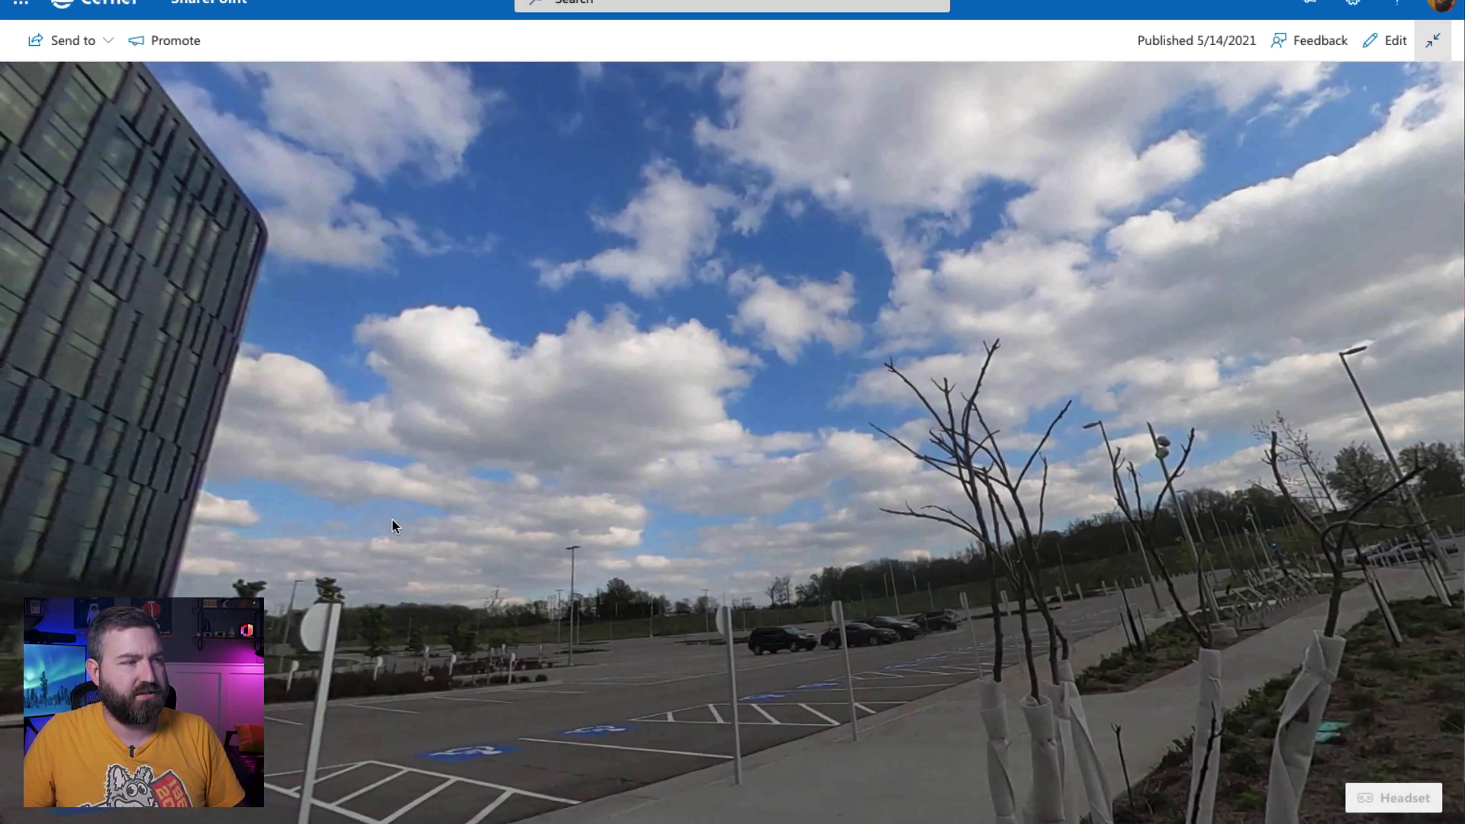
drag(393, 519, 1062, 517)
drag(441, 515, 1005, 444)
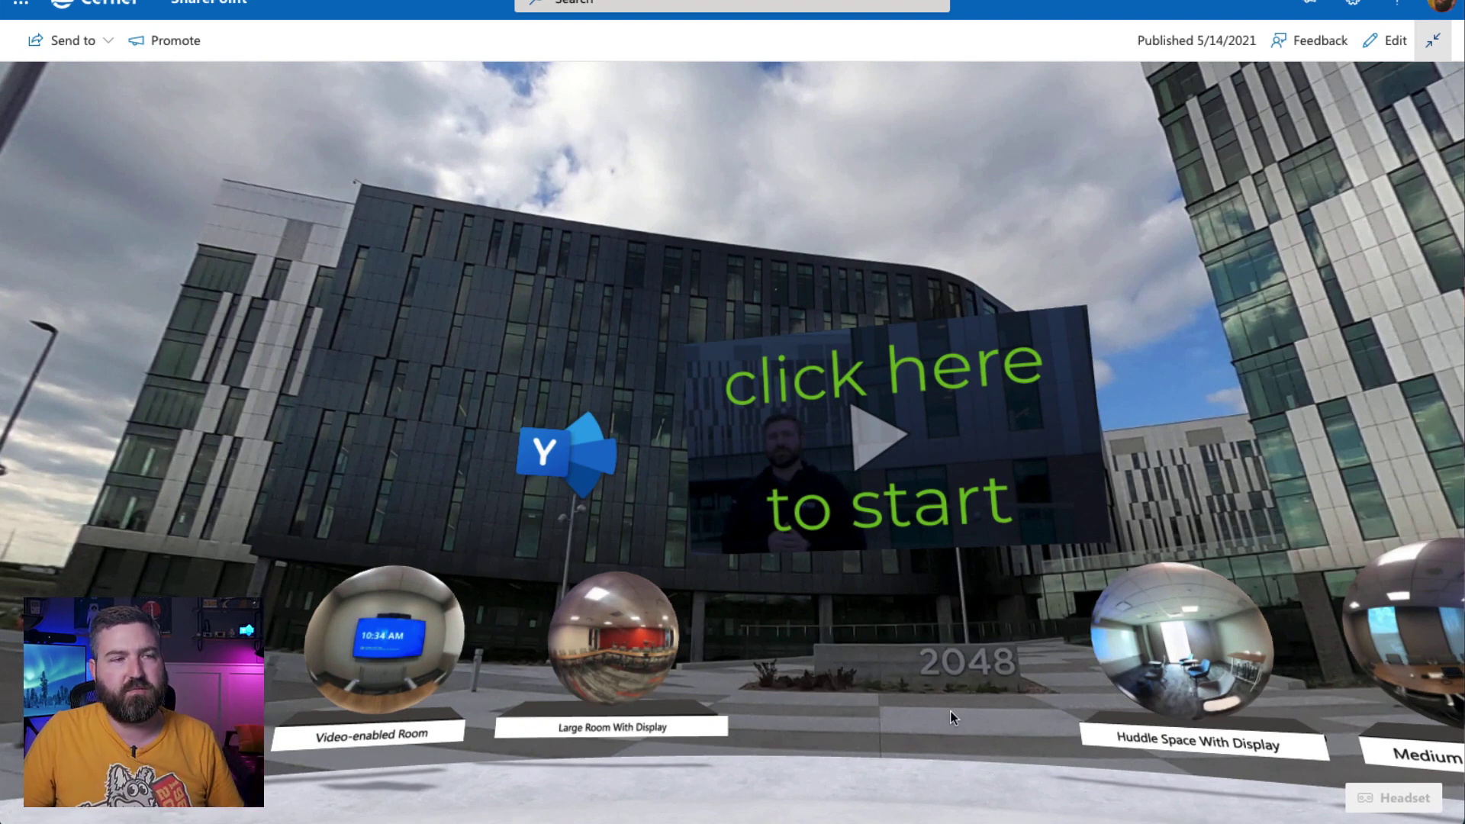
drag(950, 703, 876, 681)
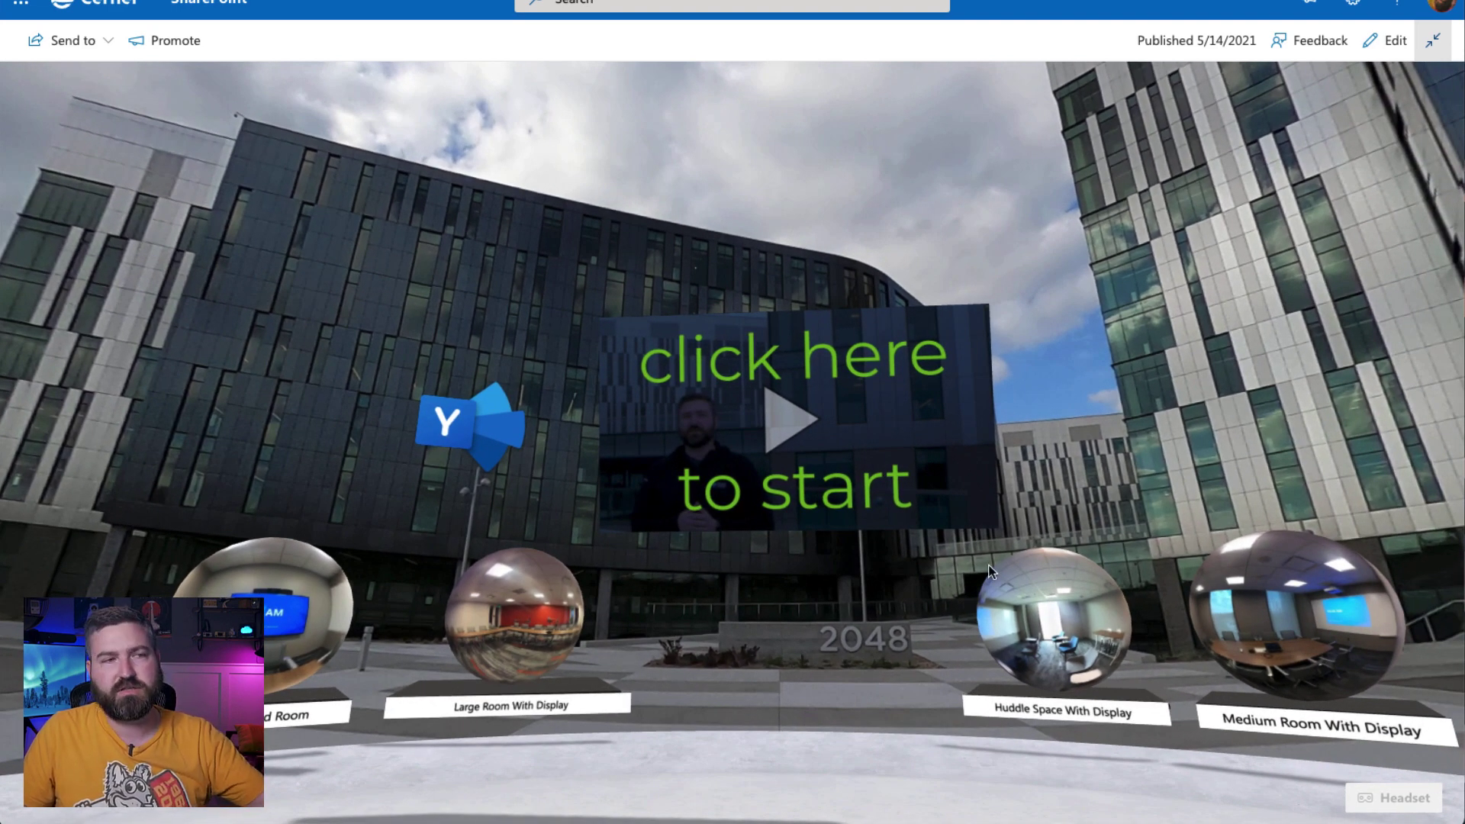
drag(873, 630, 867, 576)
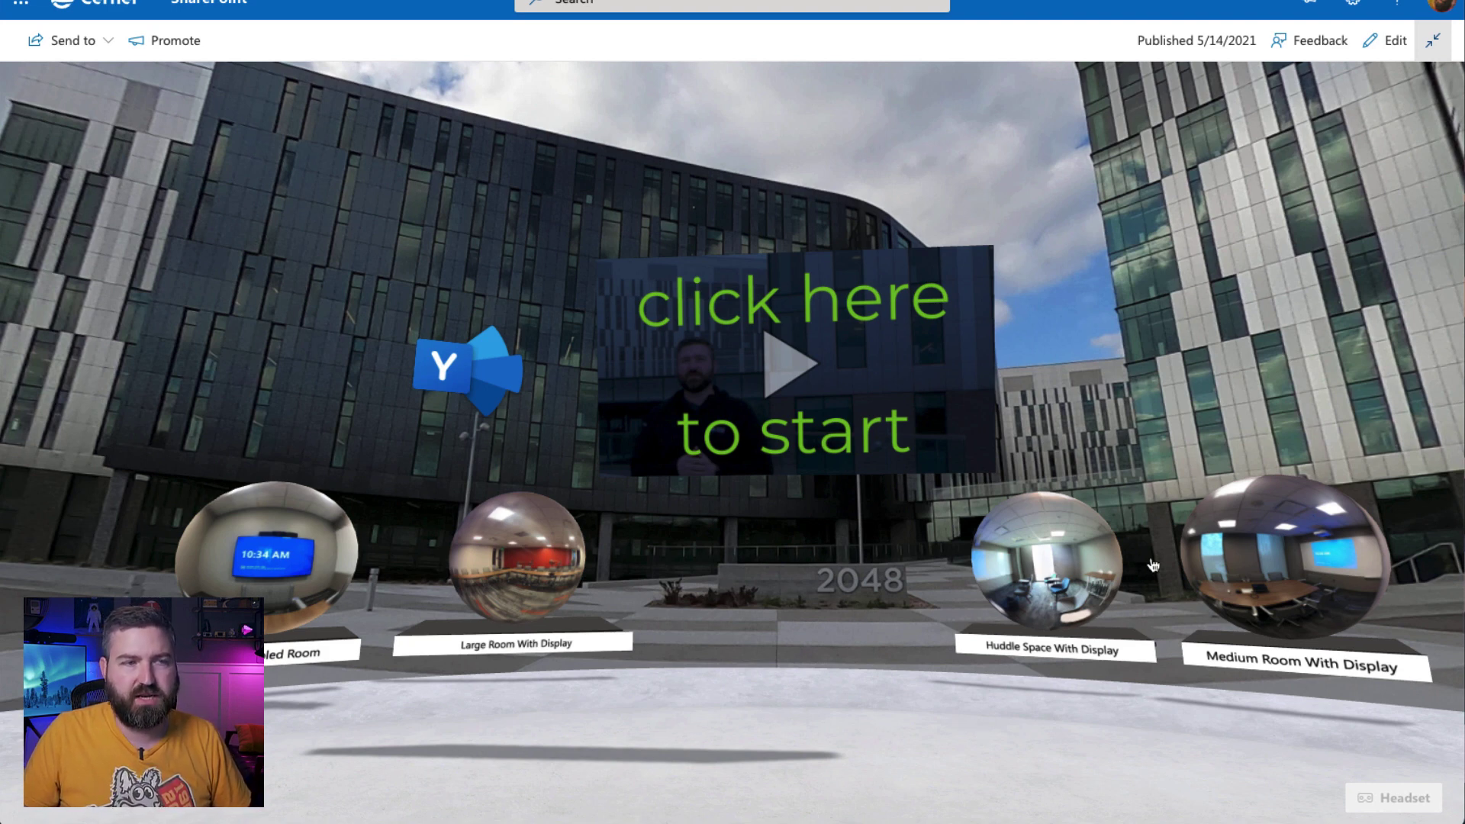
mouse_move(759, 442)
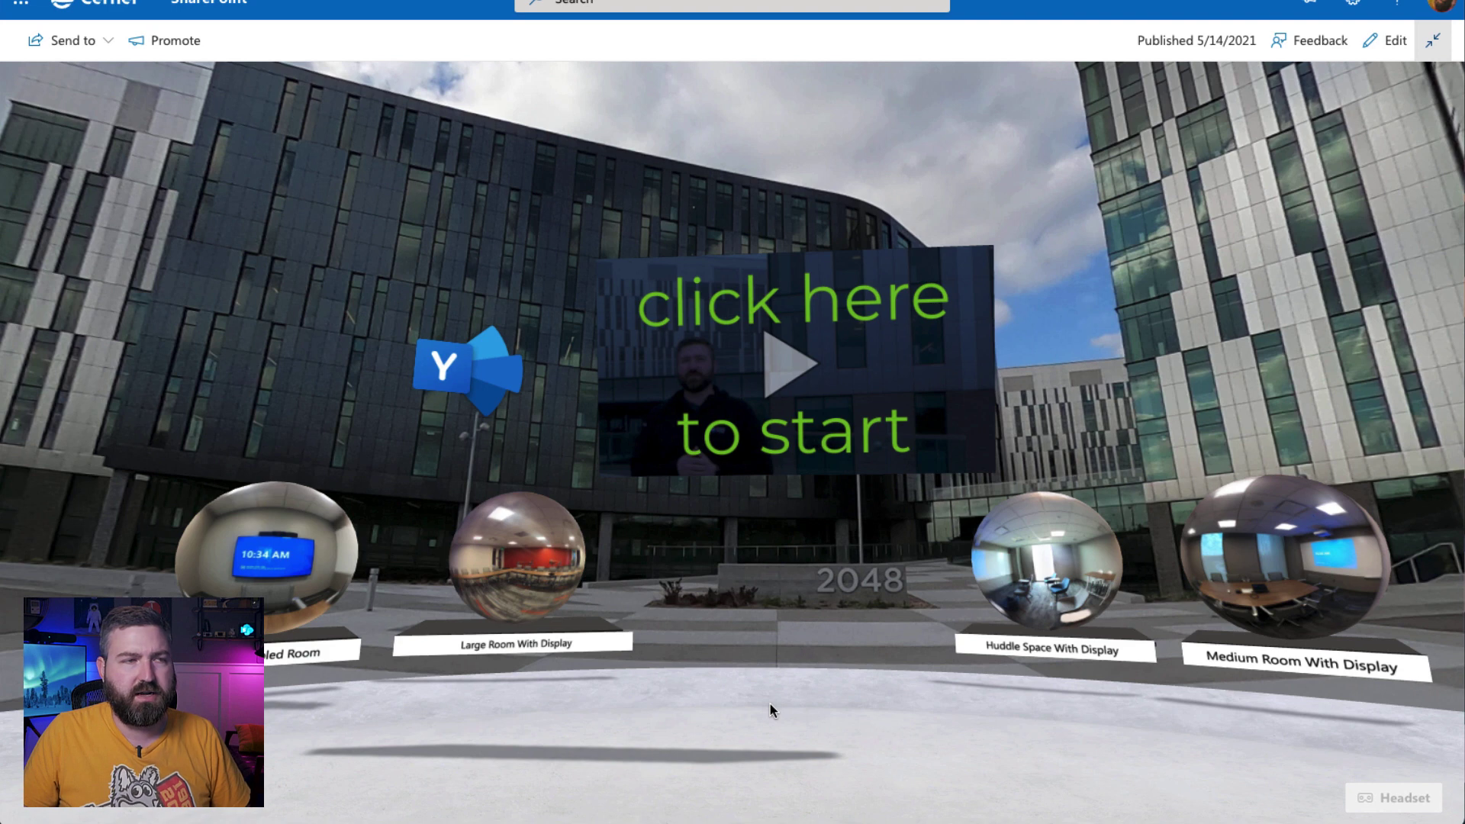
mouse_move(797, 343)
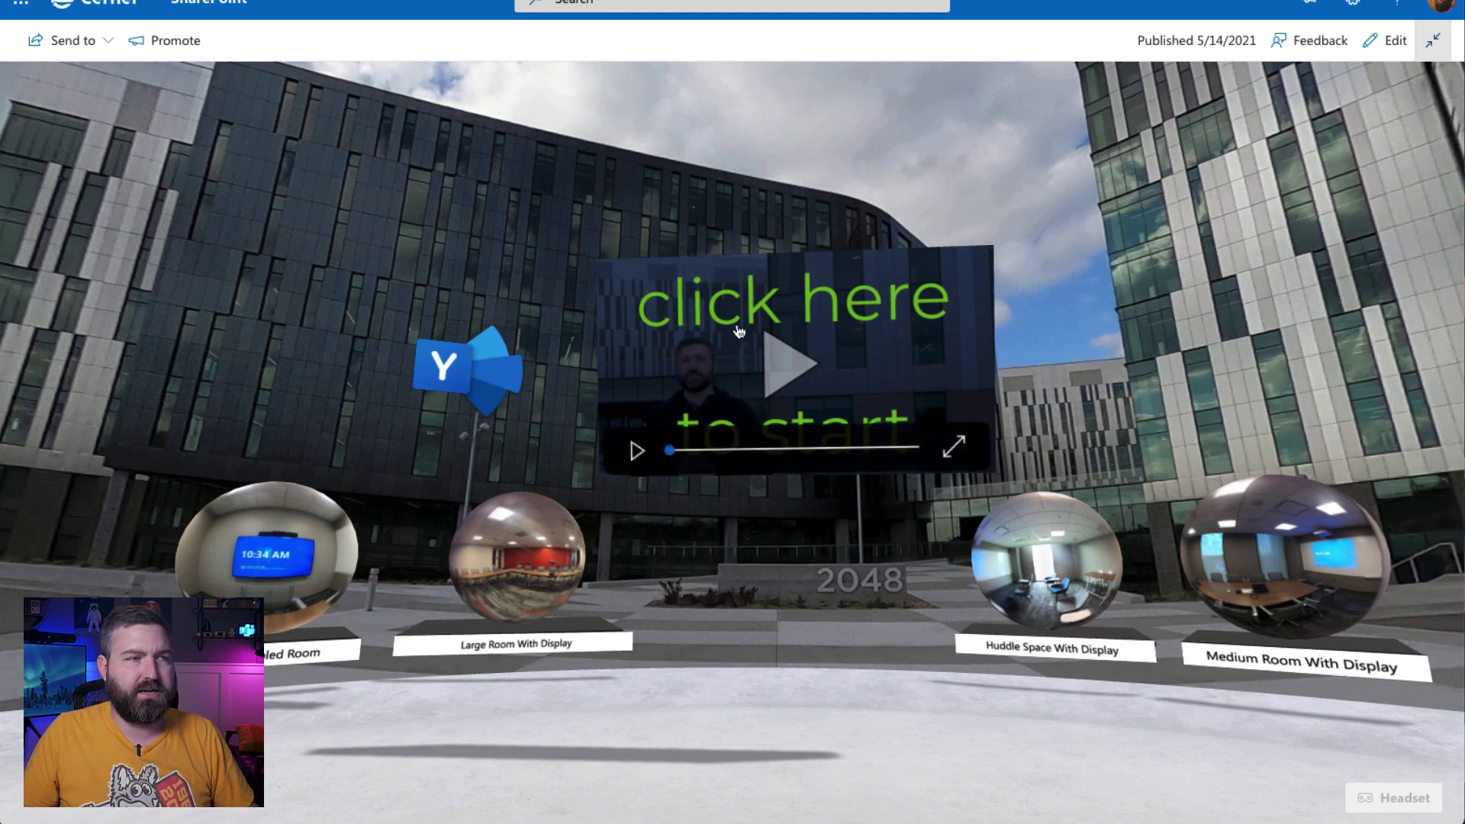
Review the welcome video's settings in edit mode, including its thumbnail and alternate text, and discard the changes.
click(1387, 41)
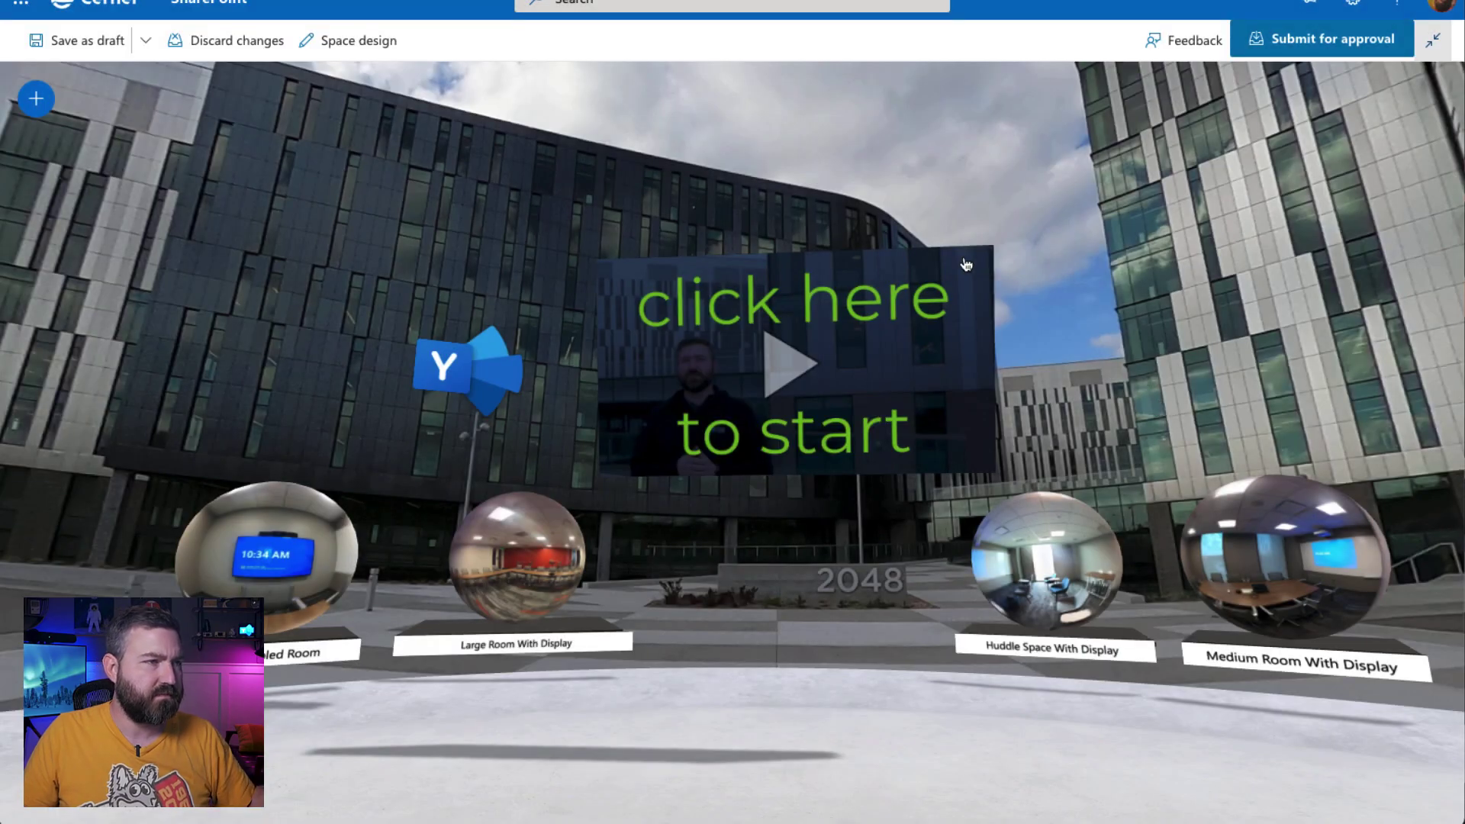
click(733, 415)
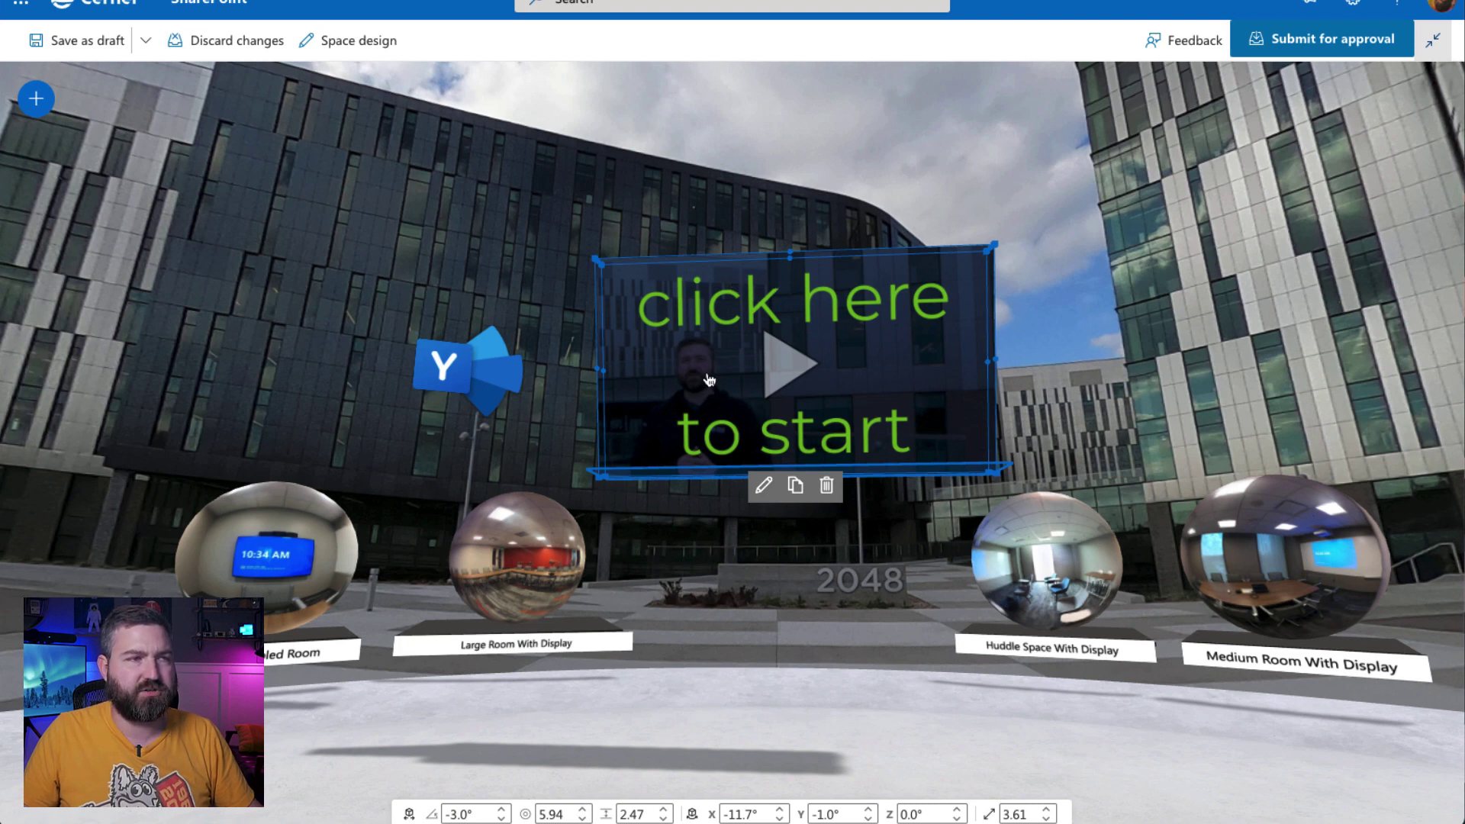
click(762, 486)
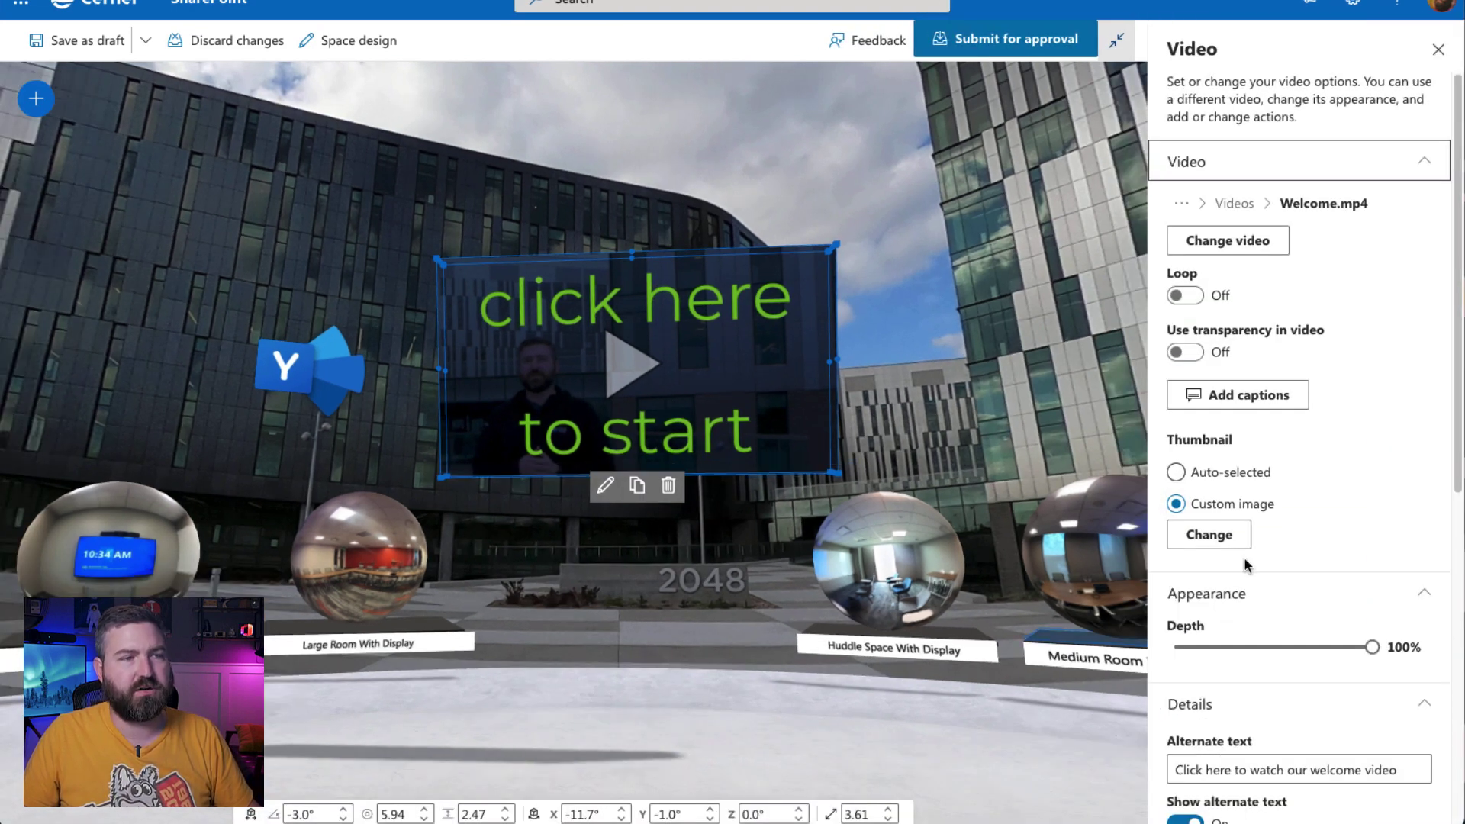
scroll(1376, 565, down, 1)
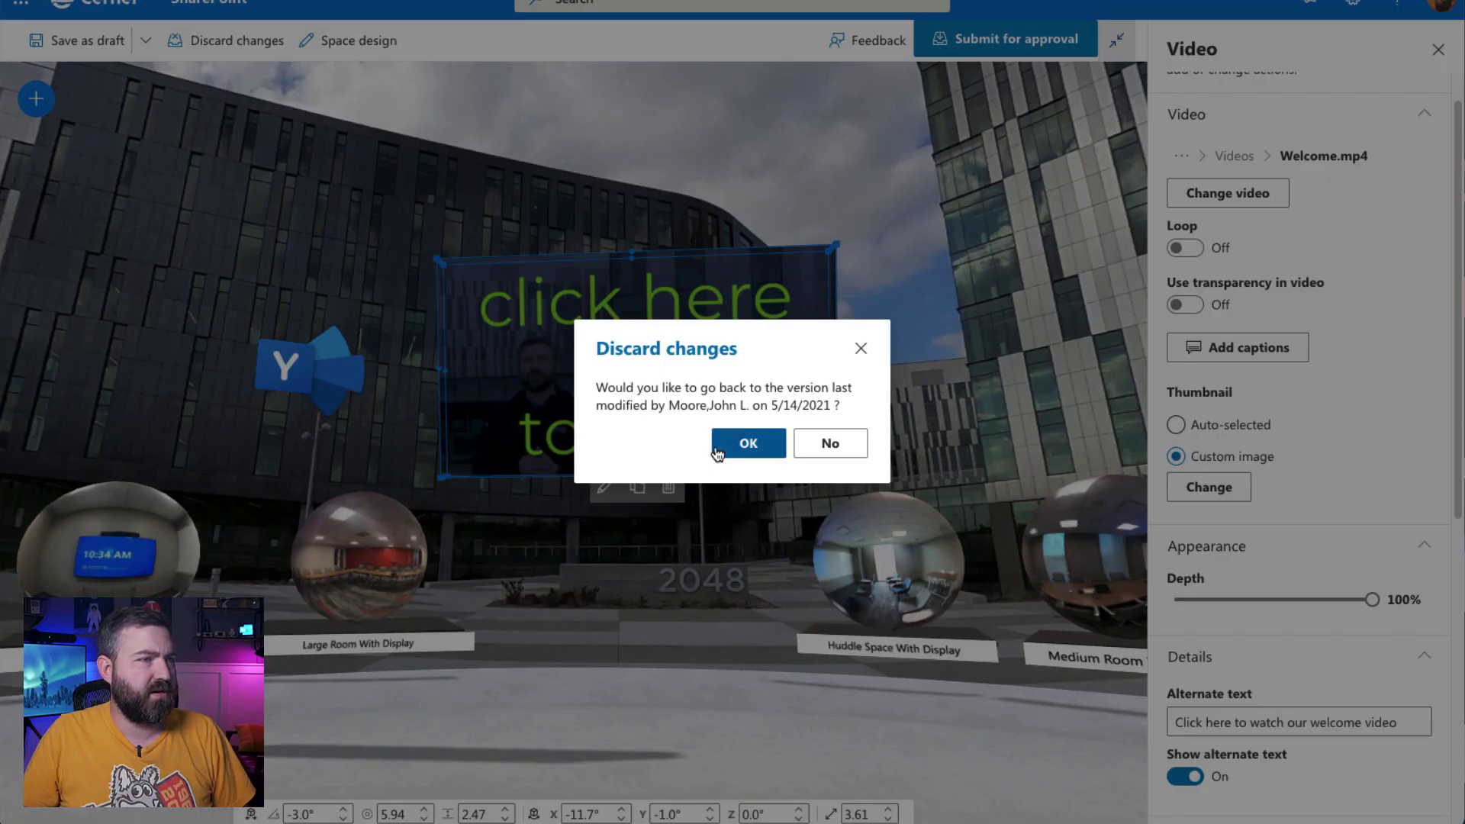
click(722, 448)
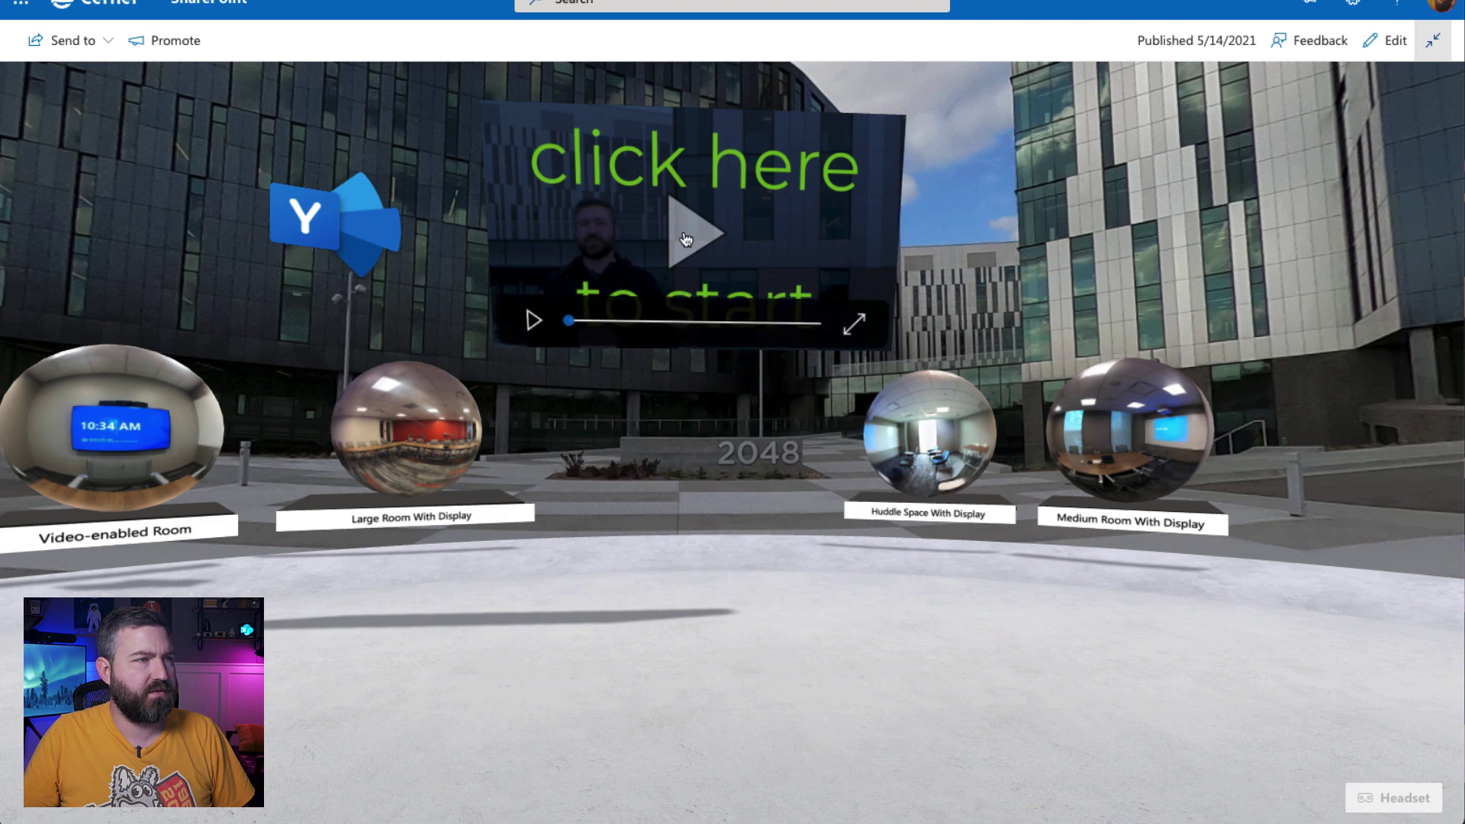
Play the welcome video in the plaza, view it enlarged, and close the enlarged view.
click(684, 230)
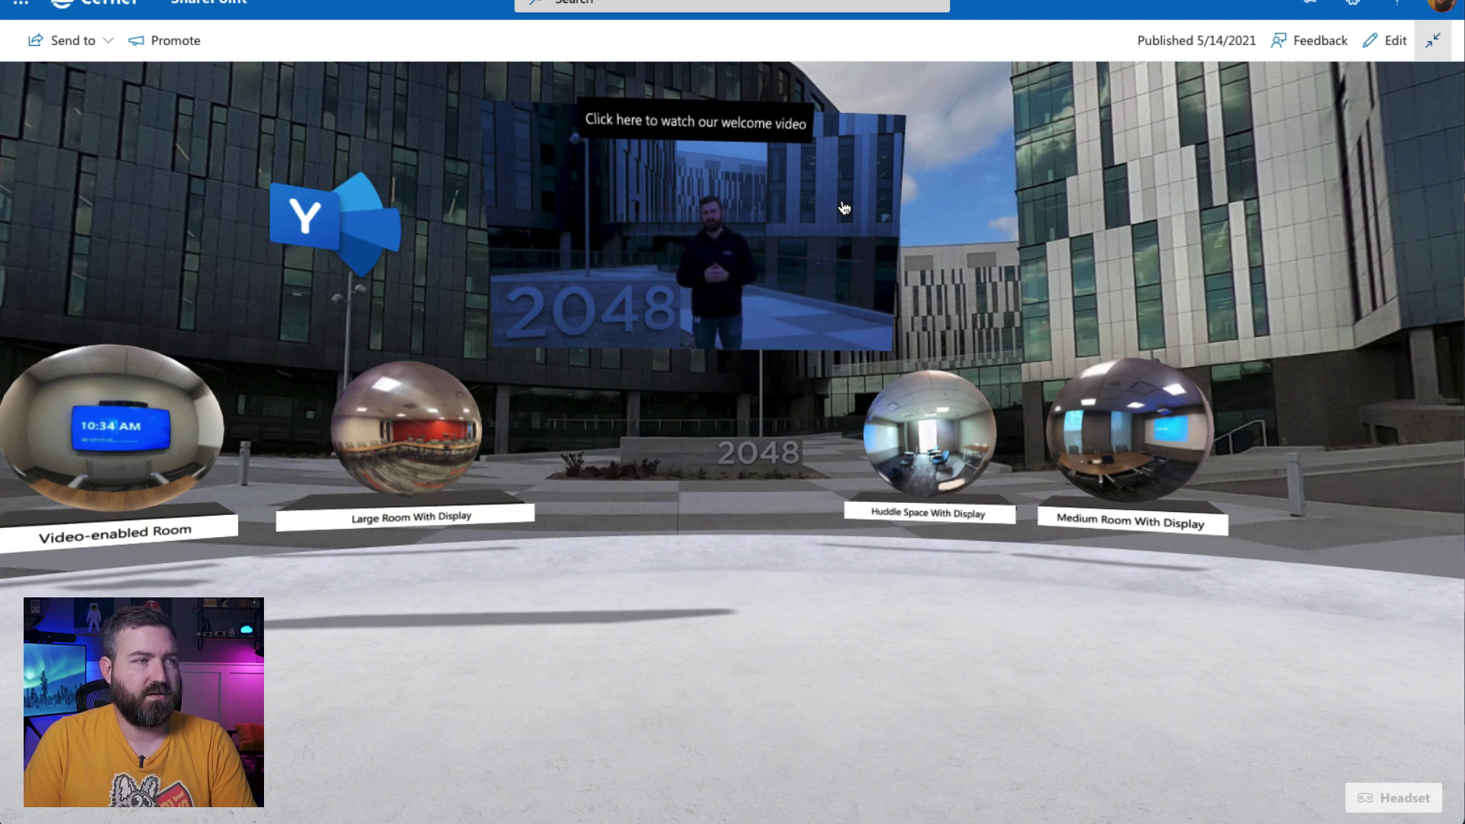
mouse_move(717, 226)
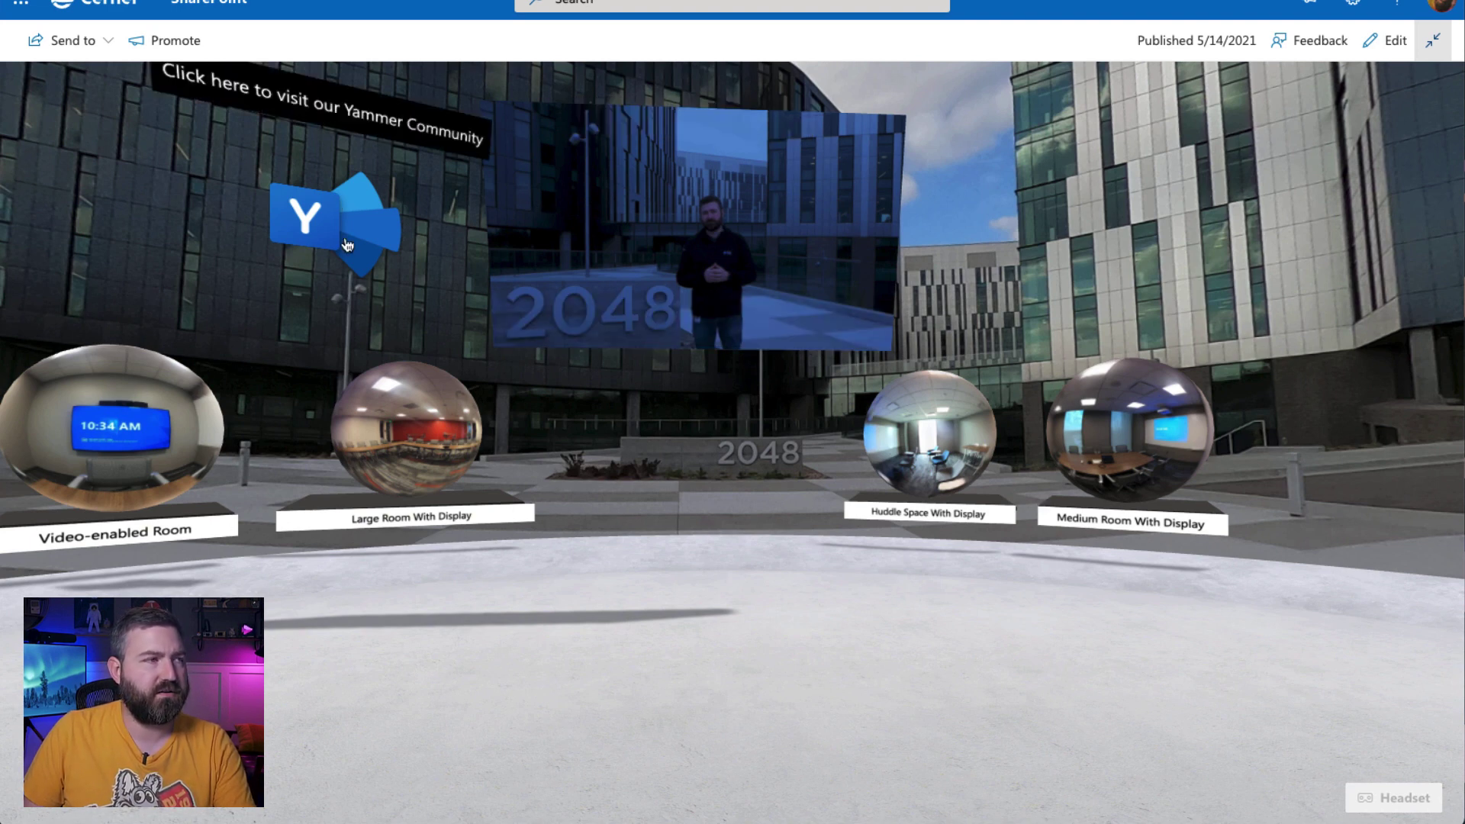
mouse_move(841, 340)
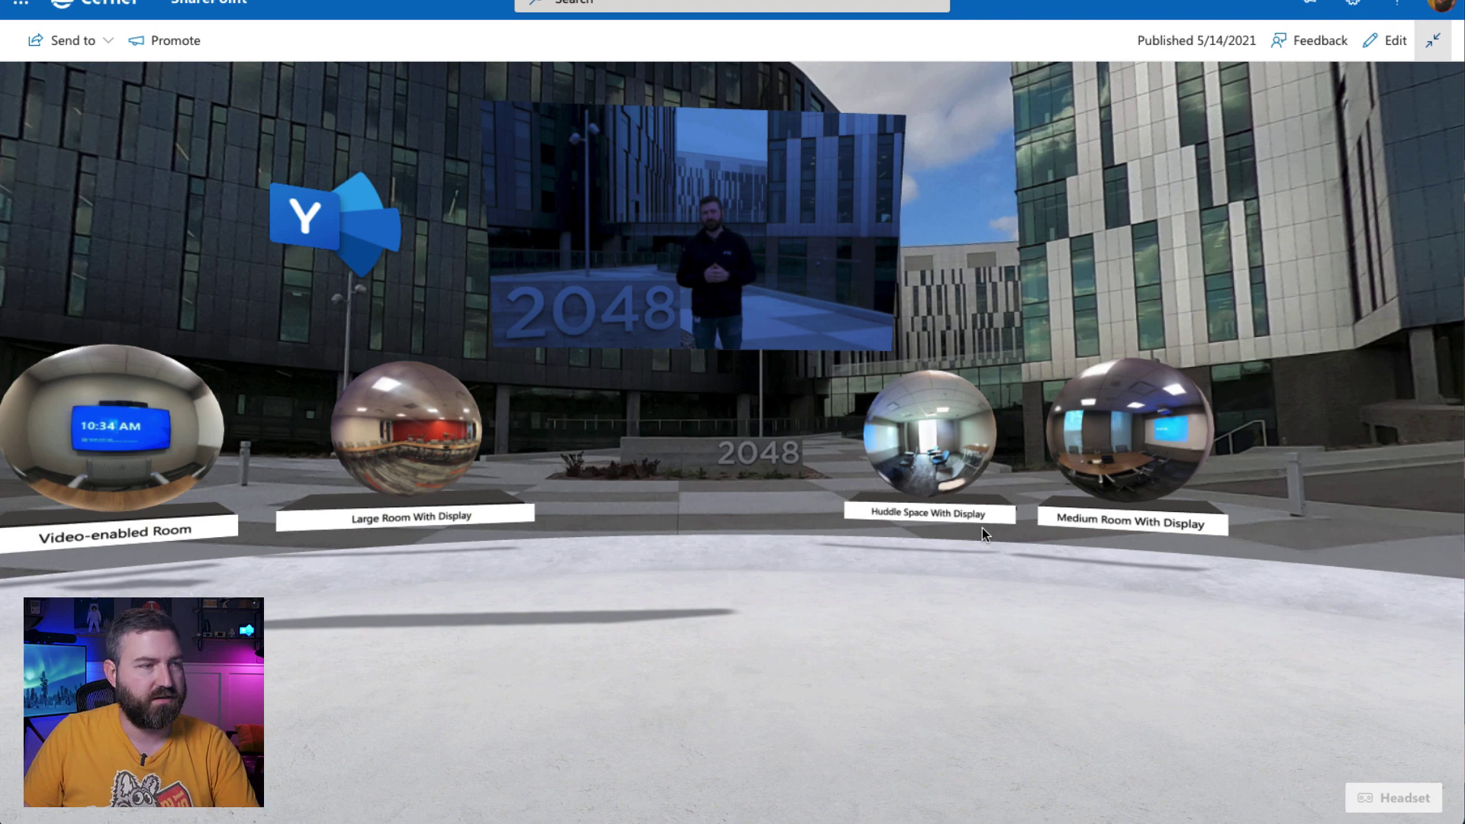
mouse_move(781, 266)
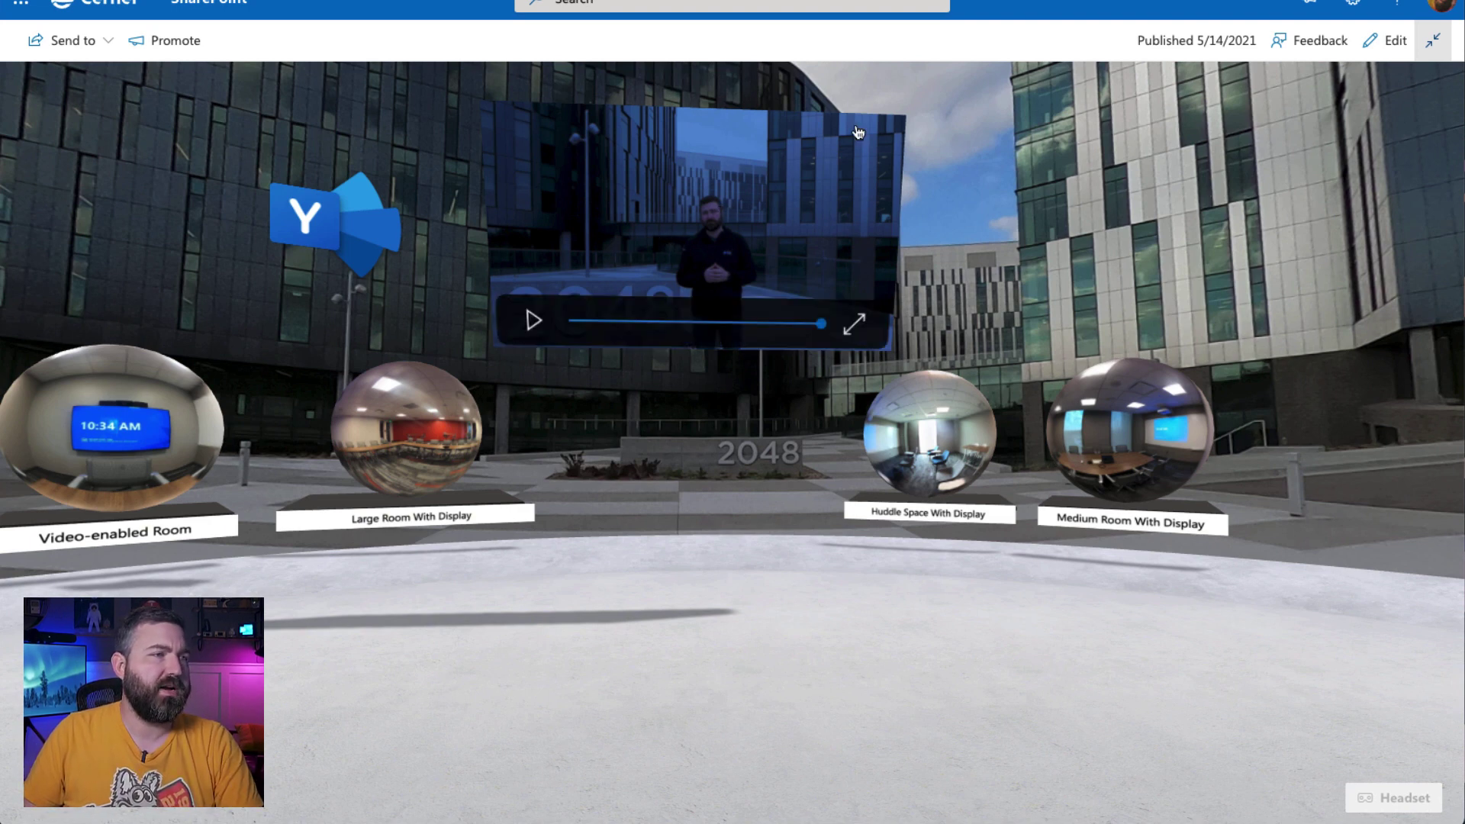
click(855, 324)
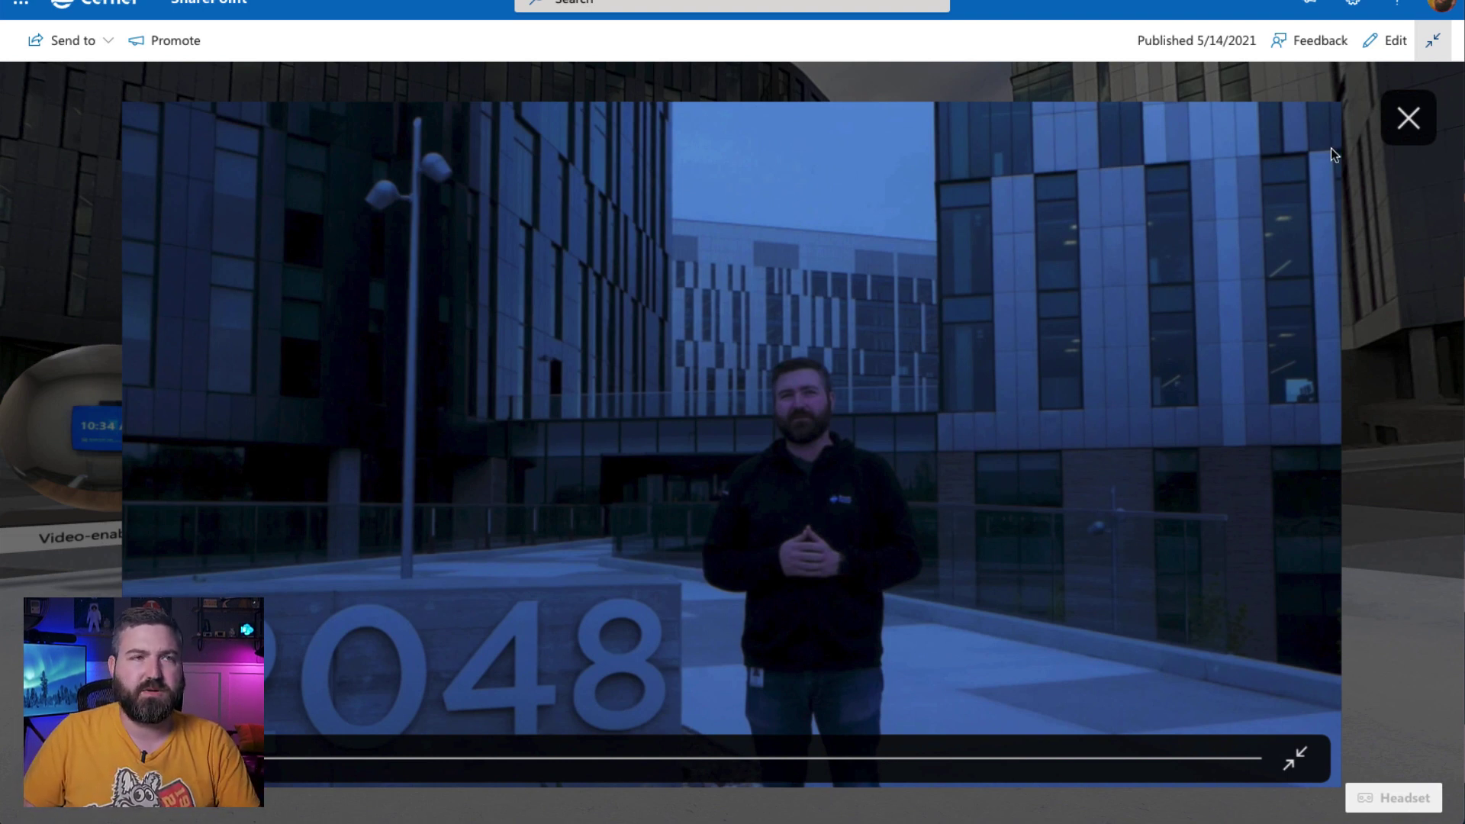
click(1402, 119)
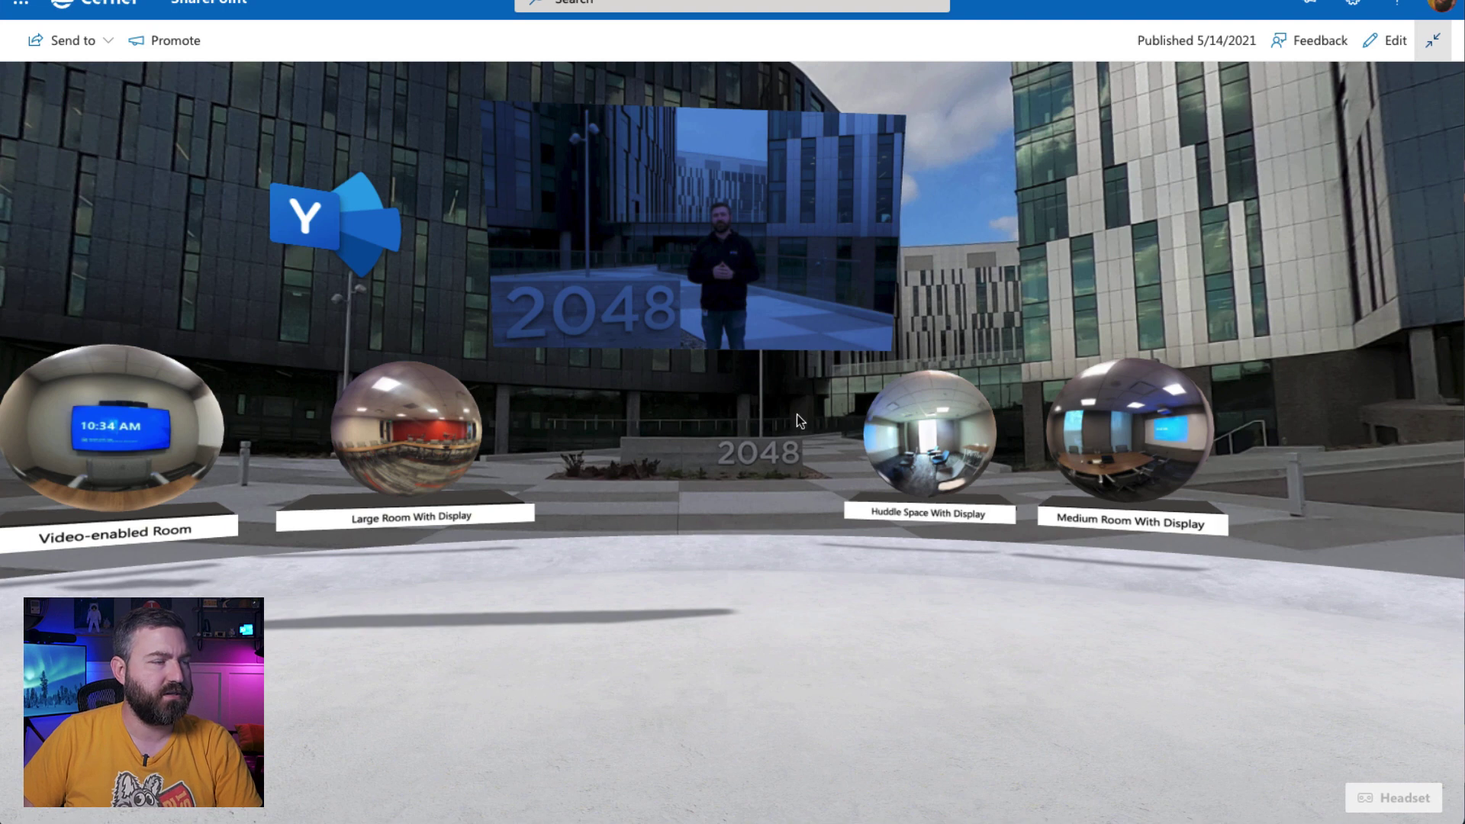
Enter the Video-enabled Room 360 tour and look all the way around the meeting room.
drag(597, 612, 663, 688)
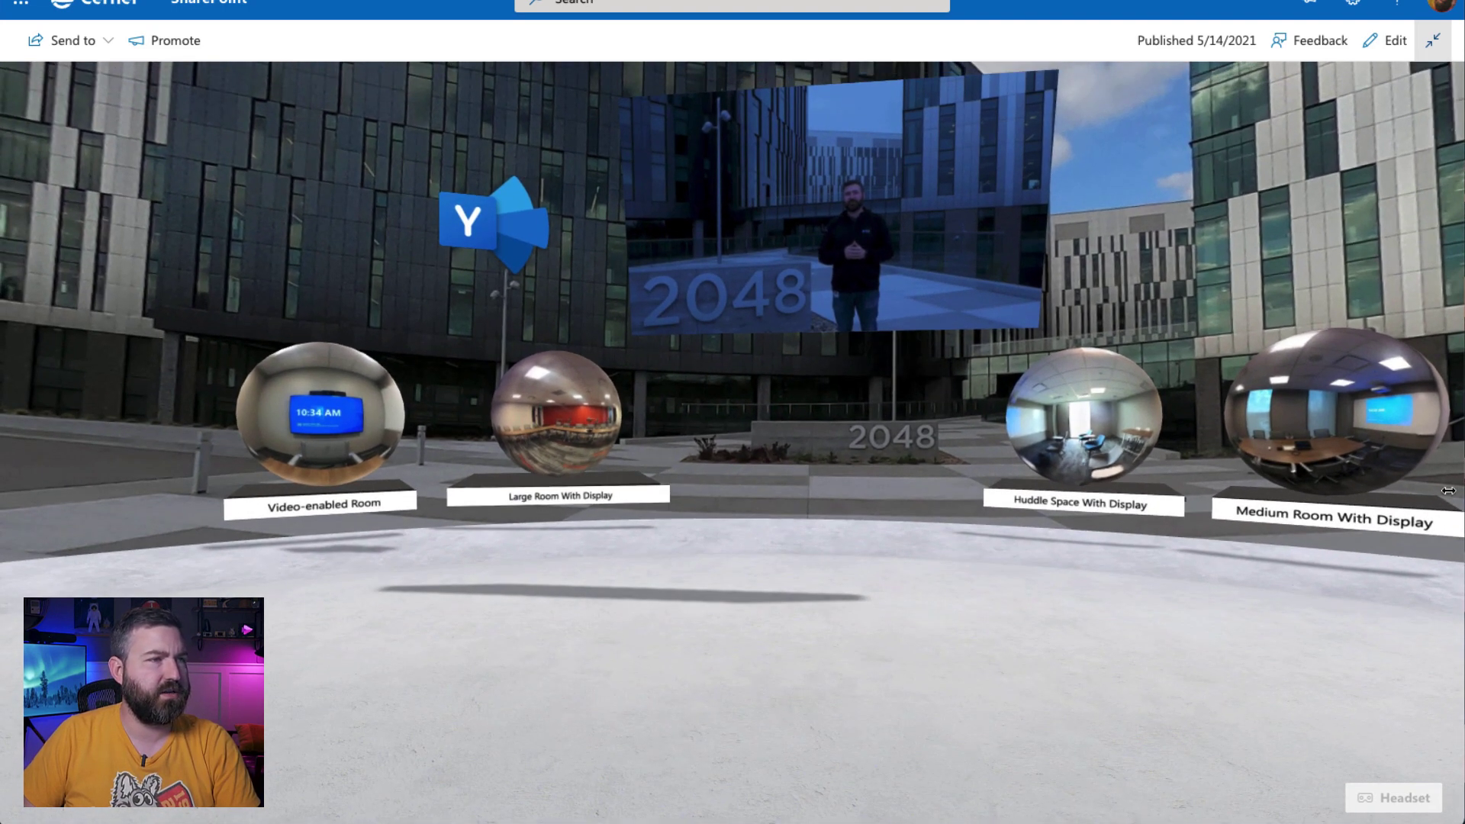
click(325, 424)
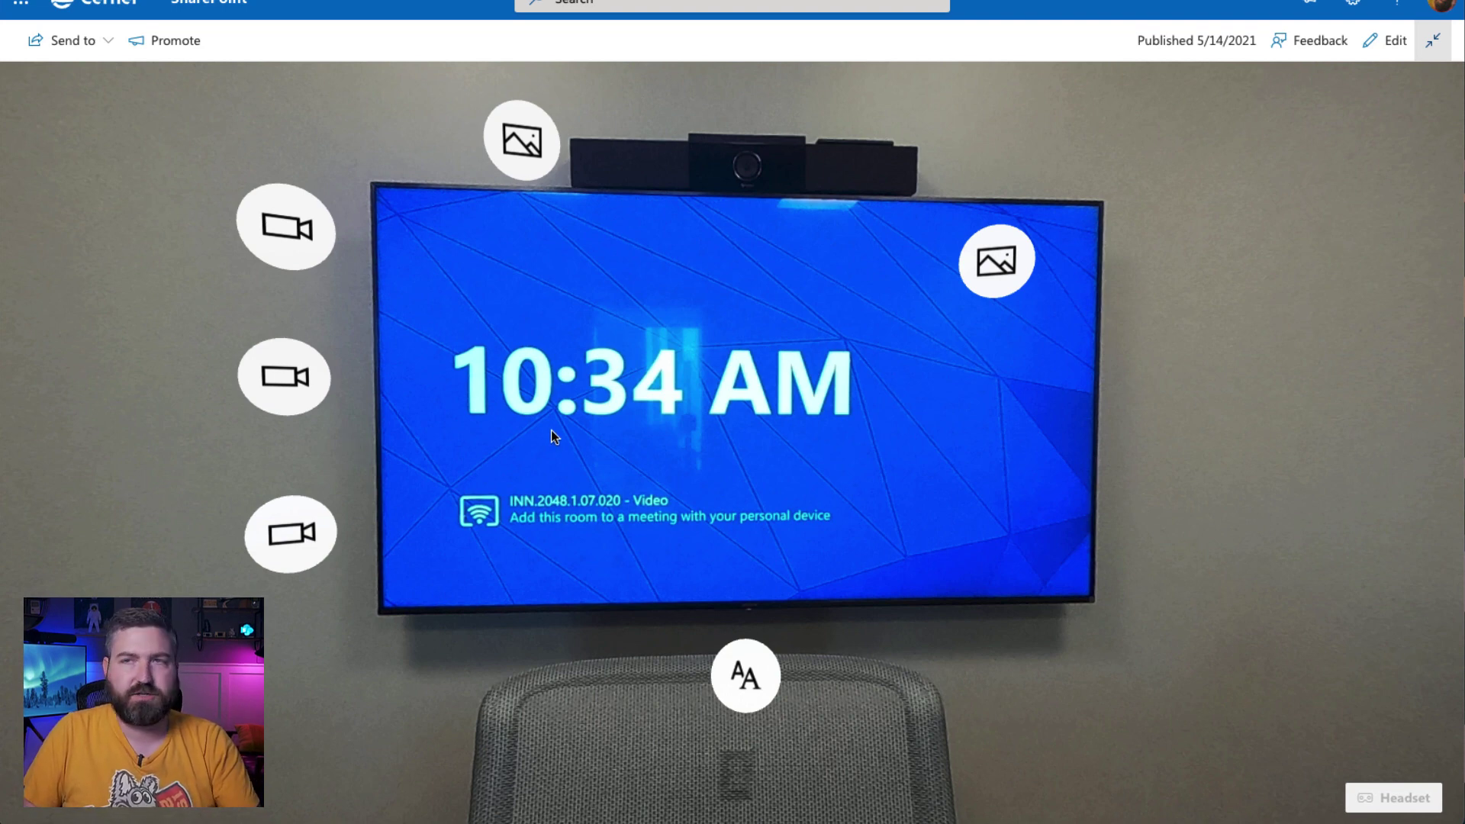
drag(588, 347, 804, 314)
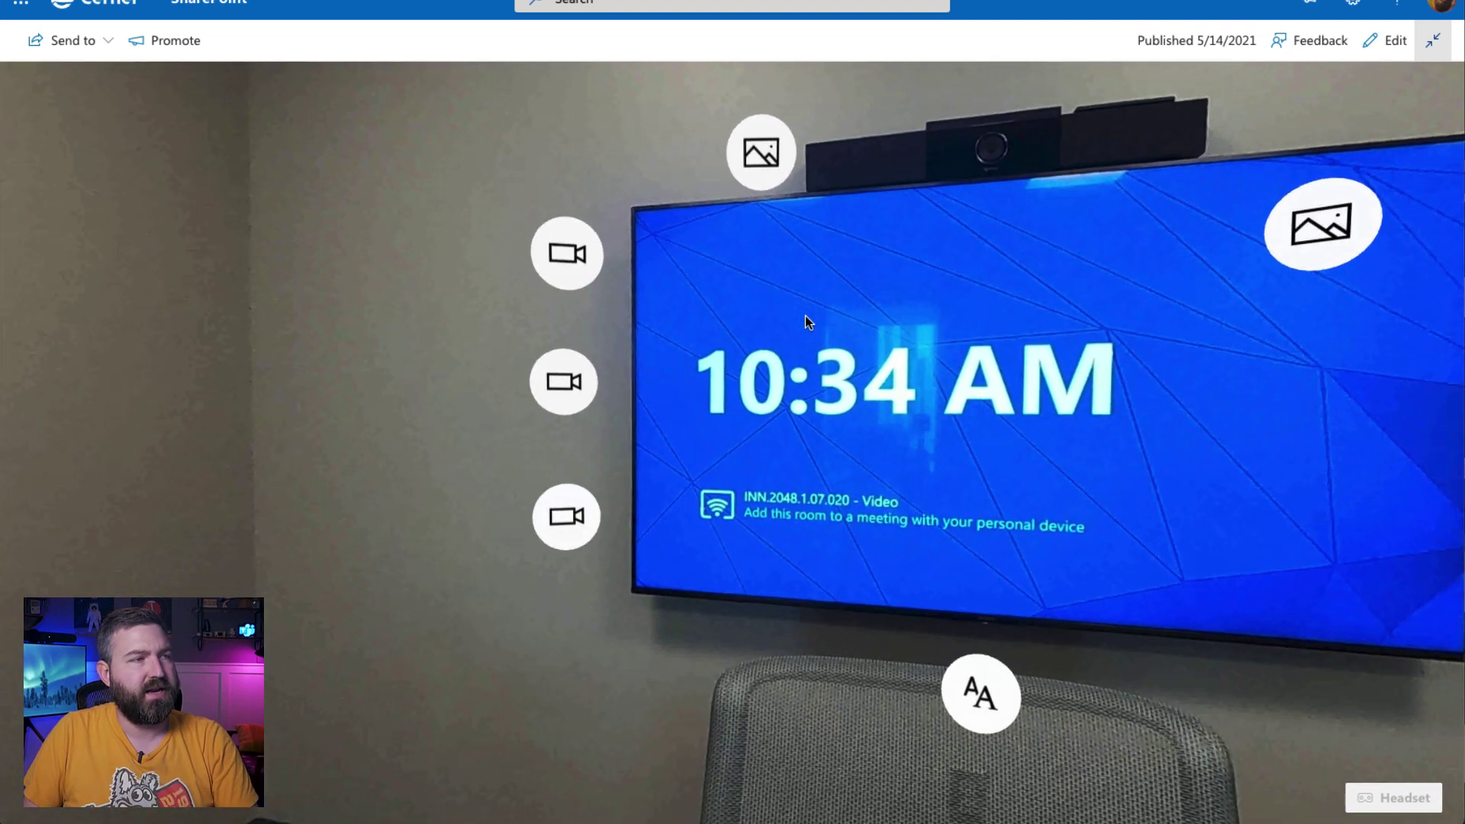
drag(265, 396, 834, 369)
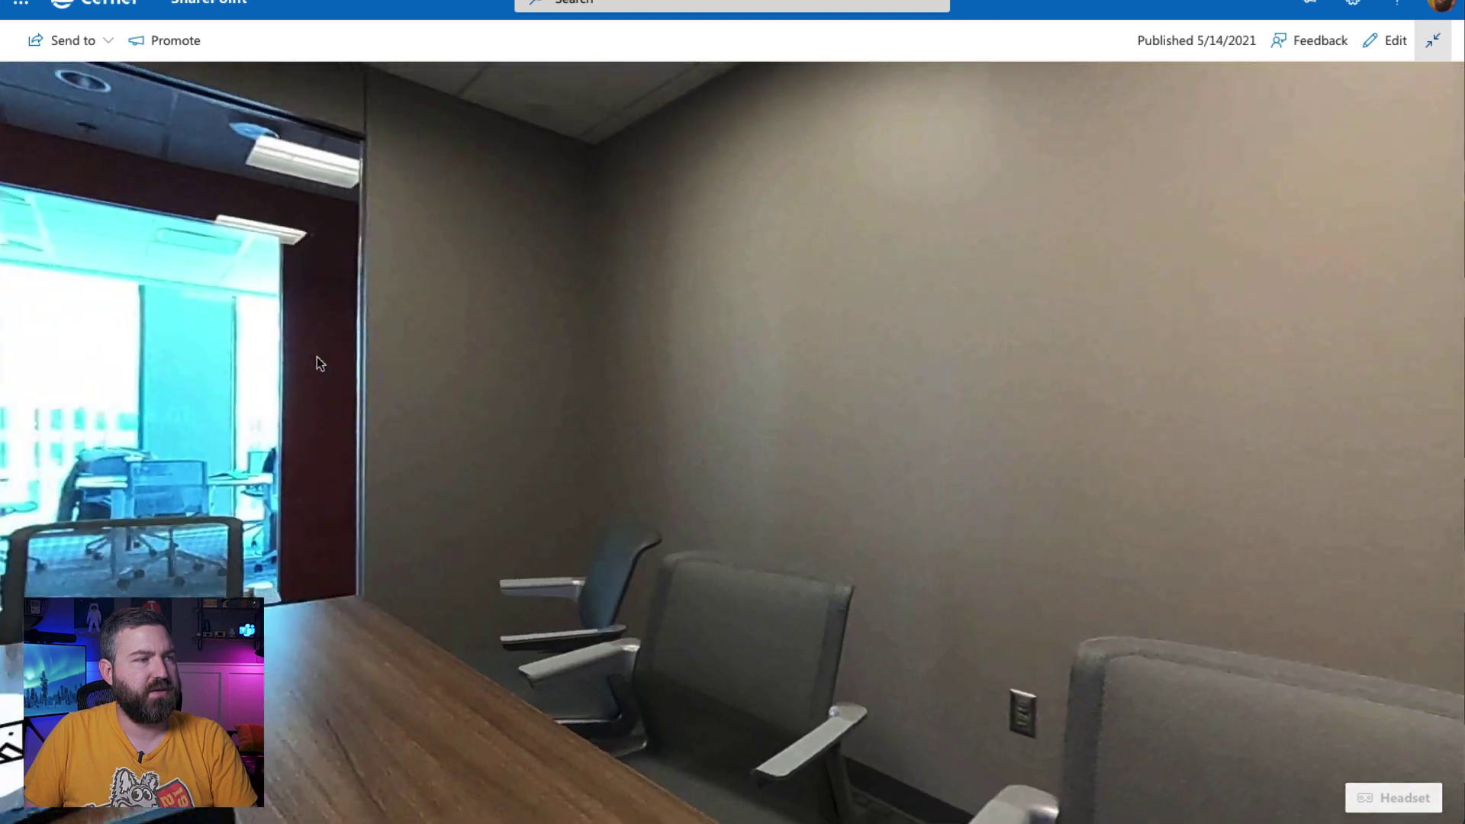
drag(317, 356, 903, 376)
drag(331, 455, 899, 435)
drag(474, 428, 1195, 454)
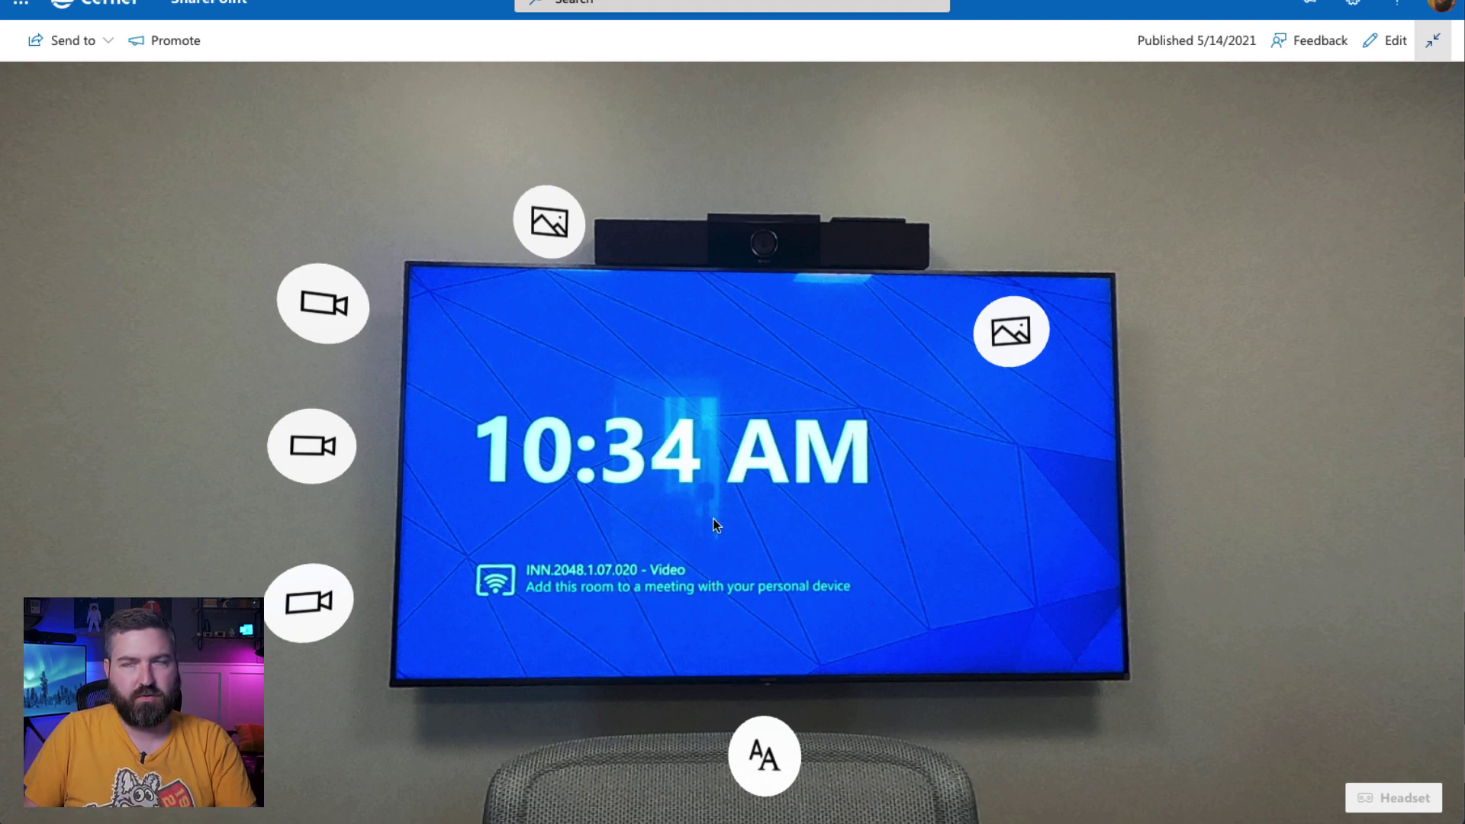
View the Content Display and Video Camera information images around the wall screen, closing each one.
click(1023, 356)
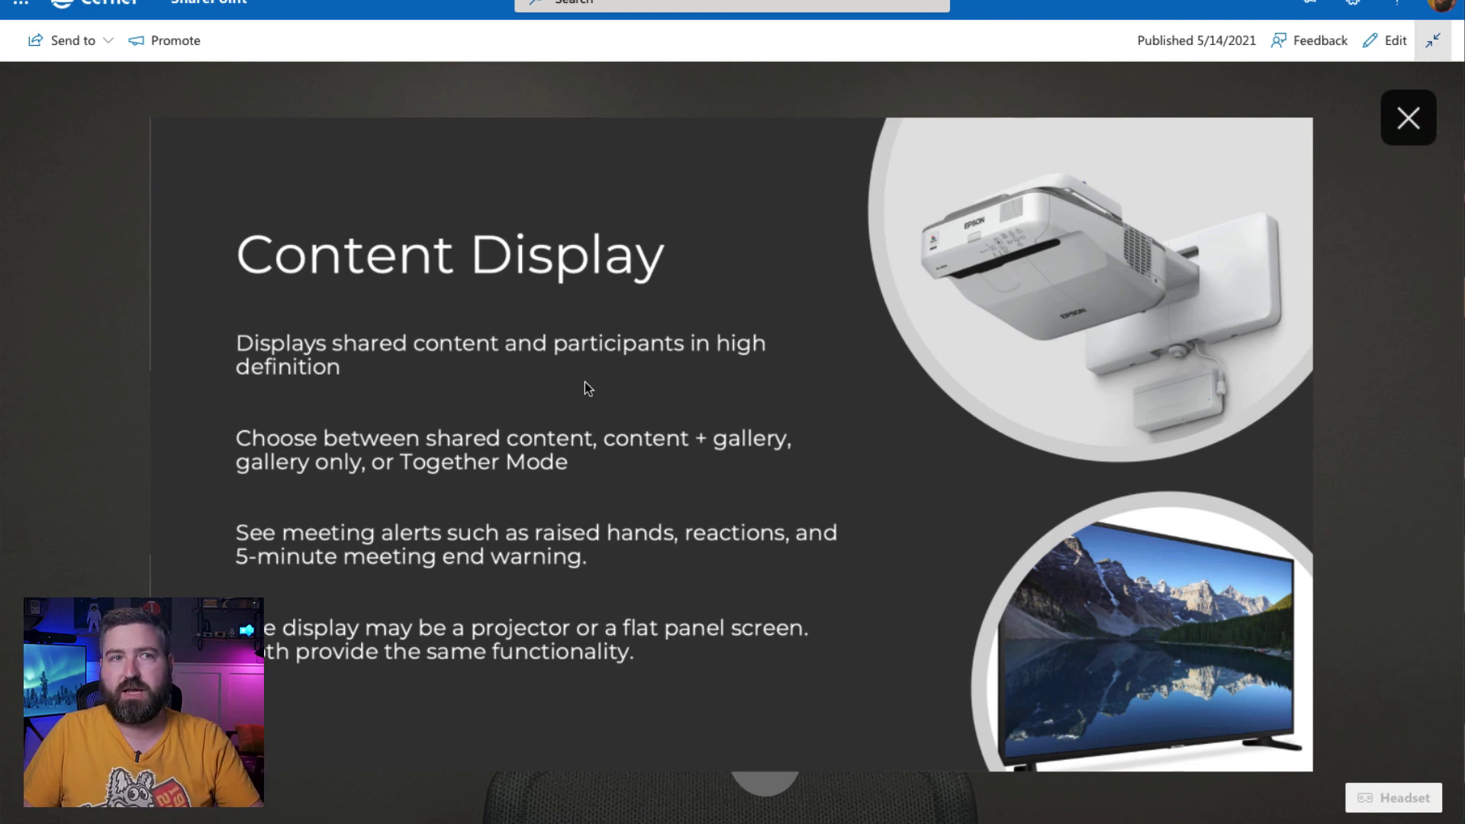
click(1398, 134)
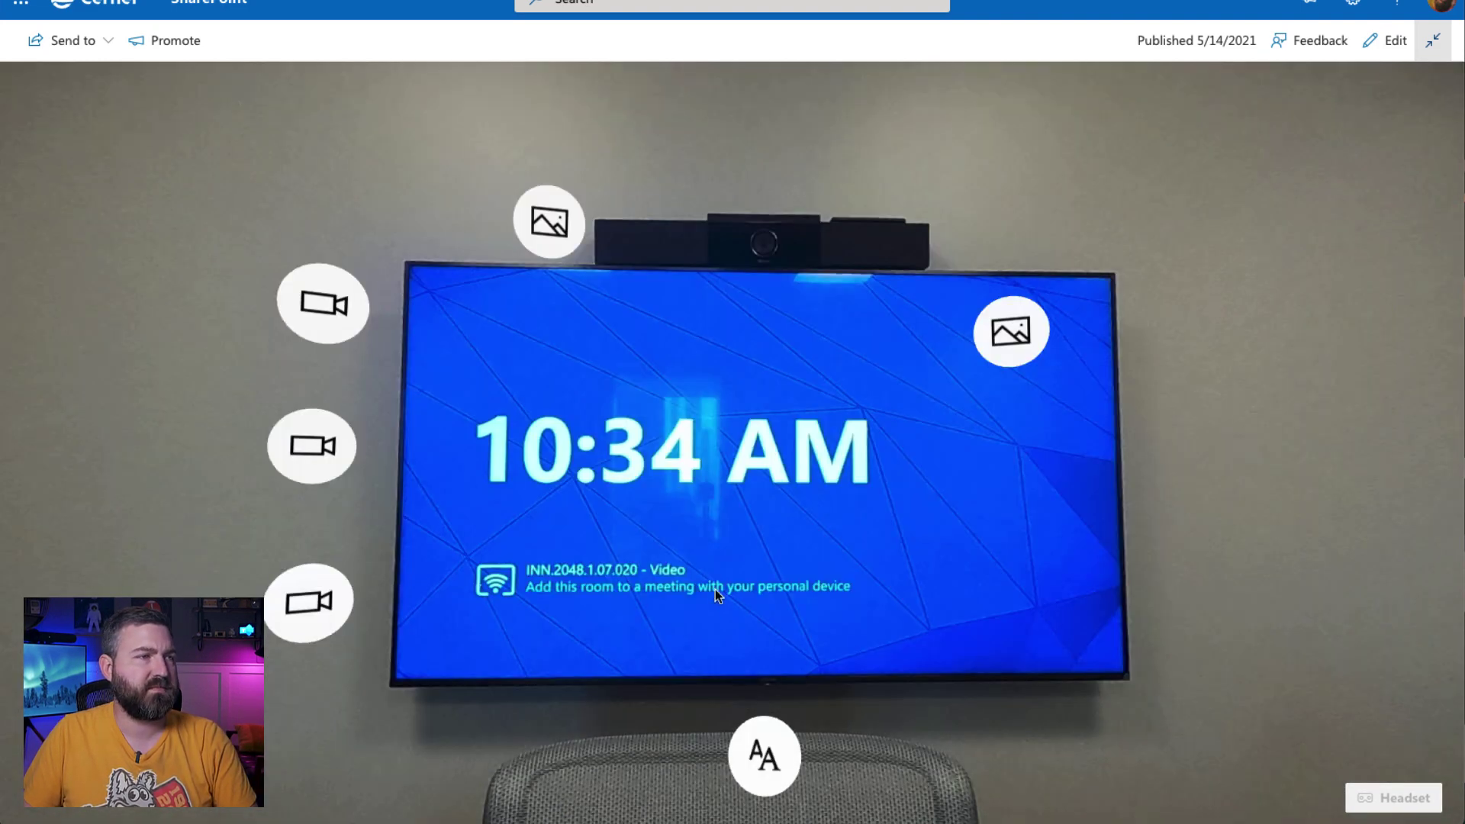
click(547, 219)
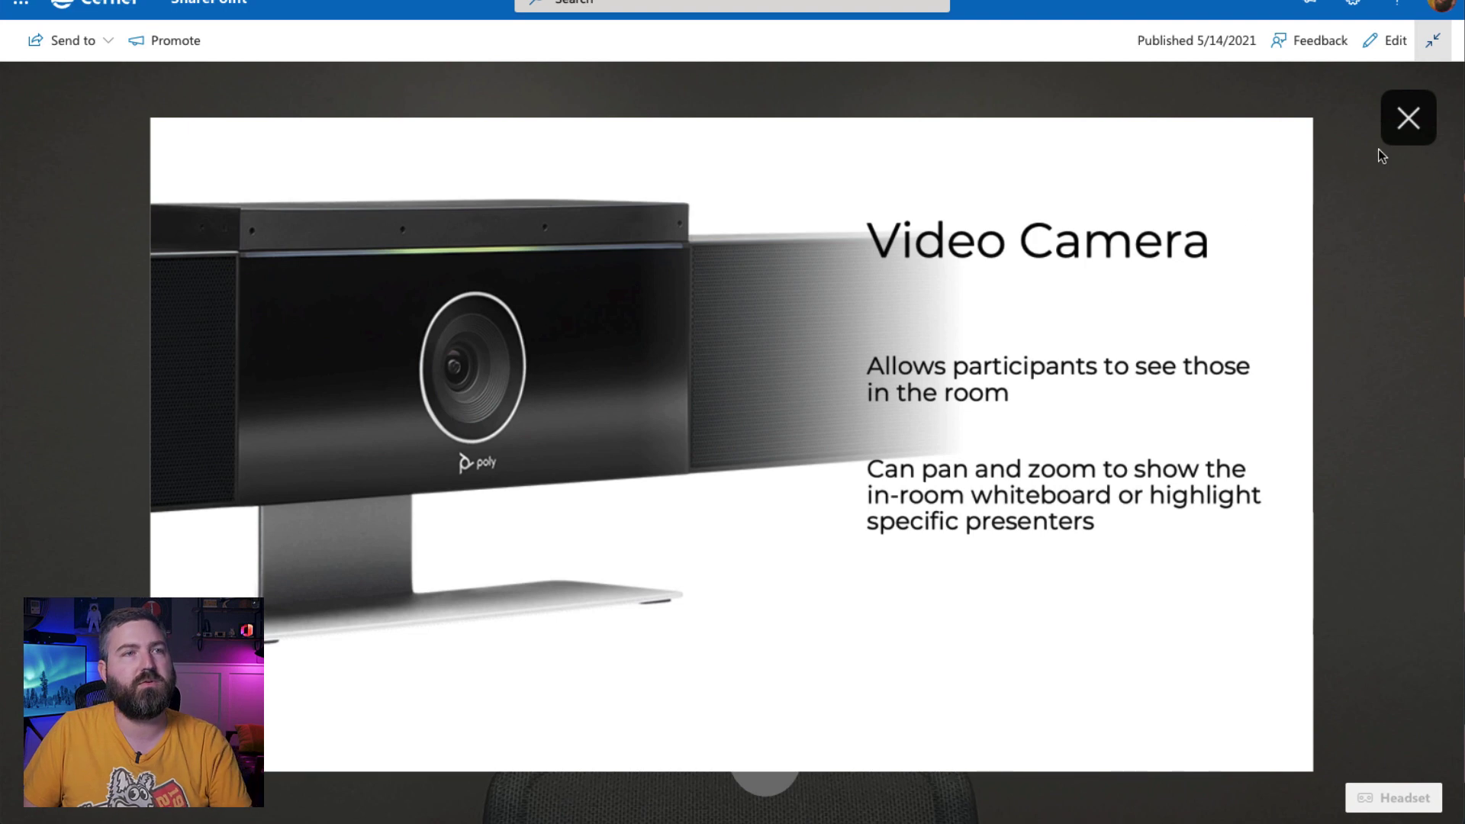
click(1408, 118)
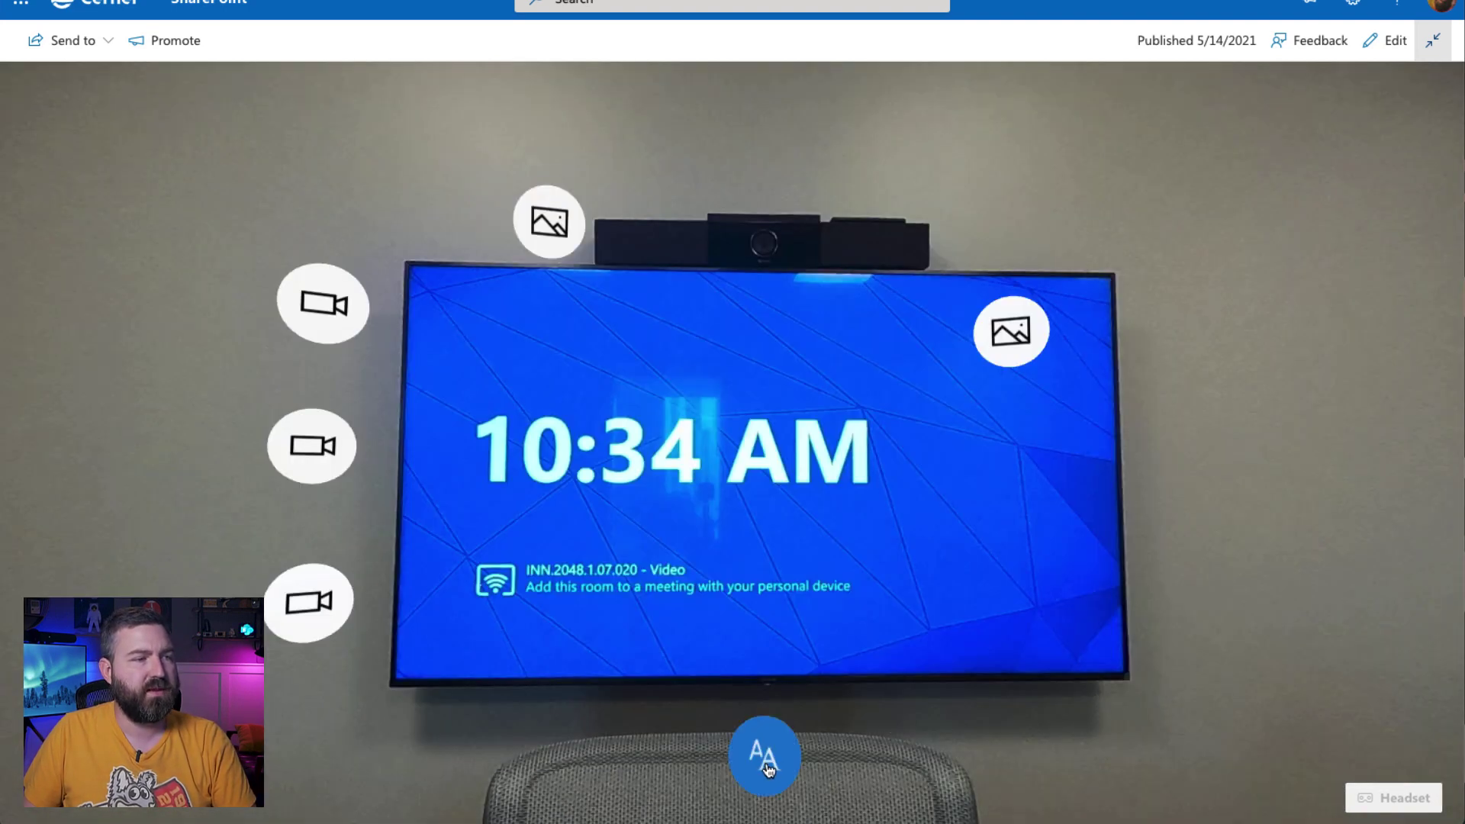
Examine the conference table's Microsoft Teams Room Device and Remote Control information images, closing each one.
drag(1069, 618, 935, 385)
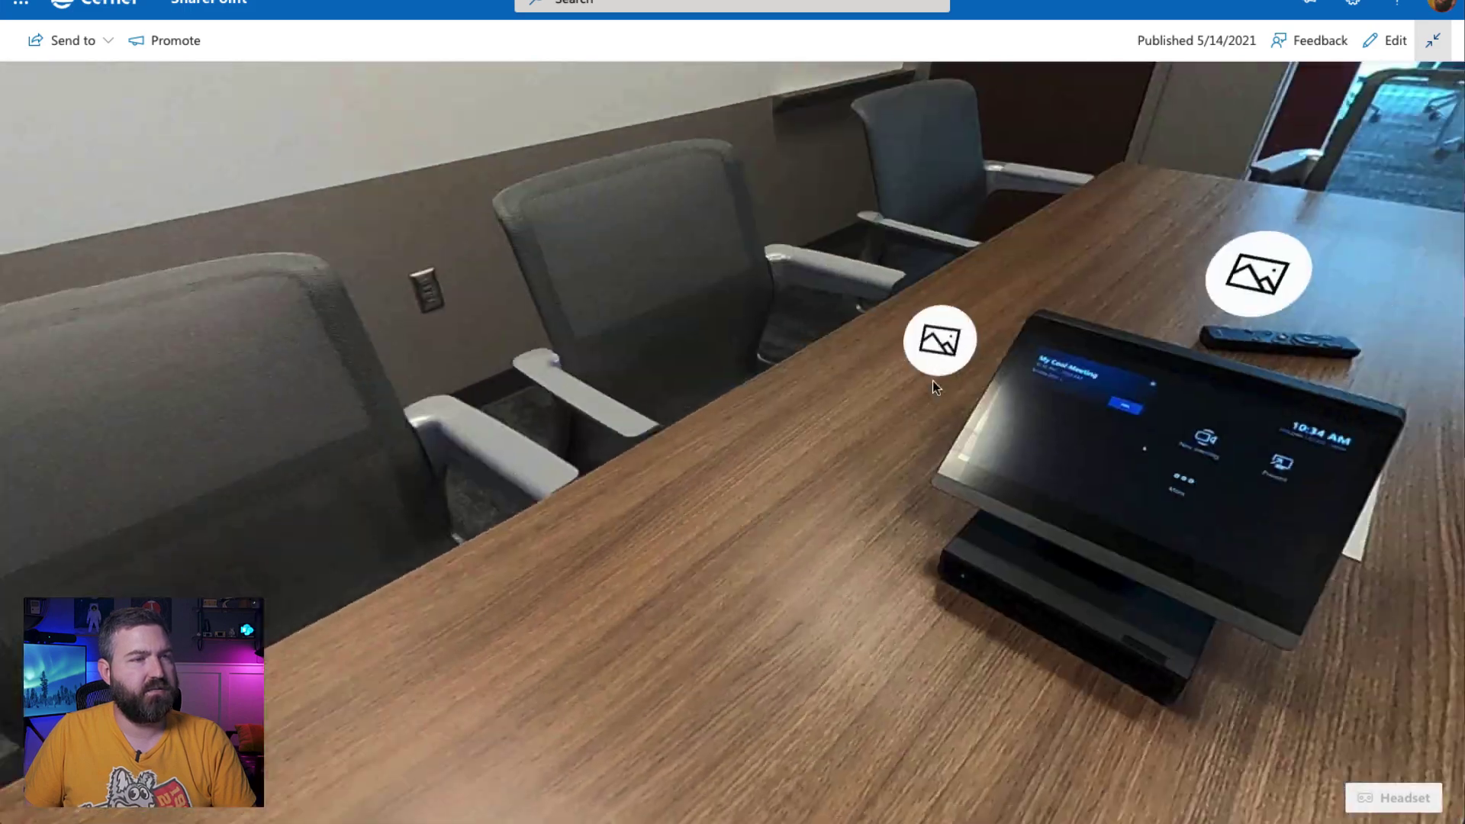
click(491, 370)
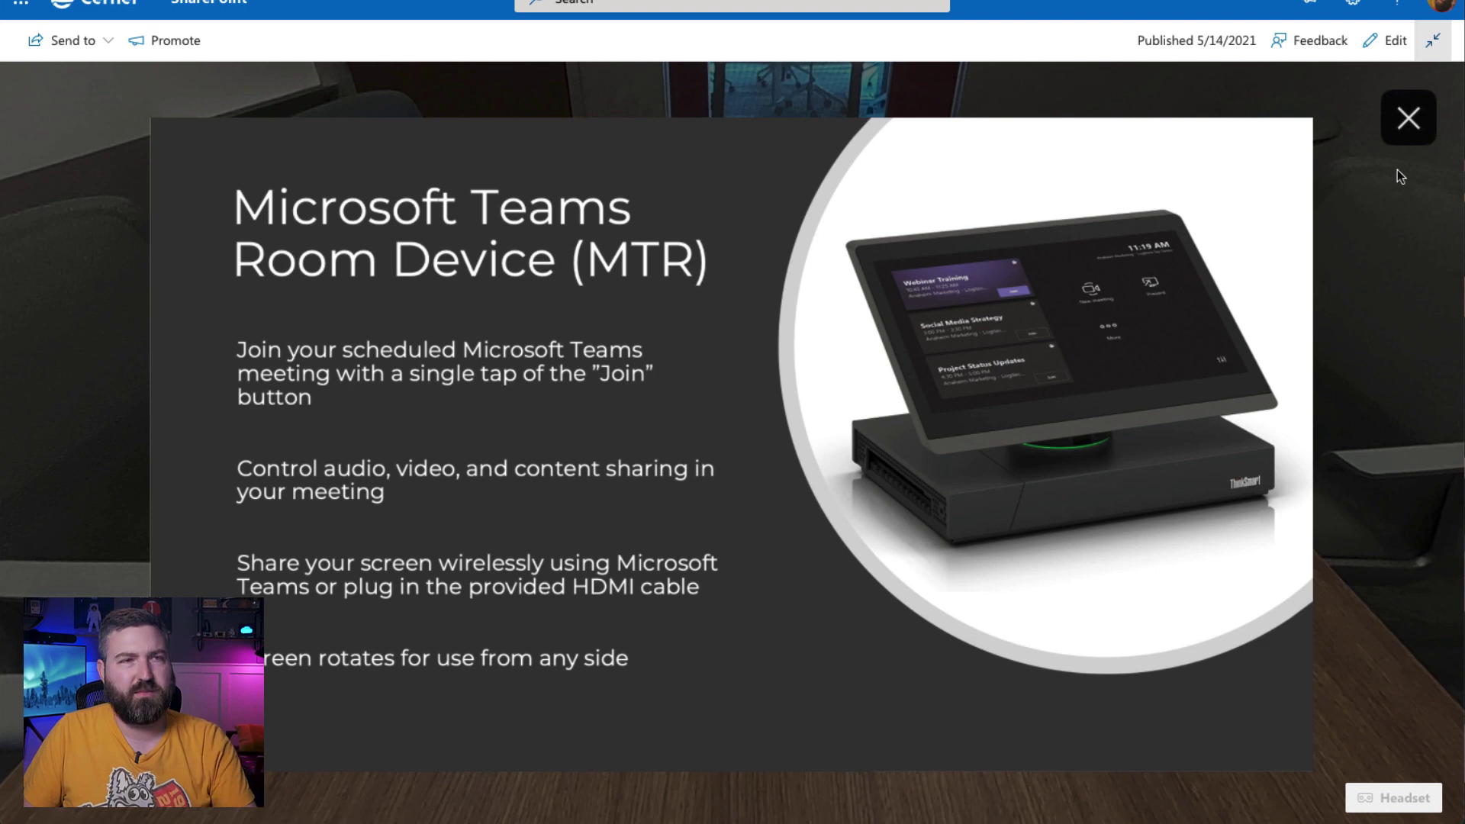
click(1404, 120)
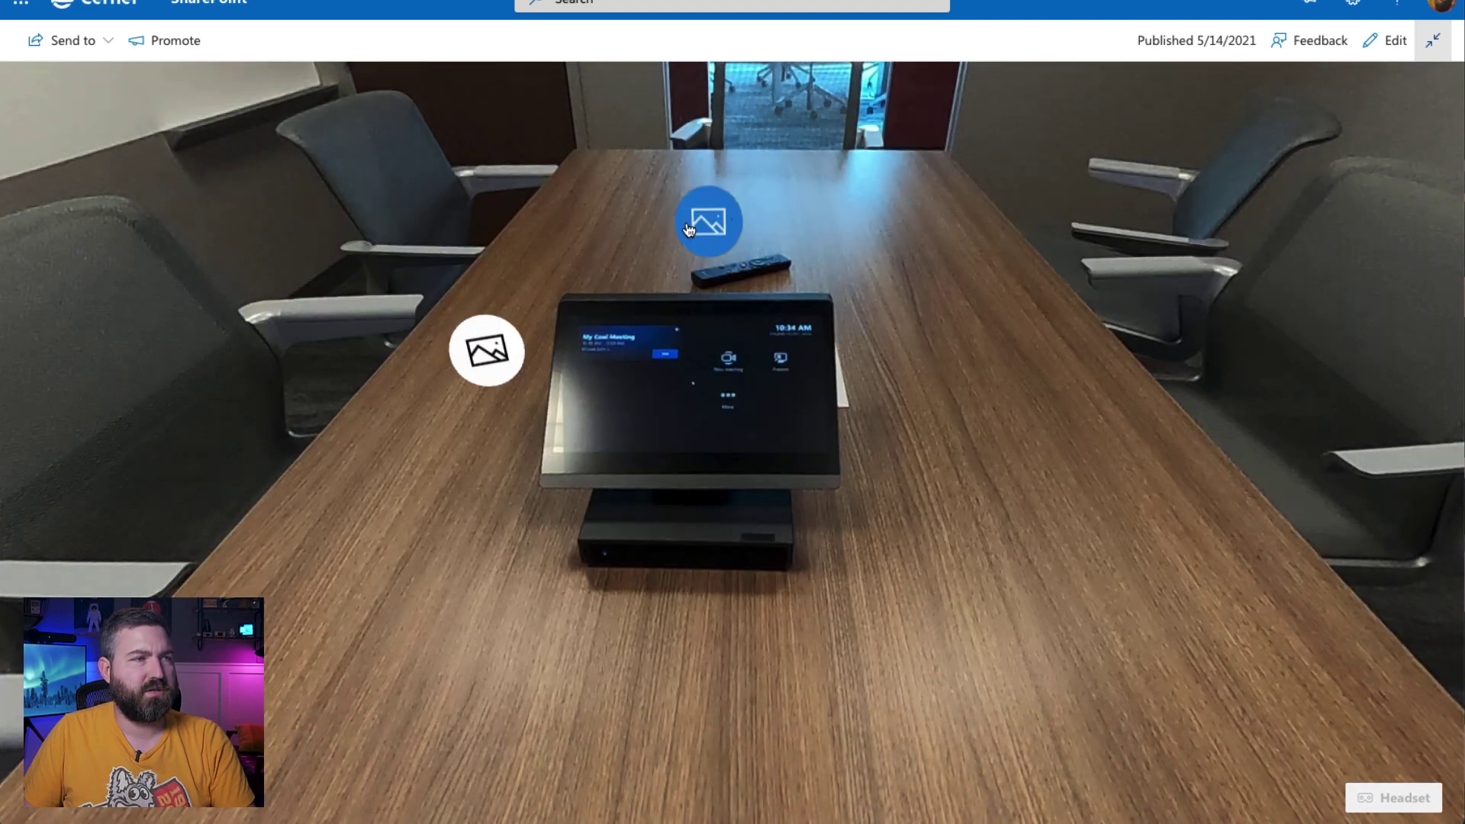
click(724, 229)
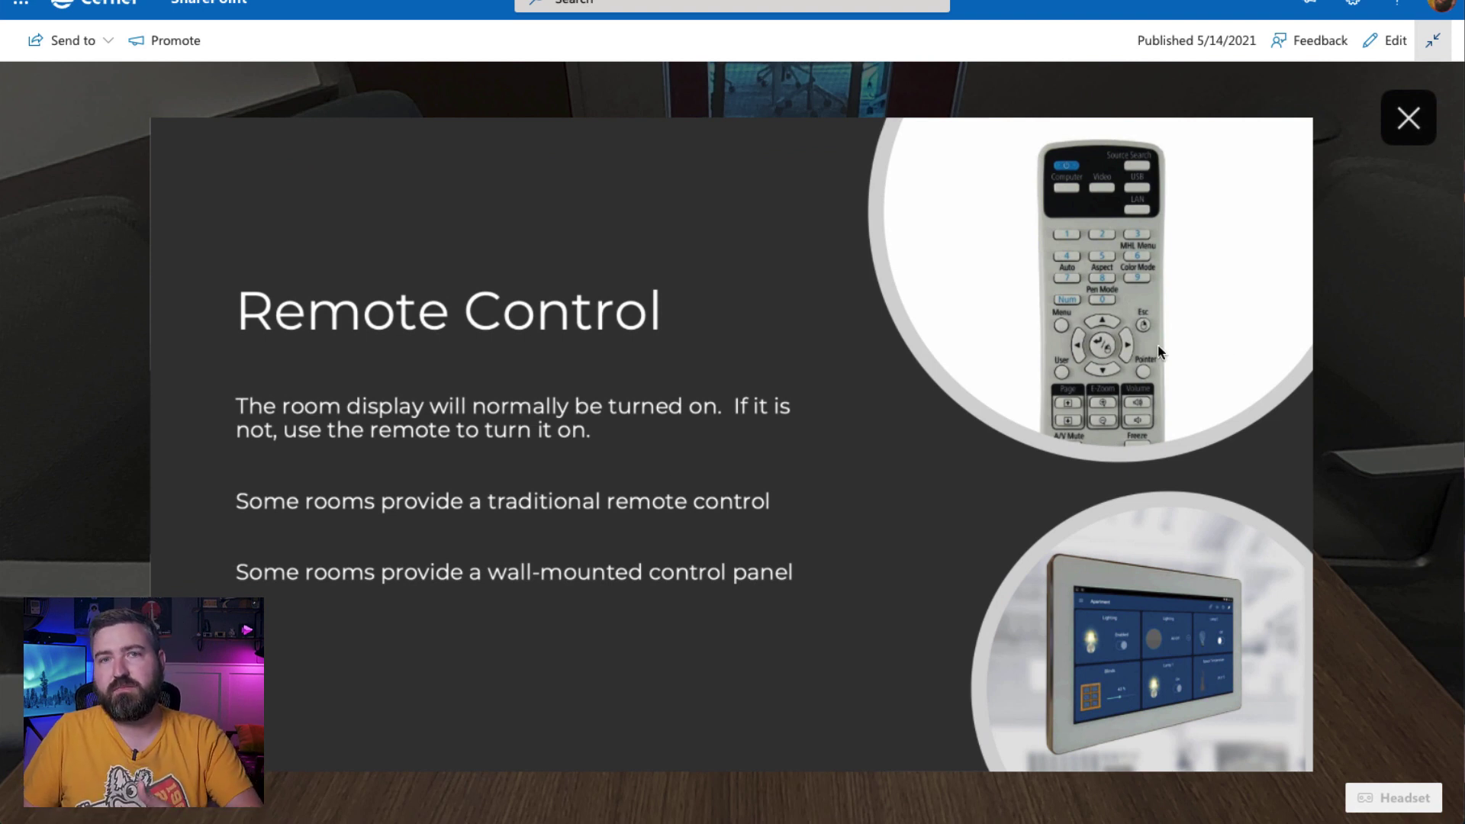
click(1408, 120)
Look back around the room to the wall display, check its how-to video hotspots, and look down to the tour's navigation controls.
drag(322, 451, 1150, 386)
drag(304, 369, 855, 495)
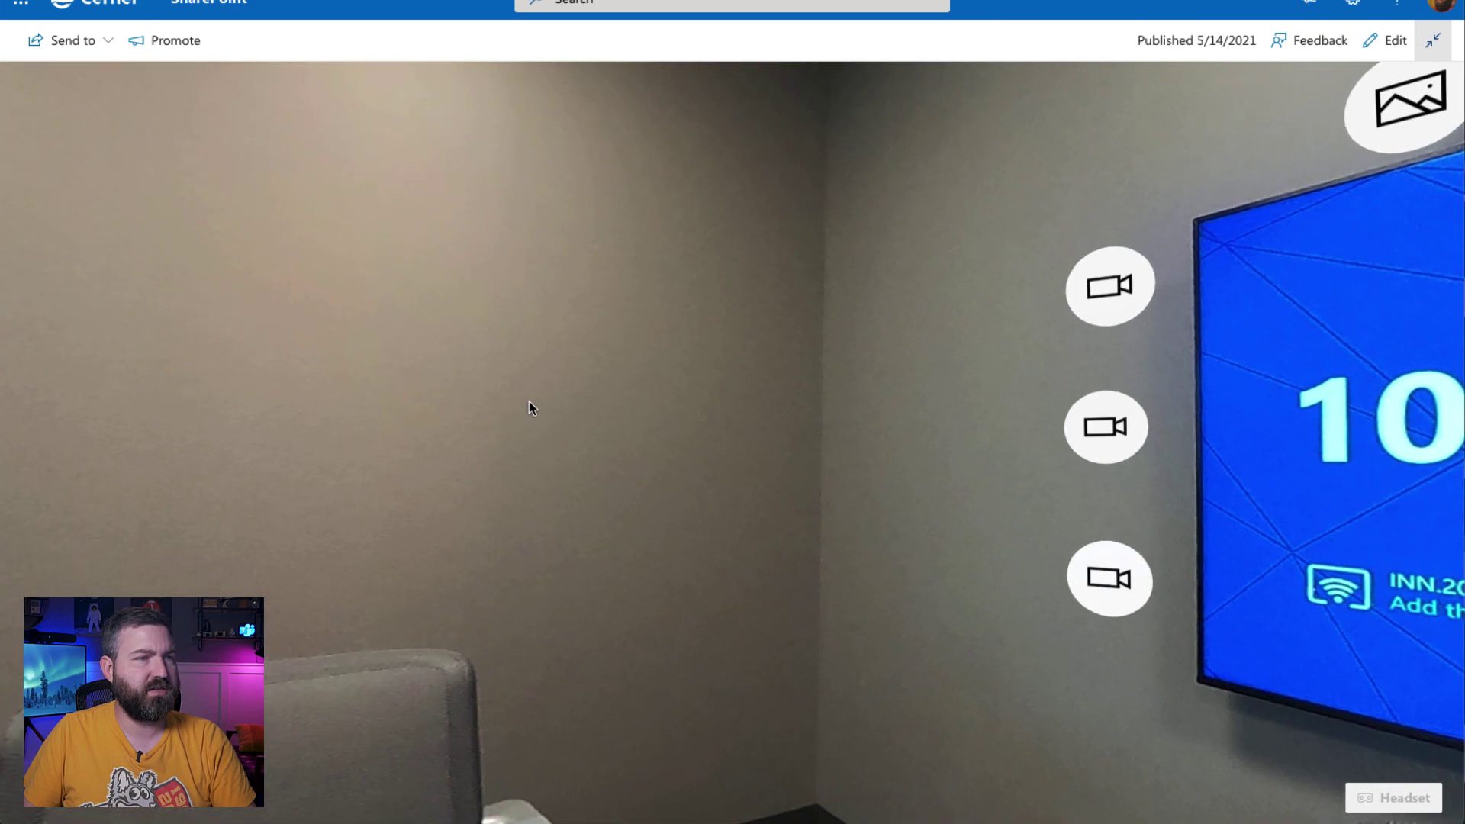
drag(529, 405, 1282, 455)
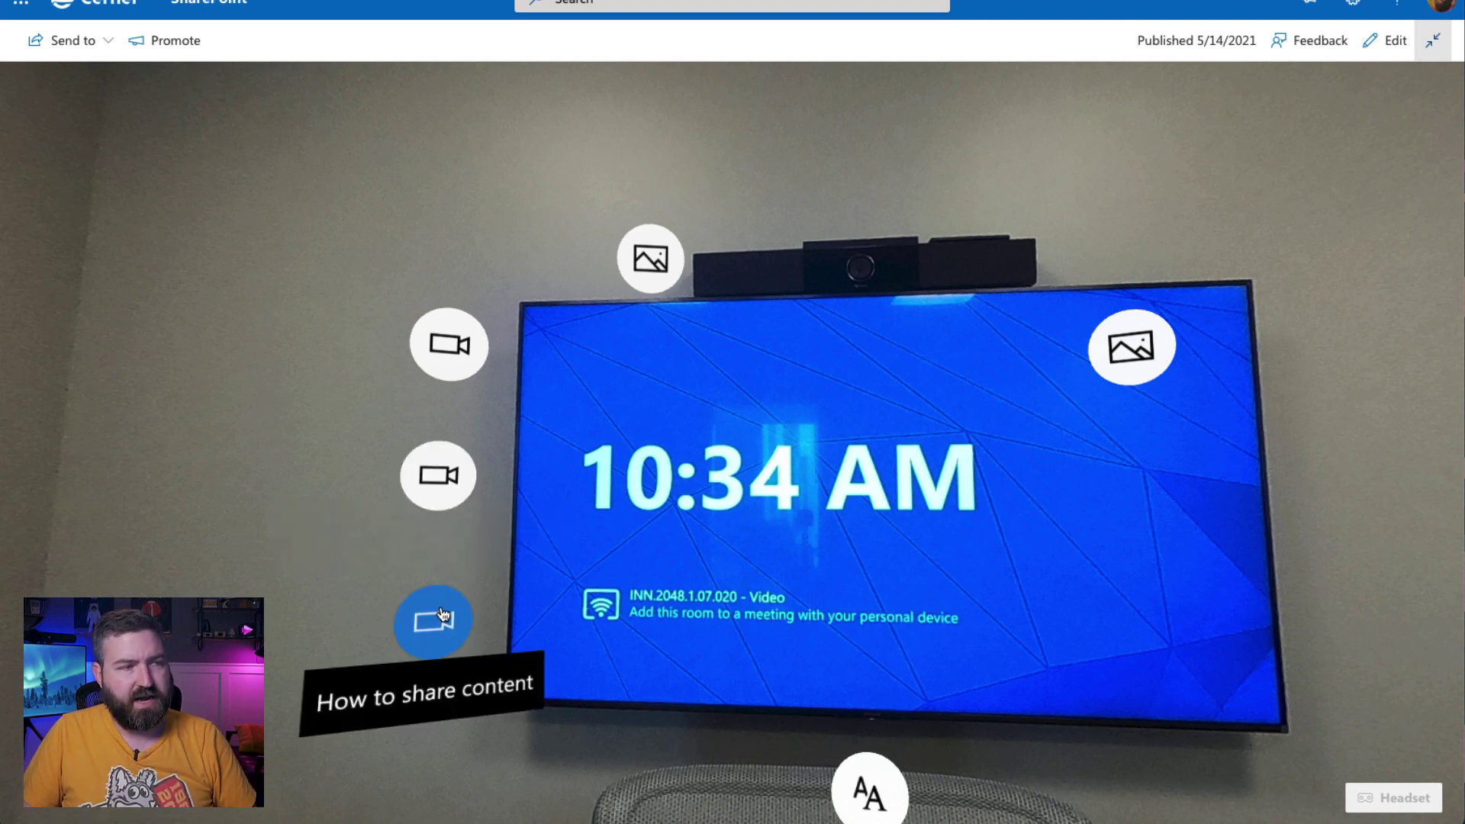
drag(915, 641, 708, 542)
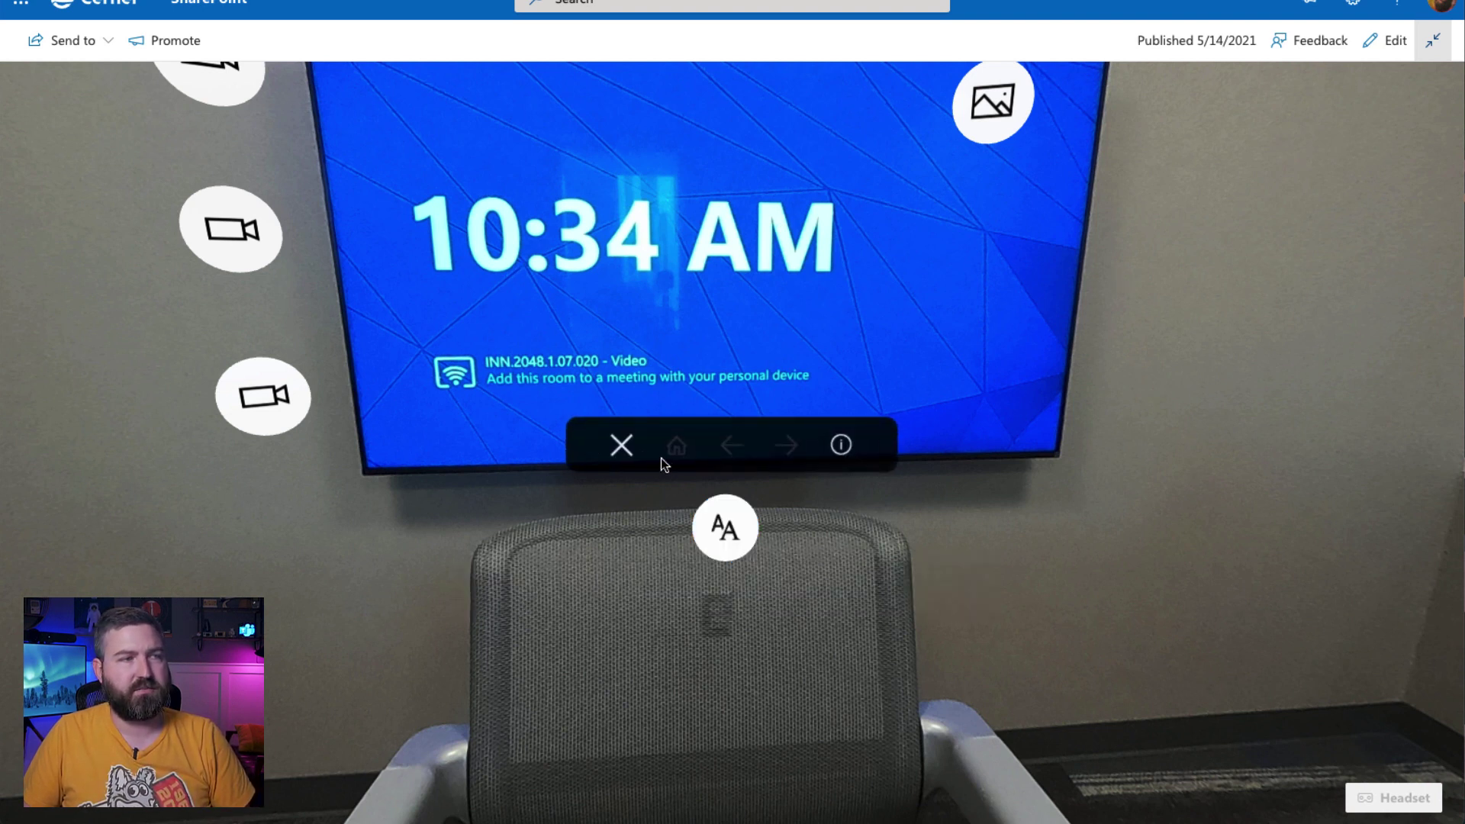
Leave the video-enabled room, enter the Large Room With Display tour, and view and close the wall screen's Content Display information image.
click(623, 446)
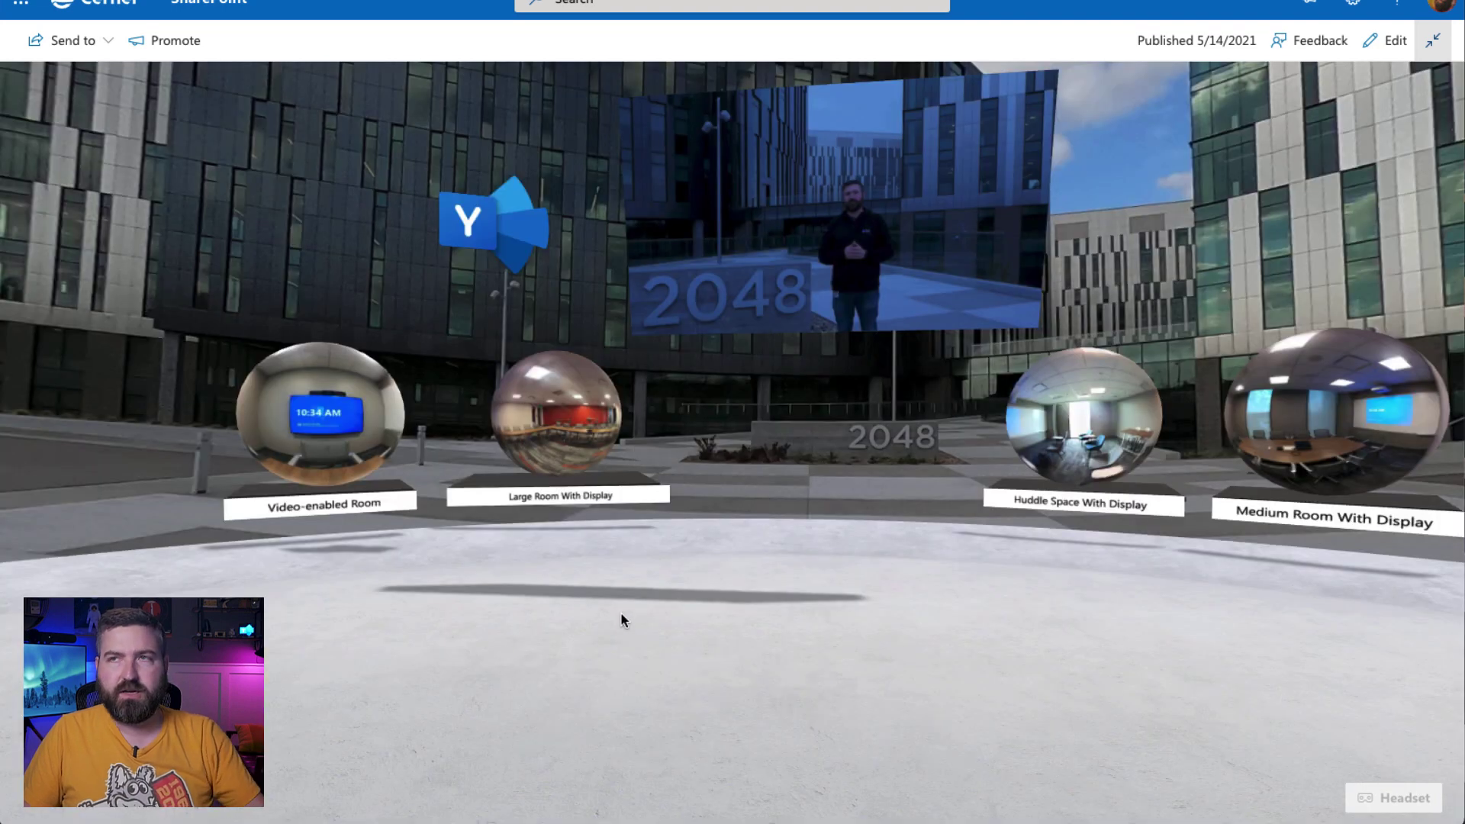
drag(771, 531, 539, 796)
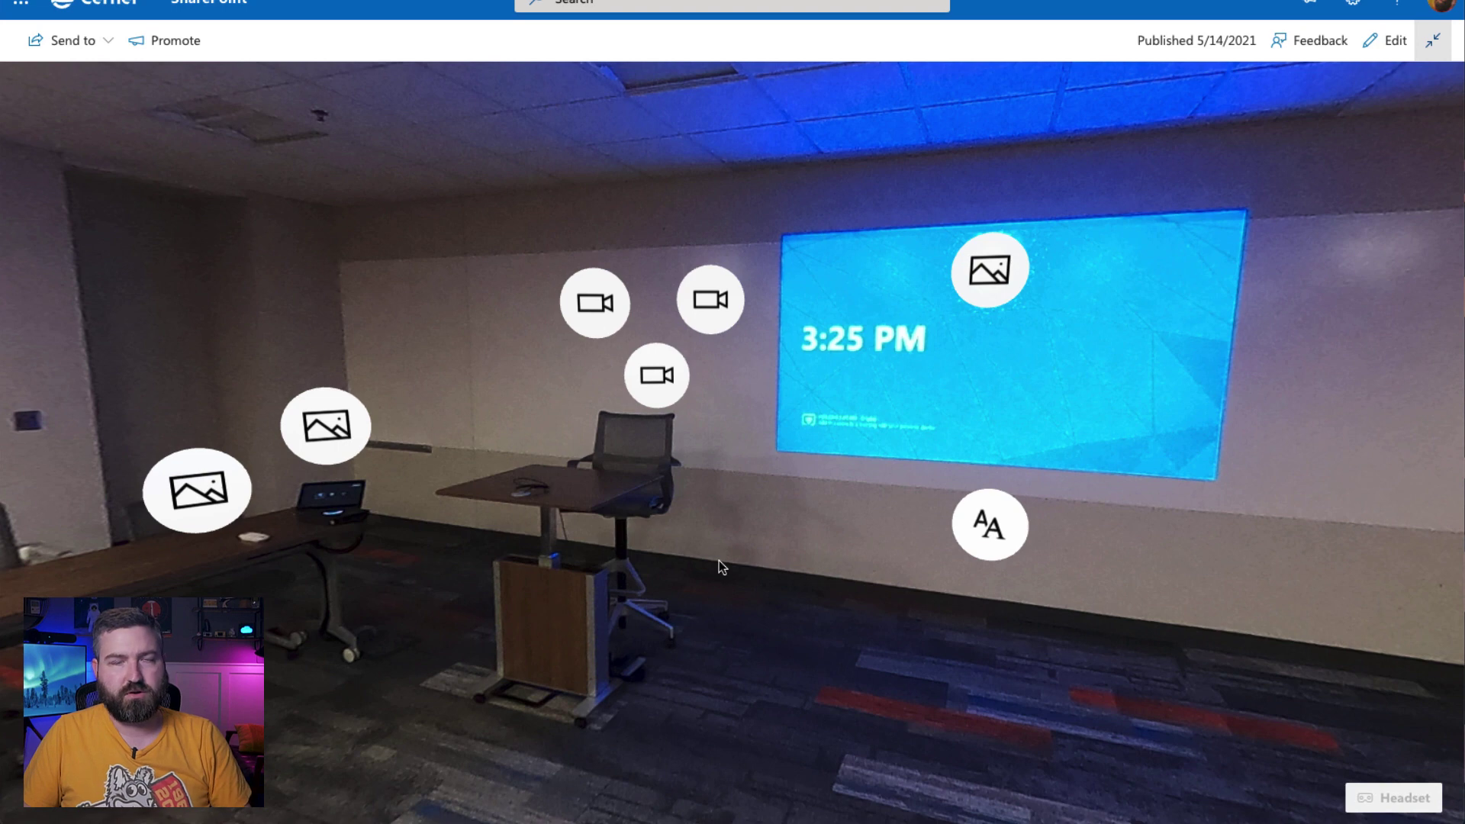
click(962, 296)
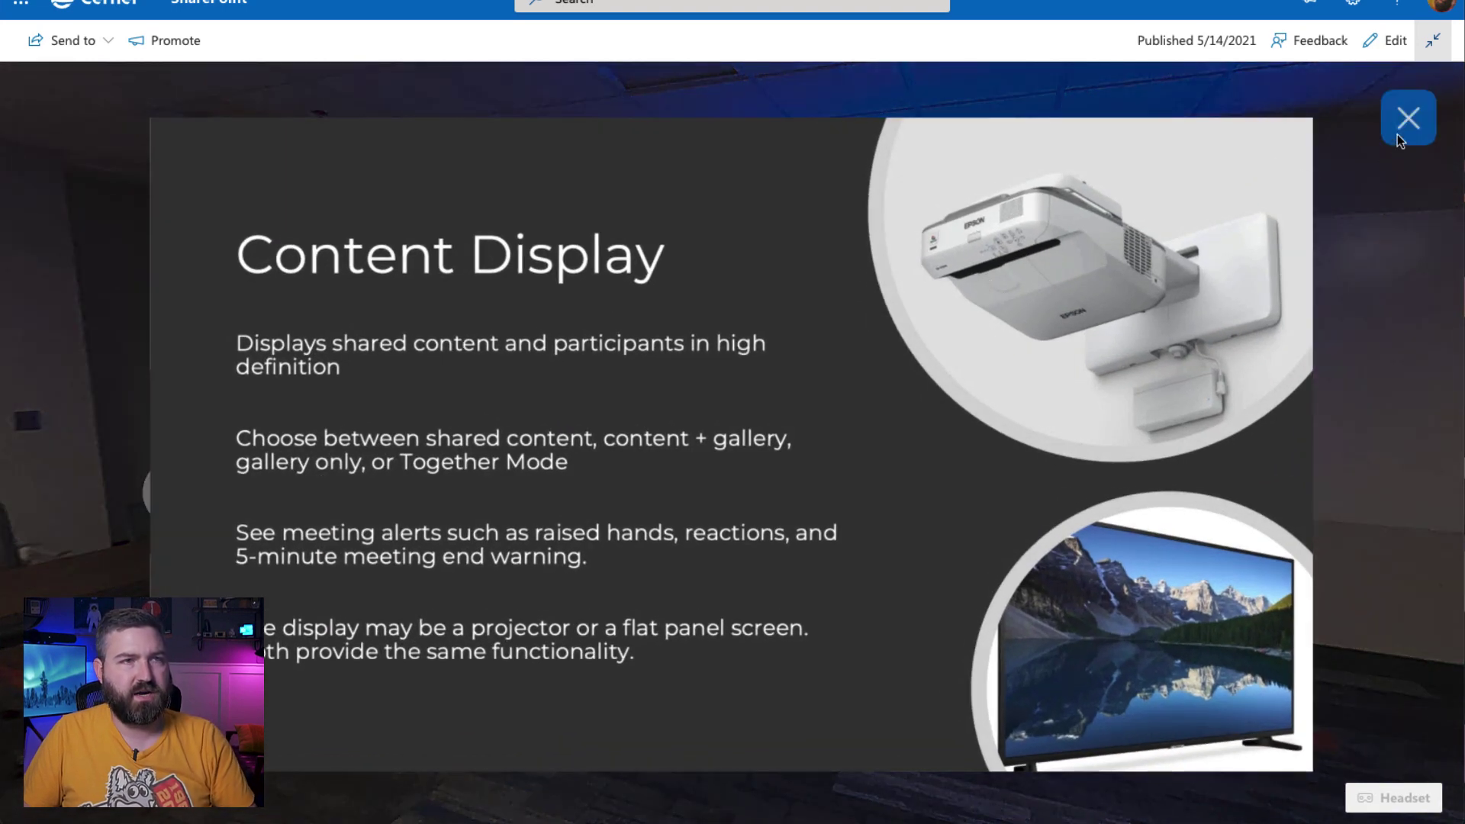
click(1408, 119)
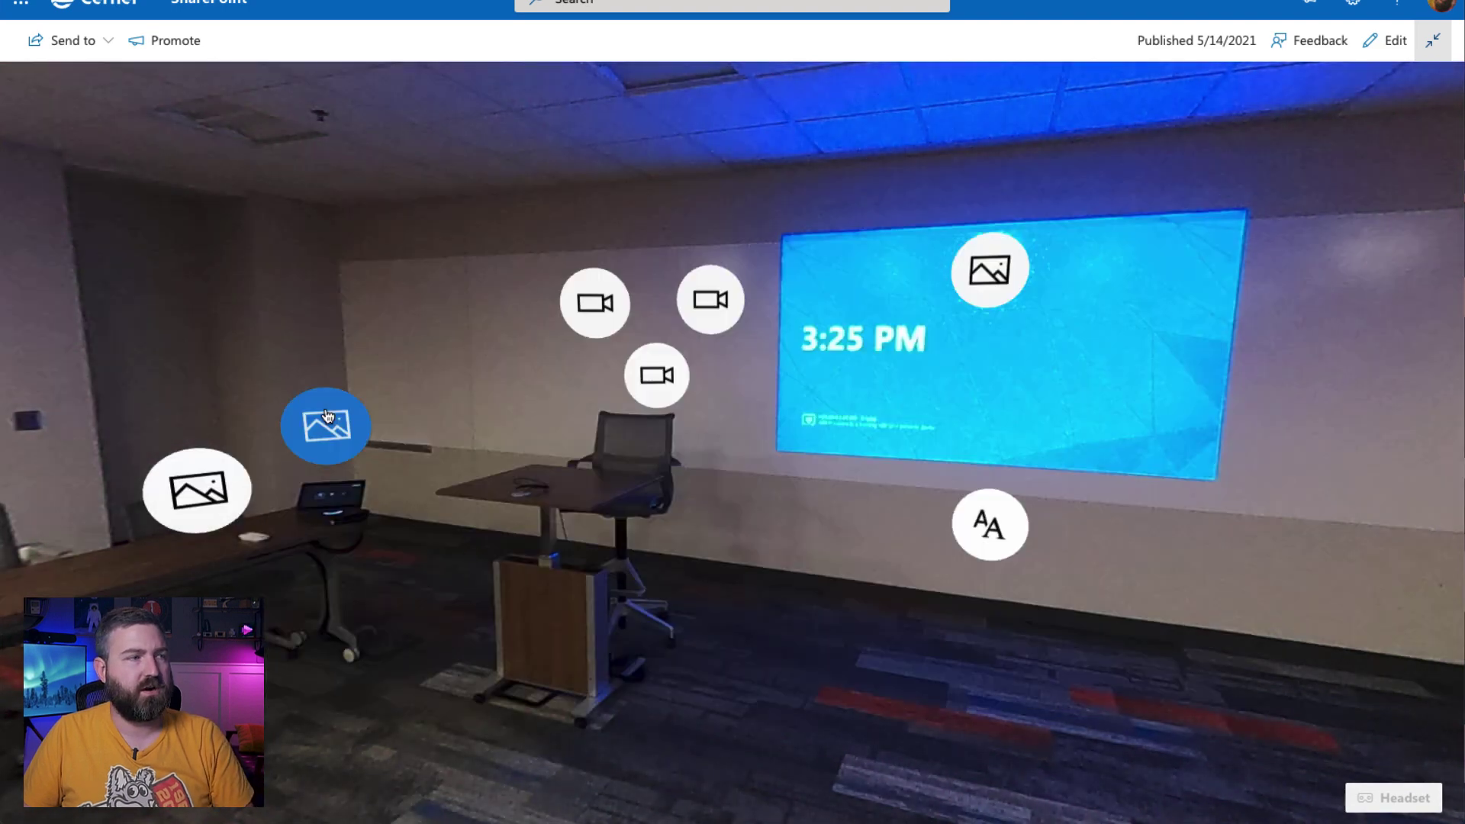
Look around the large room's tables and view the External Speaker & Microphone information image in front of the red wall, closing it.
drag(183, 611, 525, 633)
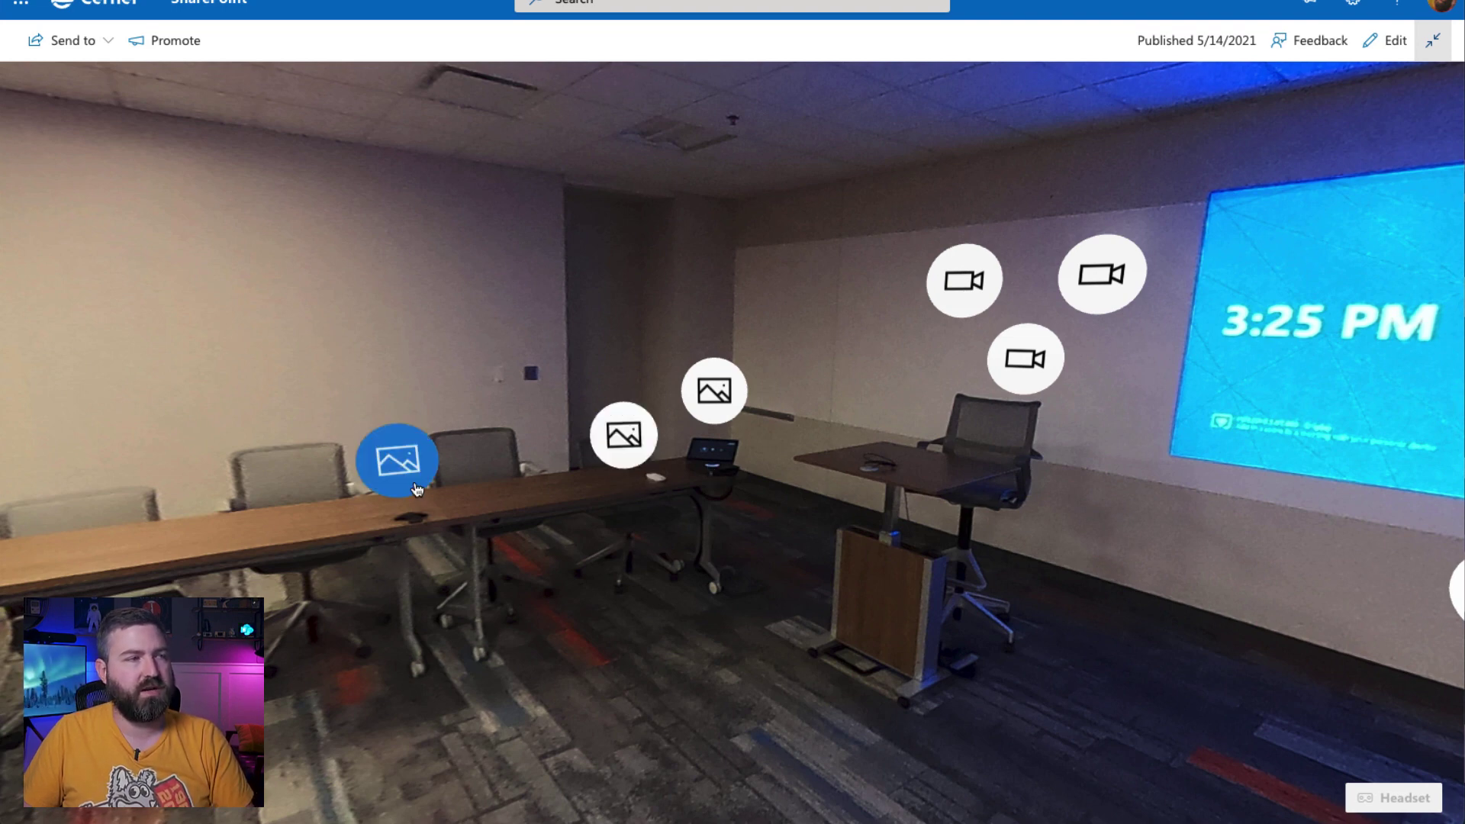
drag(325, 543, 1274, 517)
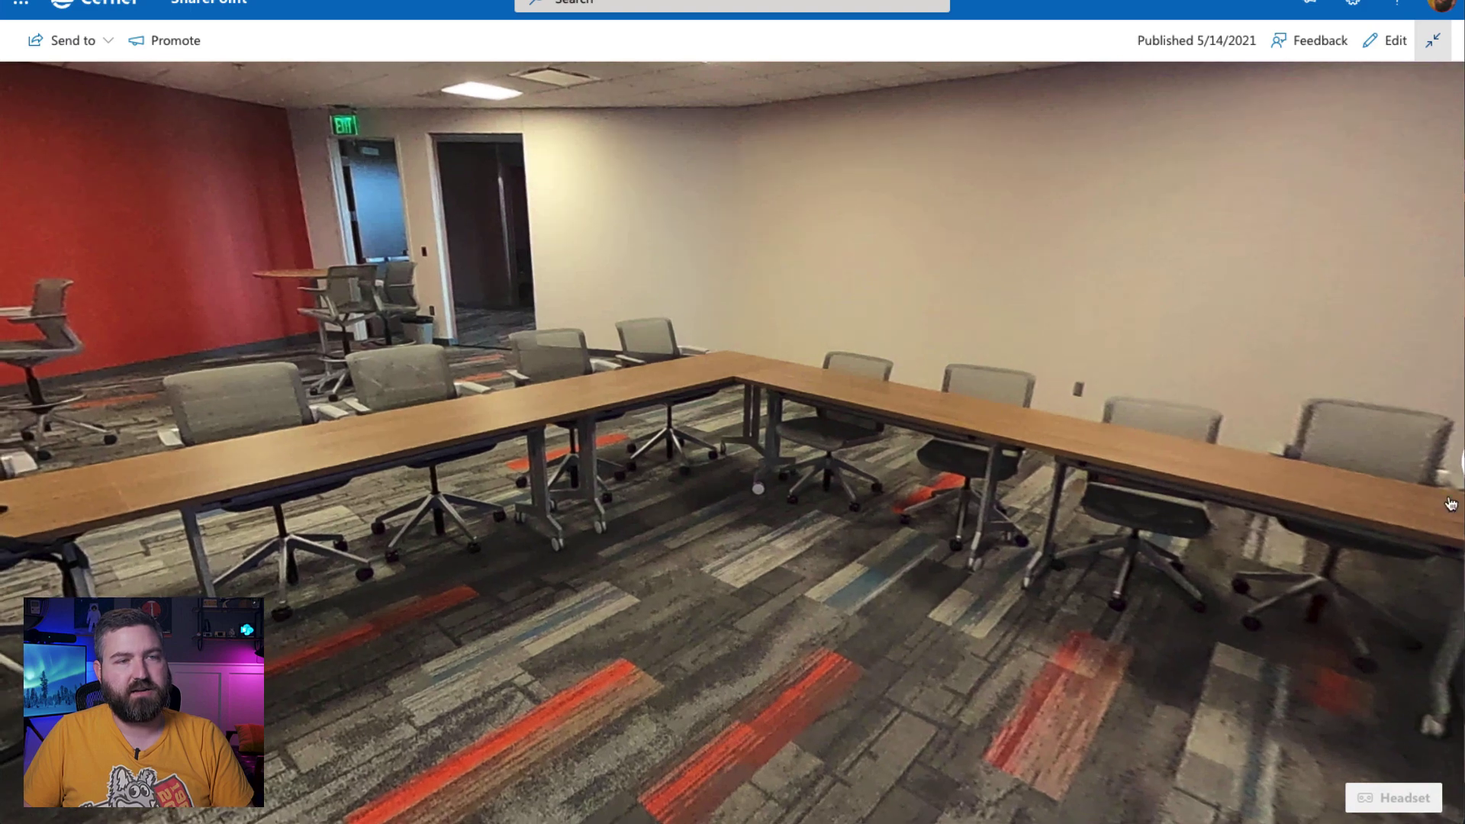
drag(503, 450, 860, 441)
drag(790, 484, 1067, 489)
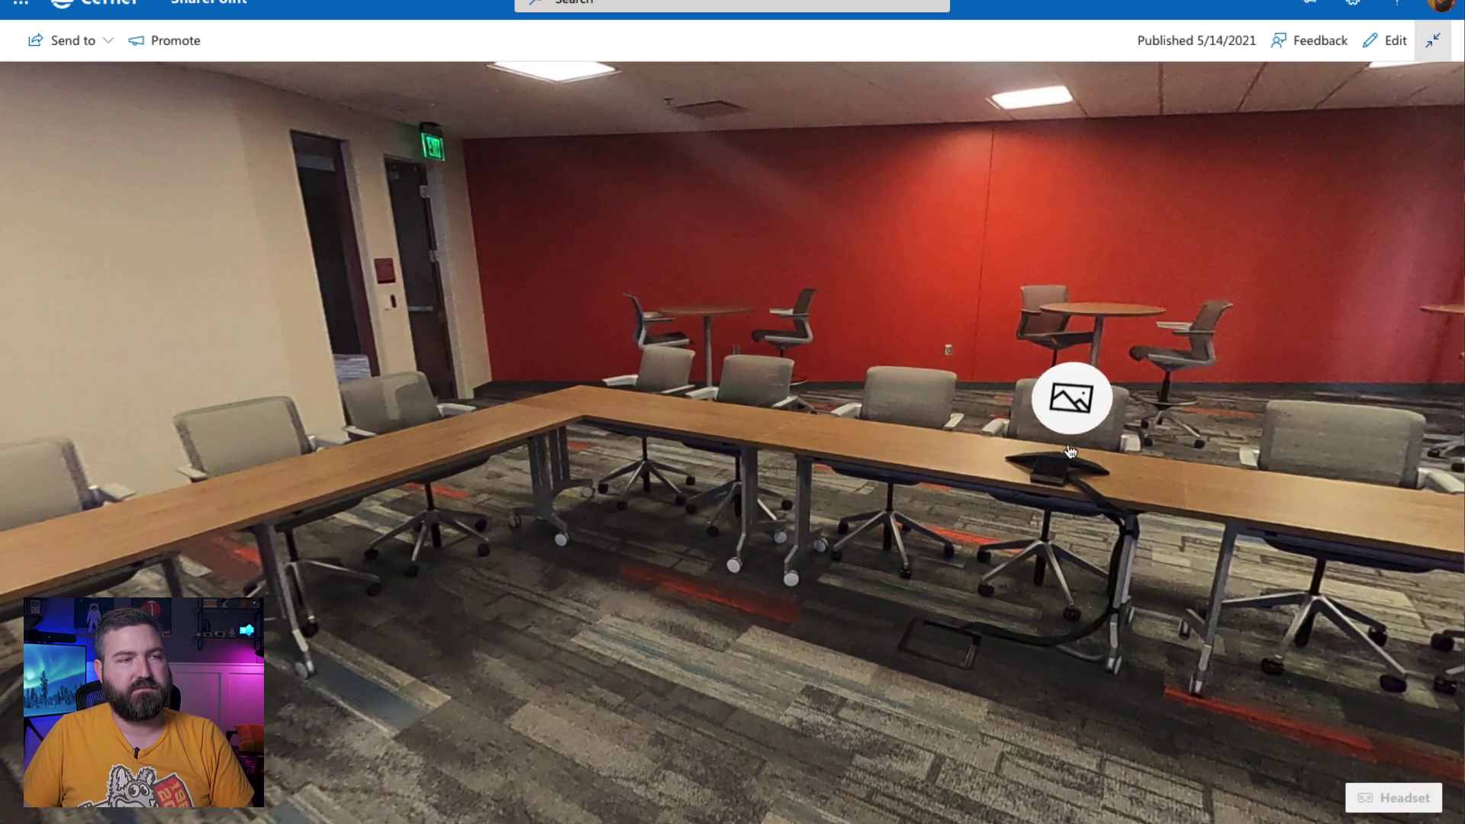
click(1068, 418)
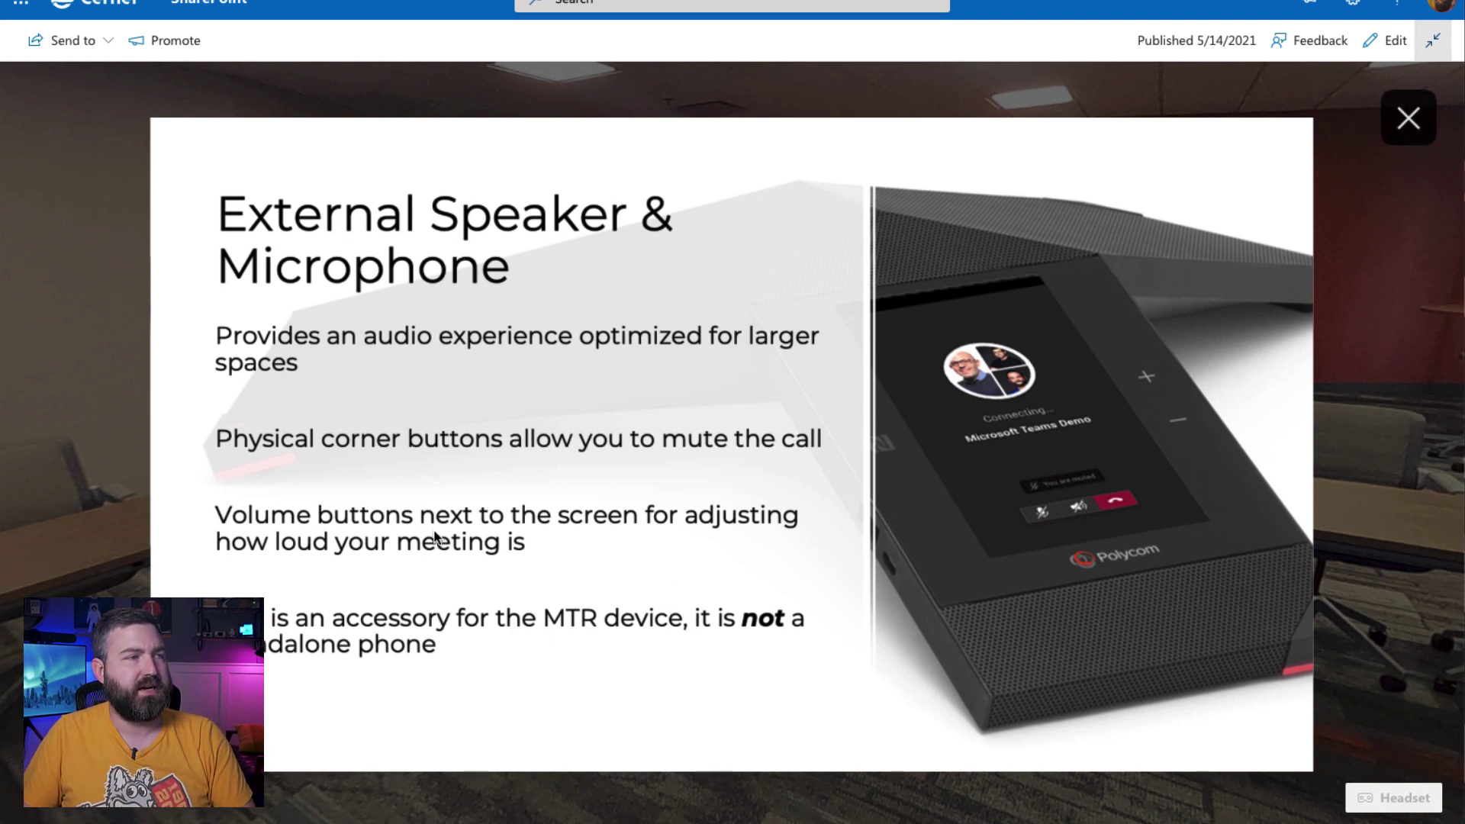
click(1403, 137)
Turn to the table on the far side of the projected screen and check its speaker and microphone information image, closing it.
drag(382, 454, 1180, 391)
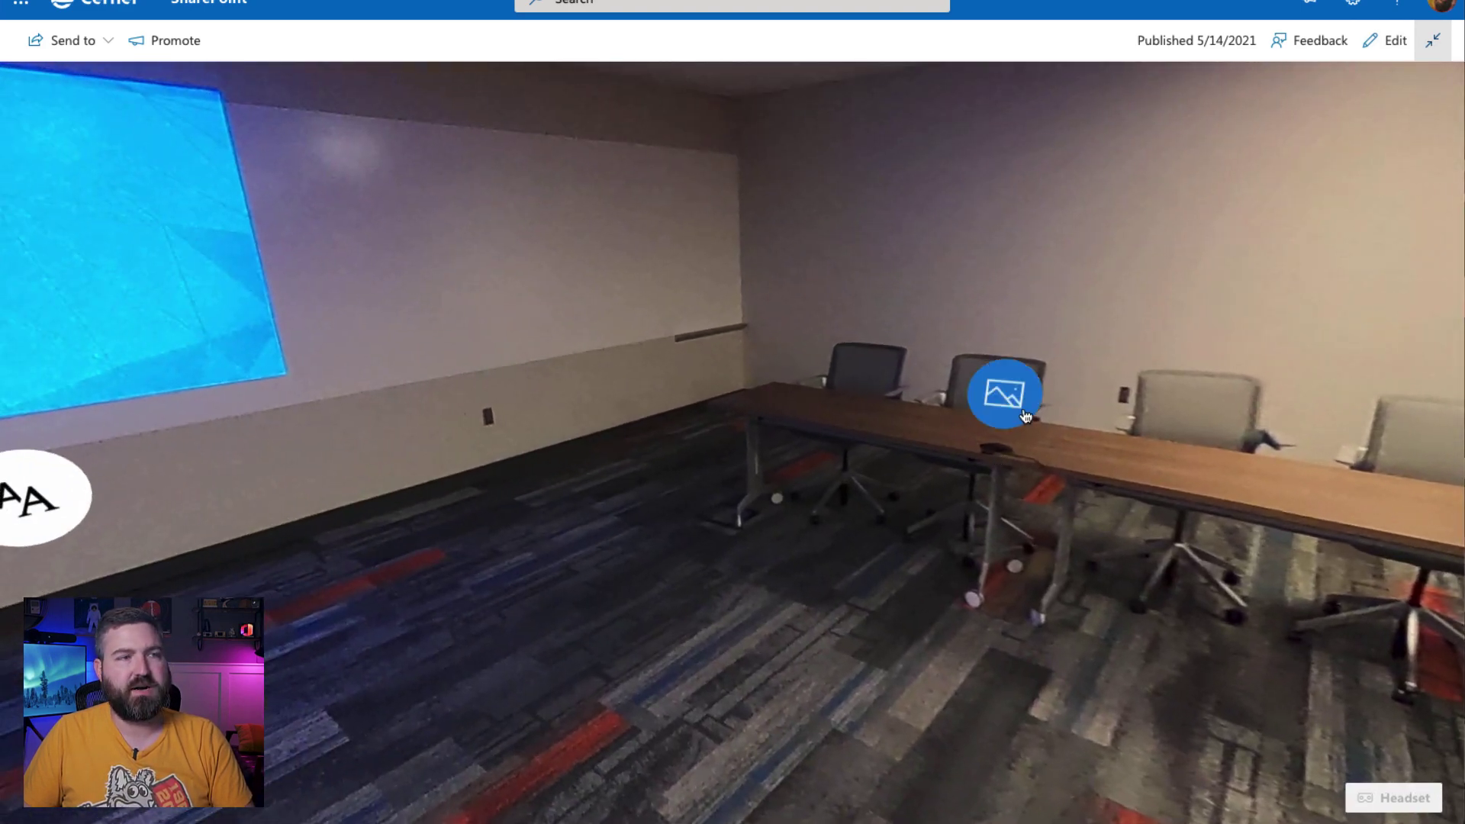
click(1003, 396)
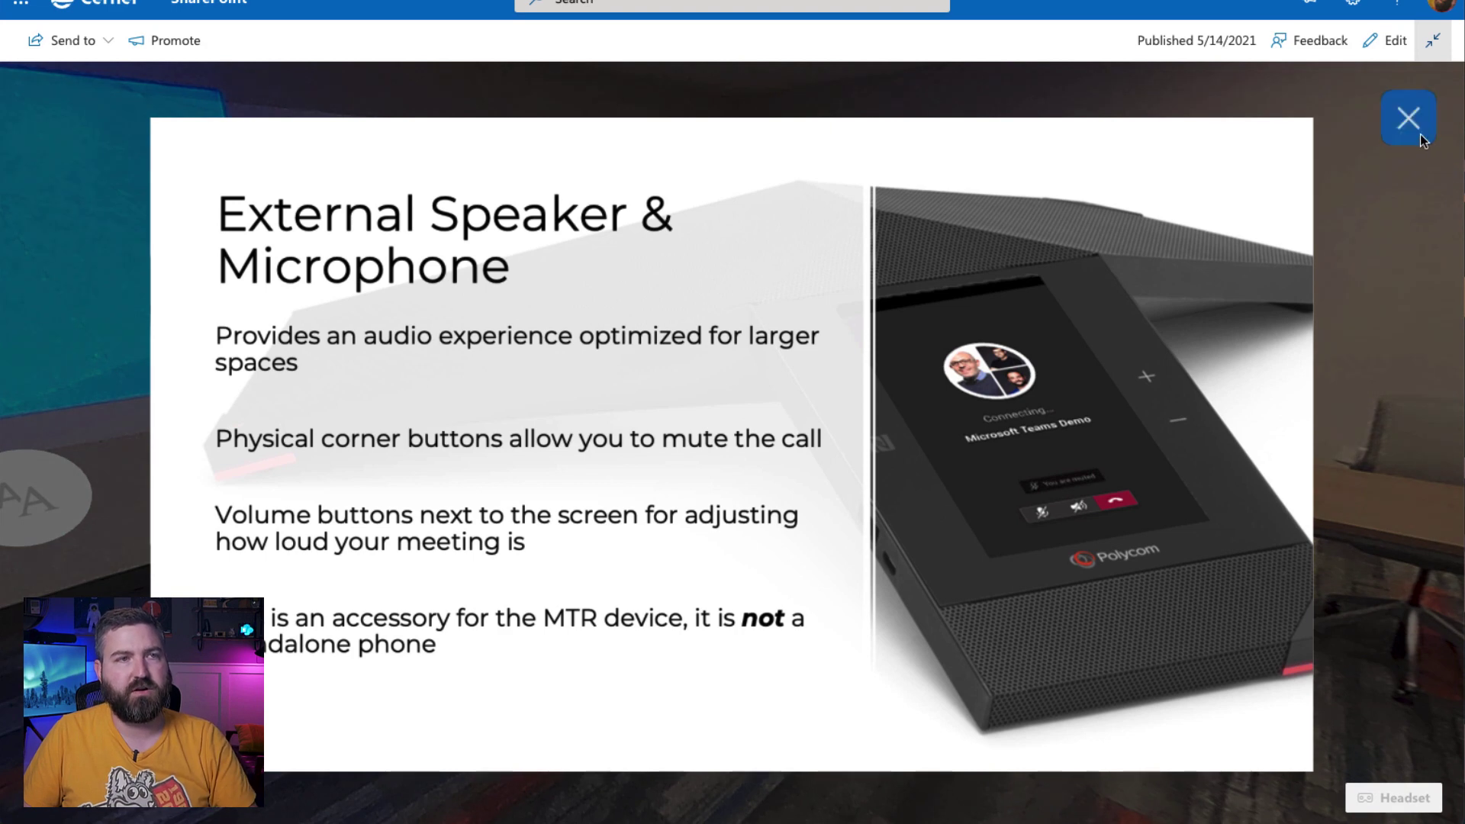
click(1421, 135)
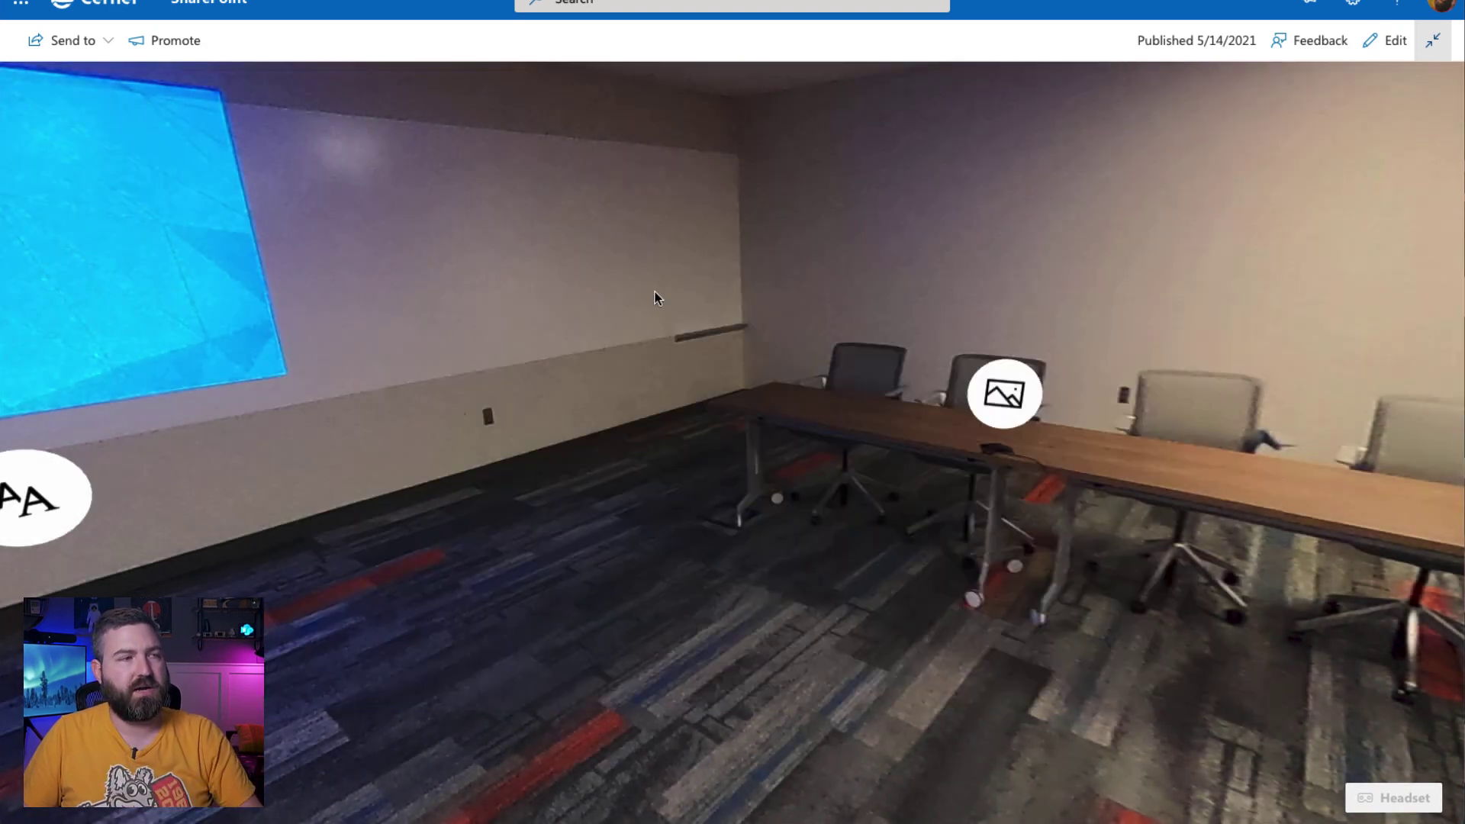
Return to the front wall, open the upper how-to video farthest from the screen, and skip through it to the in-meeting call controls.
drag(654, 298, 1285, 366)
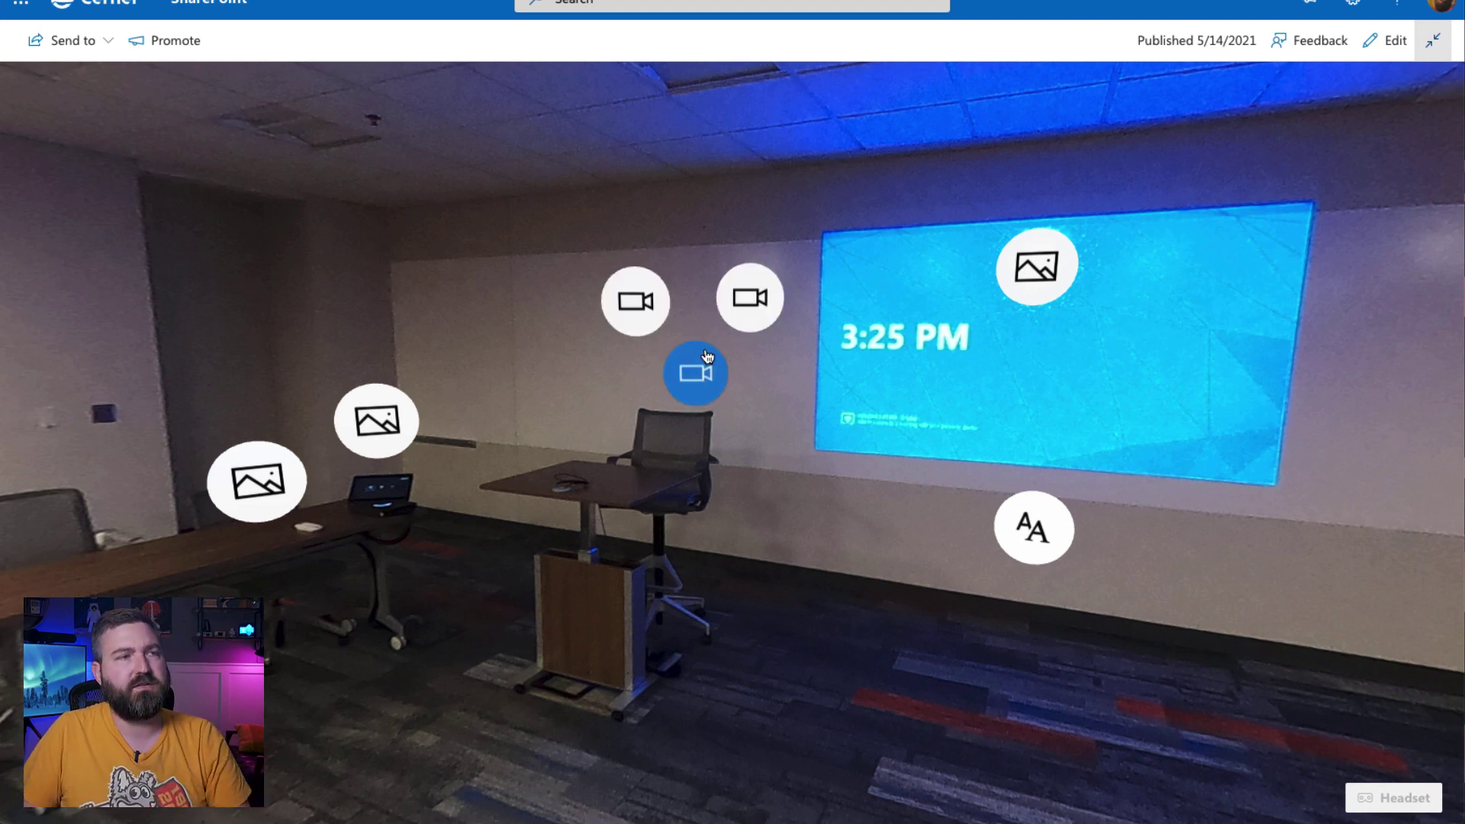
click(635, 300)
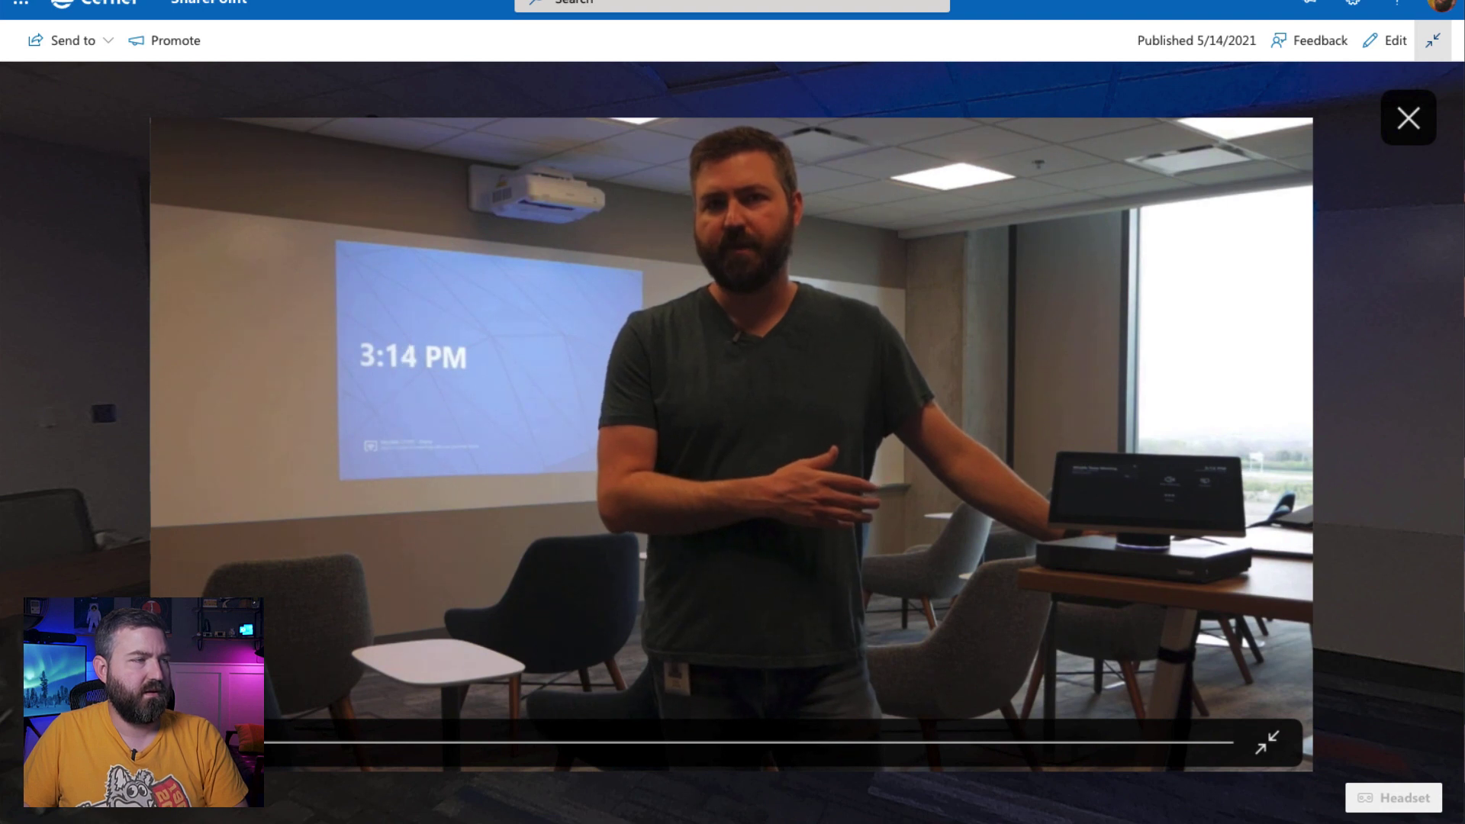
click(324, 743)
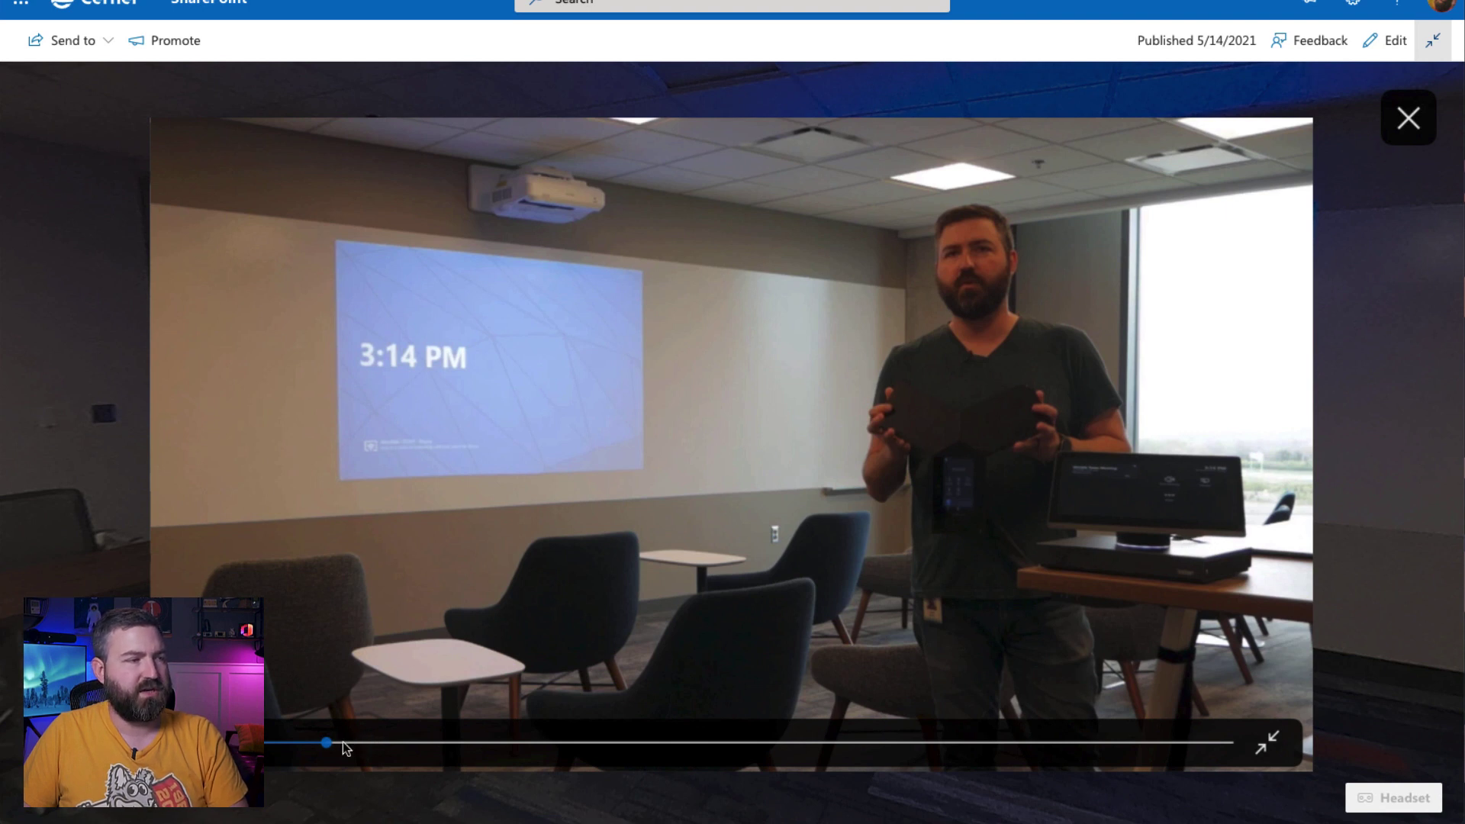
click(304, 744)
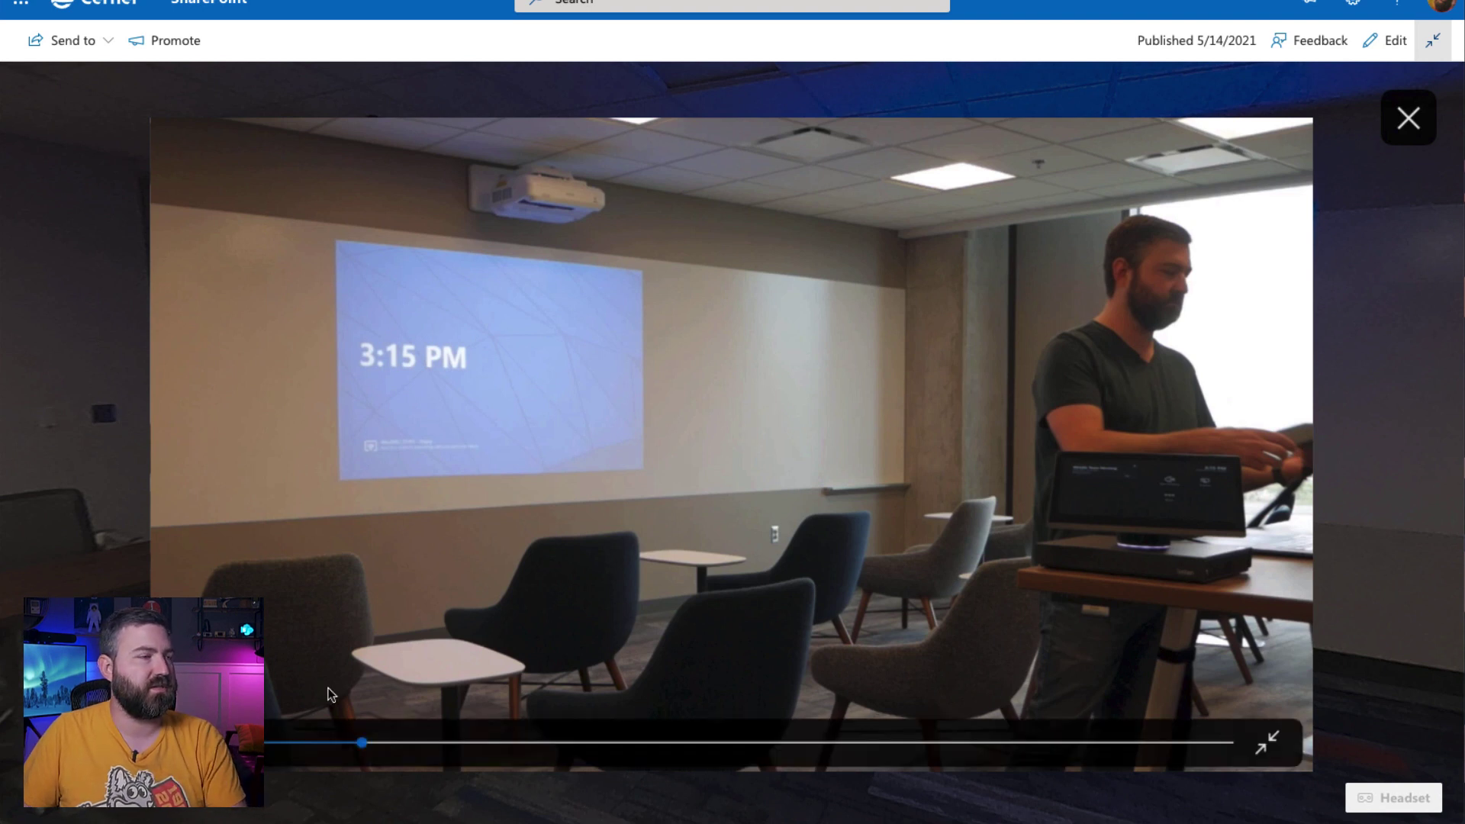
click(426, 743)
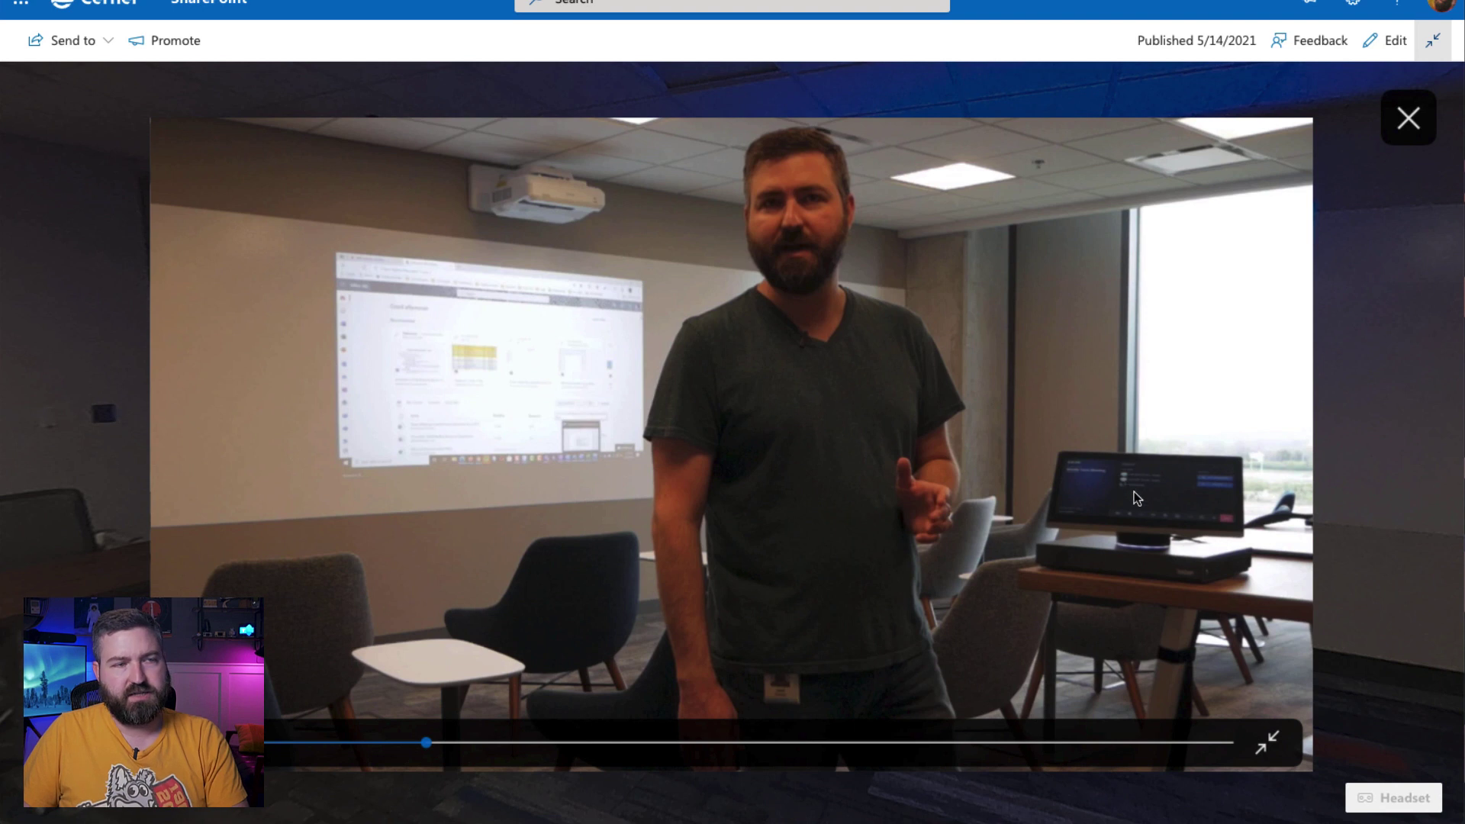
click(473, 742)
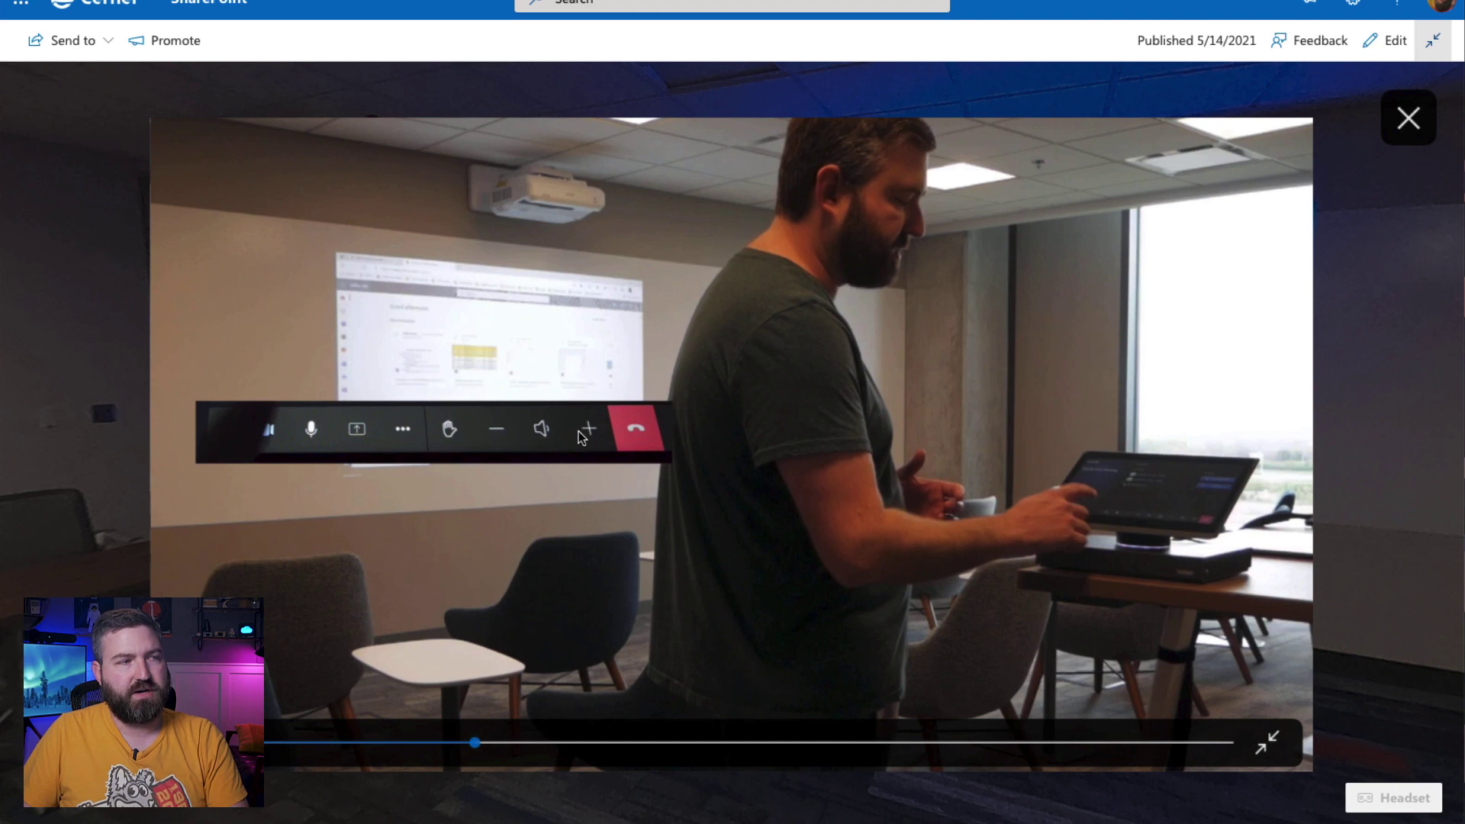
click(508, 743)
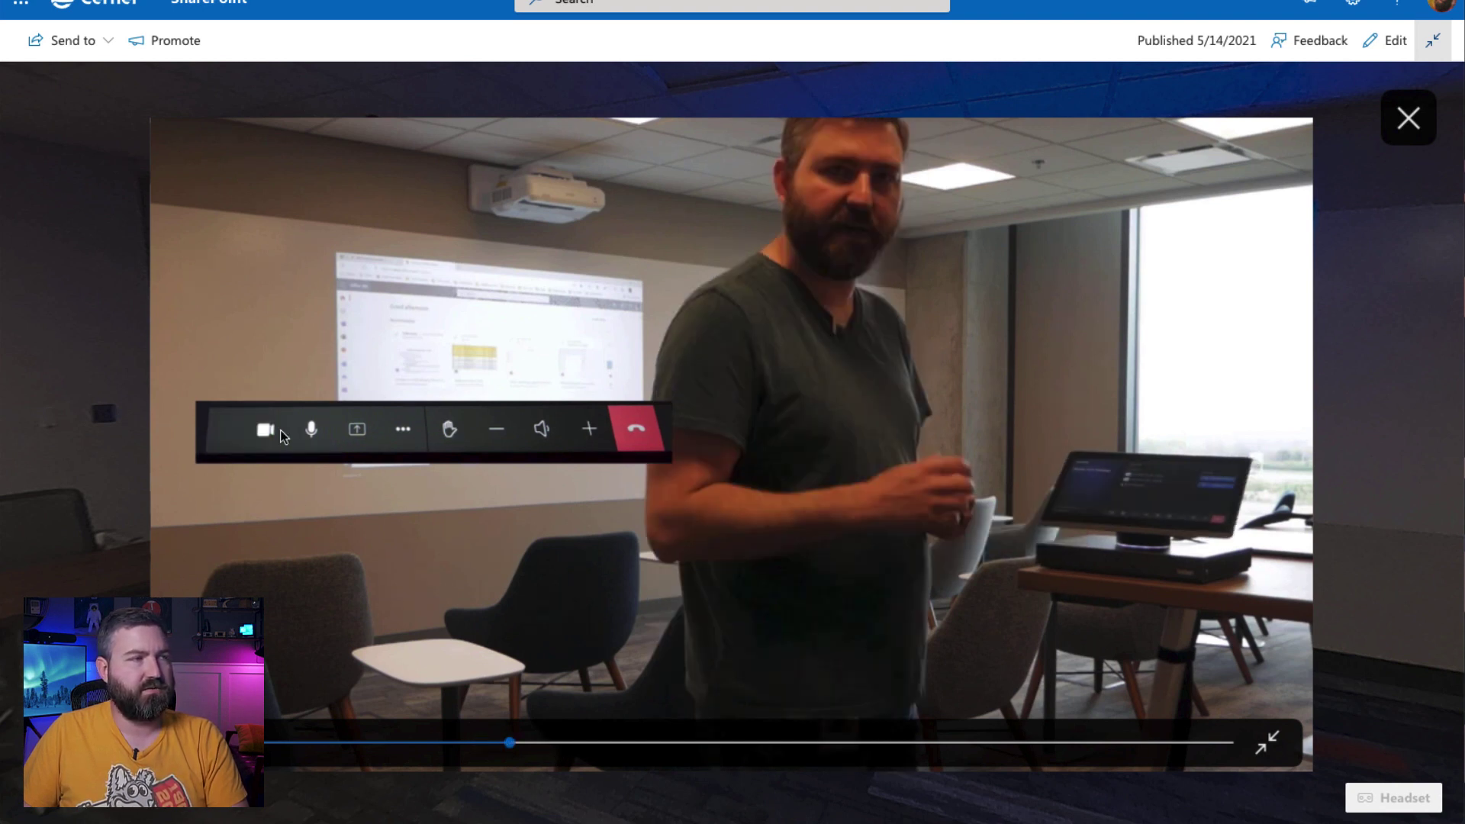
Skip ahead from the call controls to the Gallery and Together Mode options and on through the video's later parts, then close it.
click(550, 742)
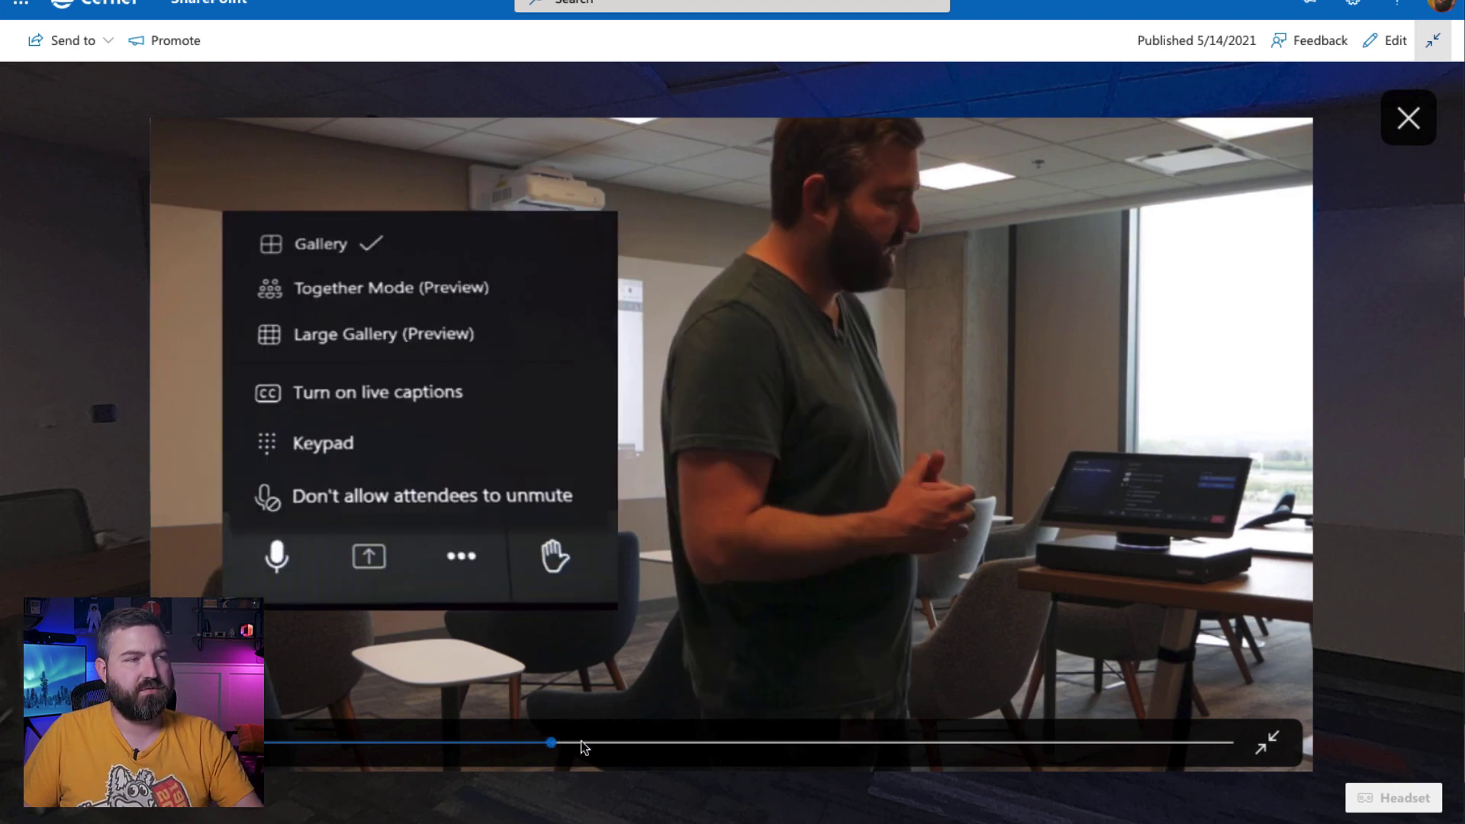
click(603, 743)
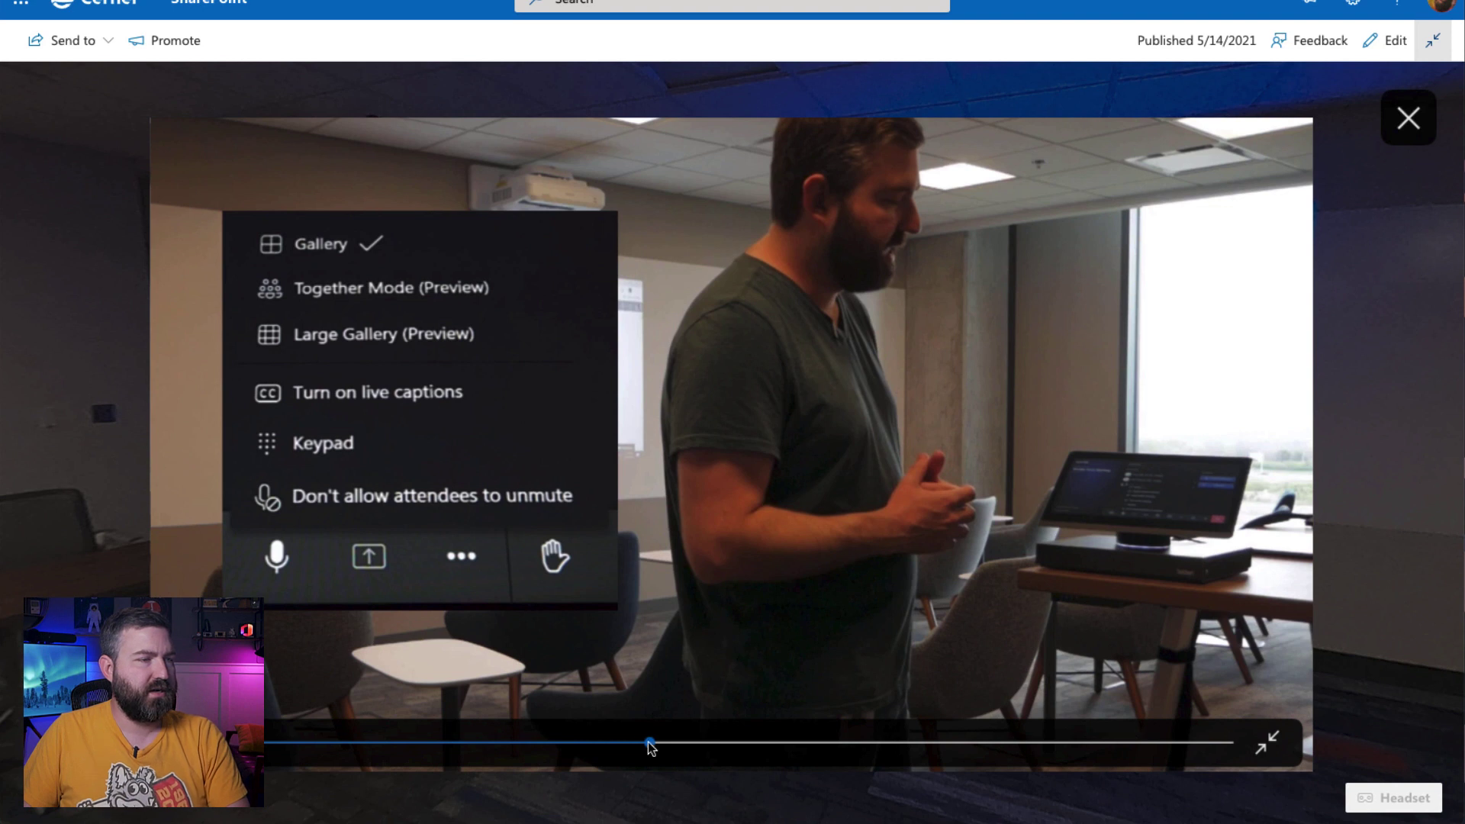
click(679, 742)
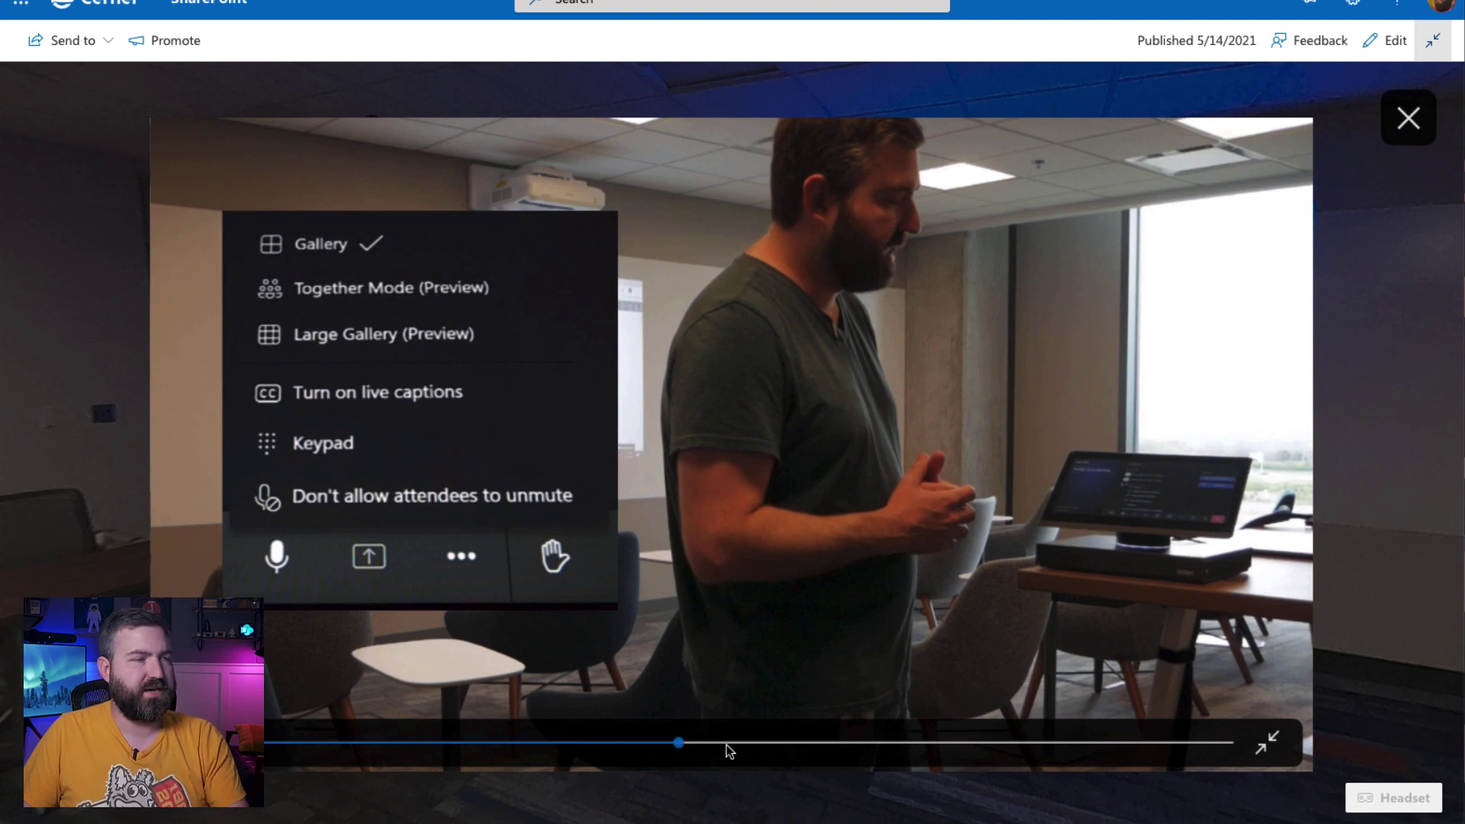
click(886, 744)
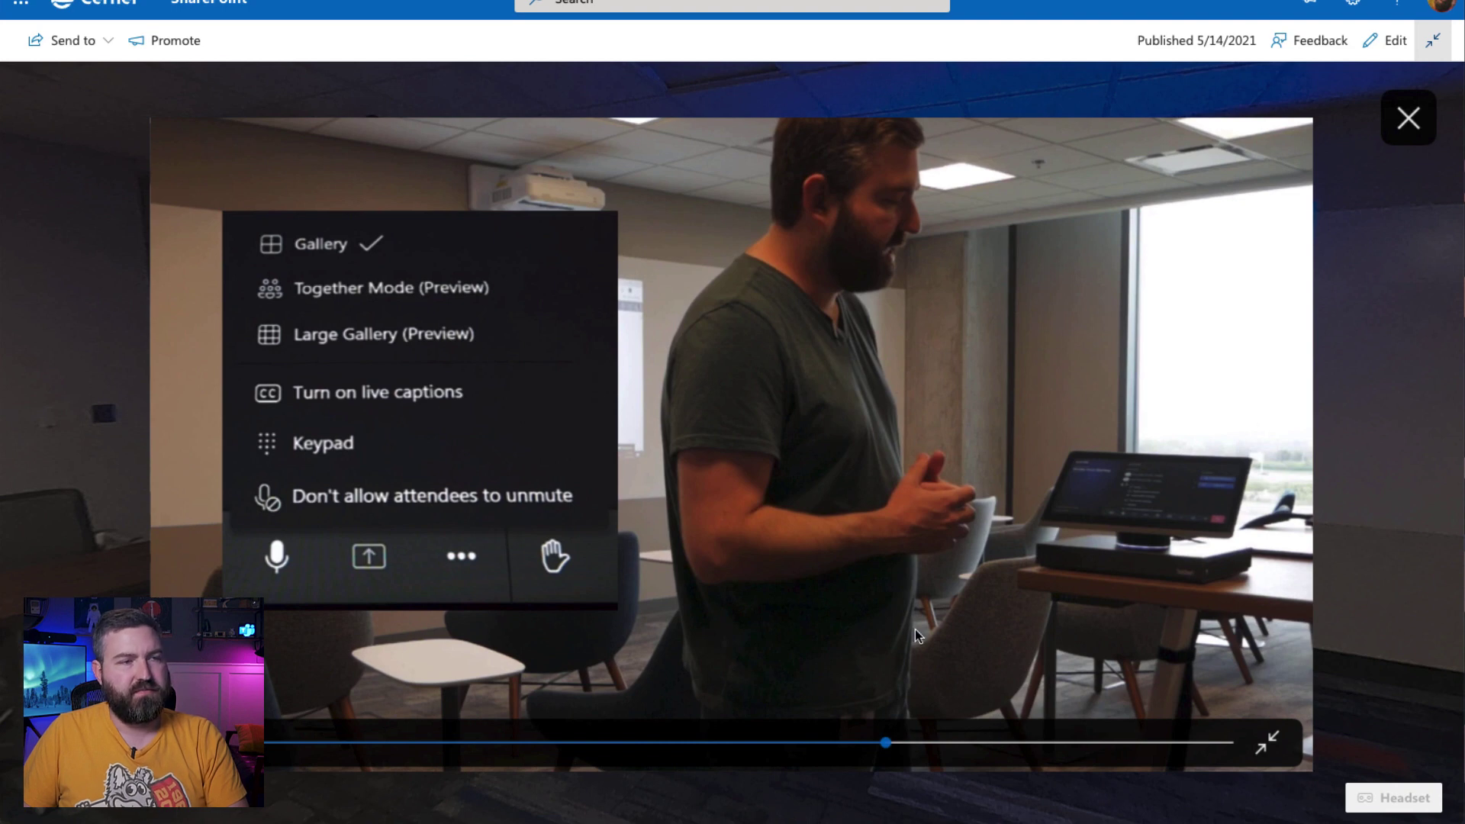
click(969, 744)
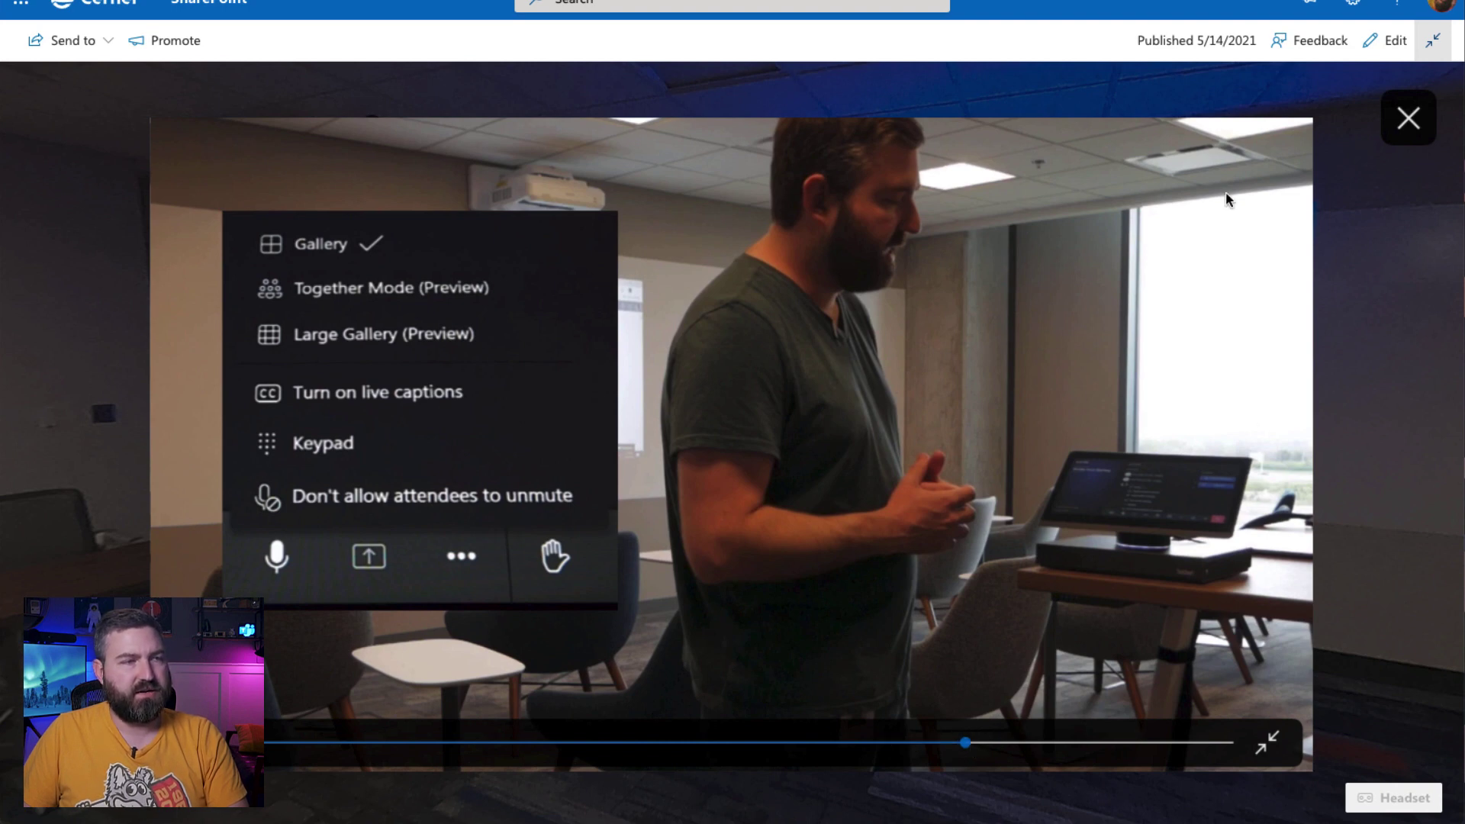
click(1409, 117)
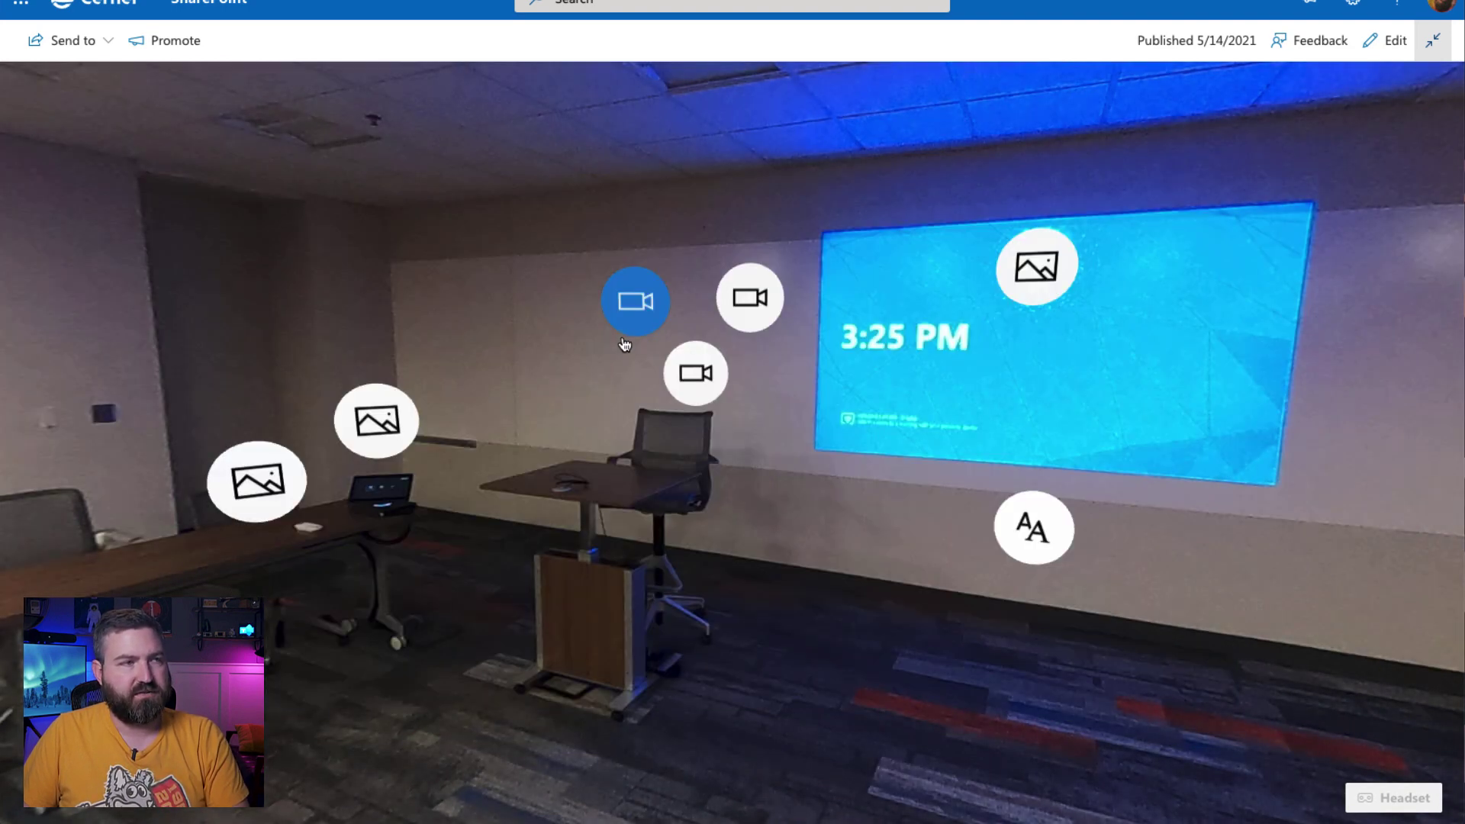
Open the how-to video nearest the projected screen and skip through the Teams calendar part to the Room audio join option.
click(750, 298)
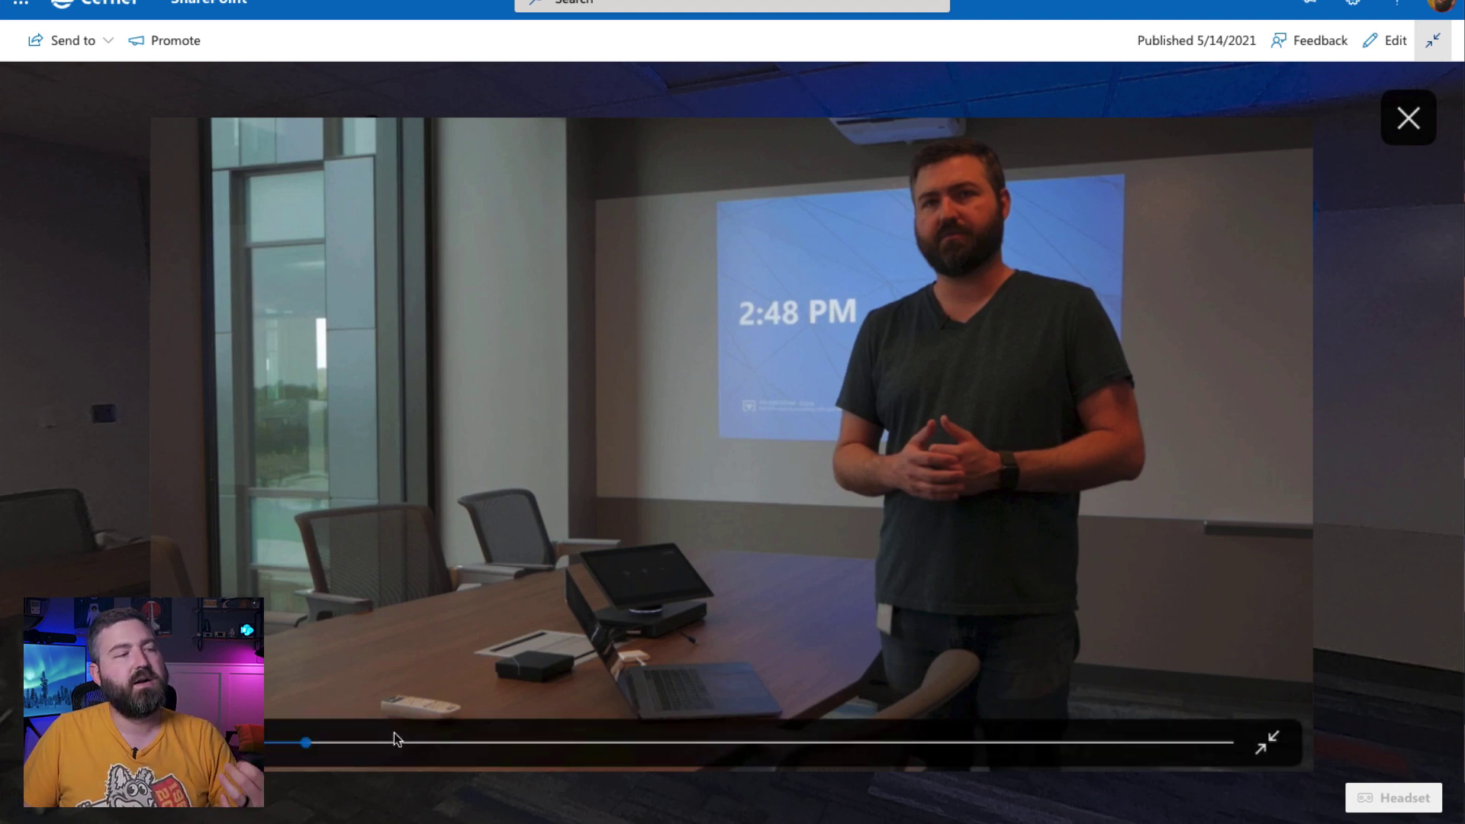
click(336, 741)
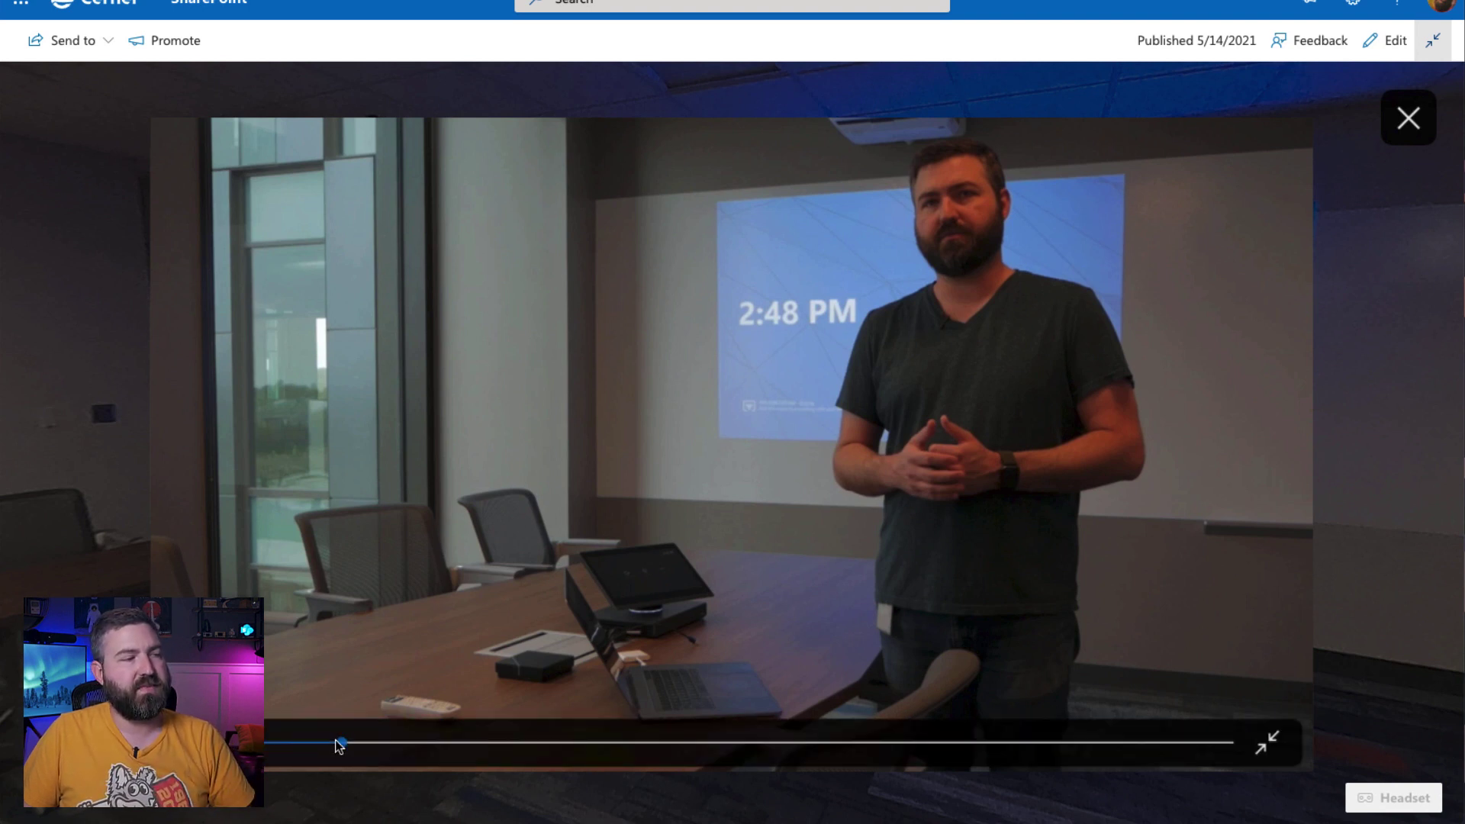
click(390, 744)
click(415, 742)
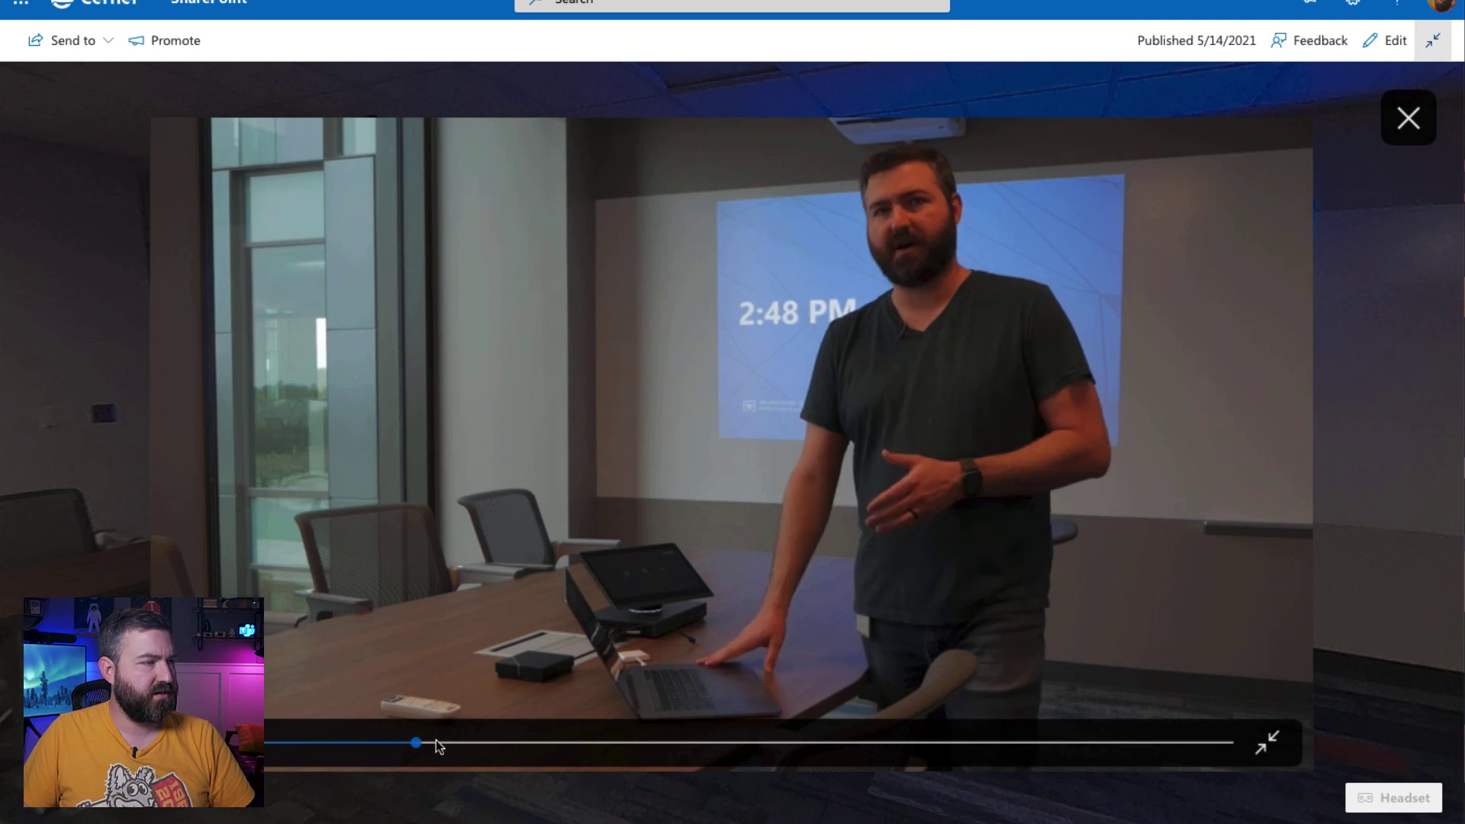
click(443, 742)
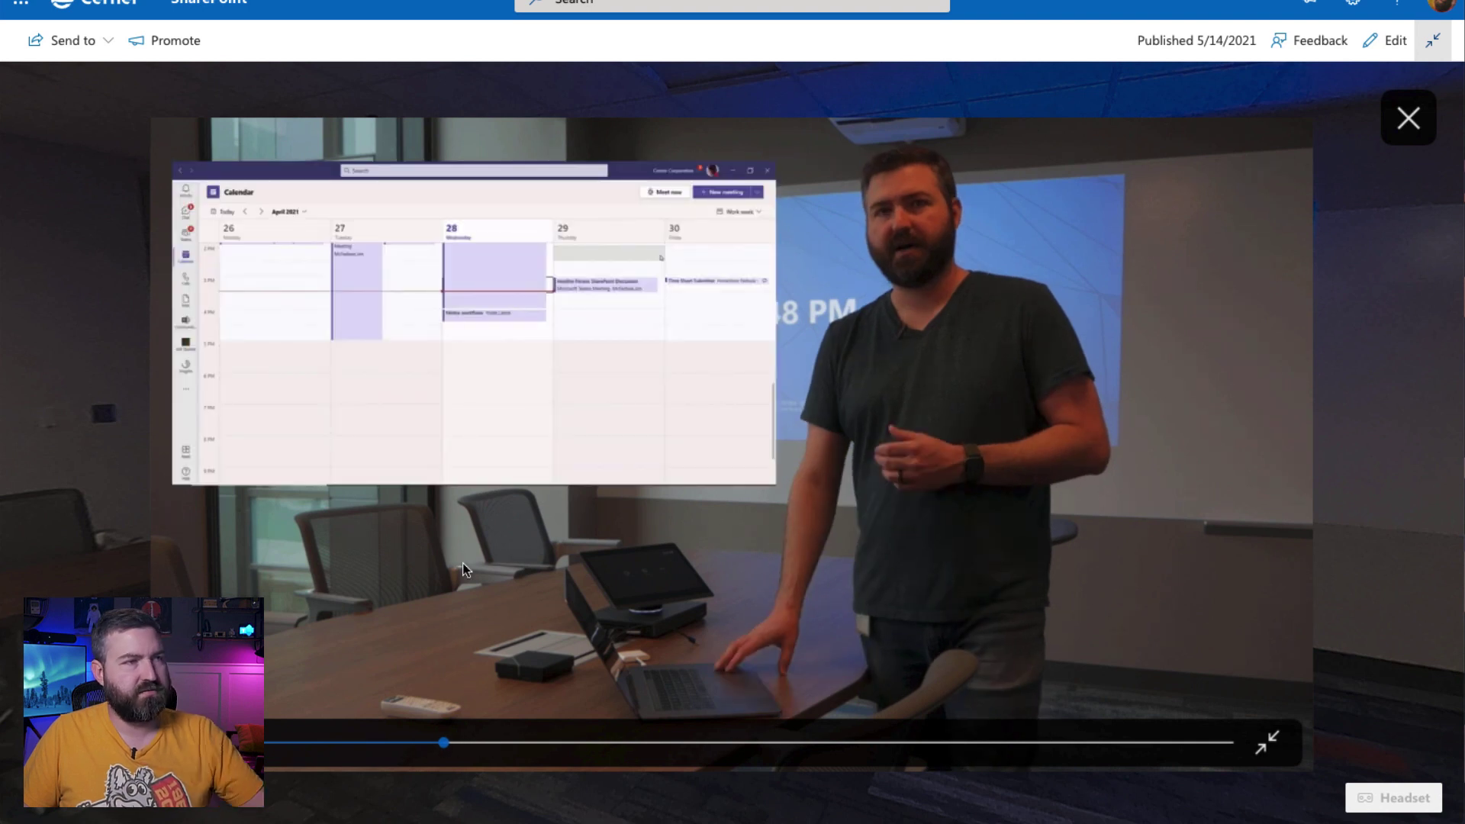
click(468, 743)
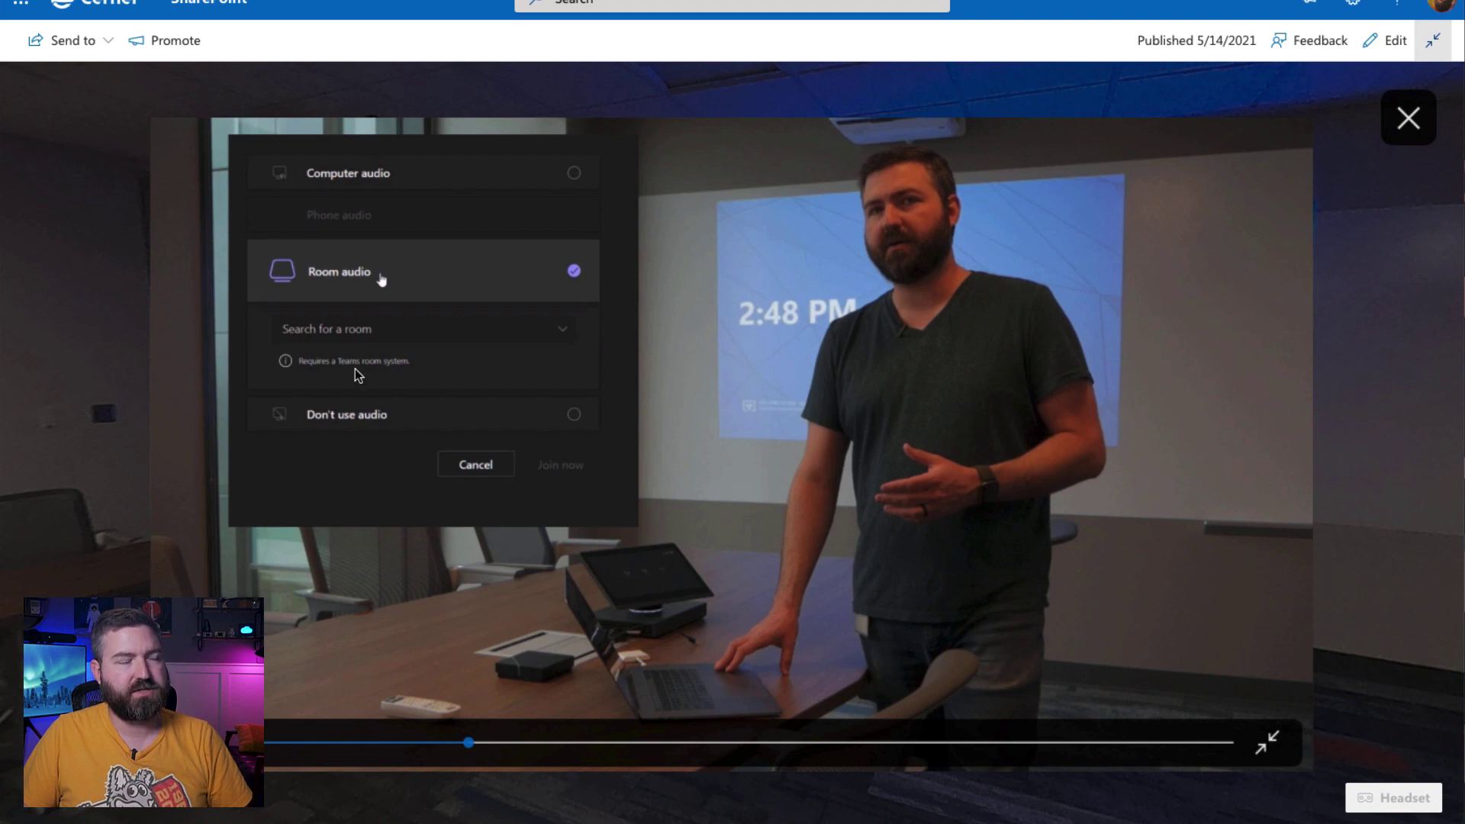
Skip further through the video to the parts on inviting a participant from the room console and the connected call.
click(683, 744)
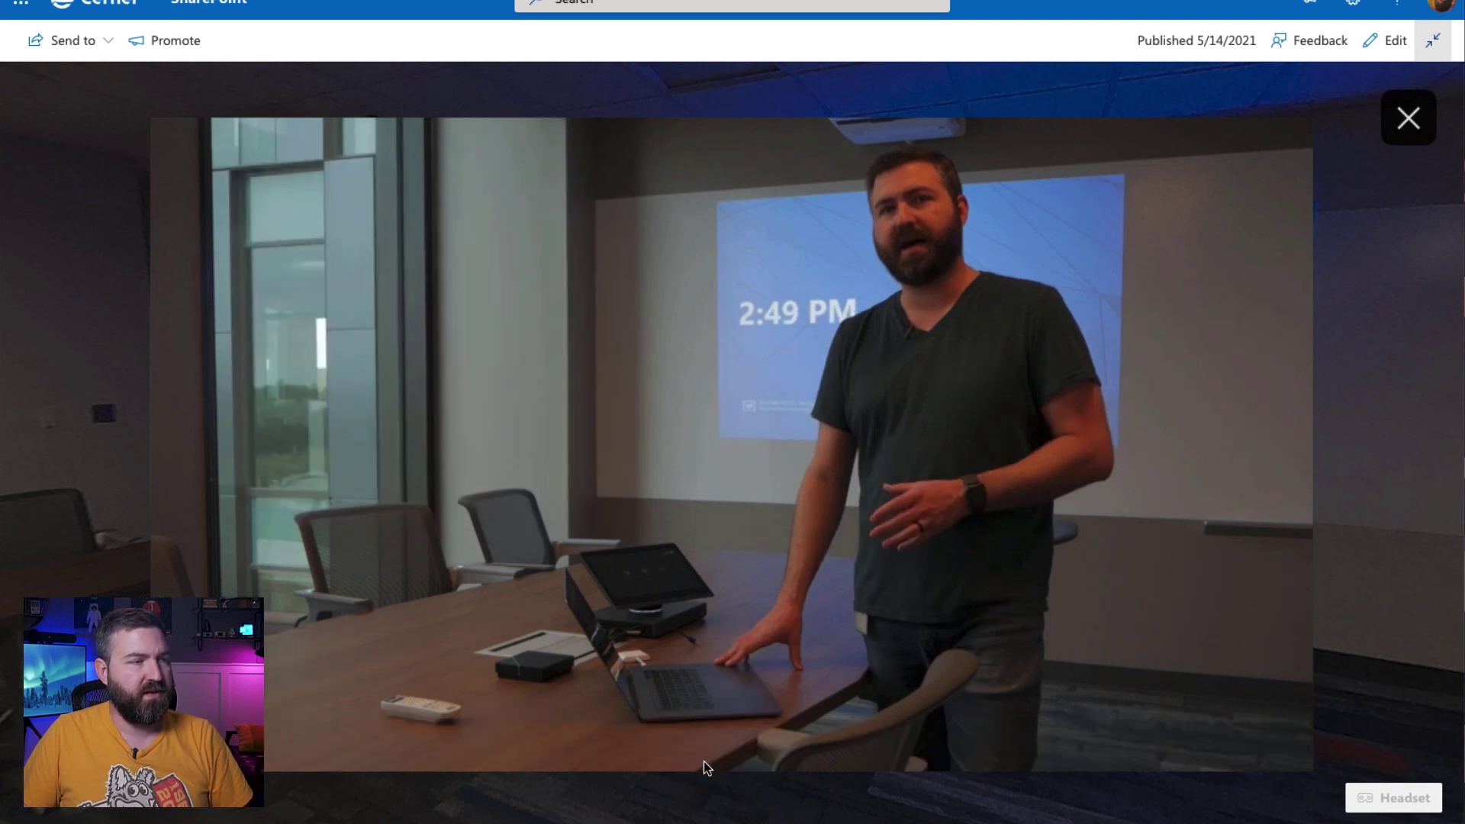
click(748, 744)
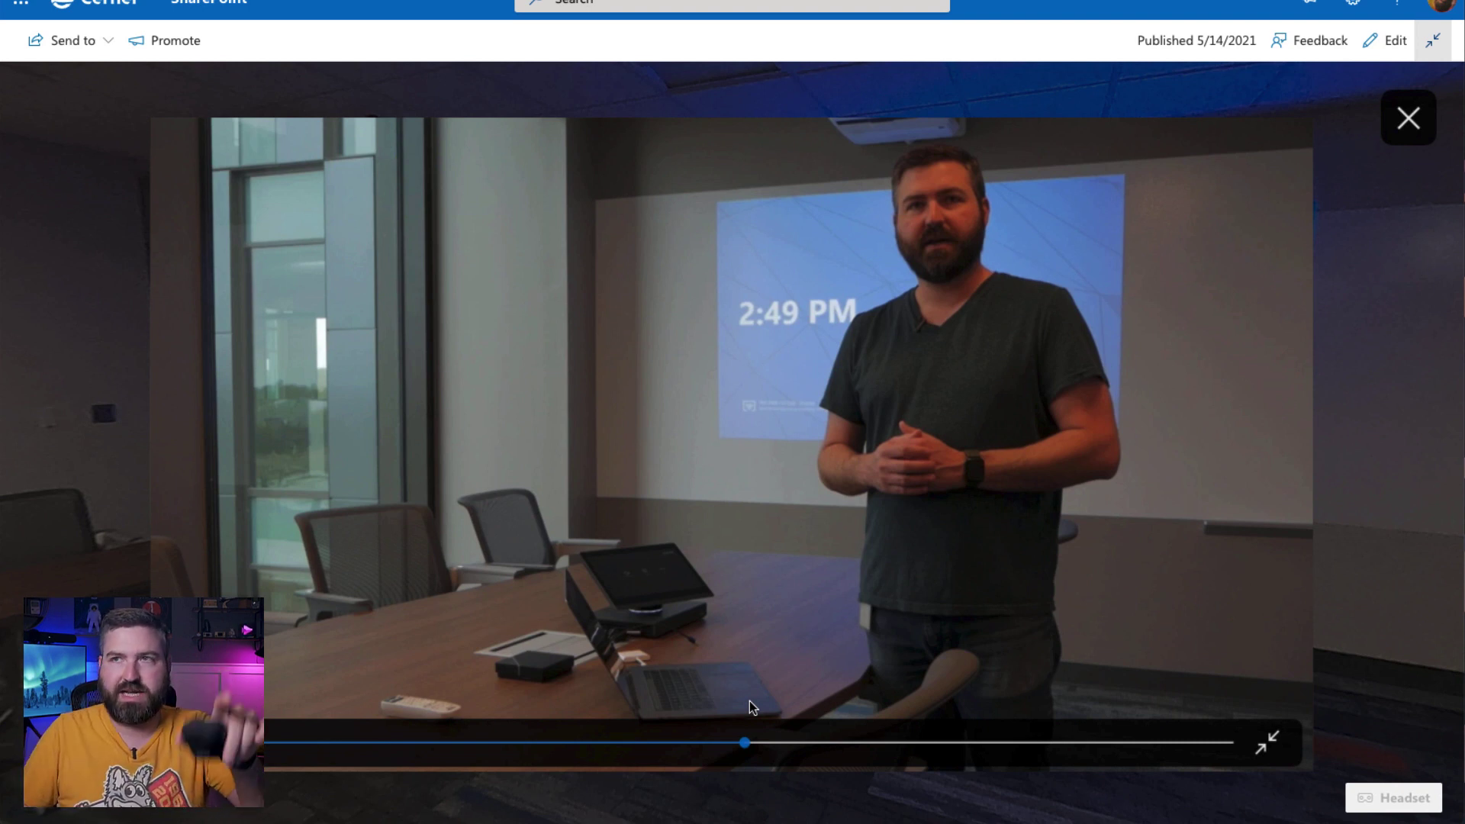
click(826, 744)
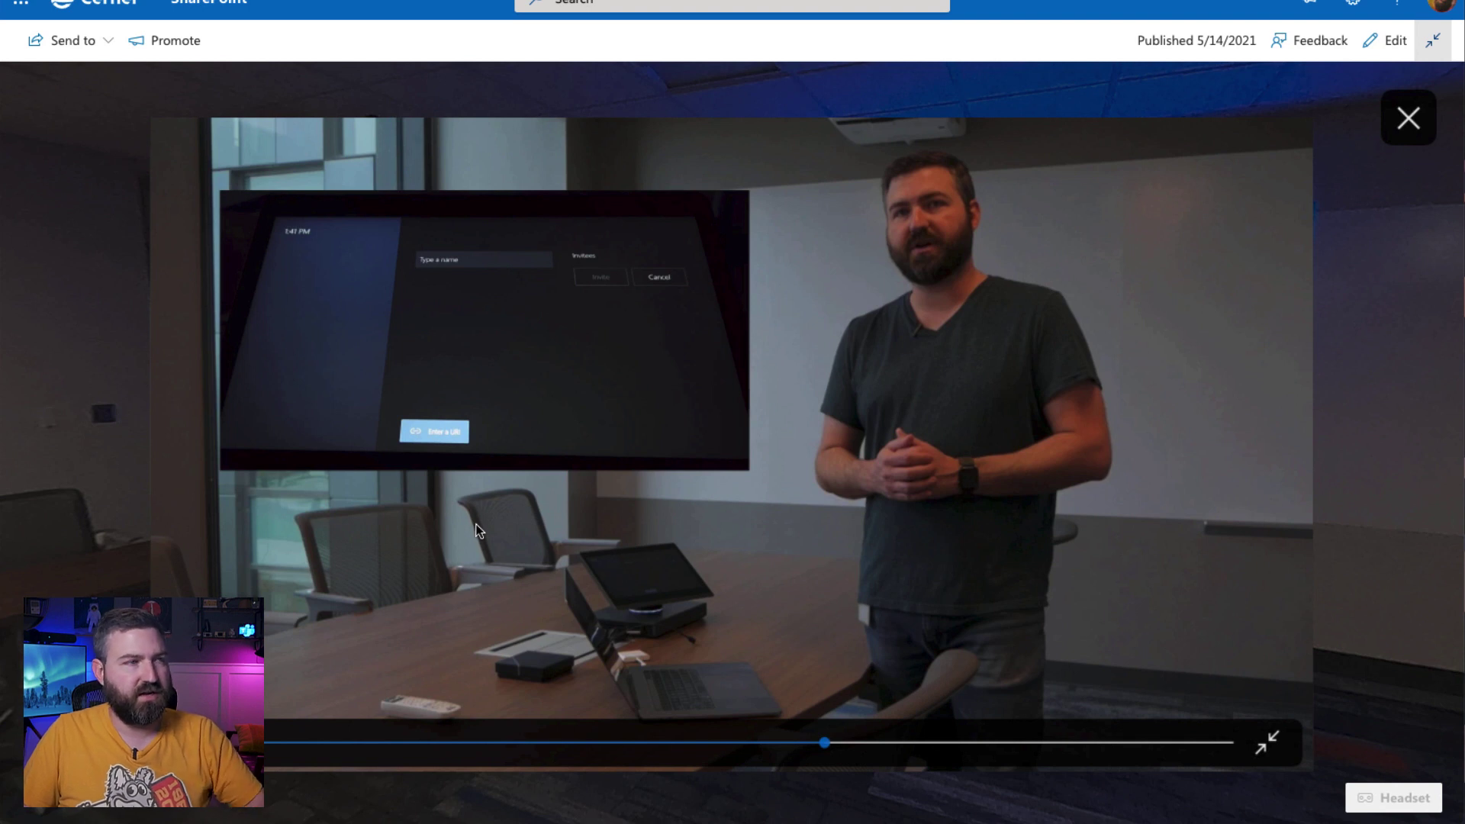
click(923, 742)
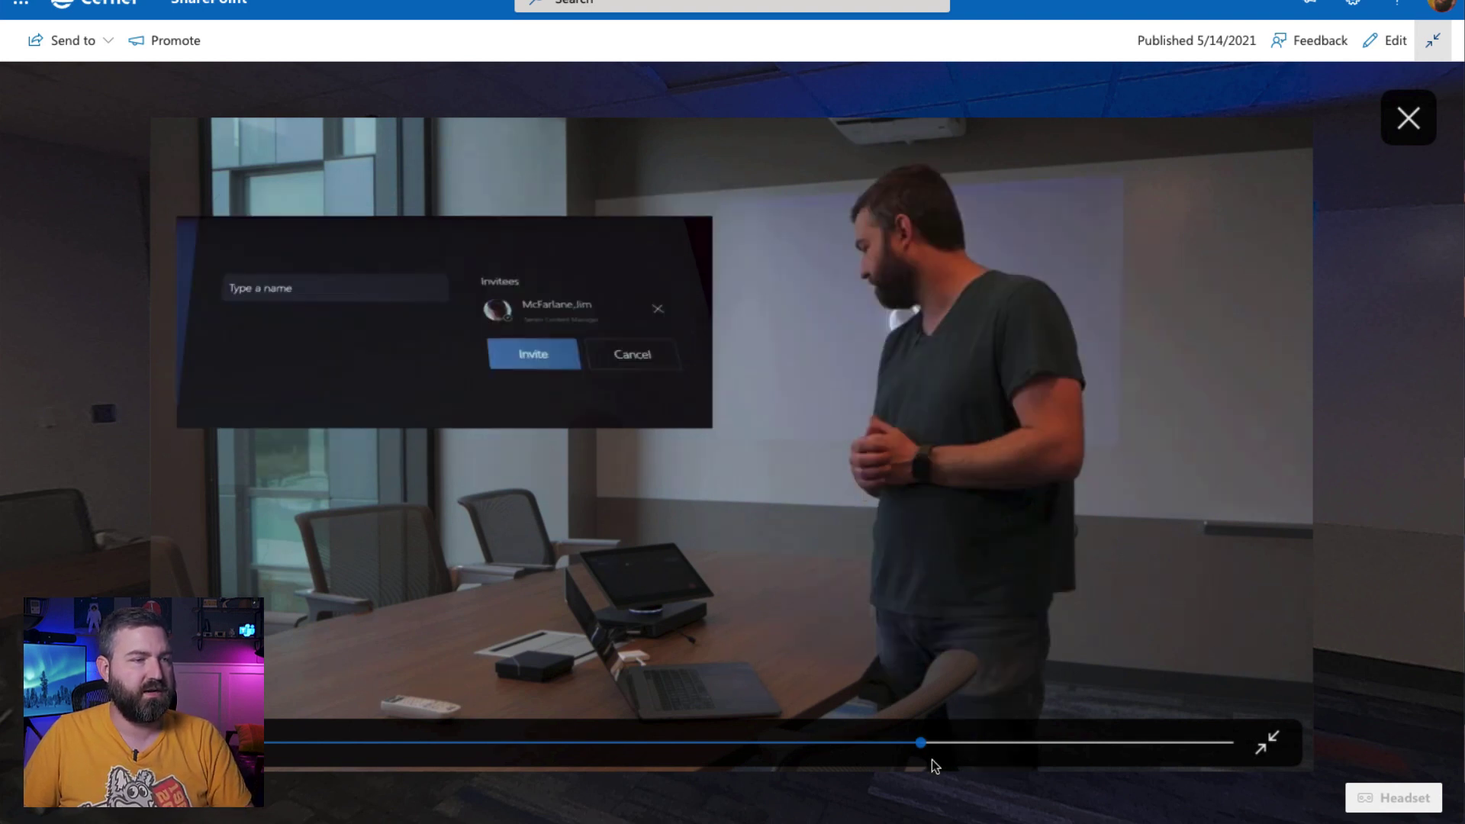
click(953, 742)
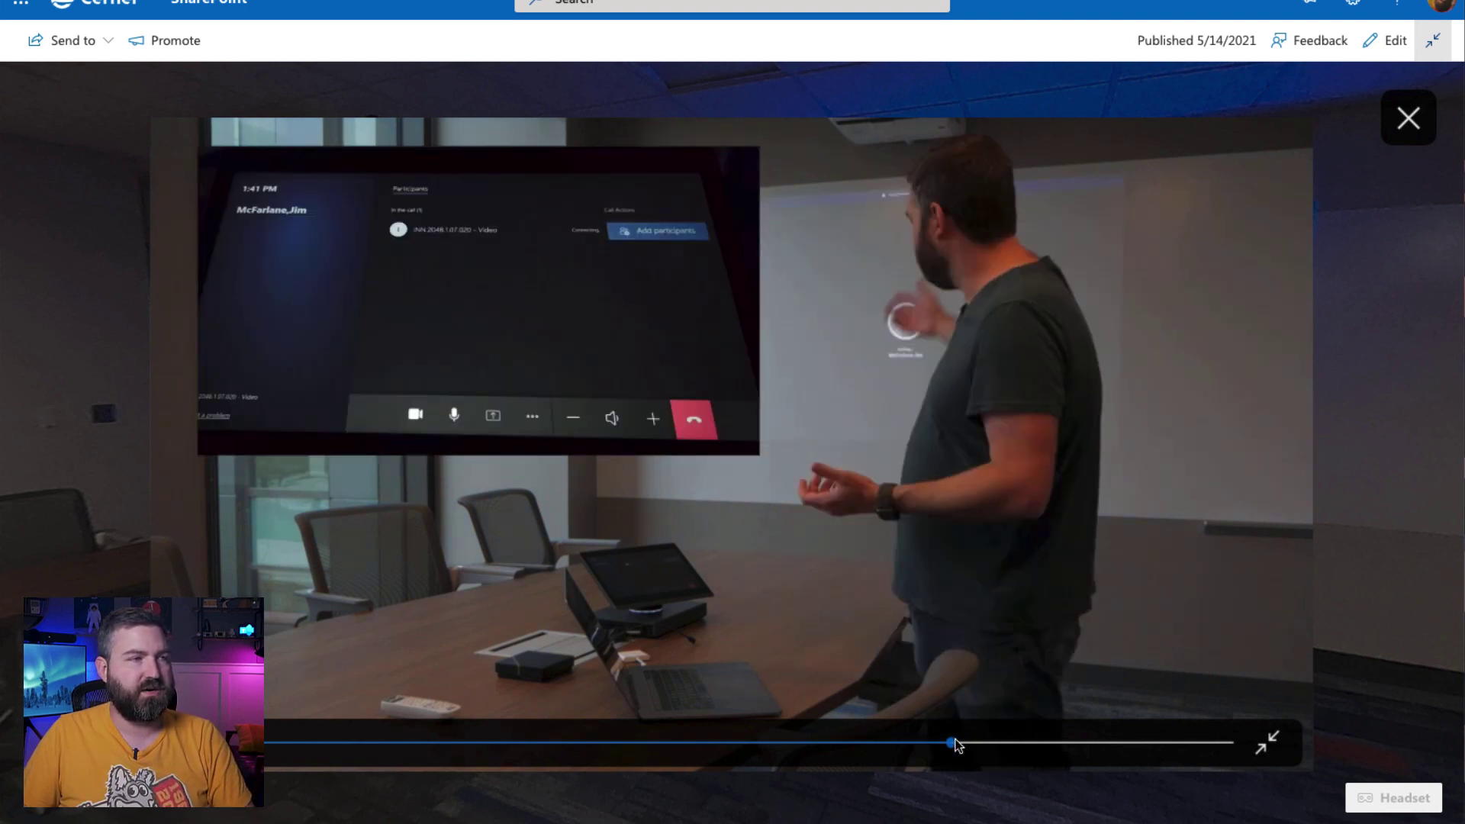
click(995, 742)
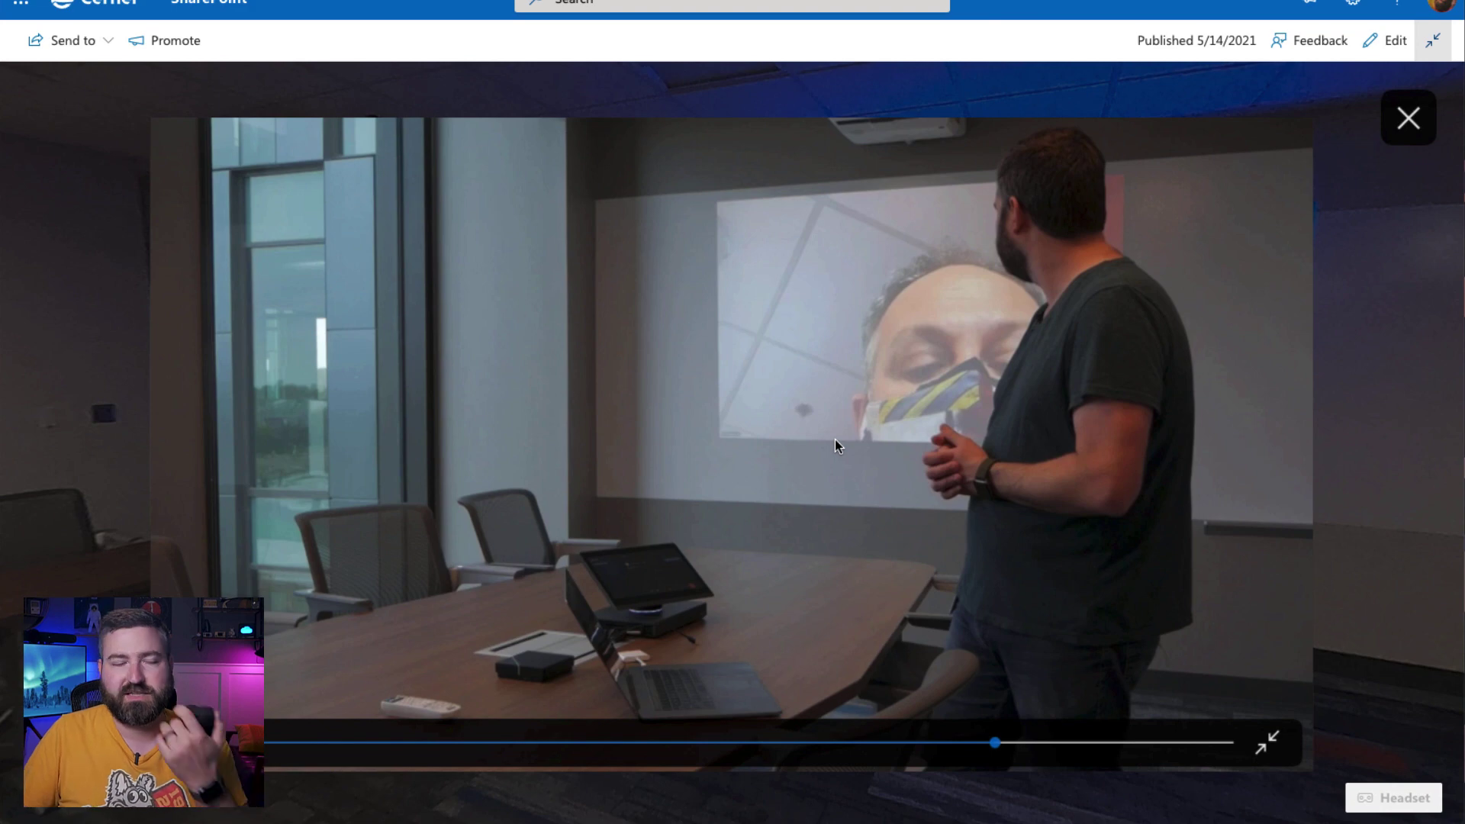
Close the playing video, open the lower how-to video beside the projected screen, and skip through its Teams meeting audio options.
click(1409, 117)
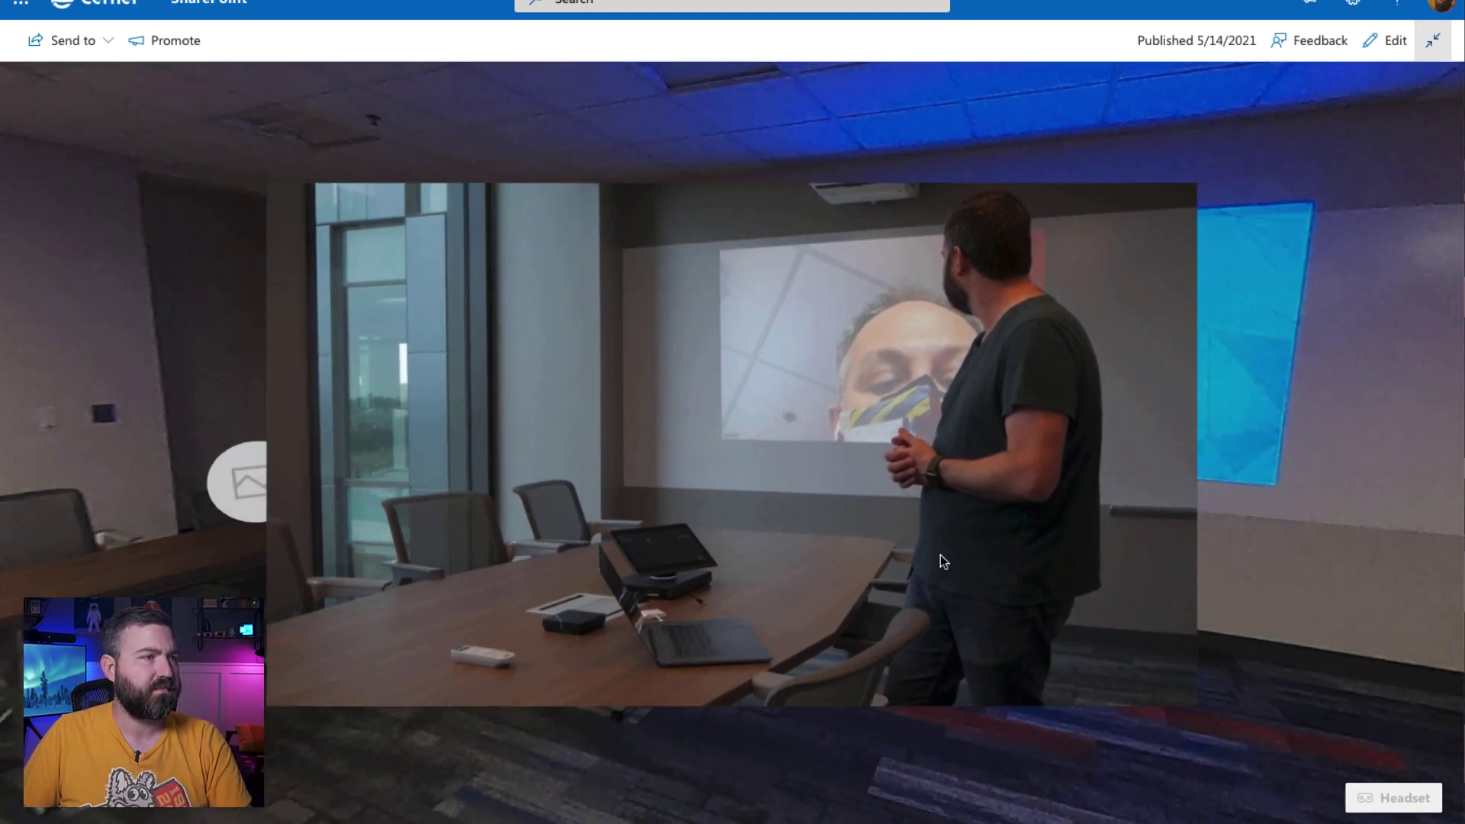
click(694, 391)
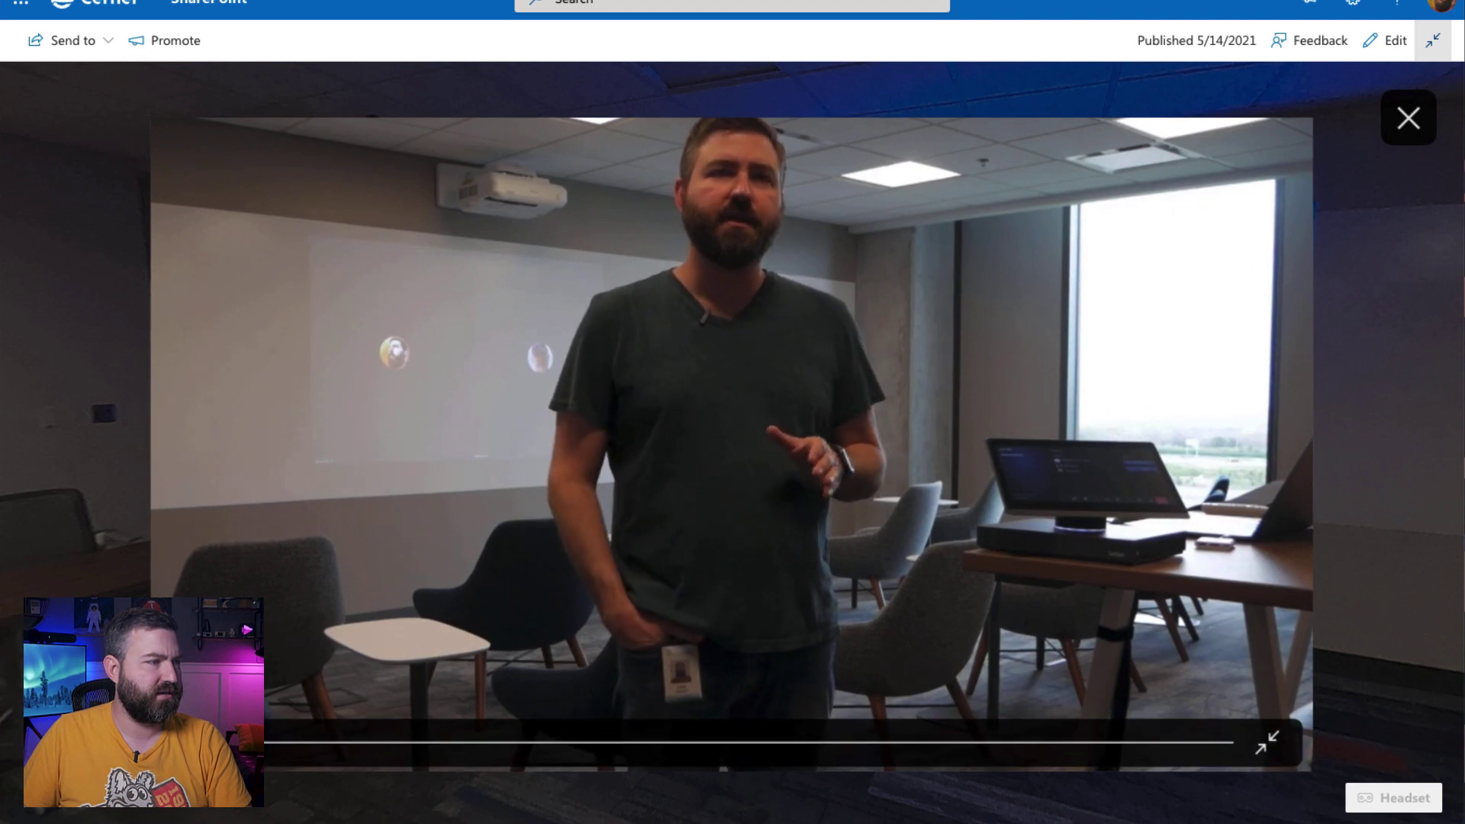
click(352, 741)
click(463, 741)
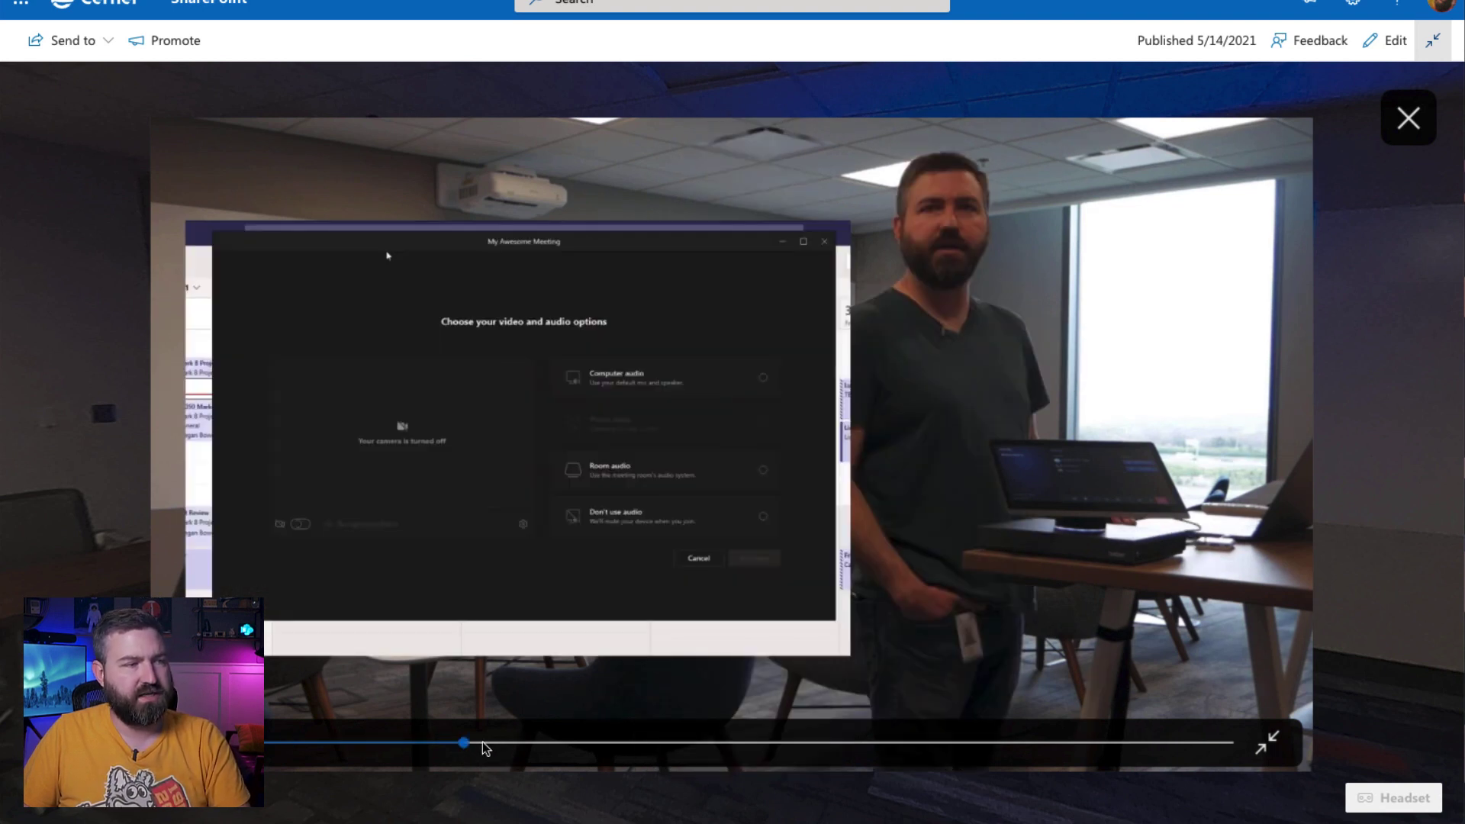
click(486, 742)
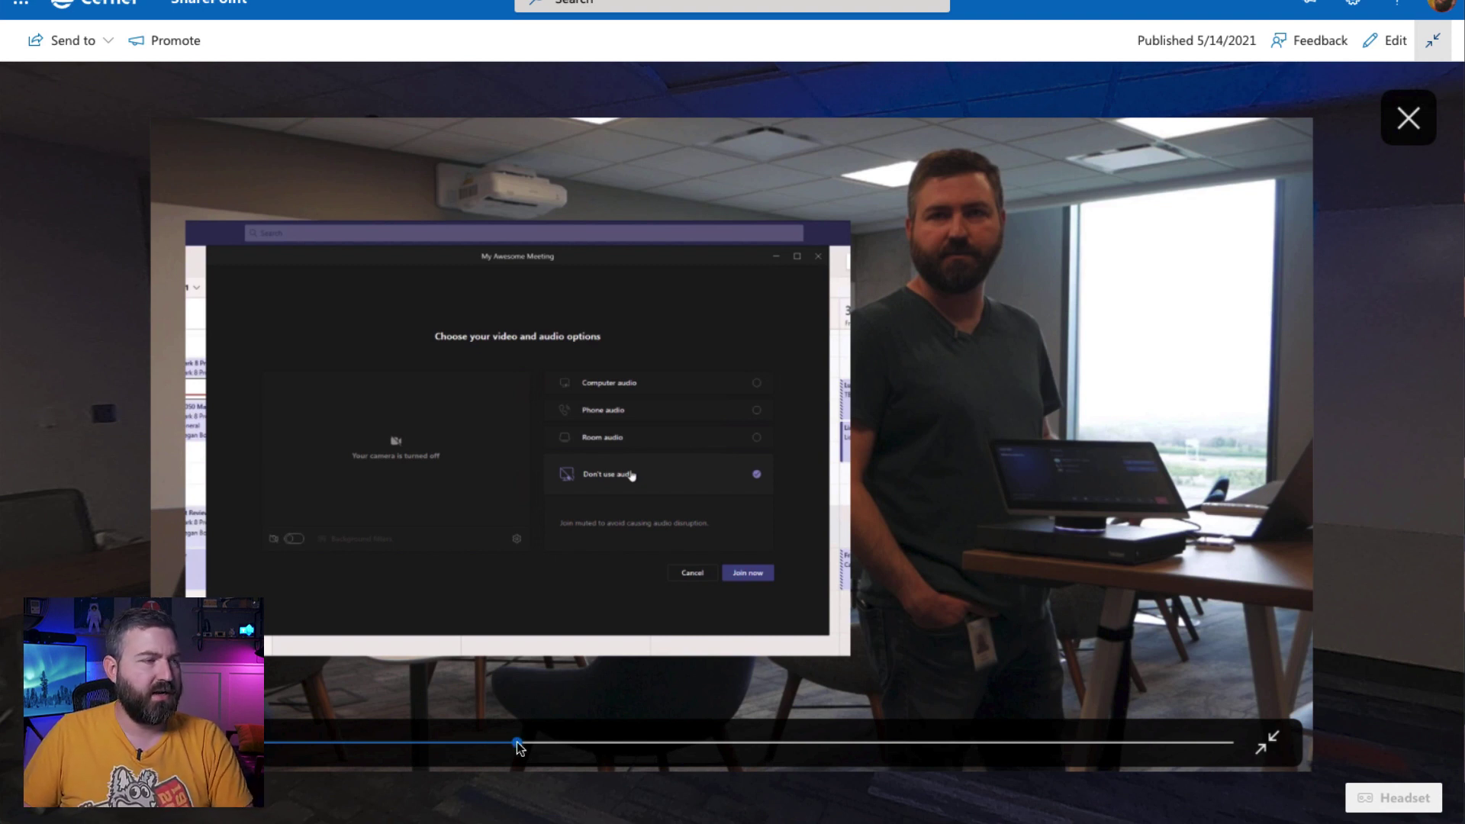
click(516, 742)
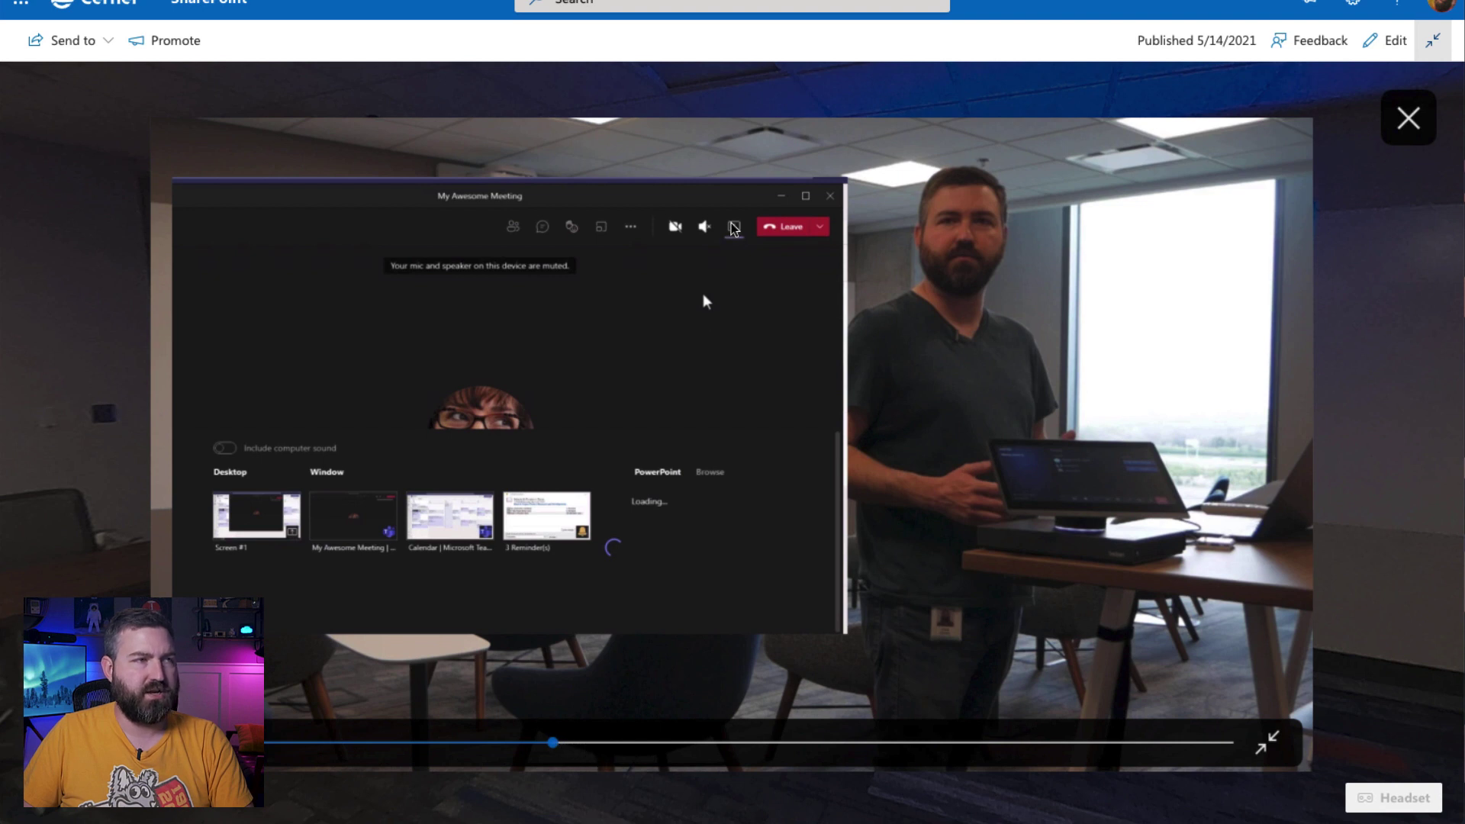
Skip ahead from the screen-sharing options to the "no dongles needed" and "hide private stuff" part, then close the video.
click(610, 744)
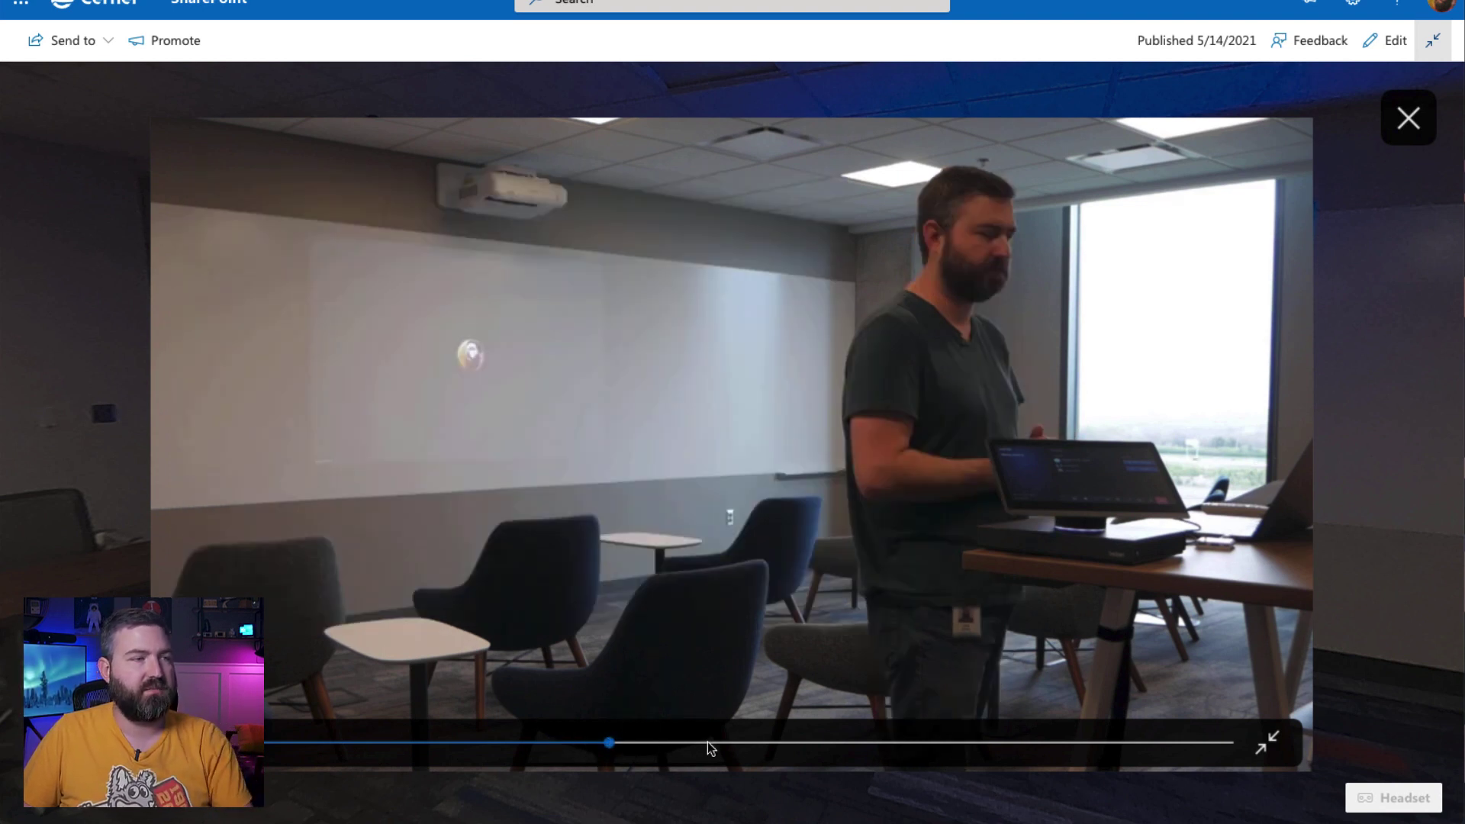
click(762, 743)
click(921, 743)
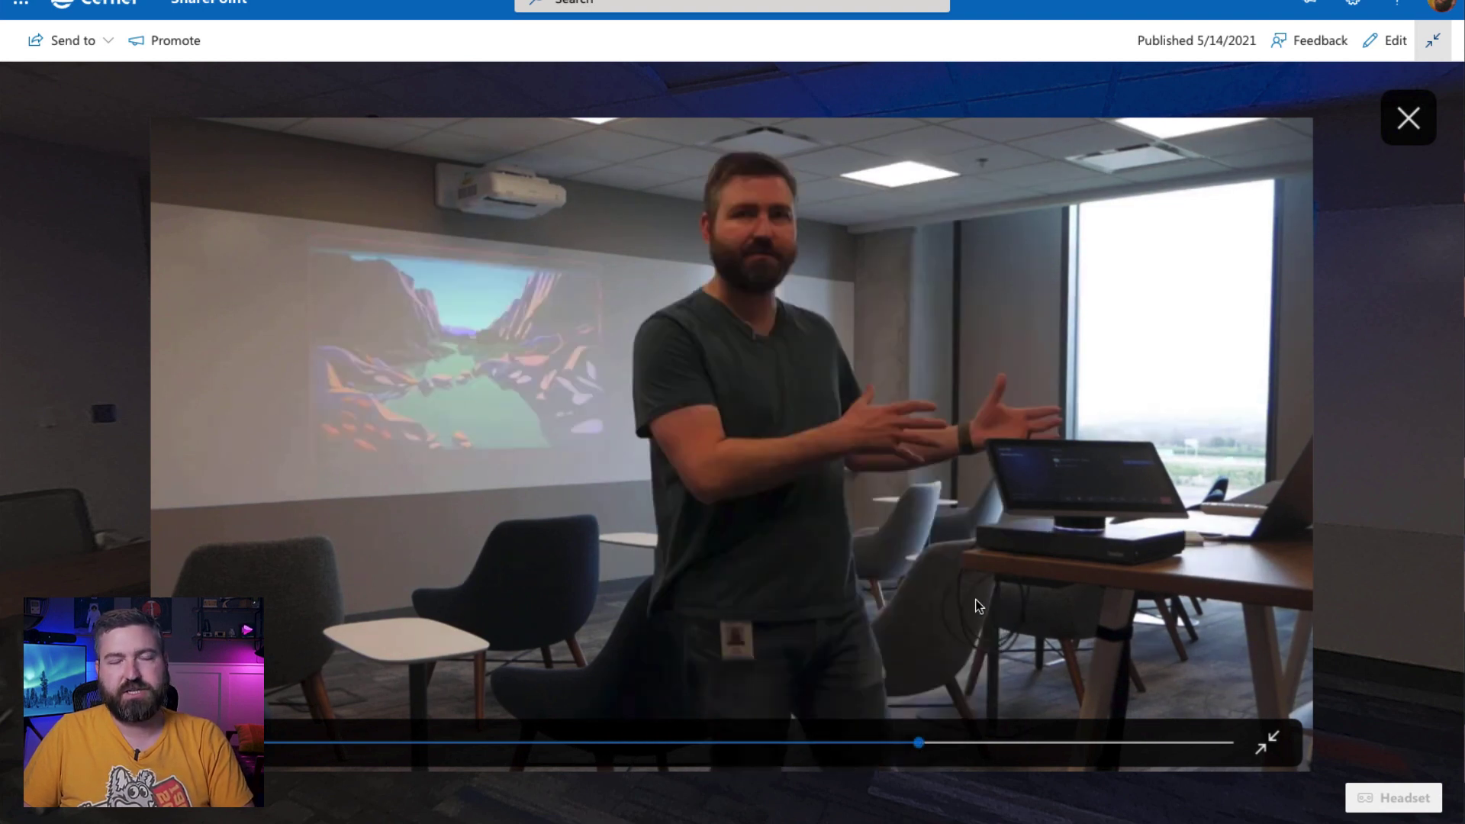
click(963, 742)
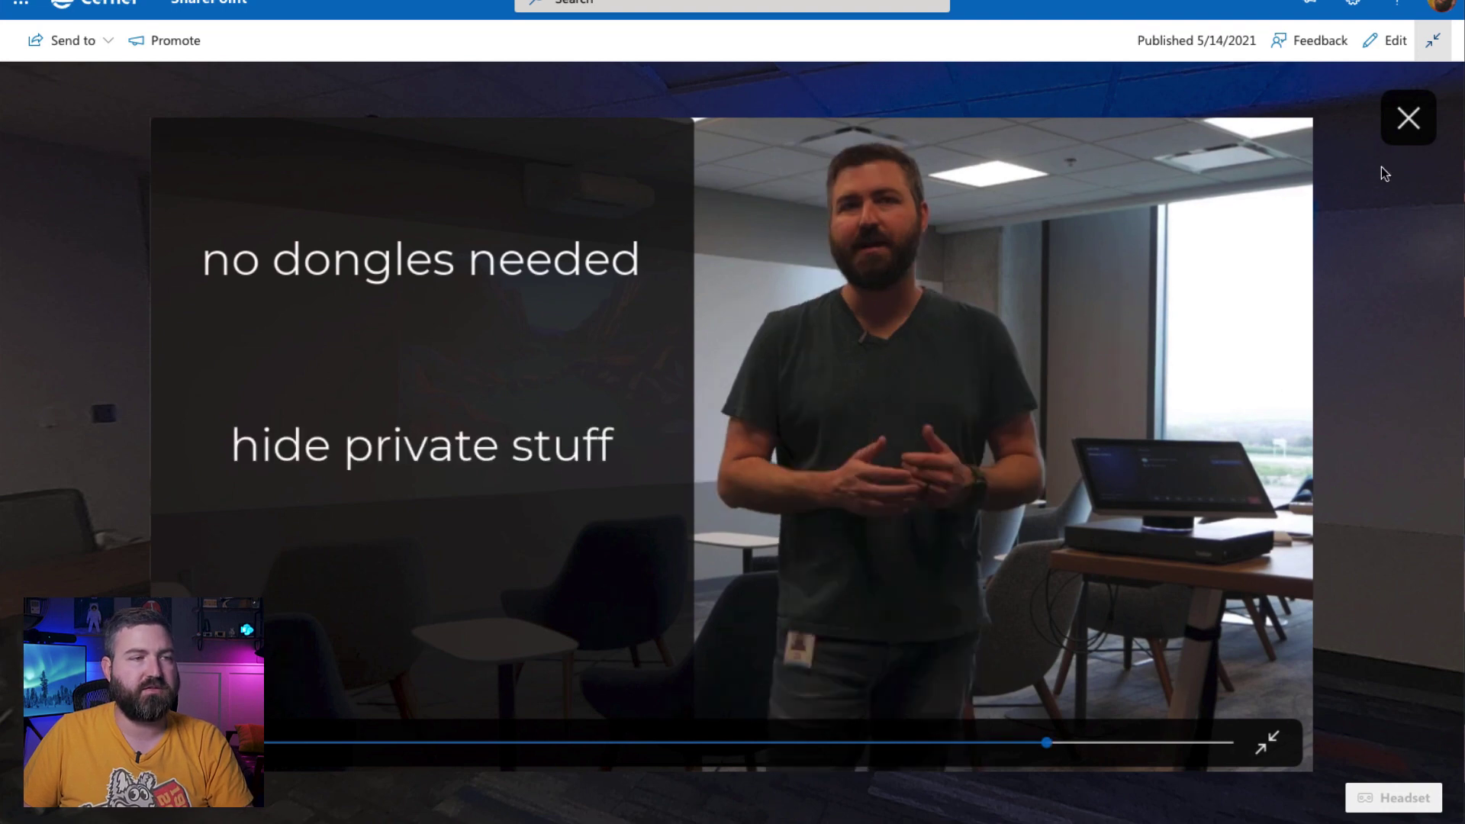
click(1408, 120)
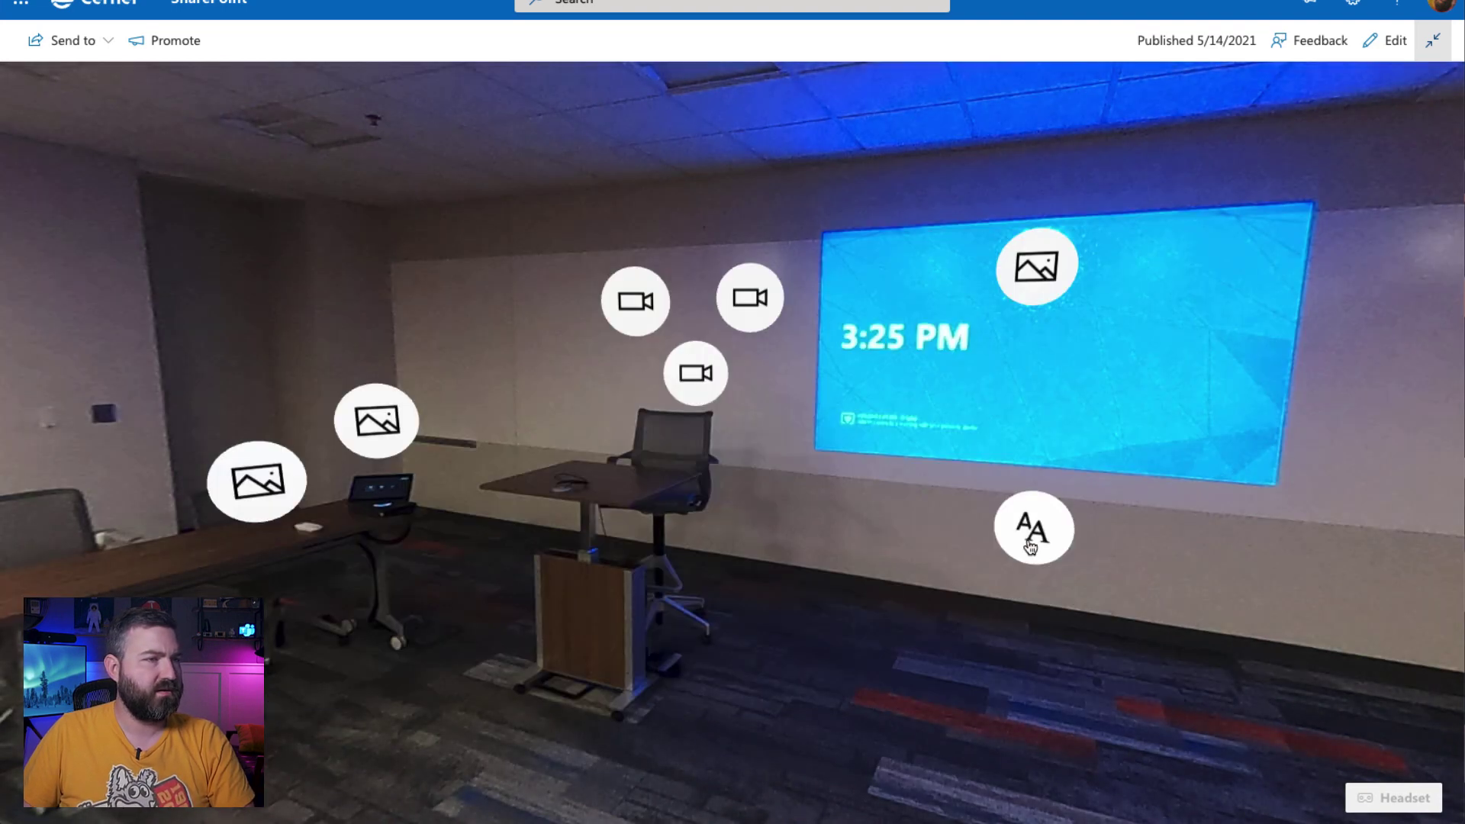
Leave the large room tour and open the Huddle Space With Display tour from the plaza.
drag(850, 565, 580, 527)
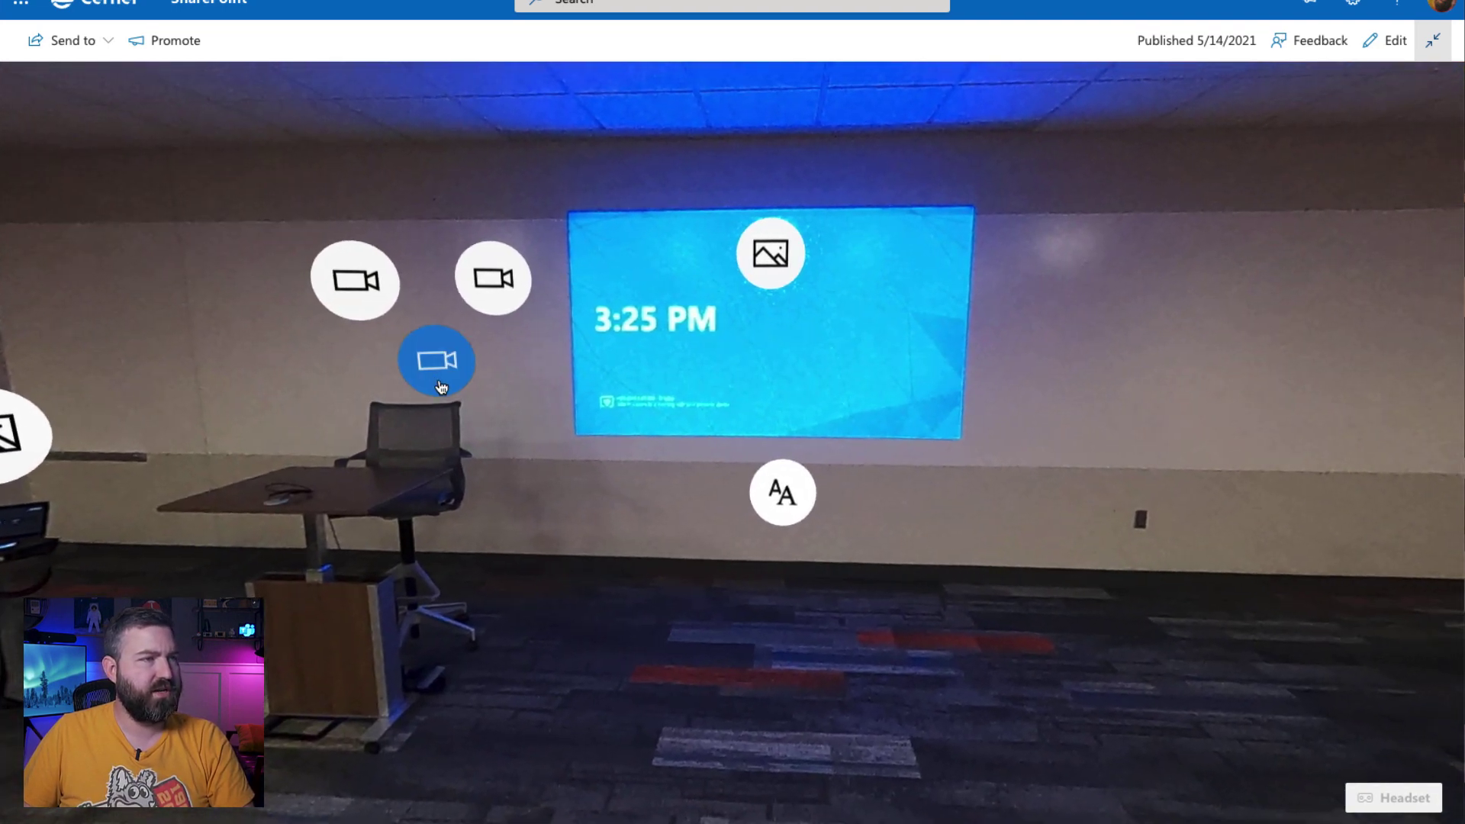
mouse_move(1234, 251)
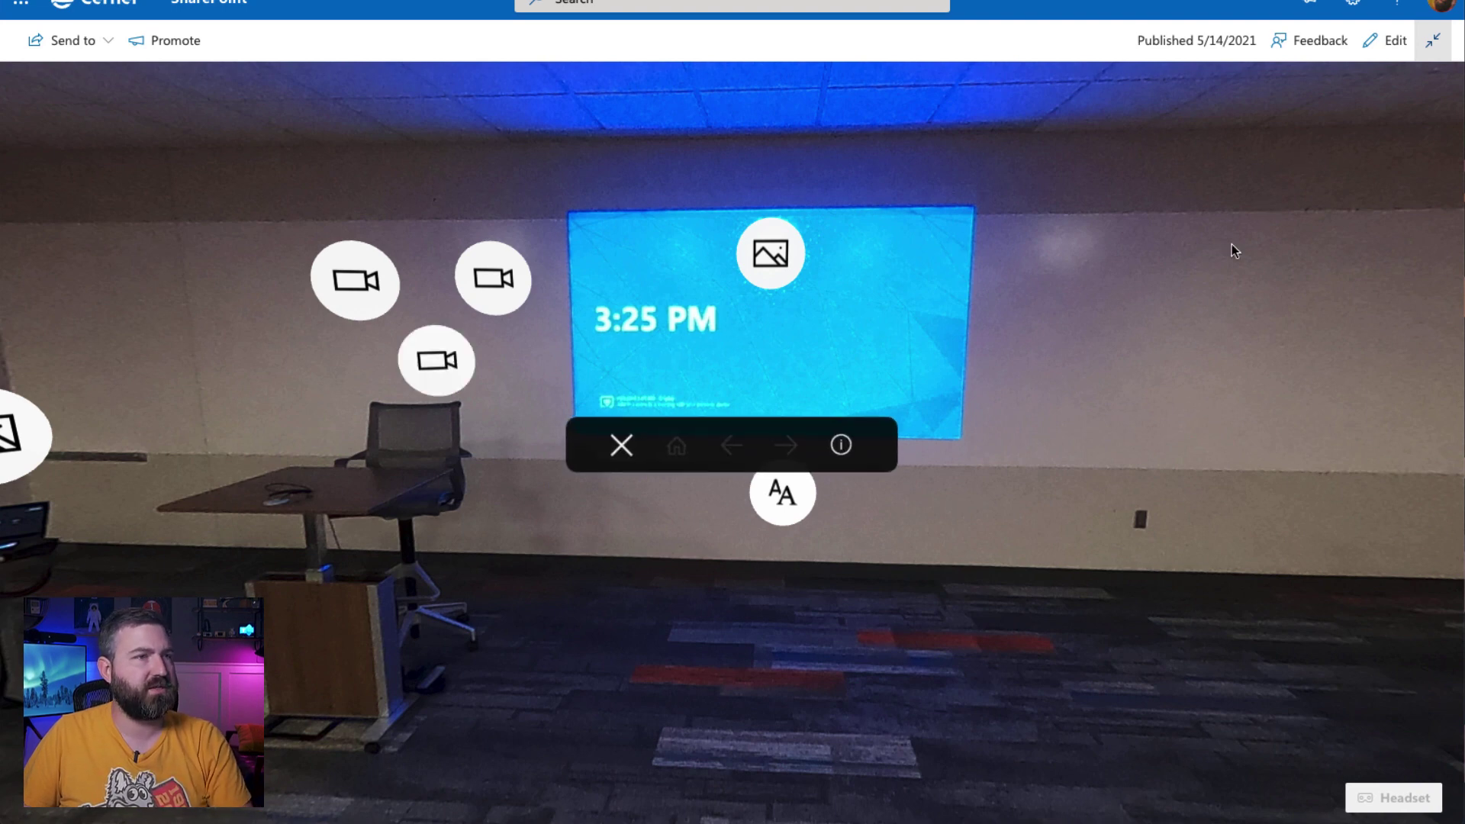
click(621, 445)
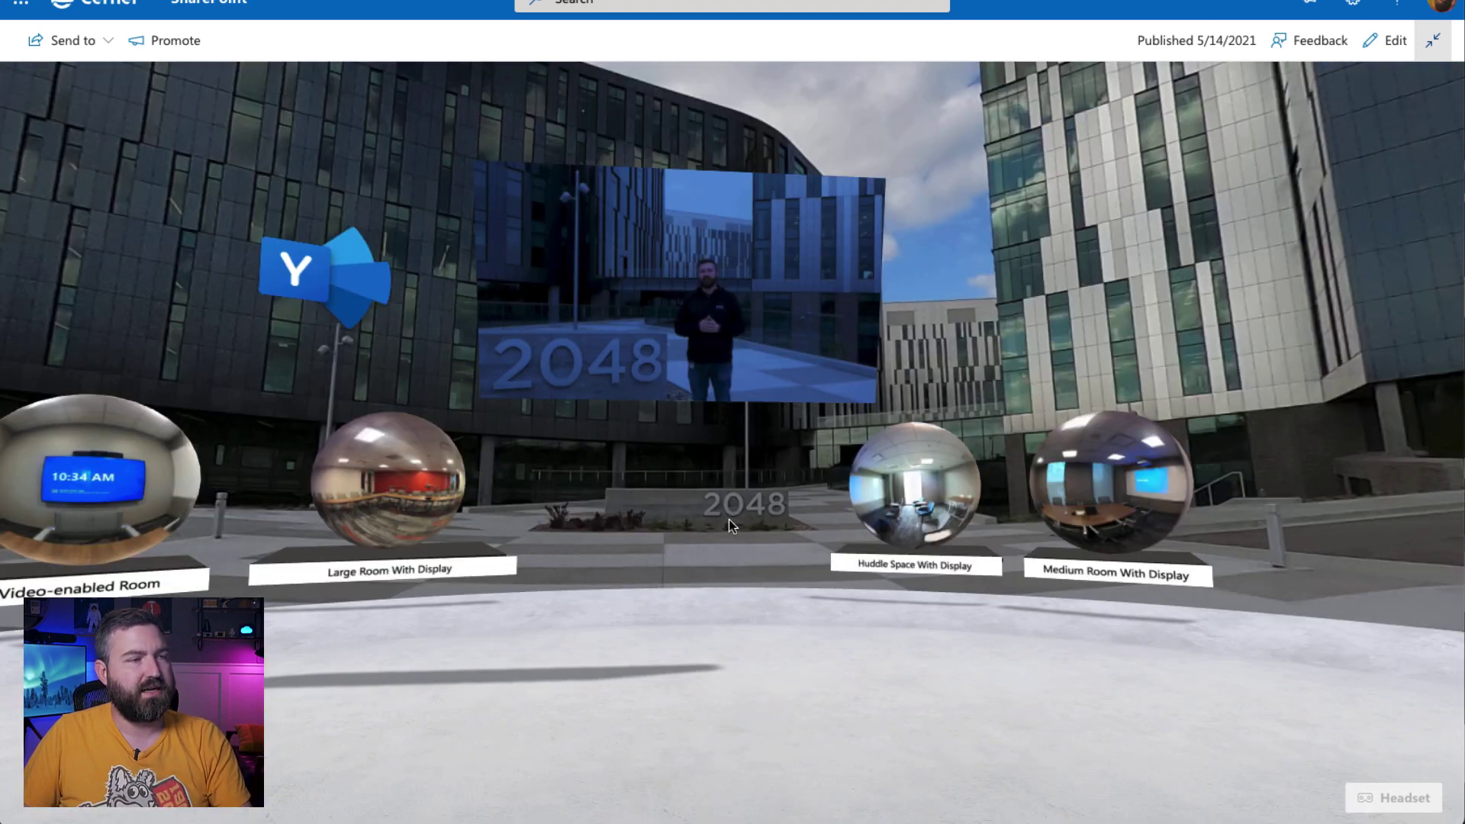
drag(729, 519, 846, 519)
click(1057, 488)
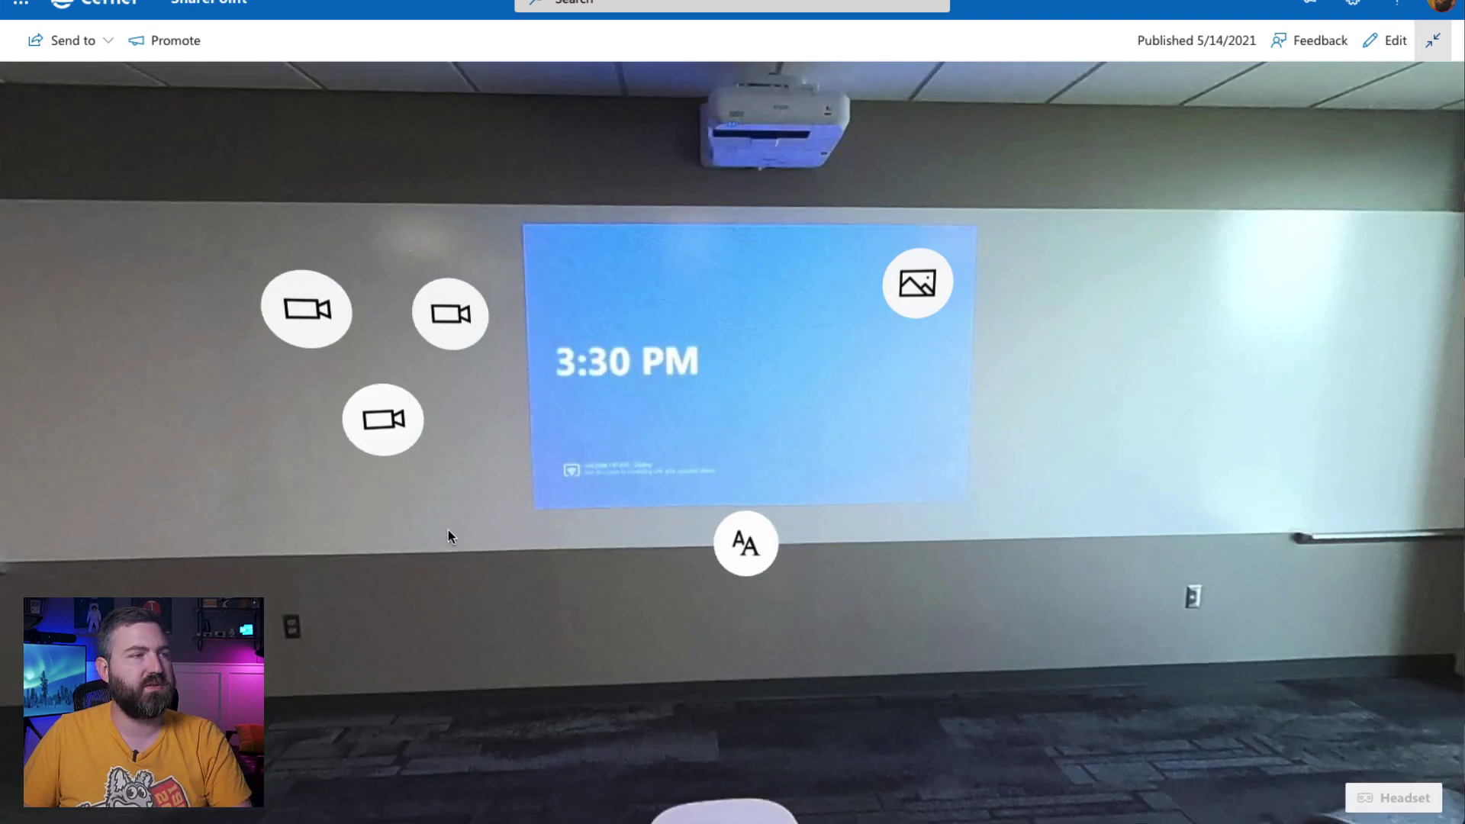
Look around the huddle space, covering the high tables with their equipment markers, the seating area, the window and the projected screen.
drag(267, 543, 1141, 442)
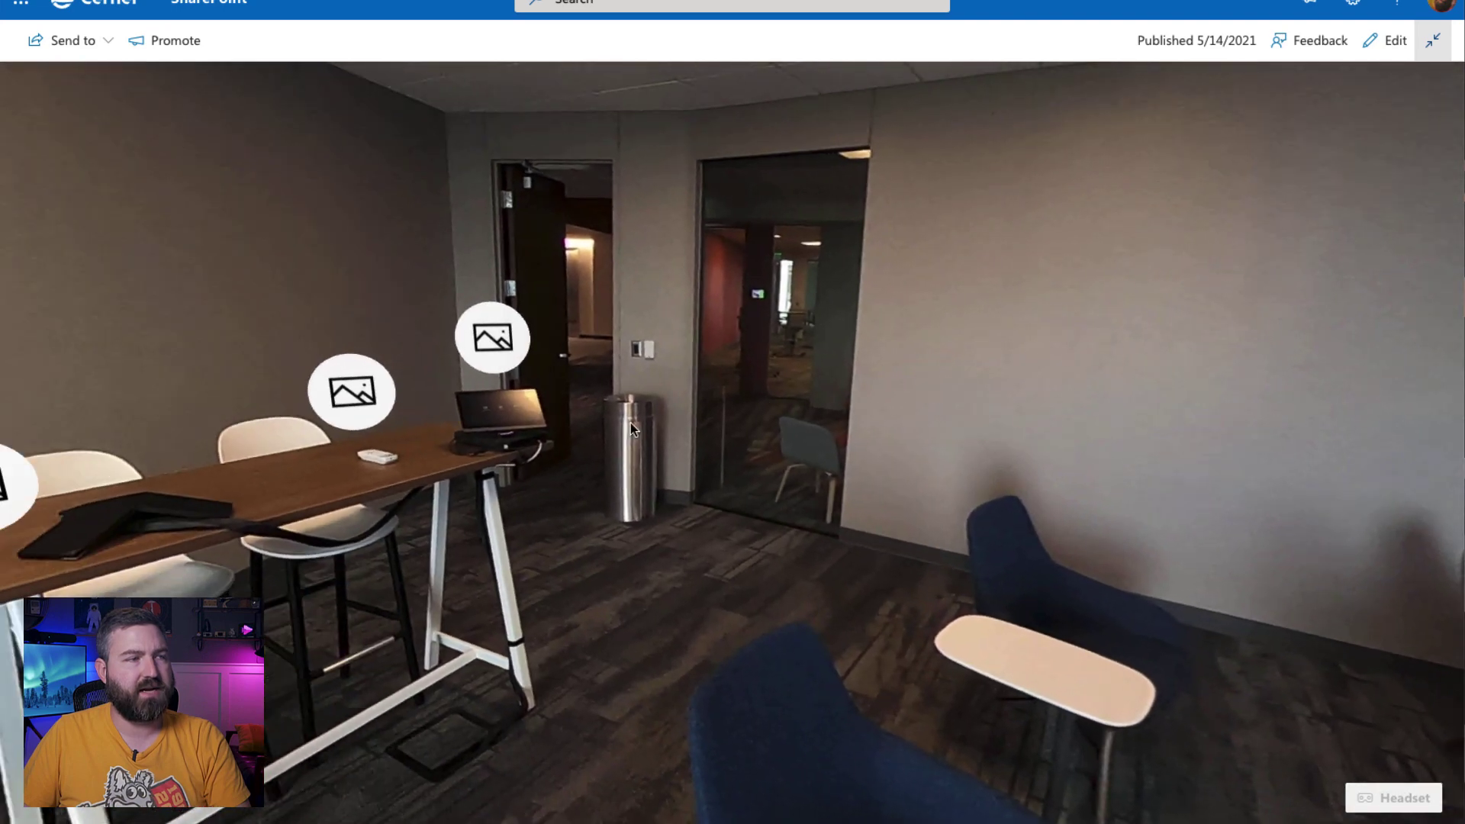
drag(478, 553, 1008, 545)
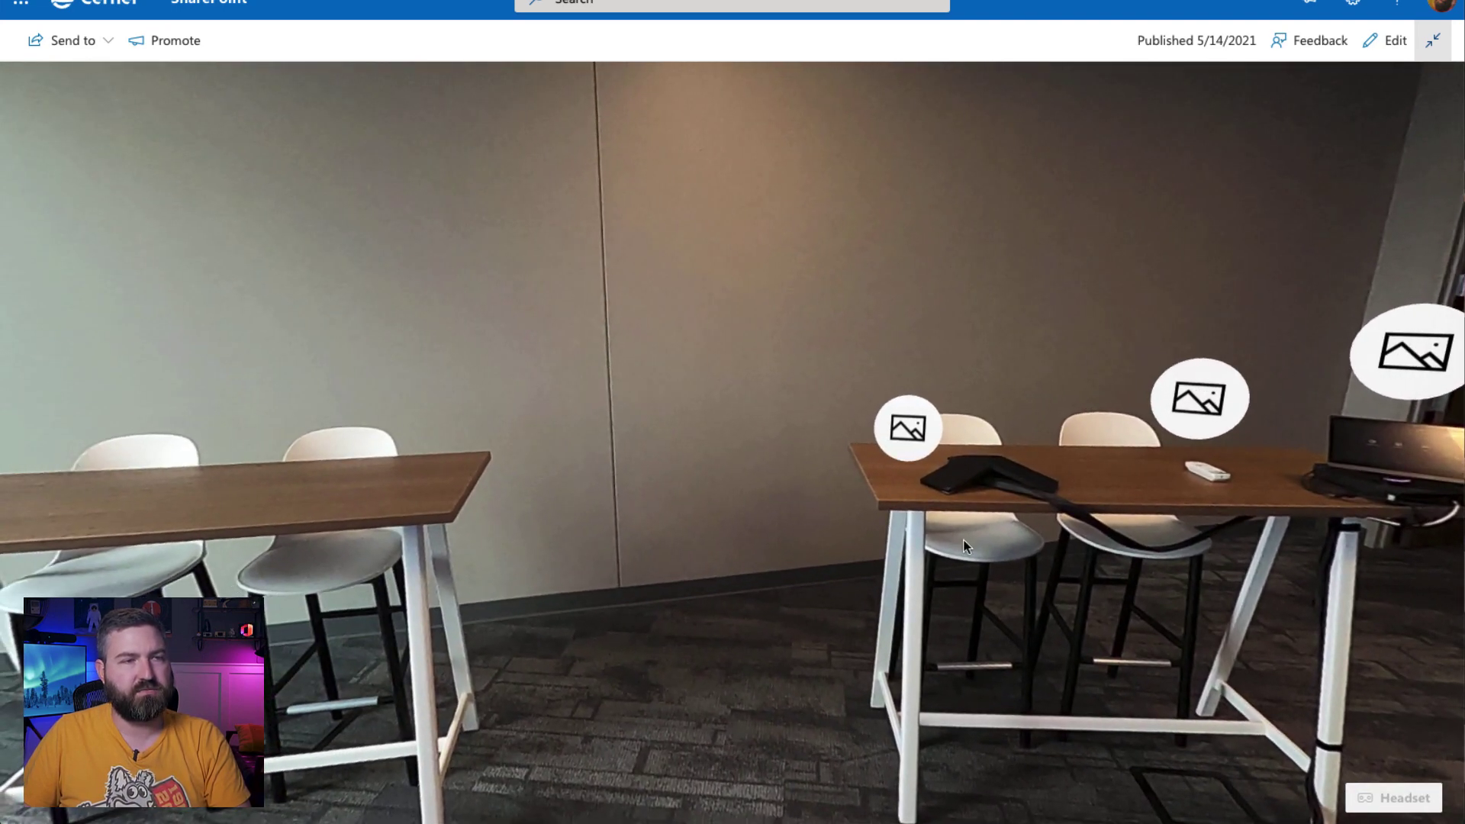
drag(1310, 612, 782, 576)
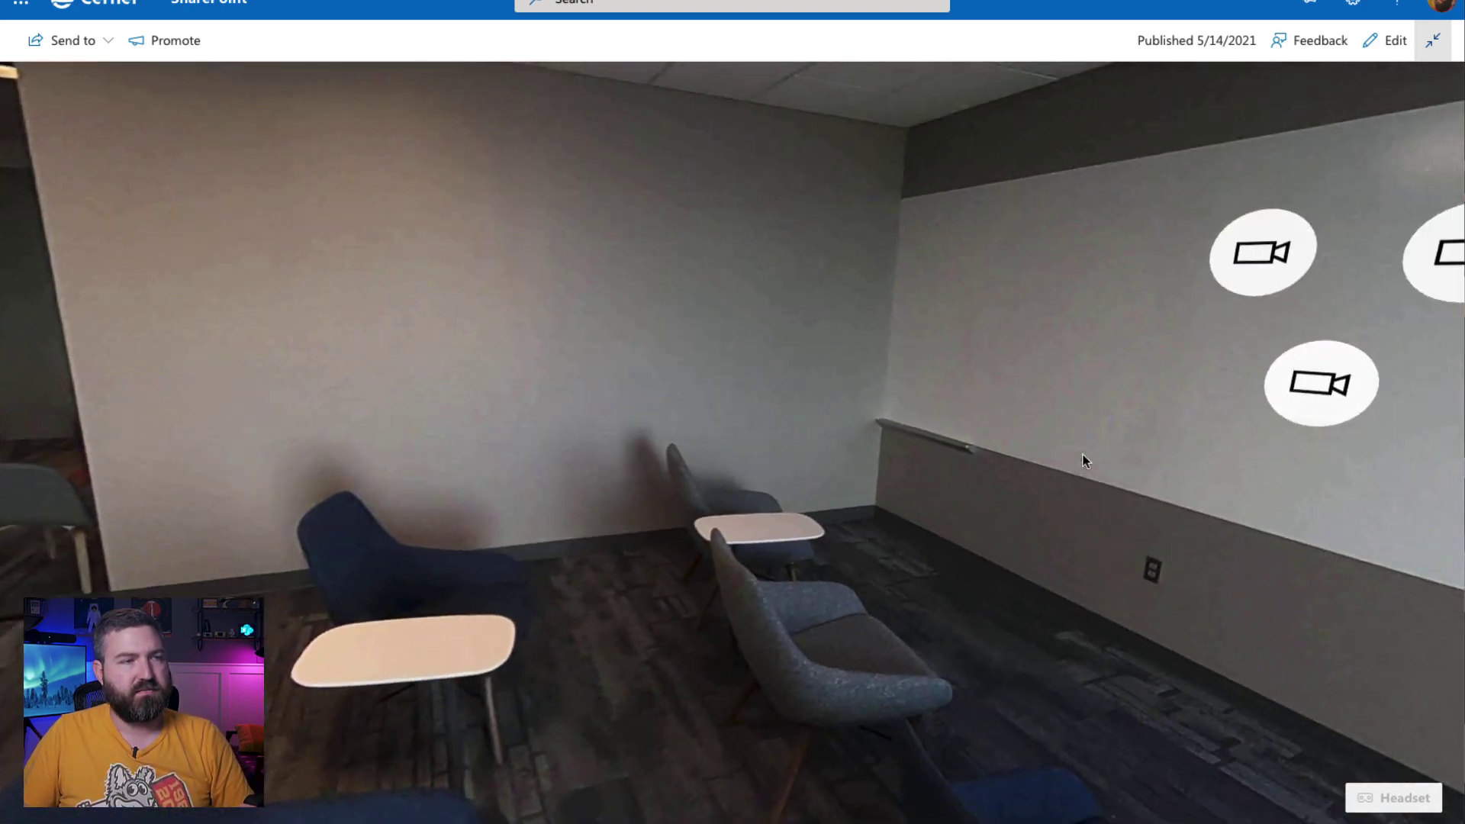
drag(1083, 455, 780, 441)
drag(1298, 480, 653, 496)
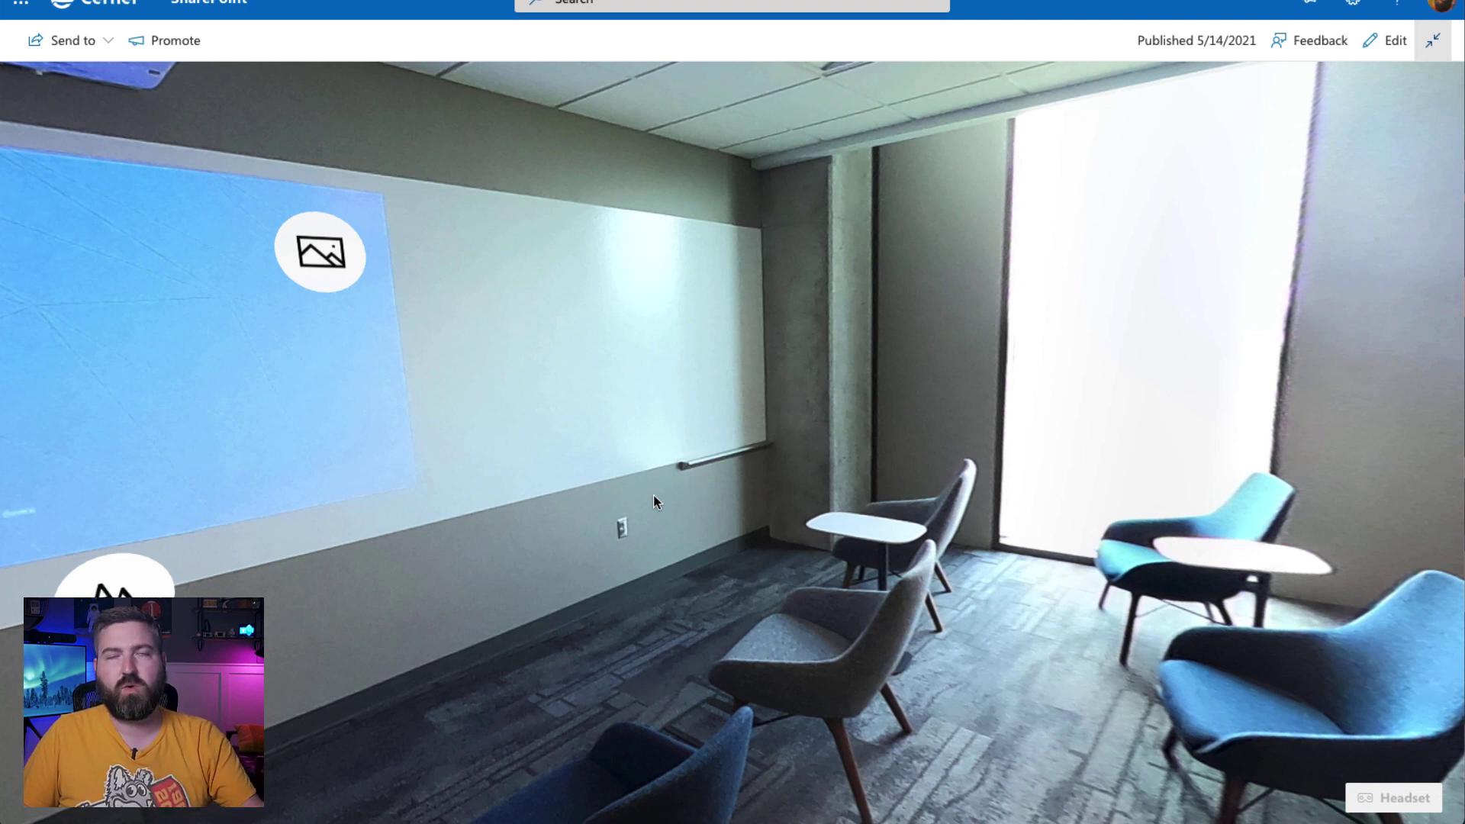
drag(658, 453, 873, 428)
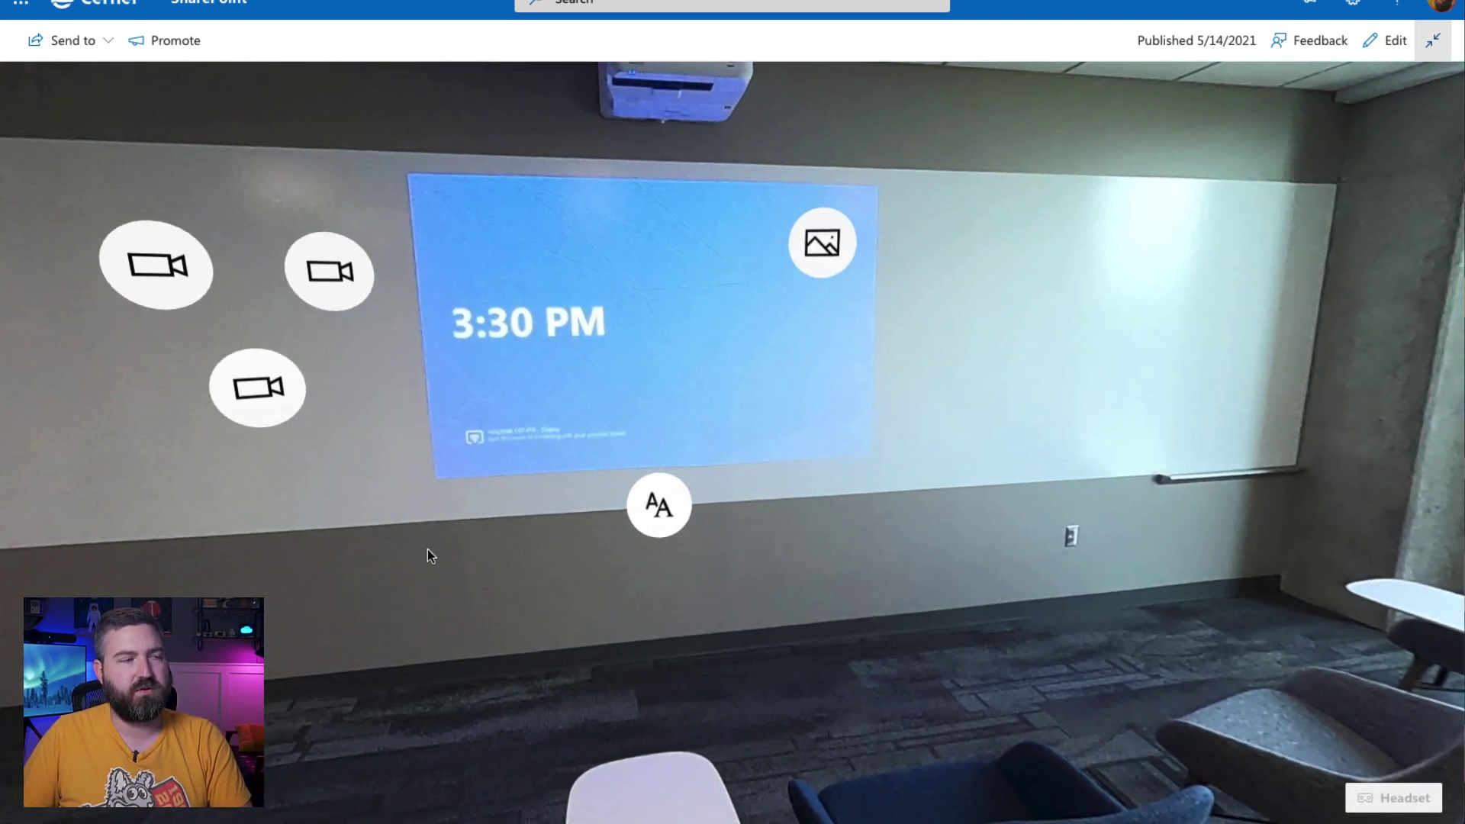
Leave the huddle space, open the Medium Room With Display tour, and examine its projected screen and the equipment markers on the table.
click(624, 445)
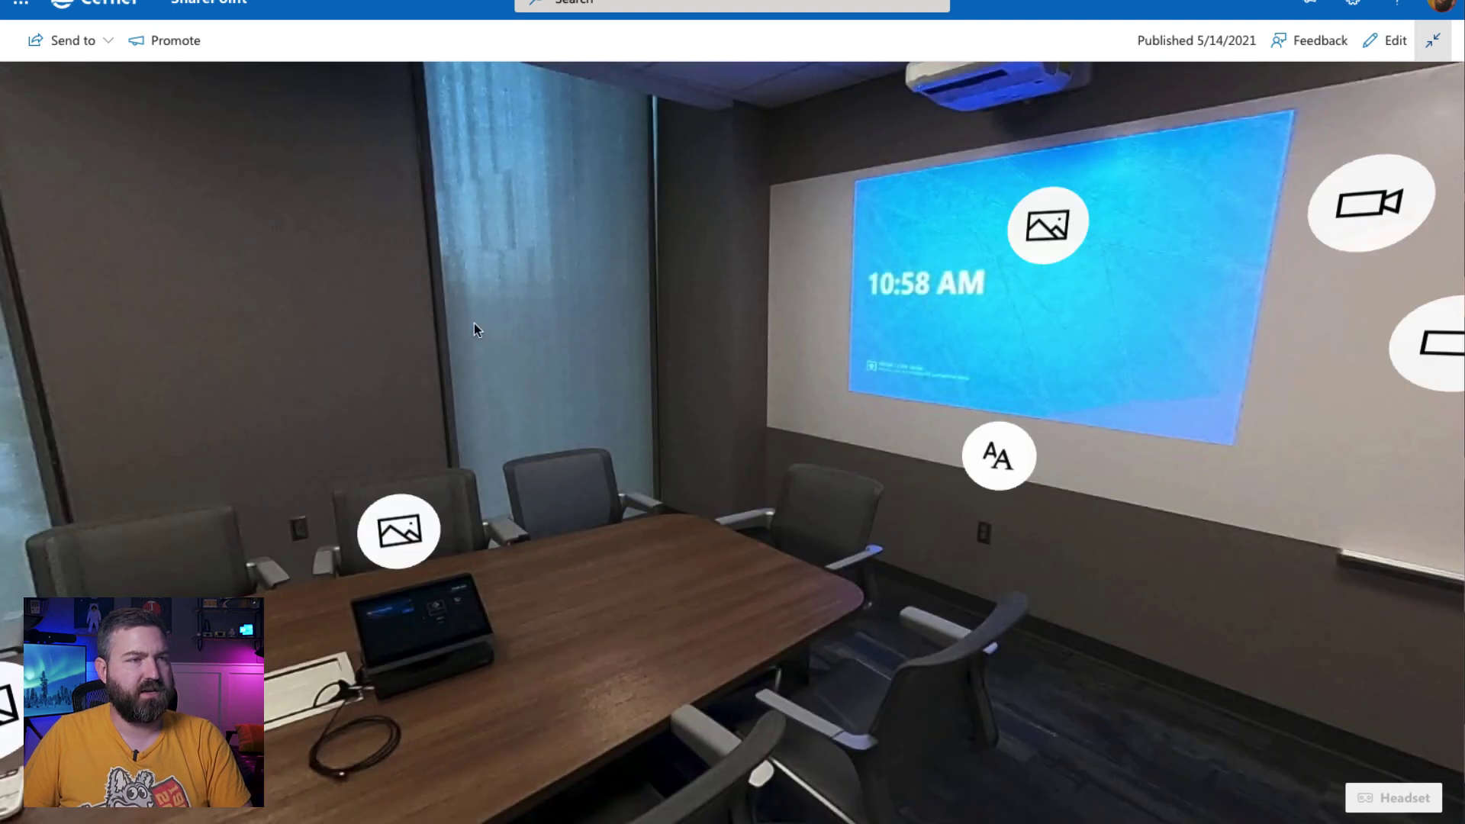
drag(474, 322, 261, 356)
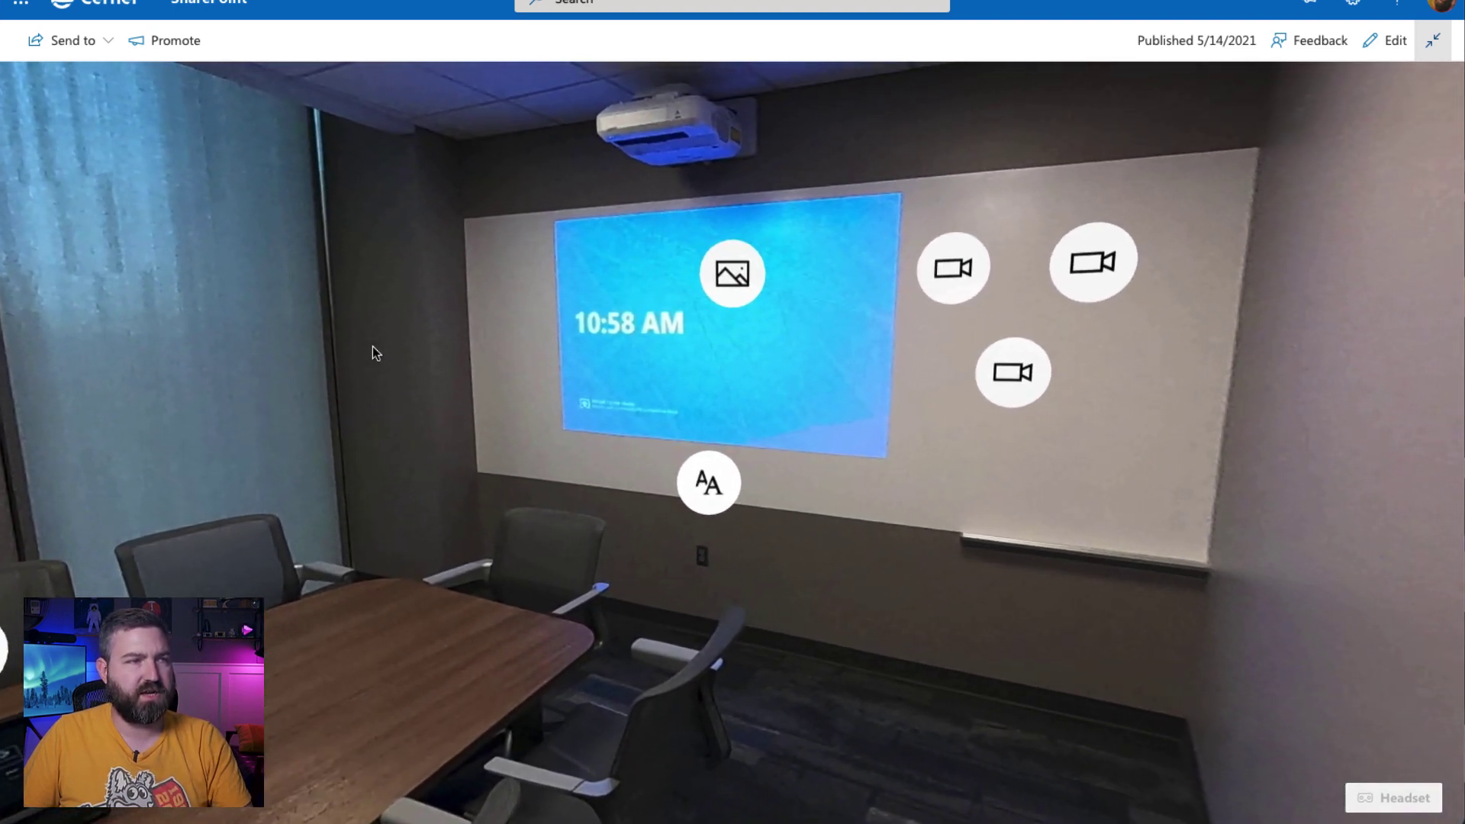
drag(233, 458, 821, 602)
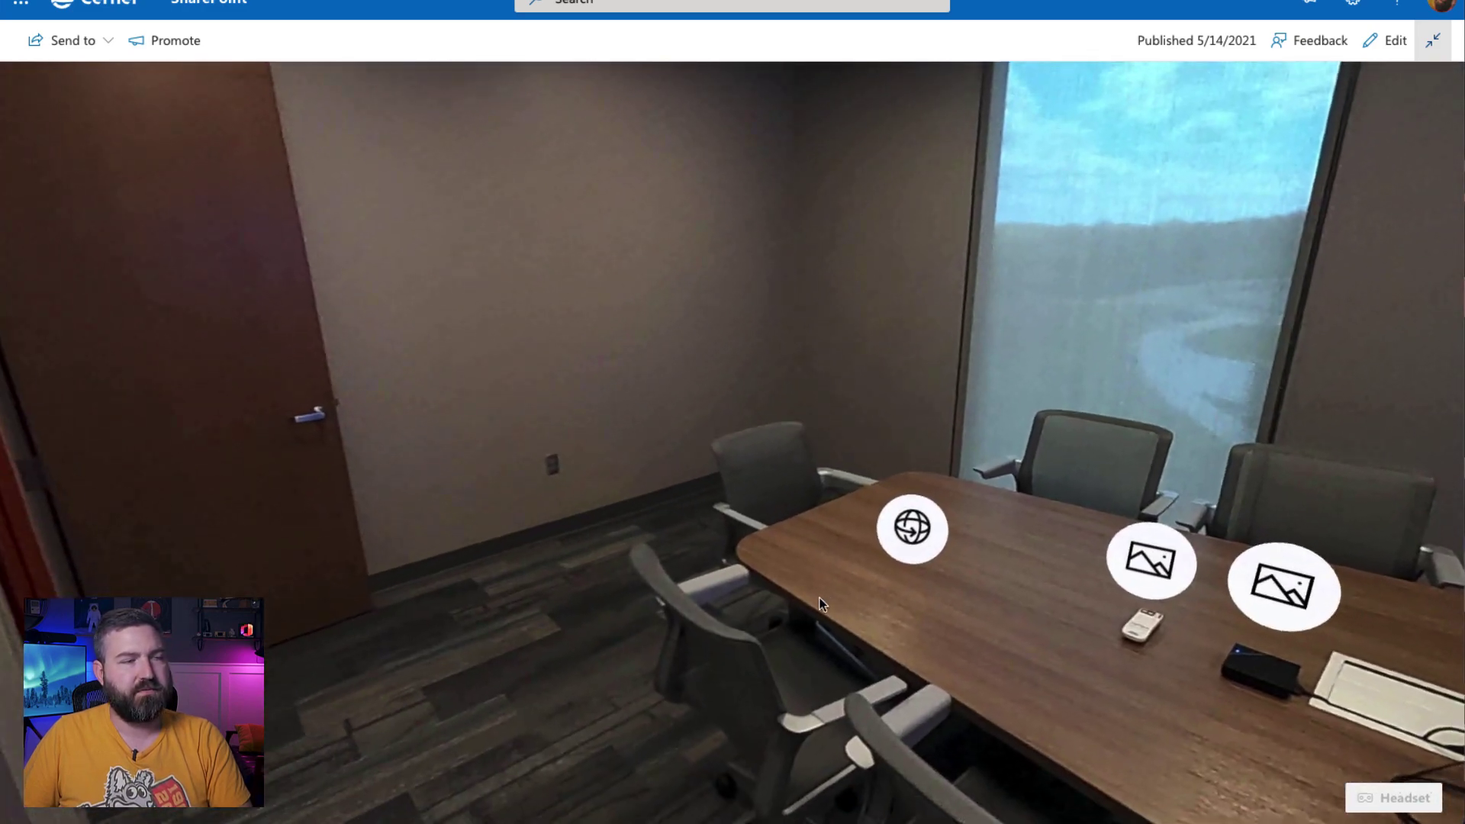
drag(1126, 314, 572, 304)
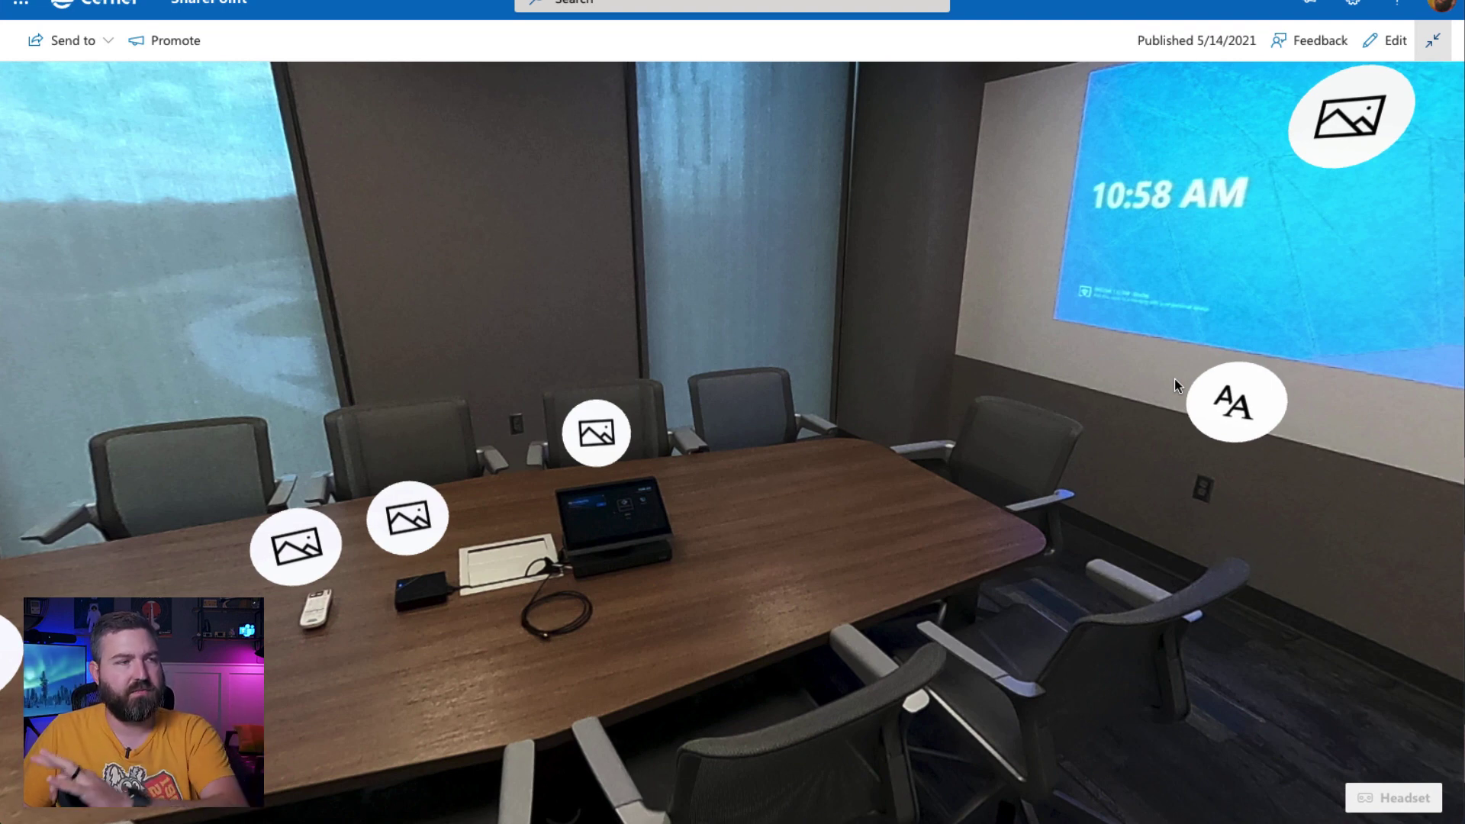
drag(473, 303, 876, 301)
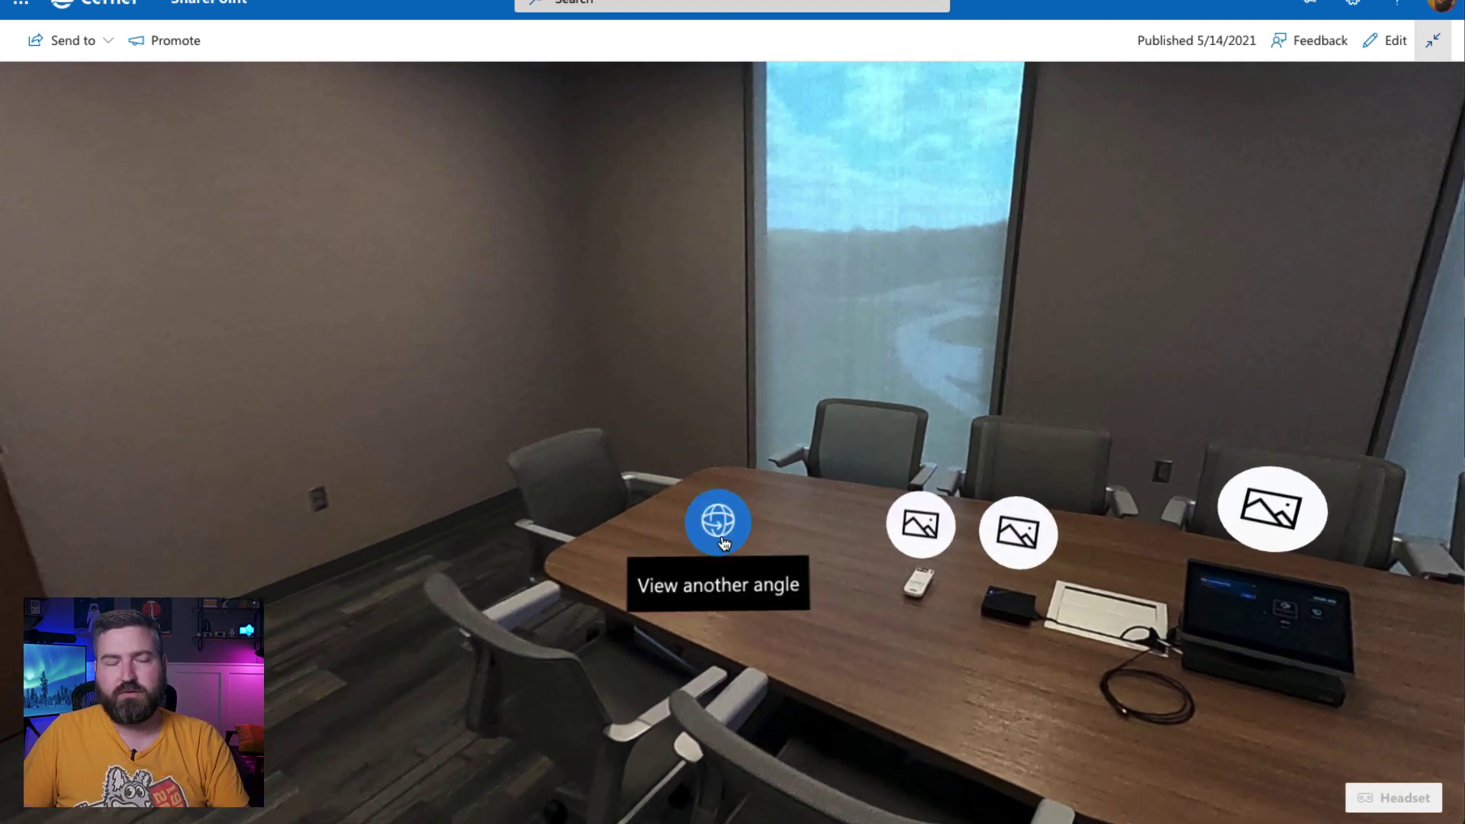
Switch the medium room to its other viewing angle and back, then leave the room tour.
click(719, 523)
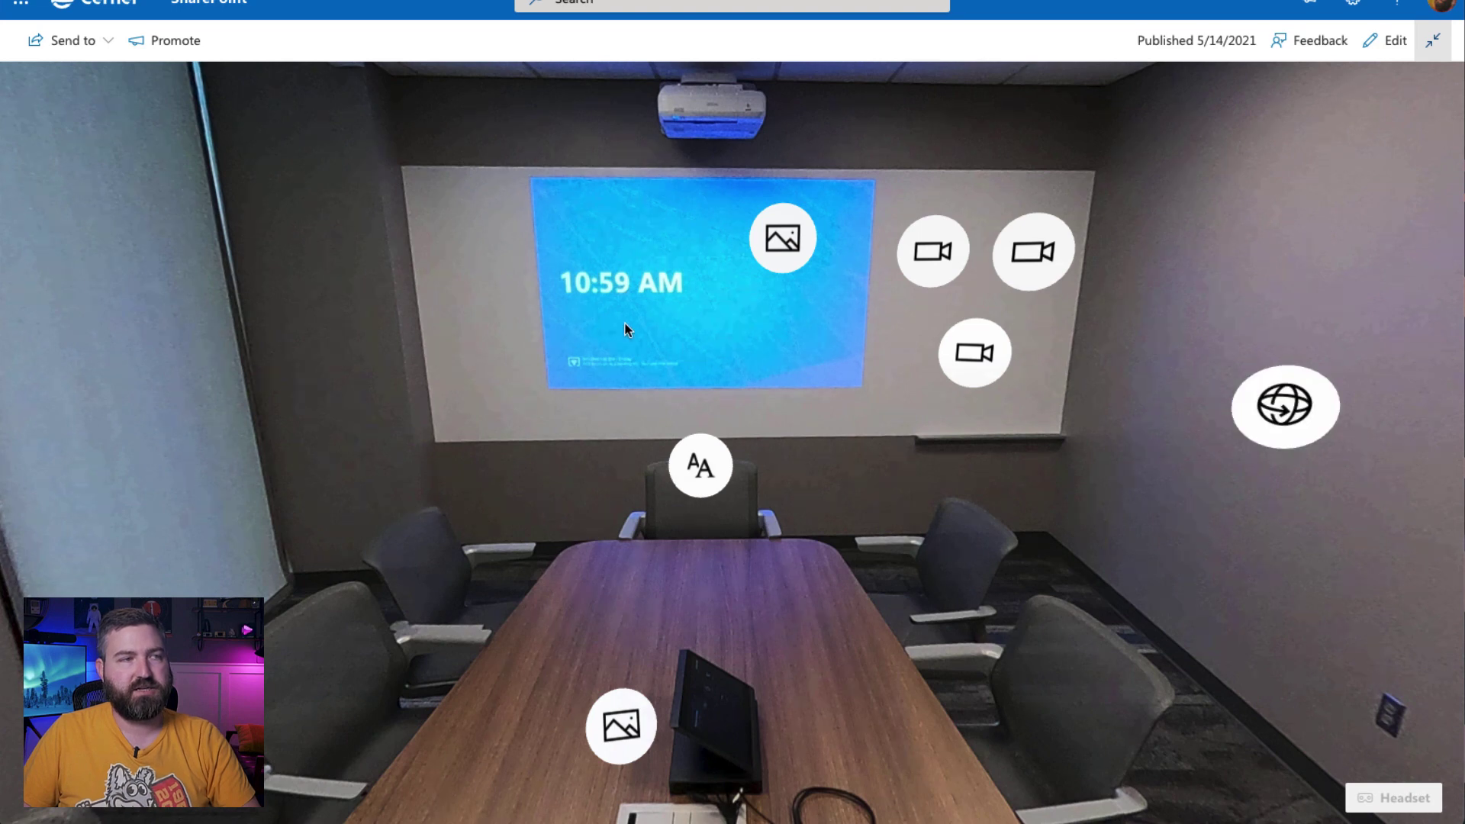
drag(624, 330, 706, 378)
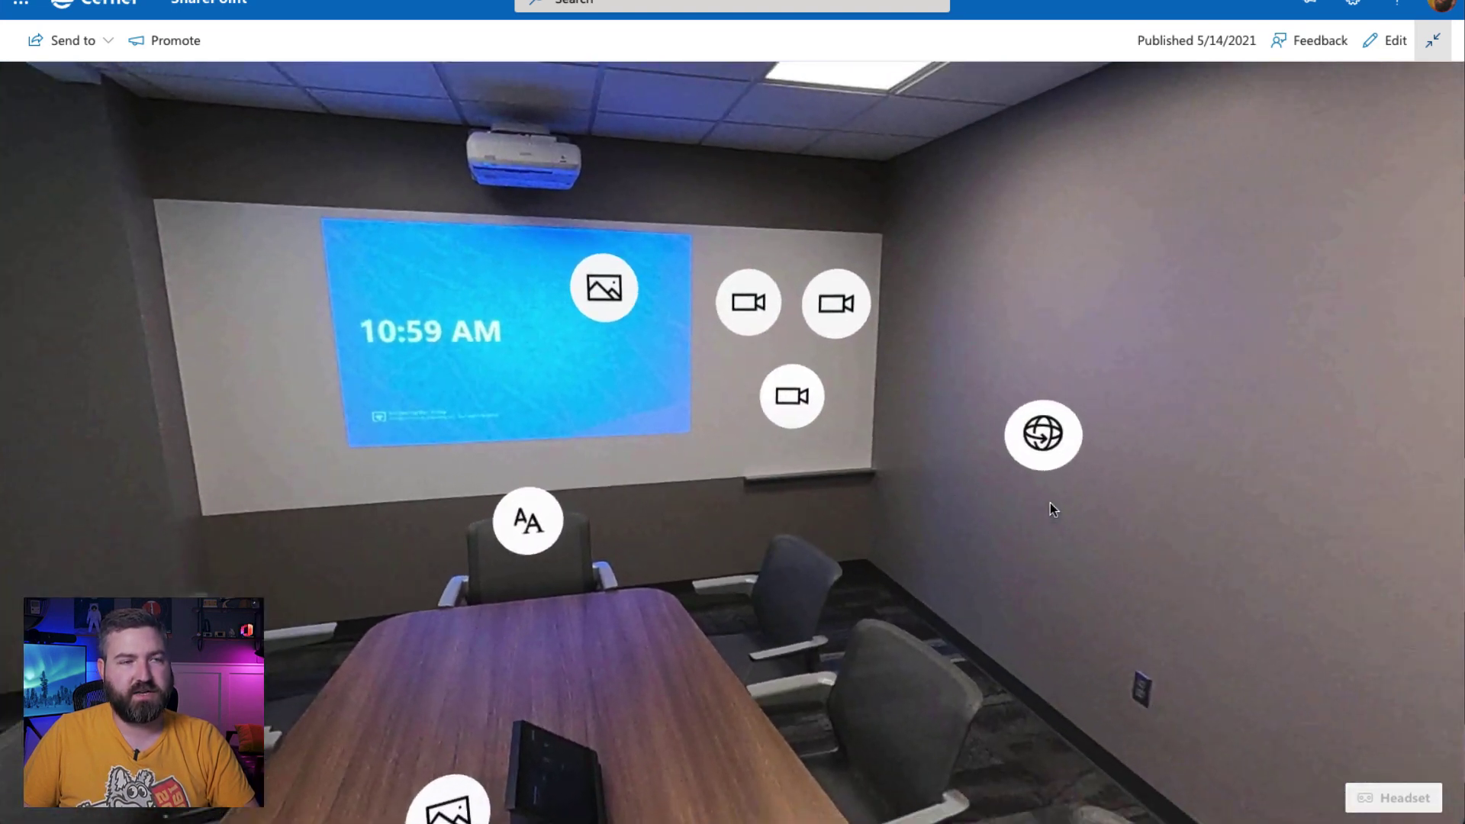
click(960, 433)
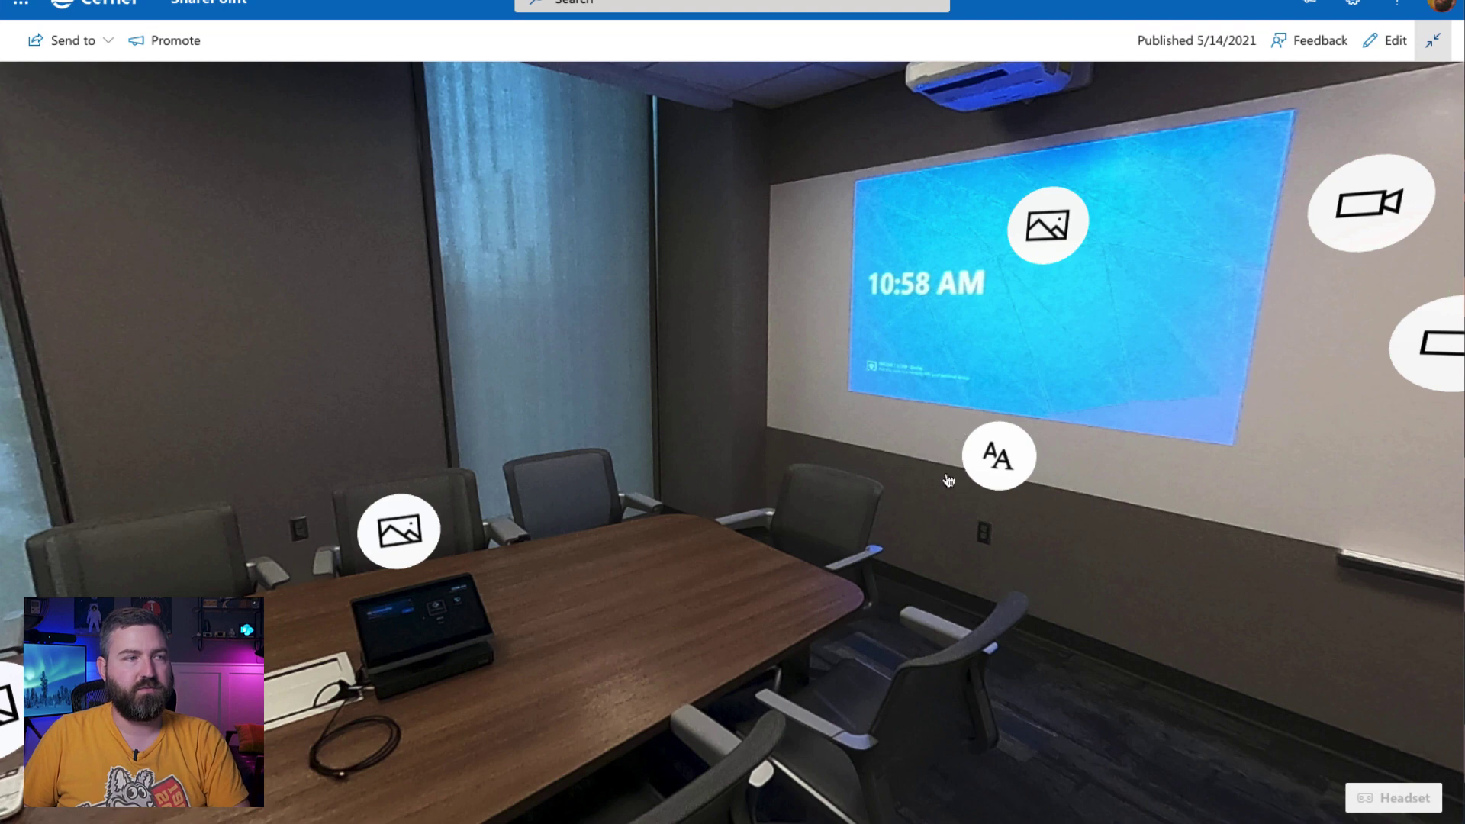
drag(482, 334, 899, 331)
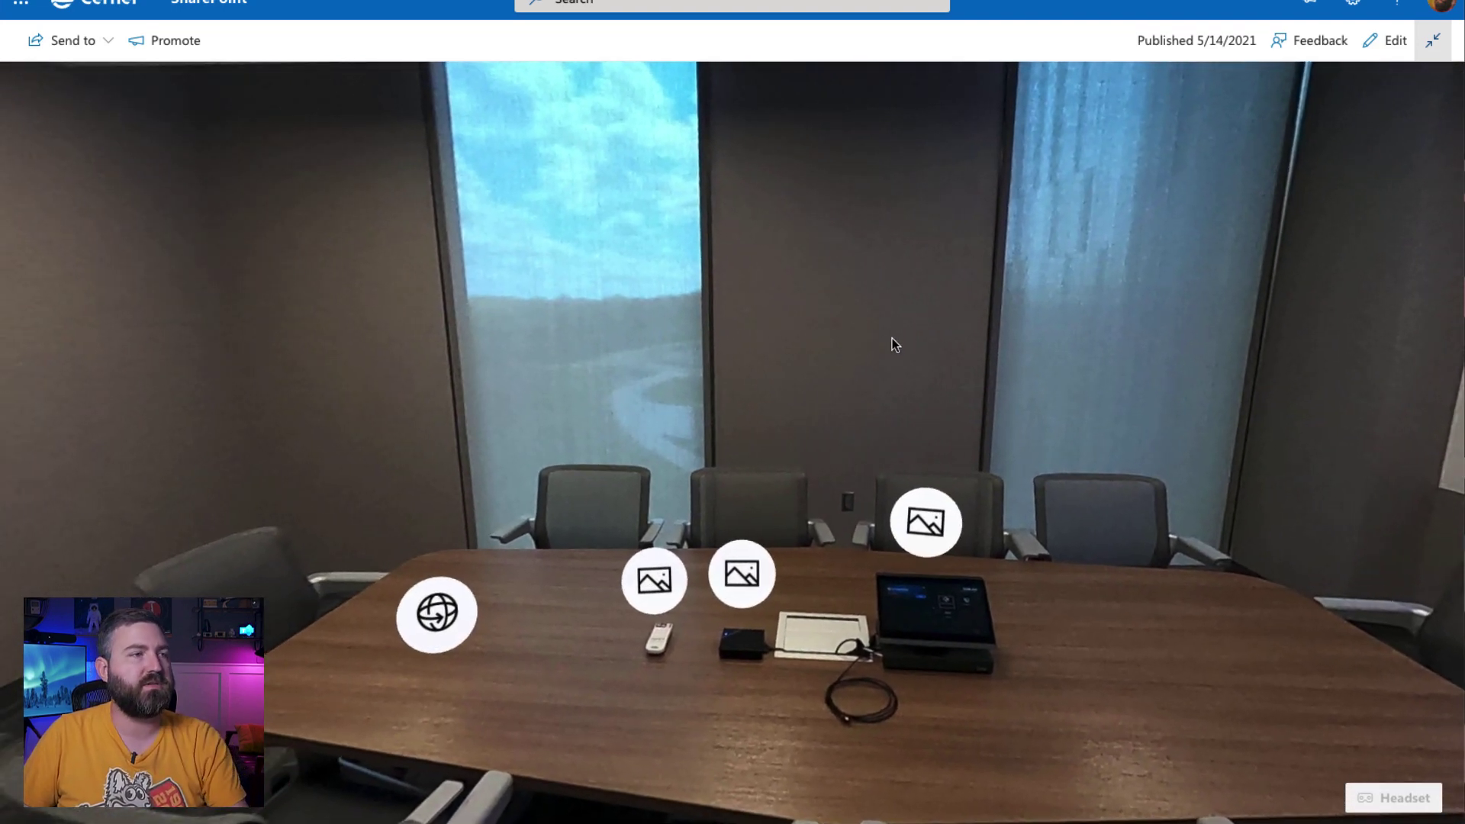
click(635, 441)
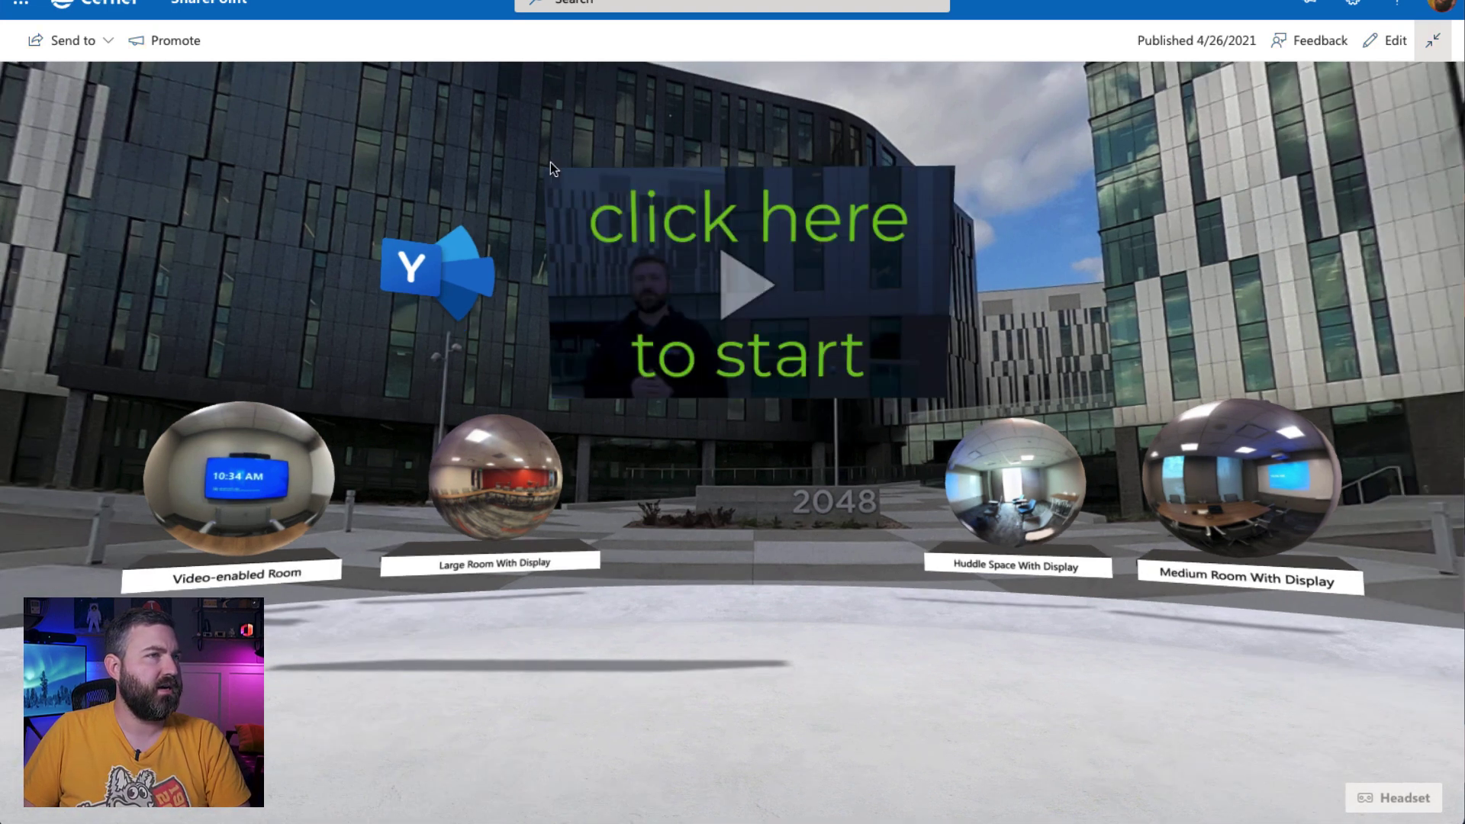
Open the plaza space for editing and select its "click here to start" video.
click(1386, 41)
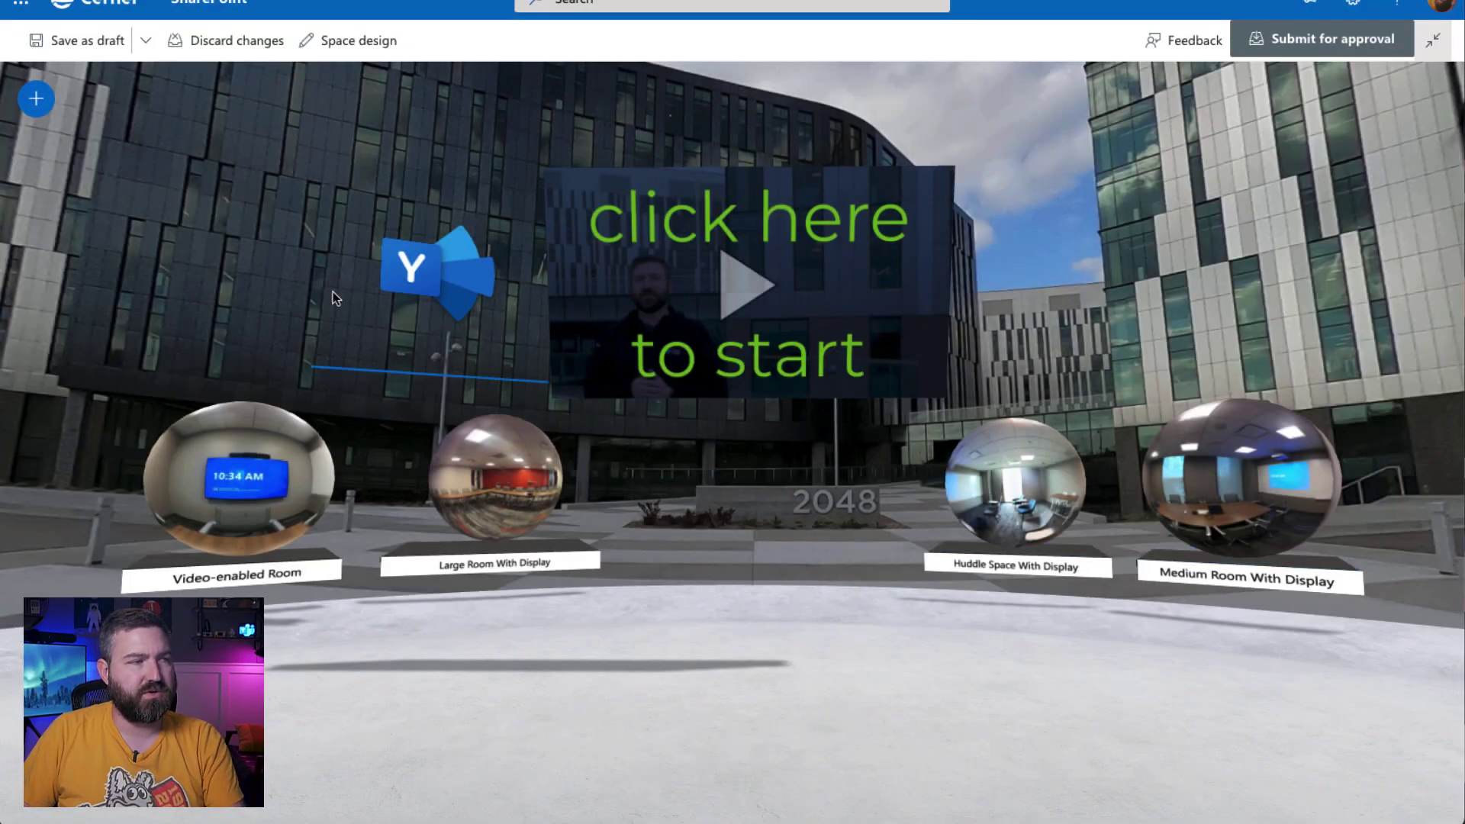
drag(217, 253, 244, 266)
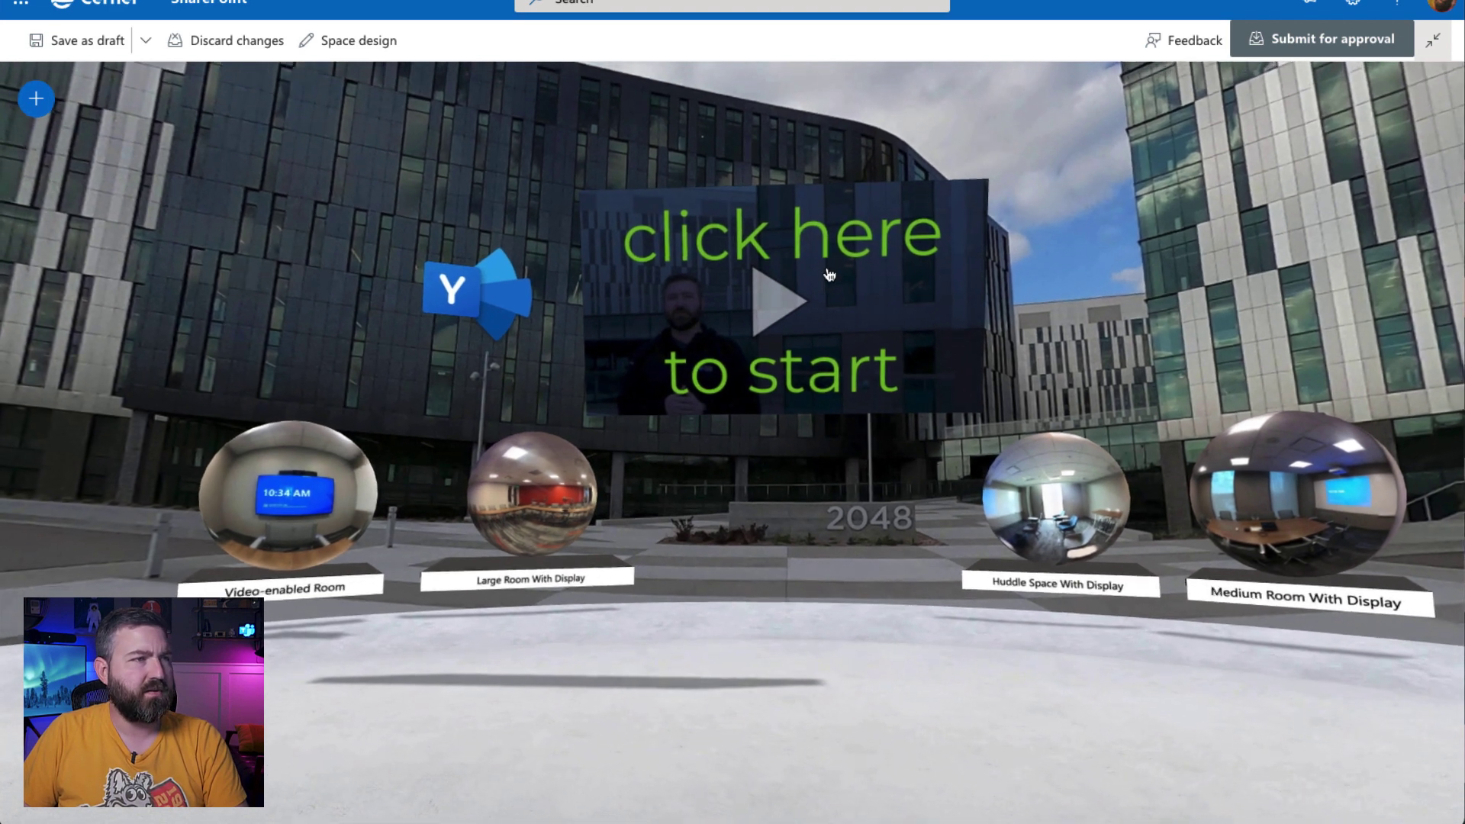
click(826, 267)
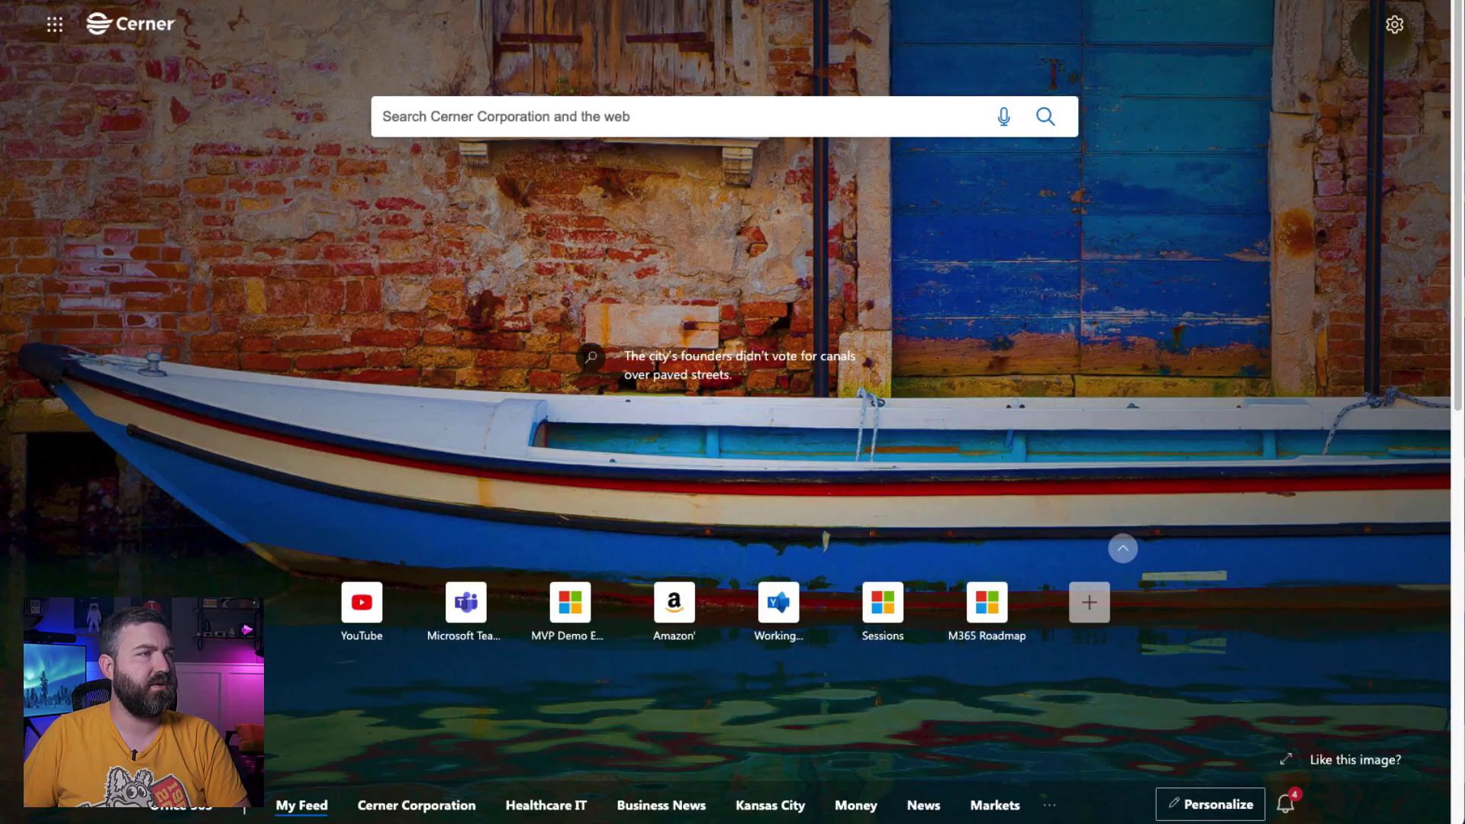
text(https://cernerprod.sharepoint.com/sites/demoyammergroup)
key(Return)
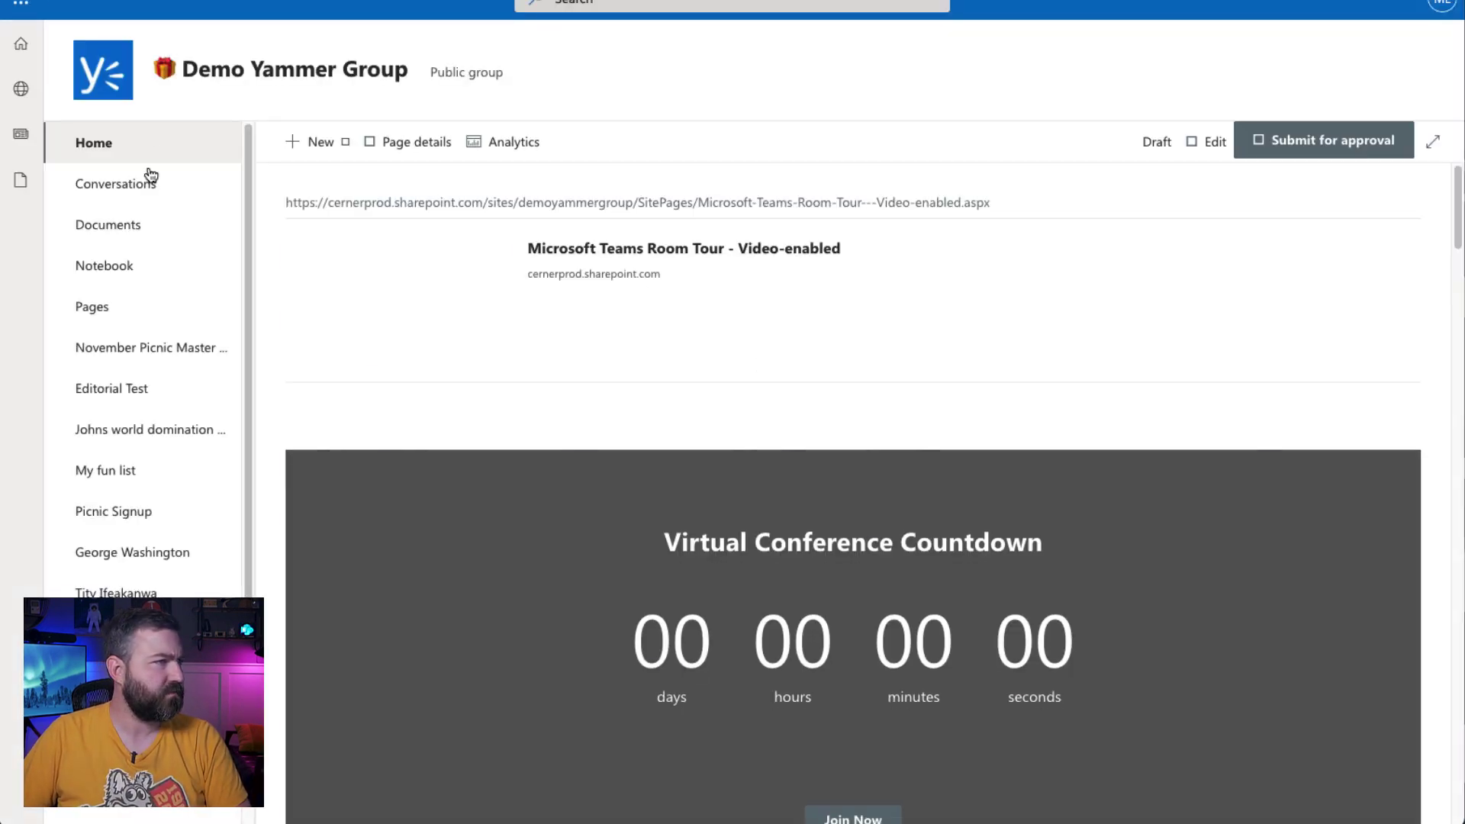
click(138, 229)
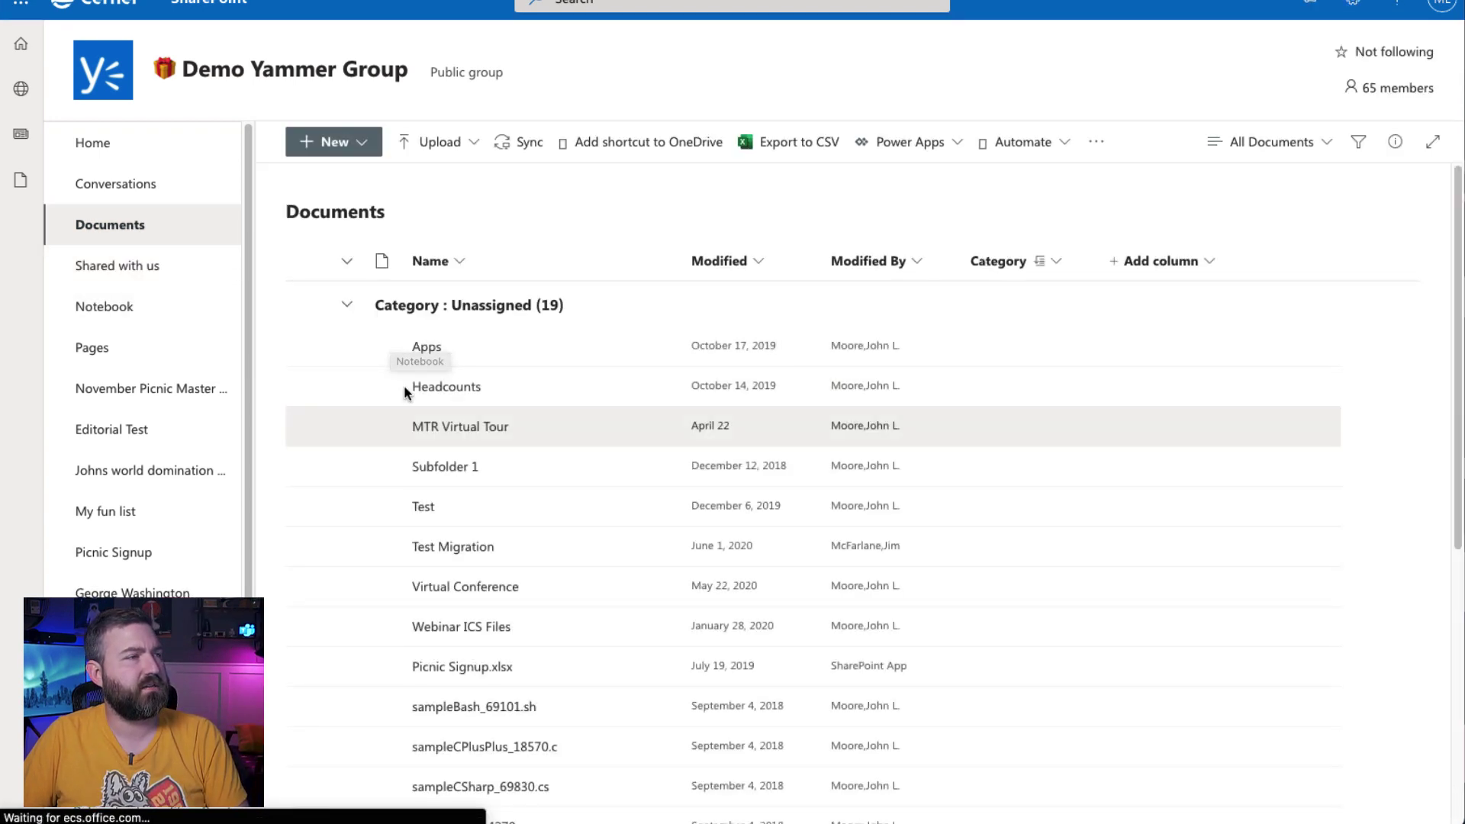
click(479, 429)
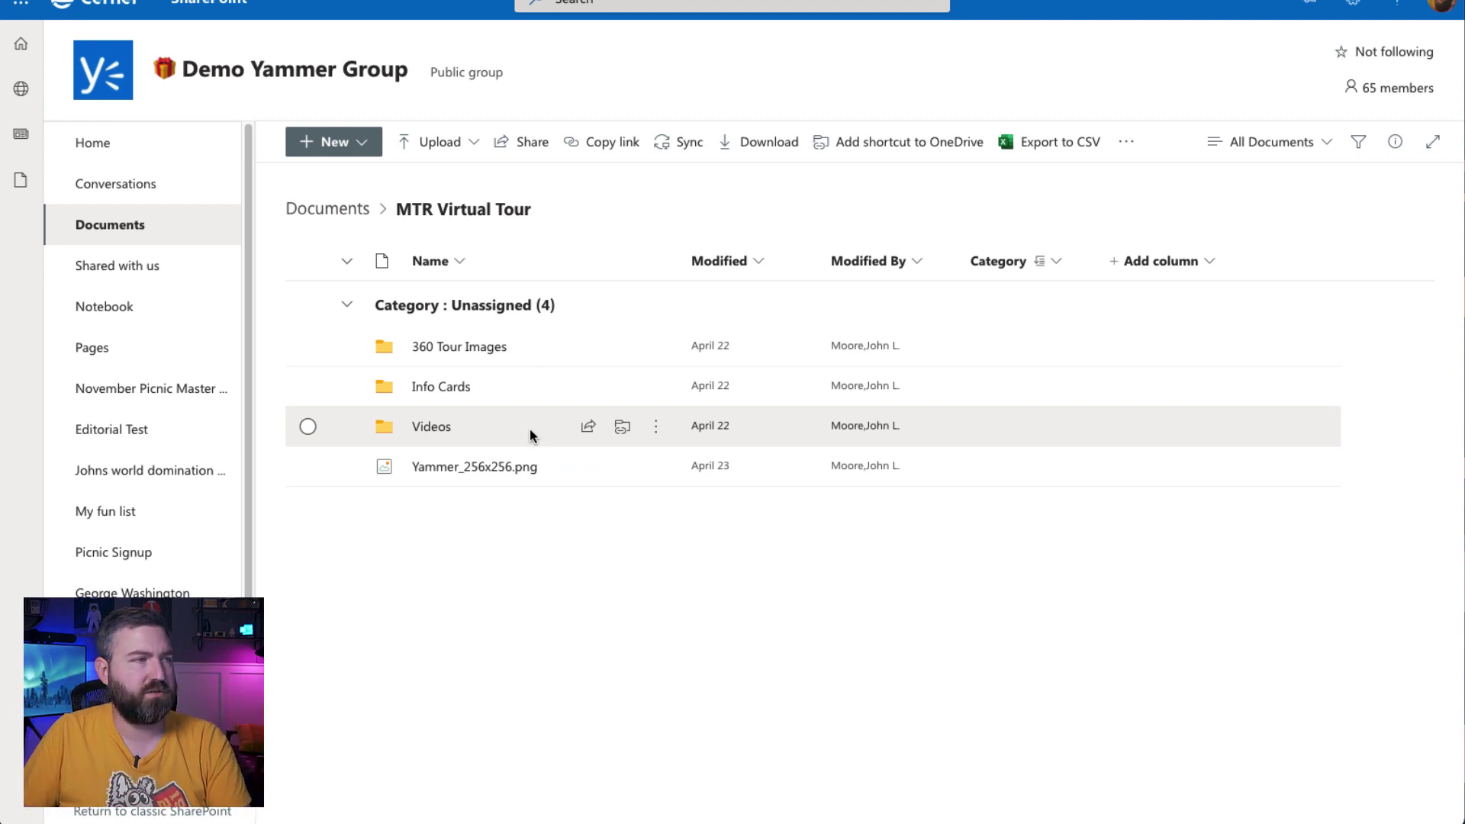
click(454, 350)
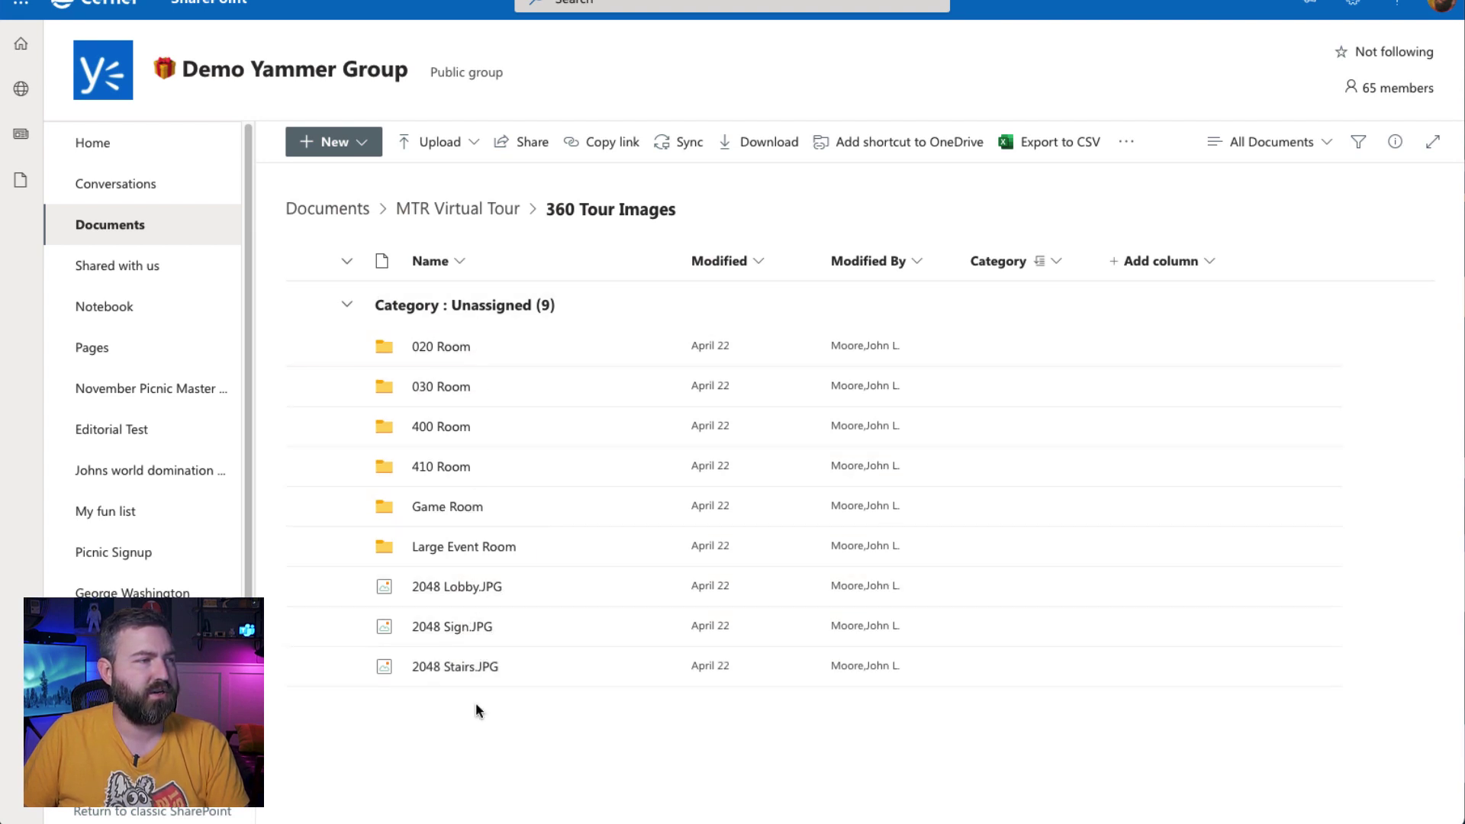
Look through the images in the 410 Room folder and return to the MTR Virtual Tour folder.
click(441, 467)
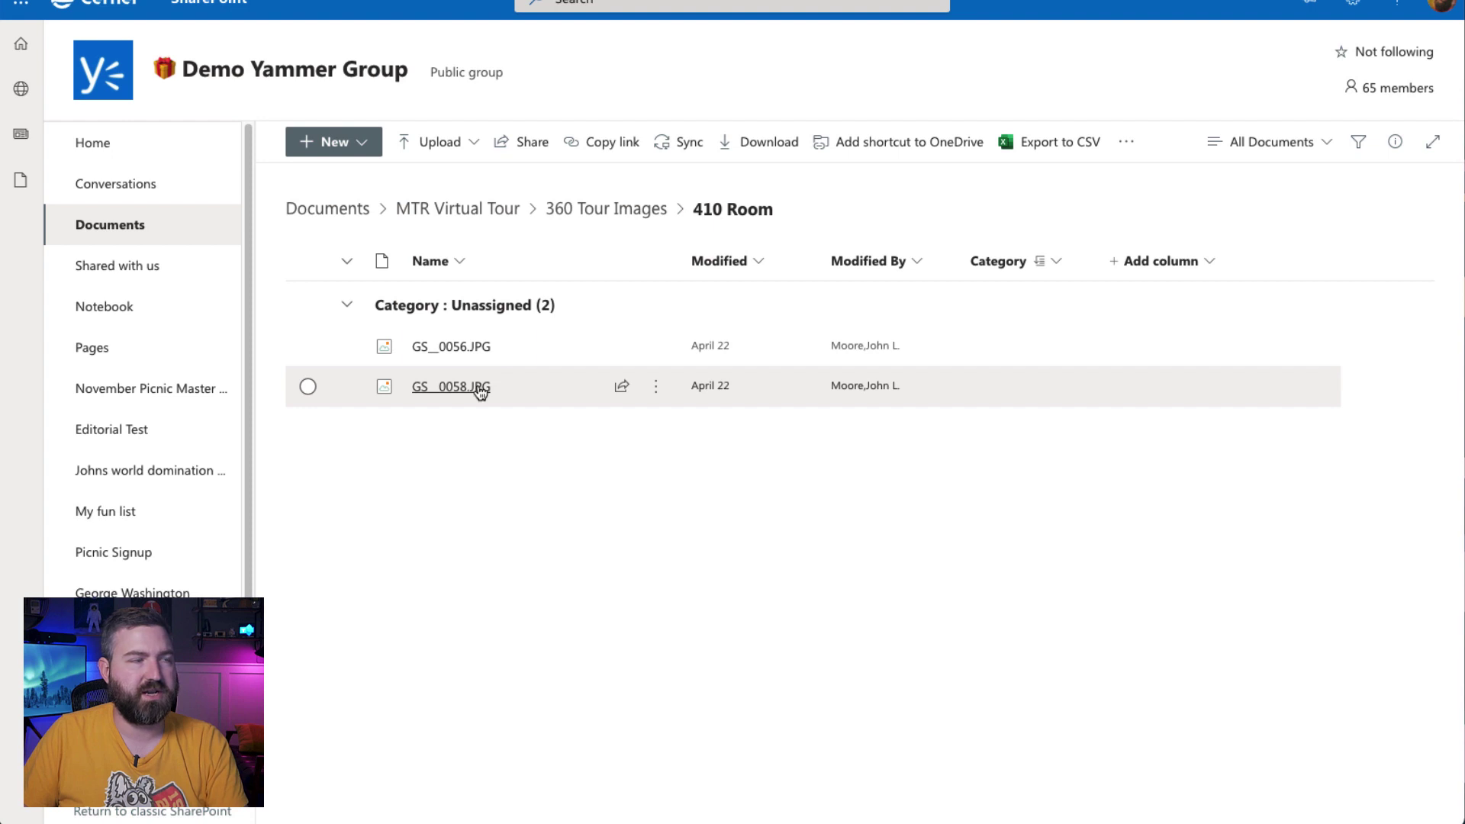
mouse_move(479, 392)
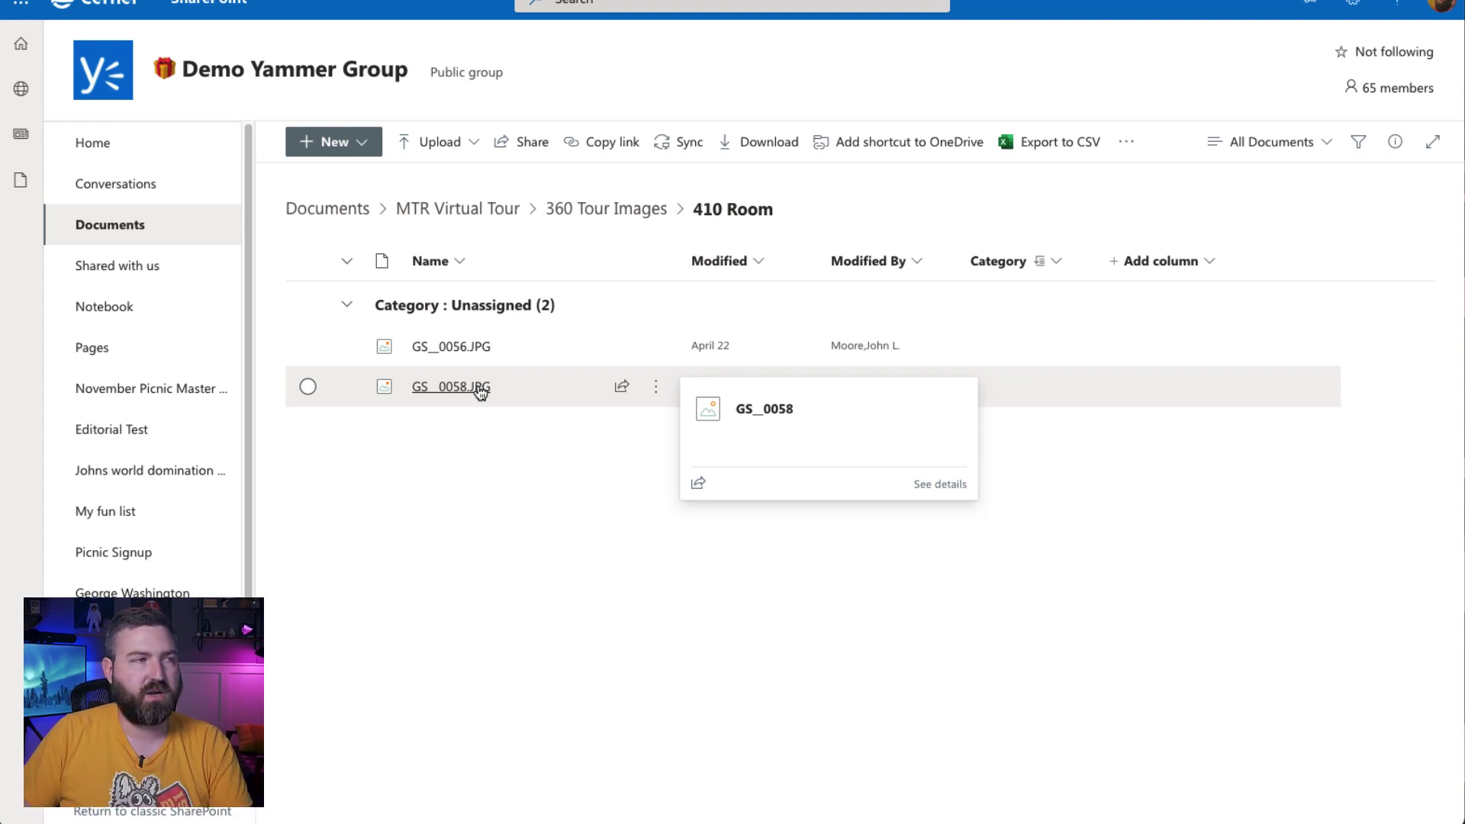
click(591, 214)
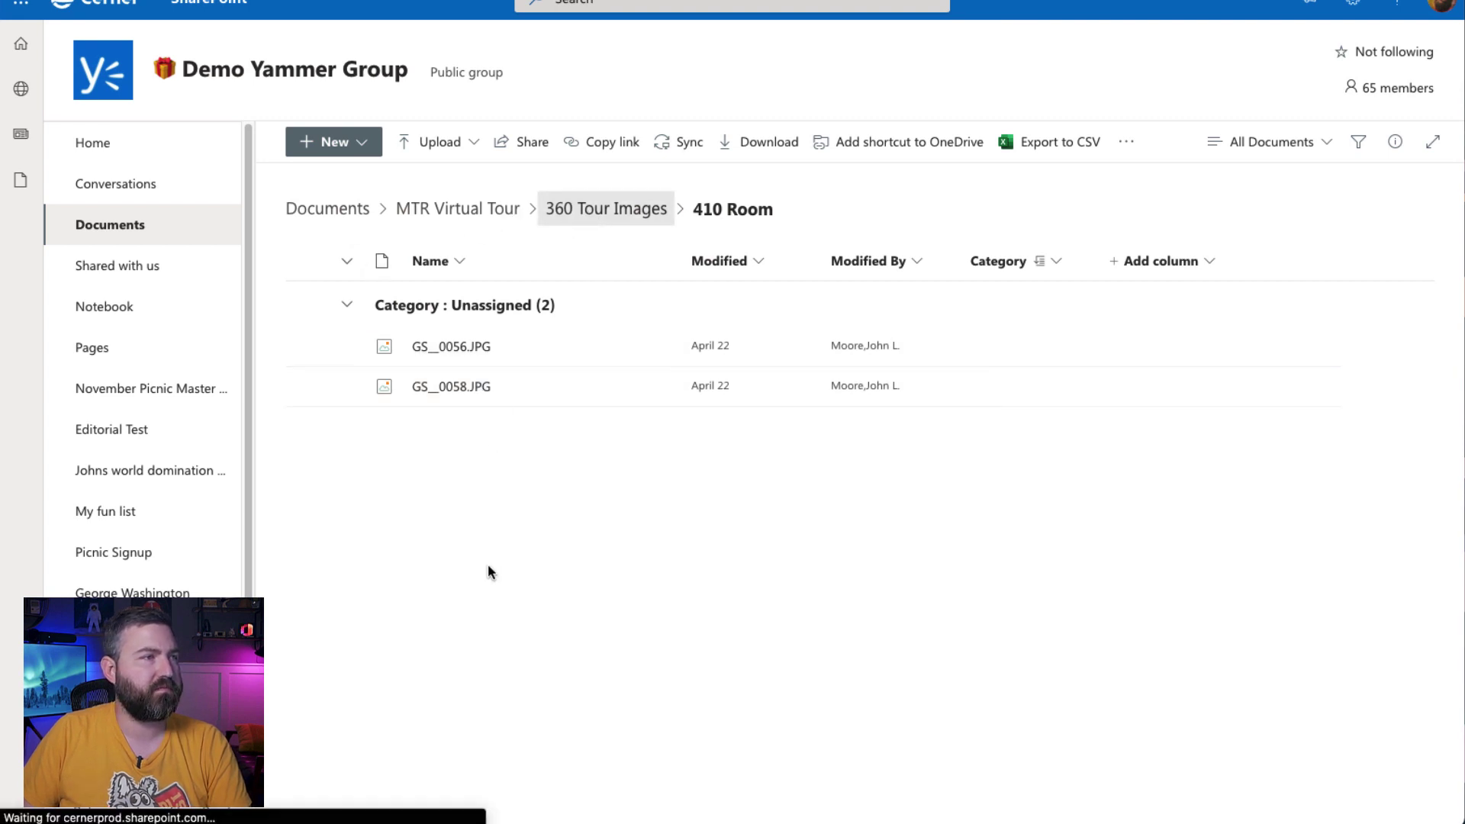
click(496, 215)
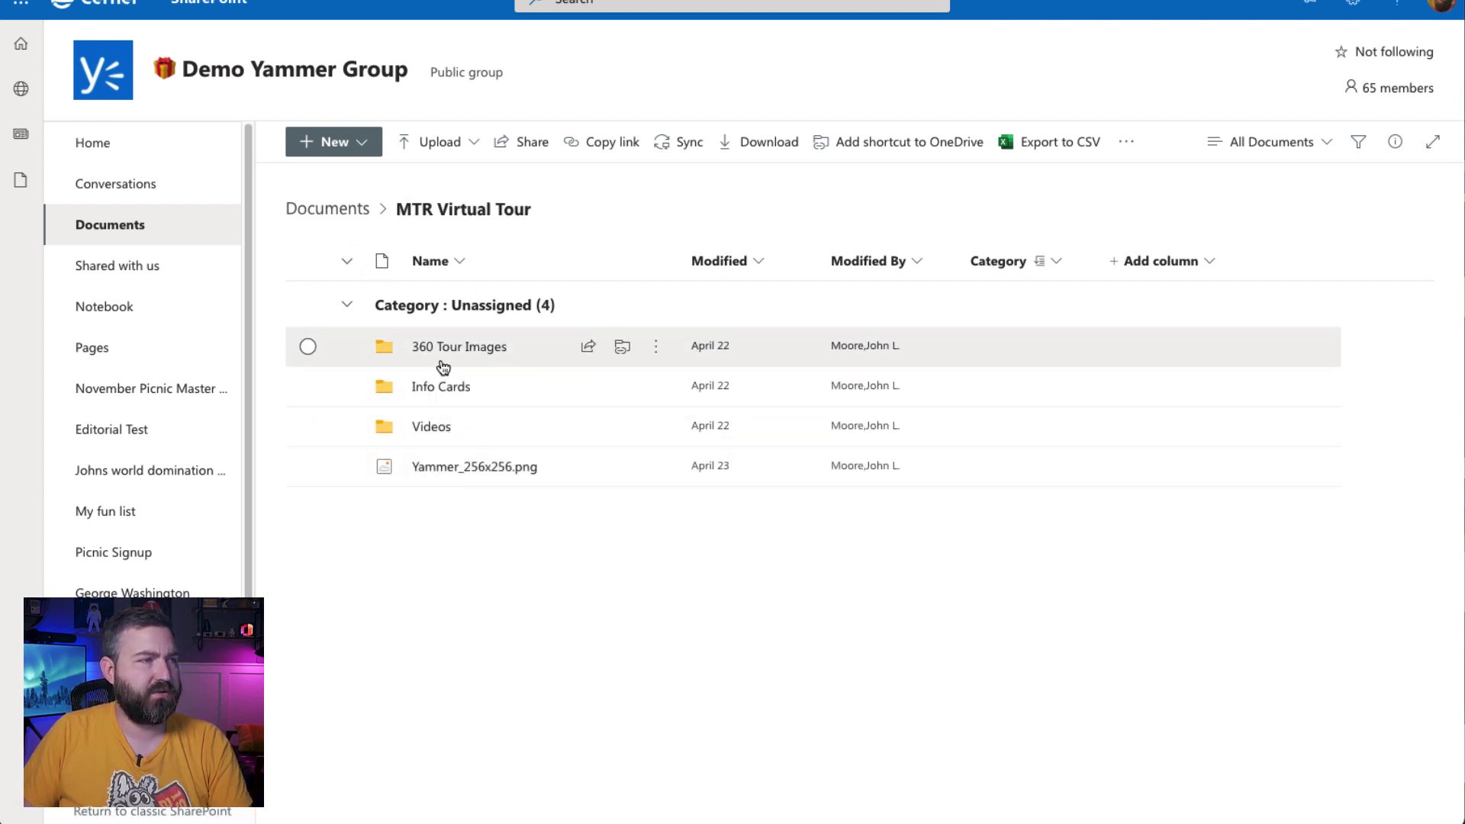
Open the Info Cards folder, examine its equipment card images, and return to the MTR Virtual Tour folder.
click(309, 347)
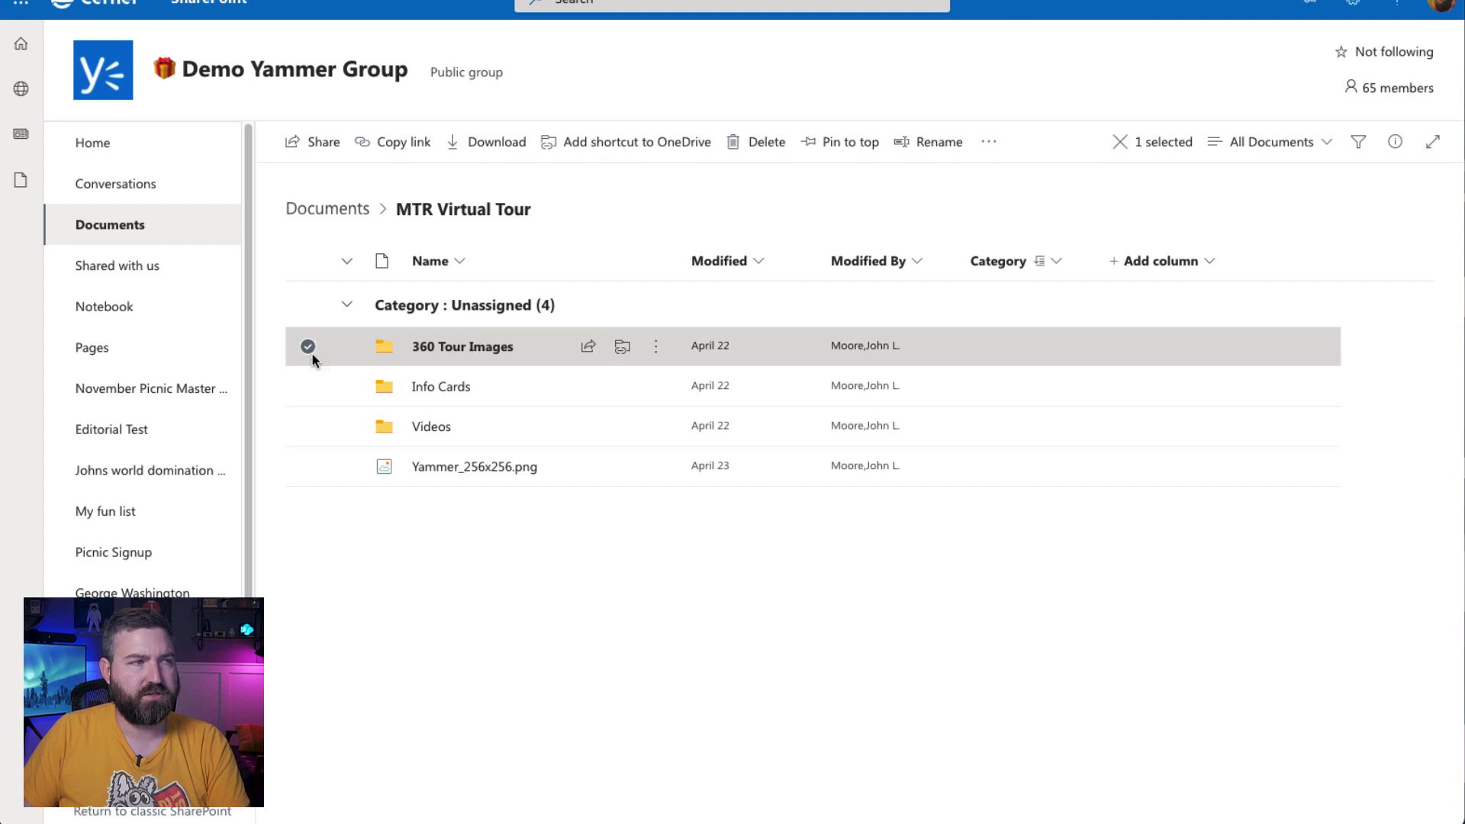
click(309, 386)
click(424, 388)
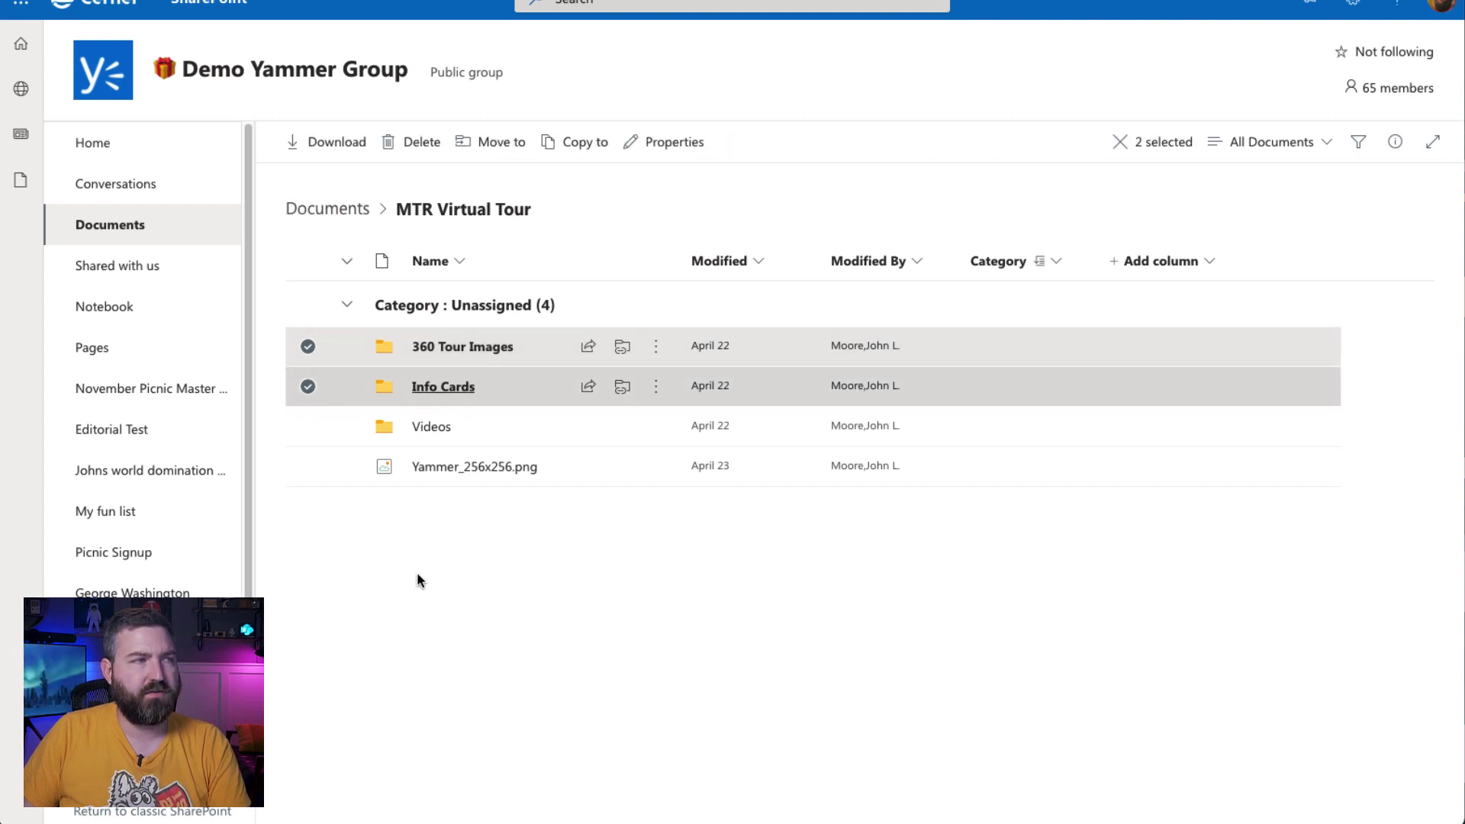
mouse_move(501, 351)
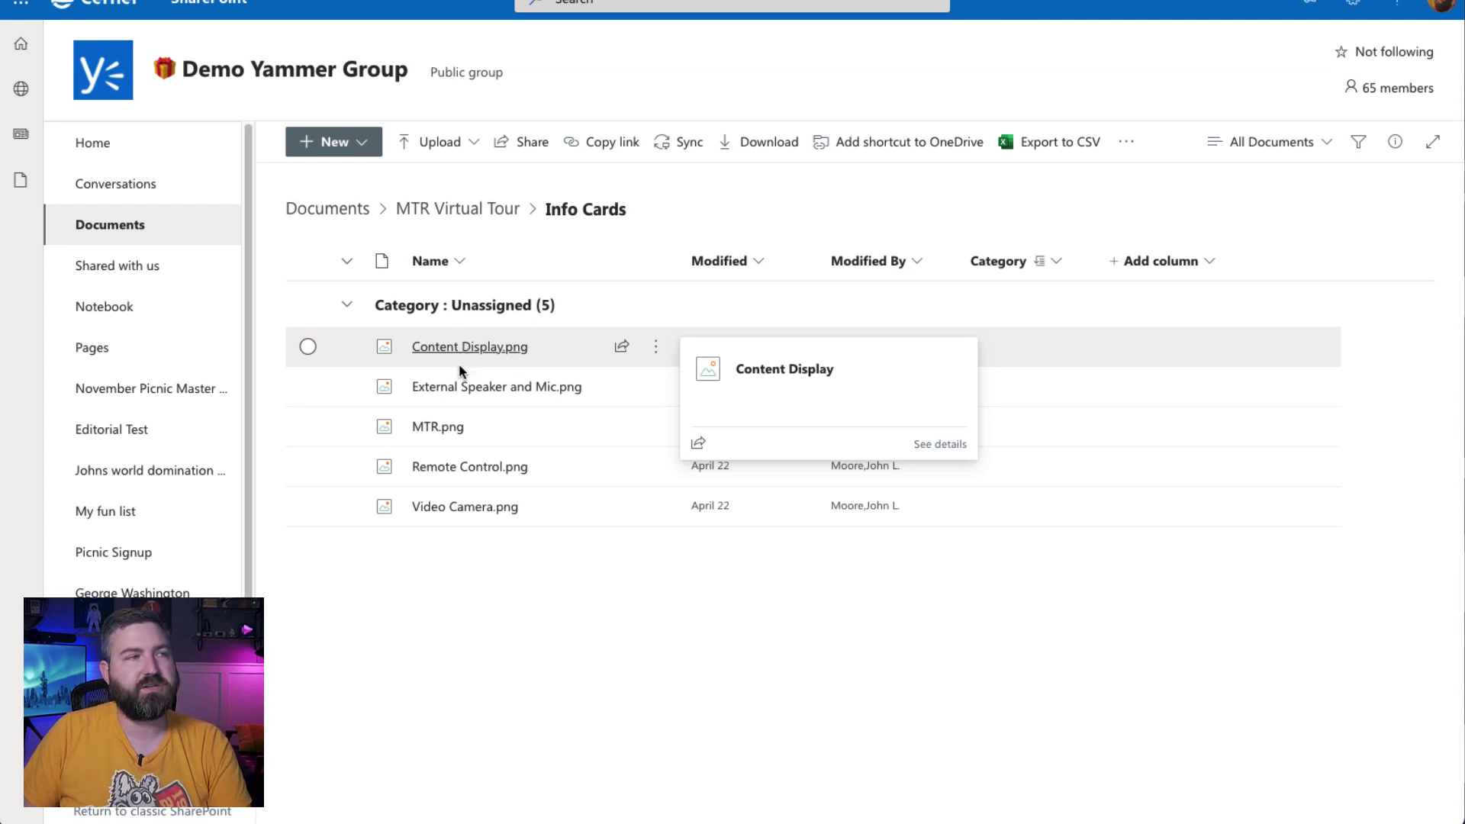
click(450, 212)
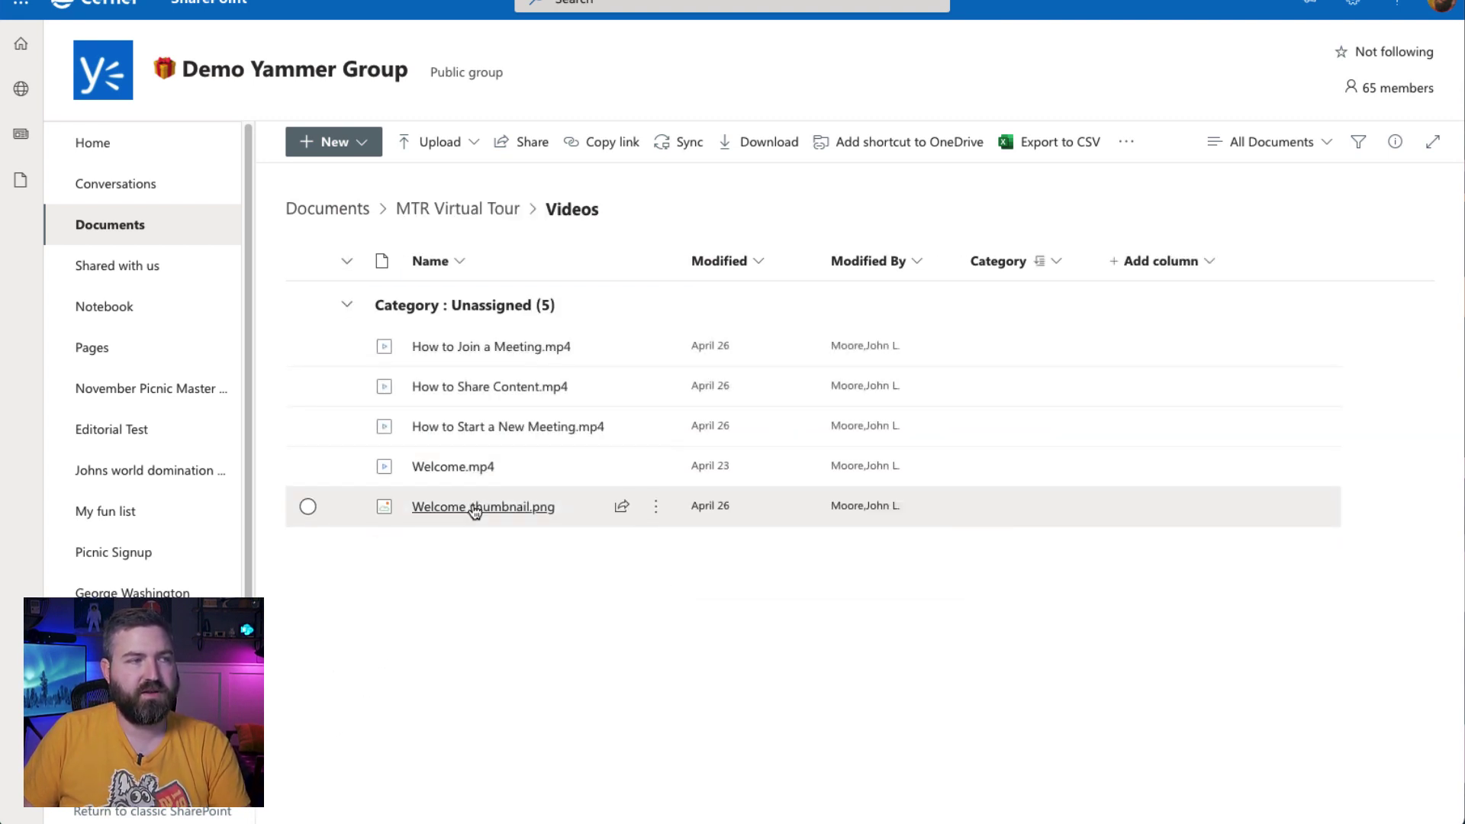
Examine the how-to and welcome video files in the Videos folder and return to the MTR Virtual Tour folder.
mouse_move(475, 511)
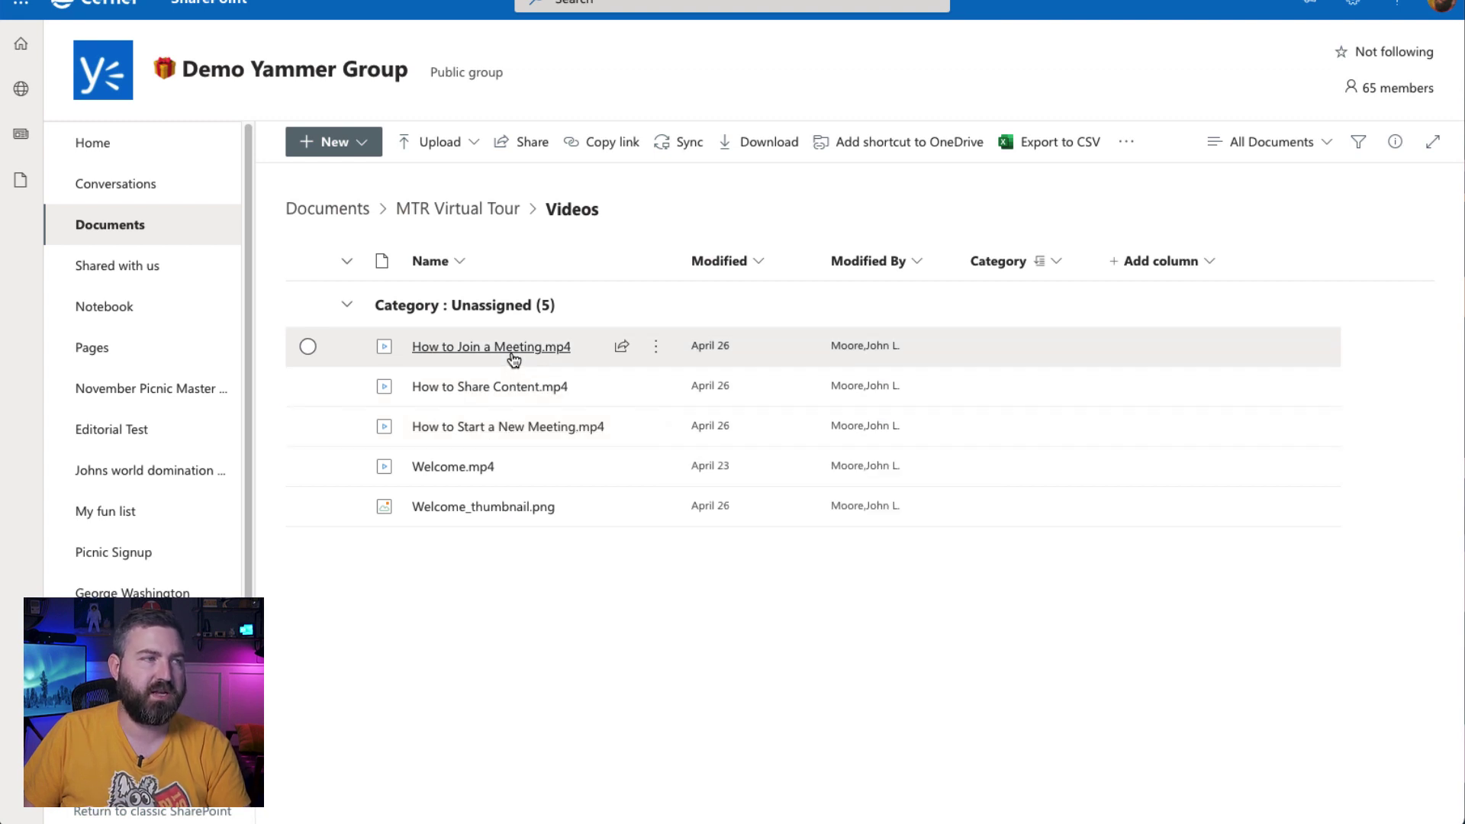
mouse_move(517, 392)
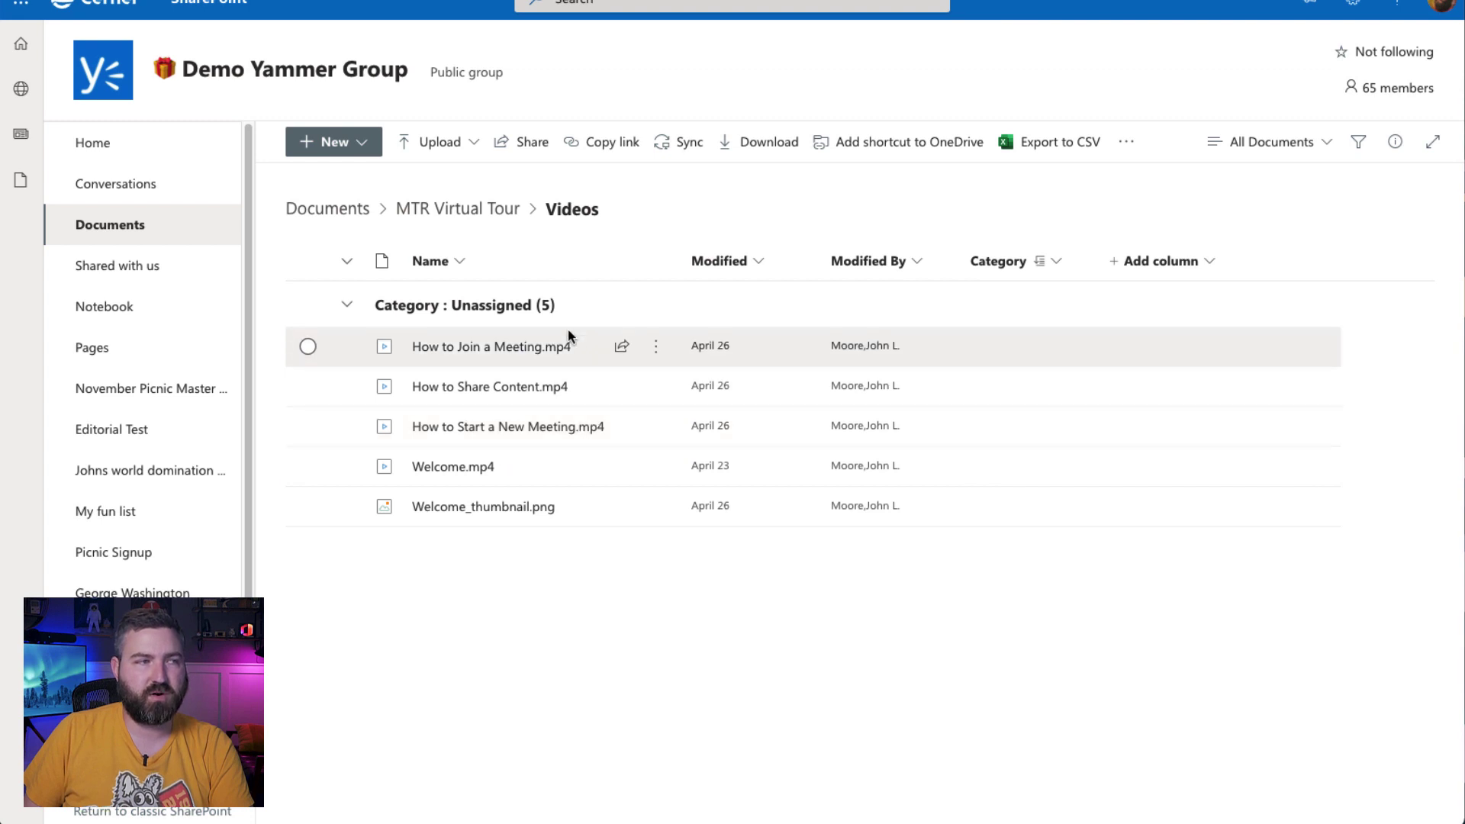
mouse_move(607, 377)
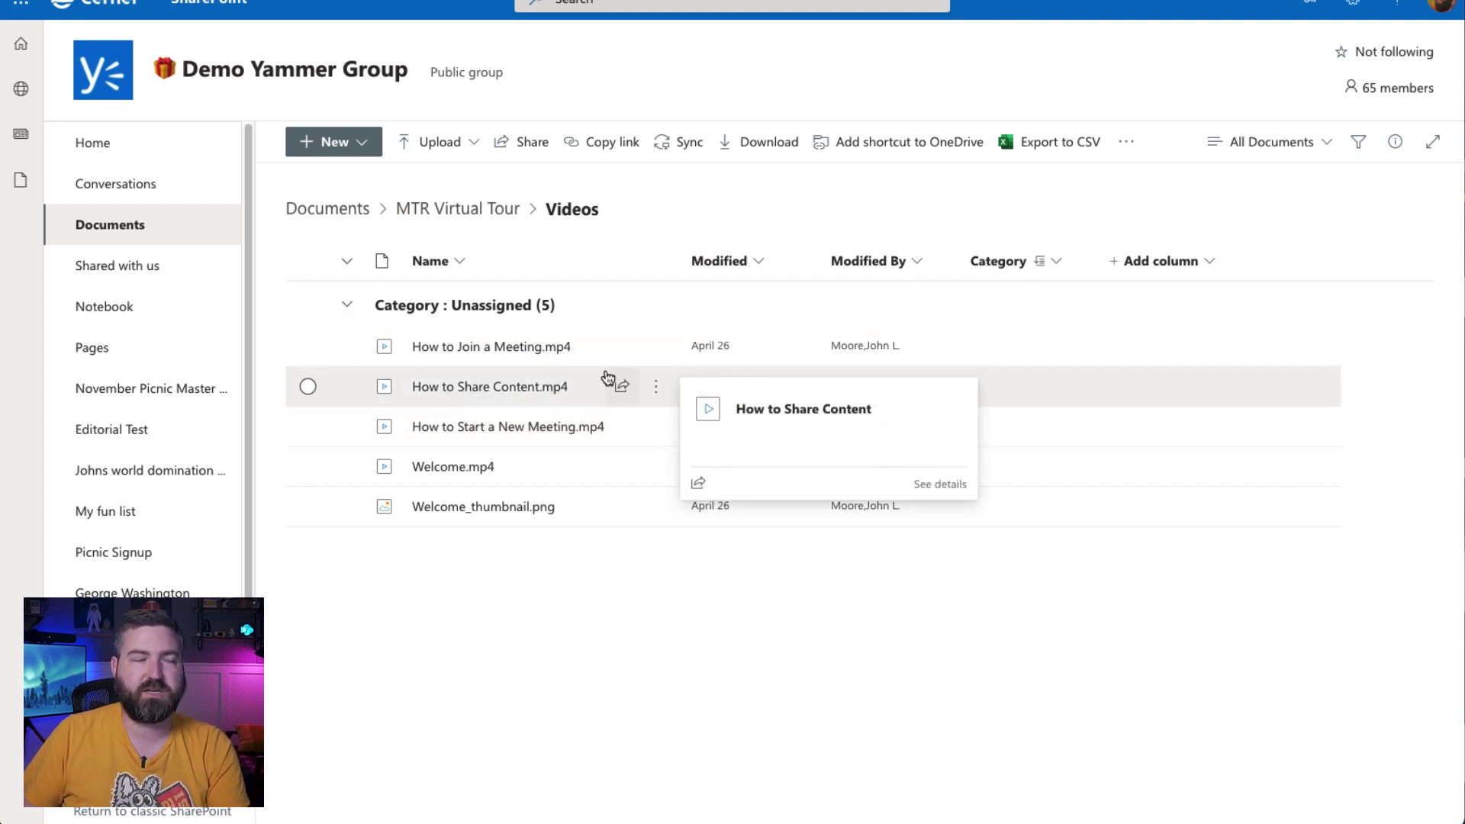
mouse_move(581, 345)
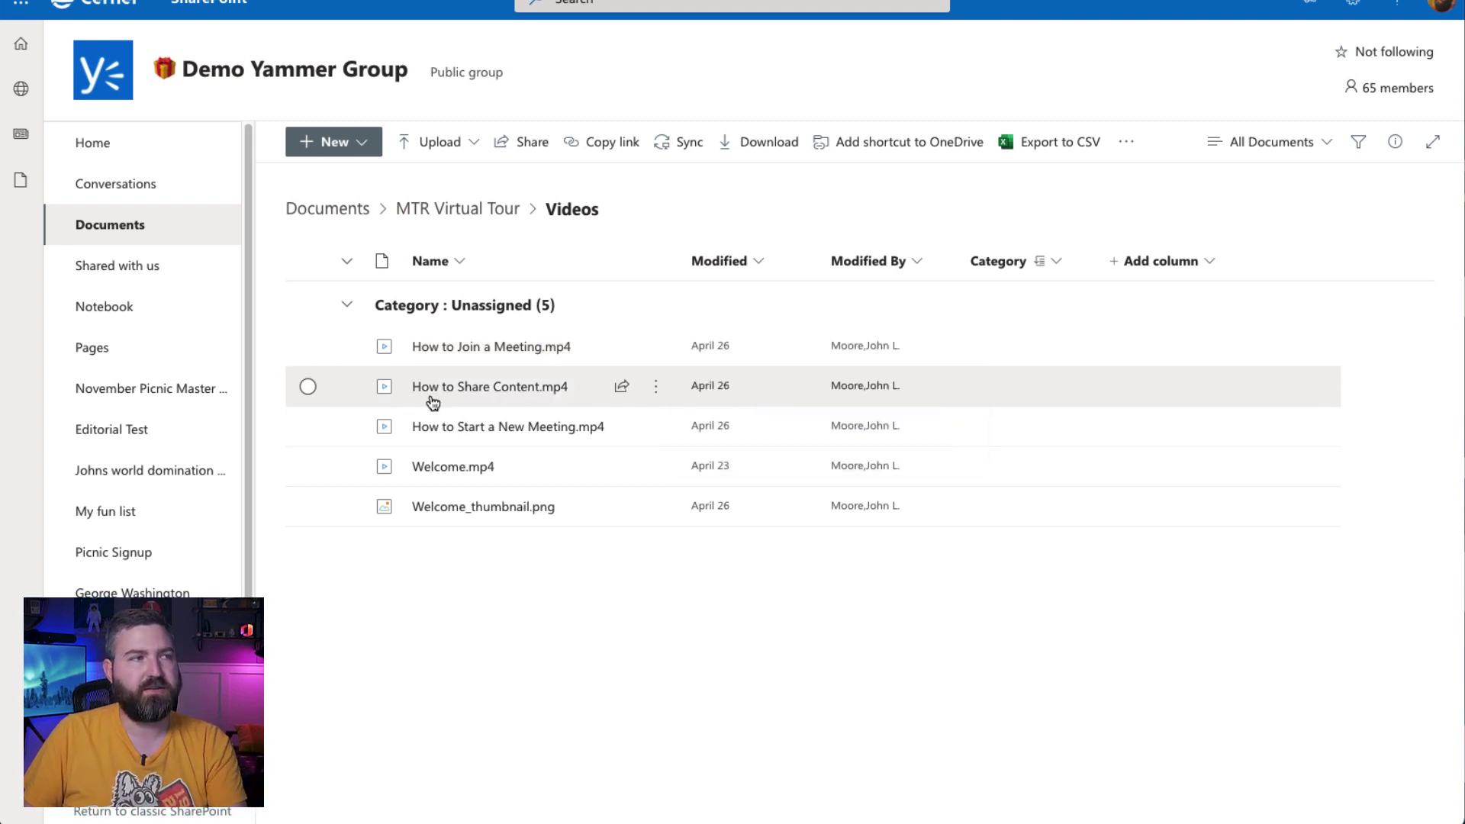
mouse_move(422, 432)
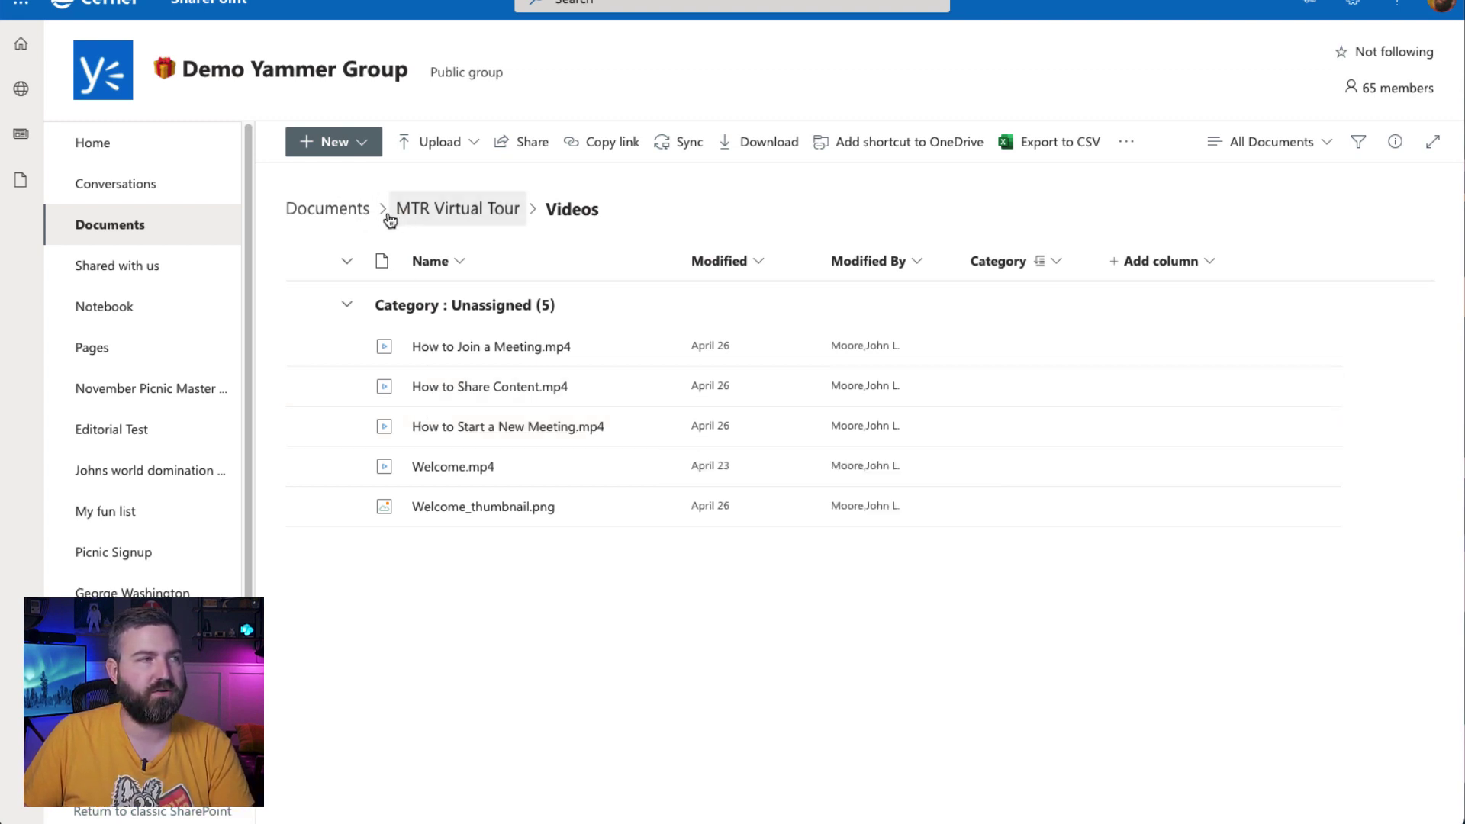
click(441, 211)
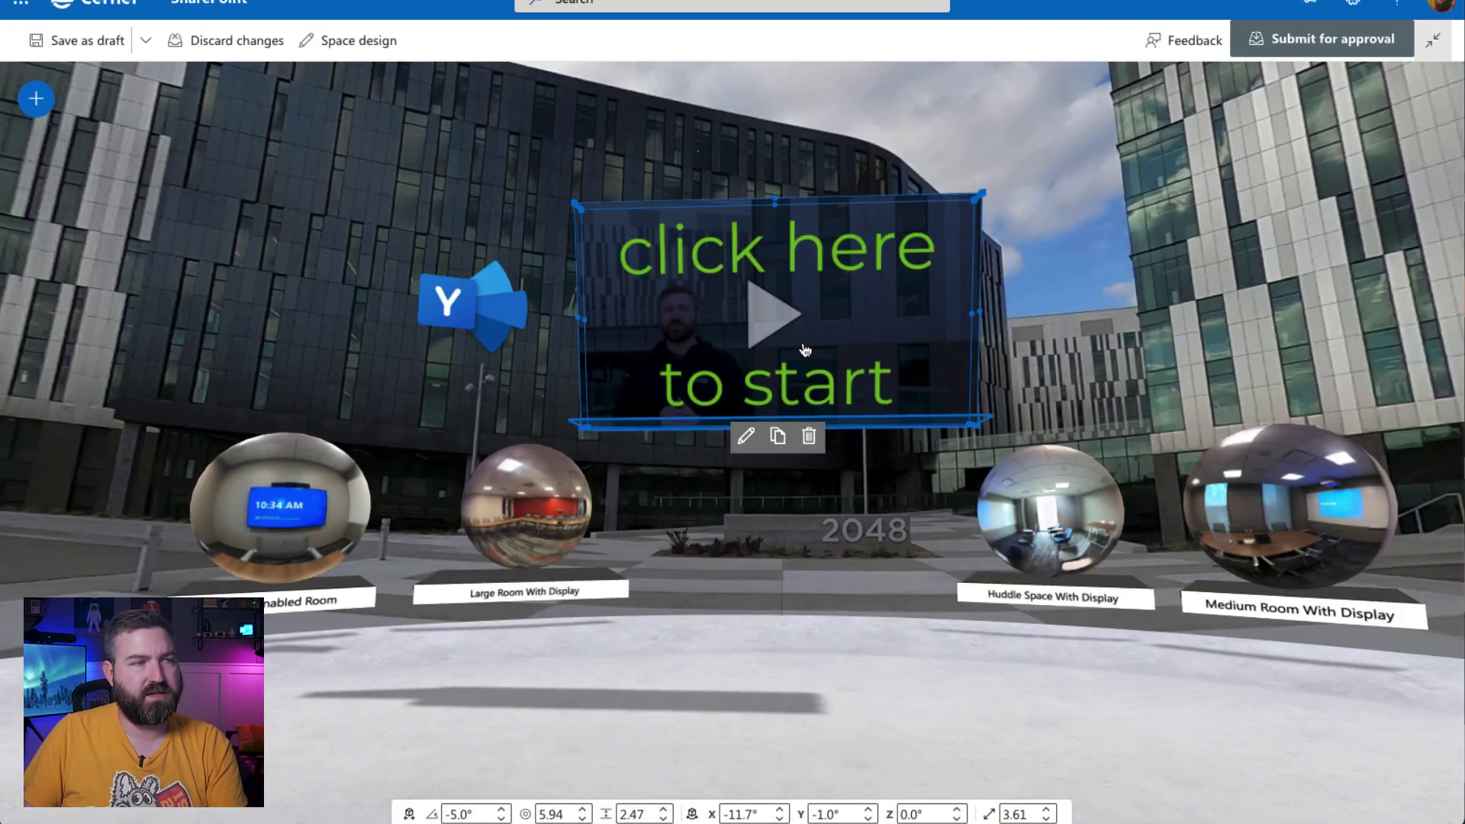
In the plaza space, select the Video-enabled Room sphere and its text label to show their position values, and clear the selection.
click(318, 502)
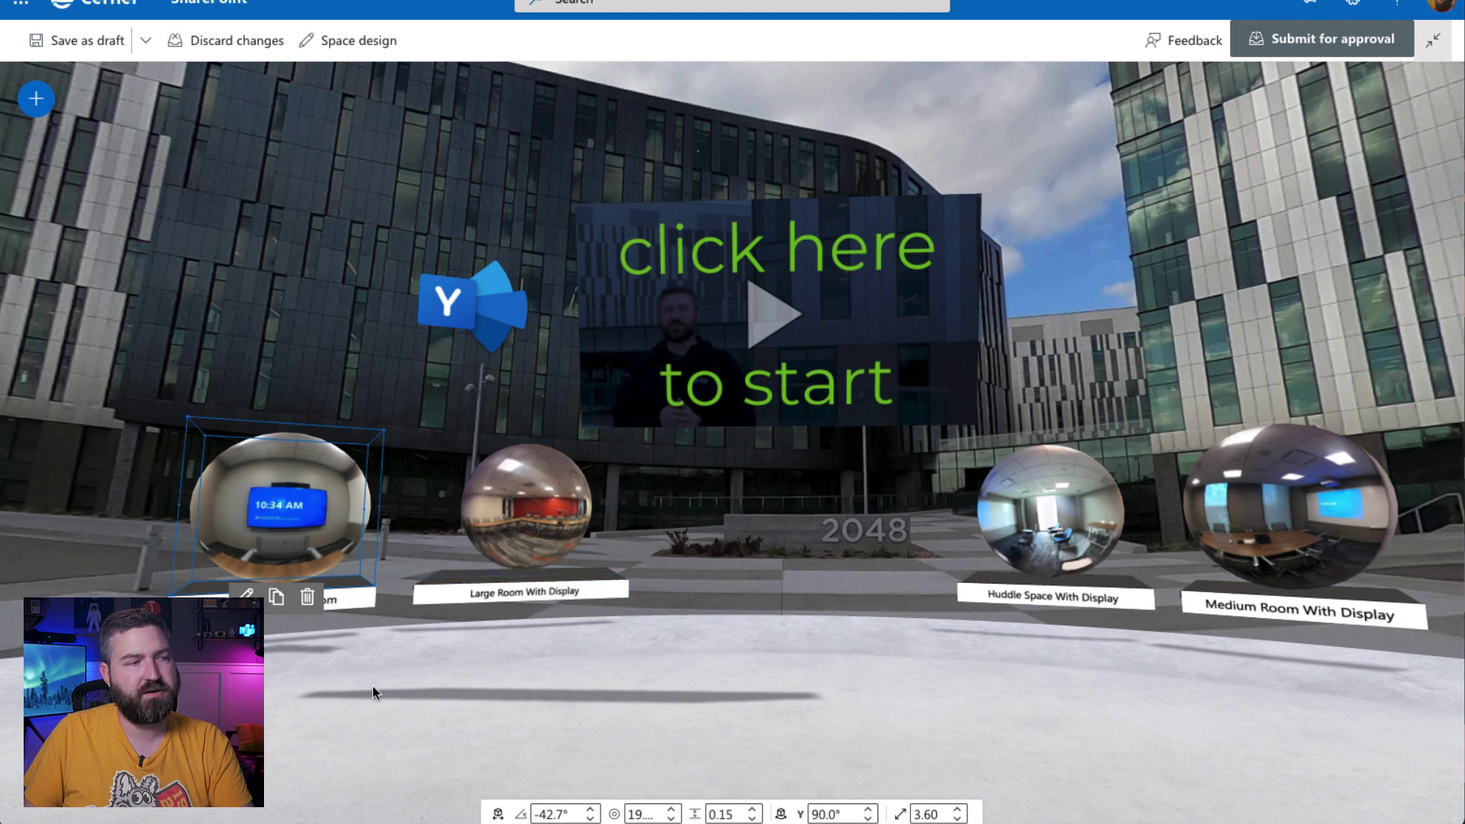
click(314, 602)
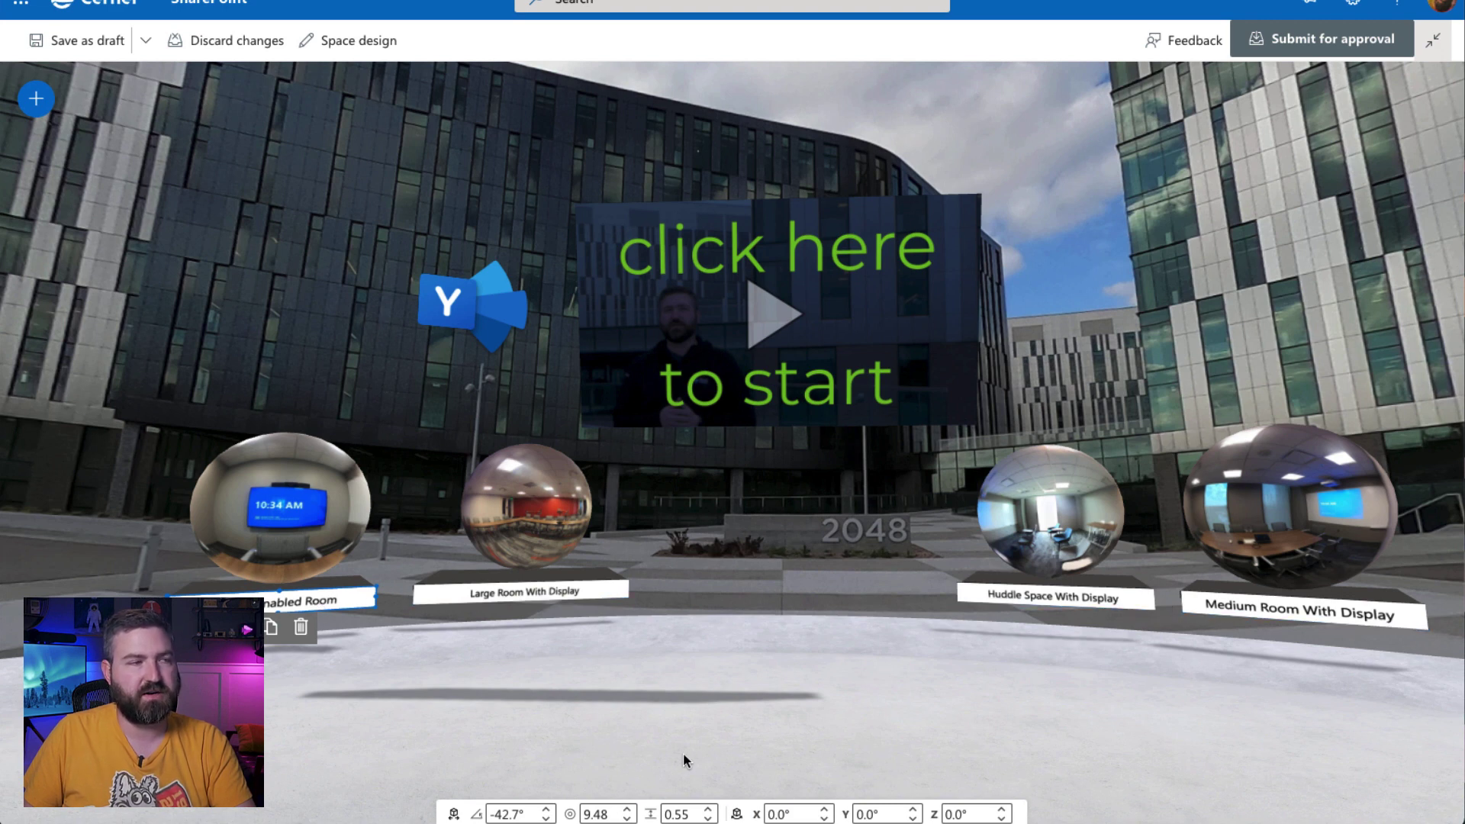
click(557, 696)
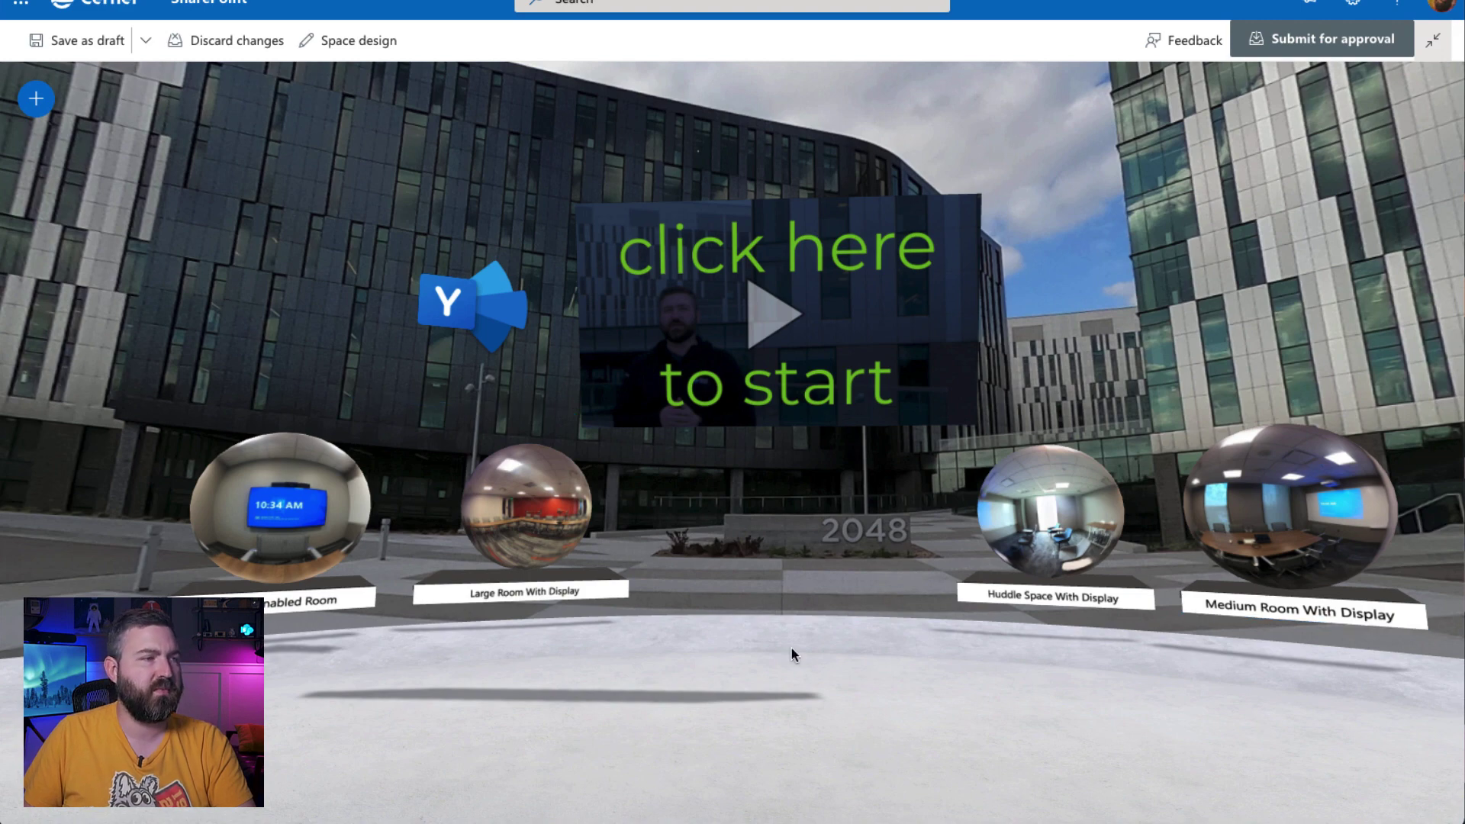
Open the settings of the Medium Room With Display label and review its text, frame, podium and action options.
drag(1076, 666, 756, 622)
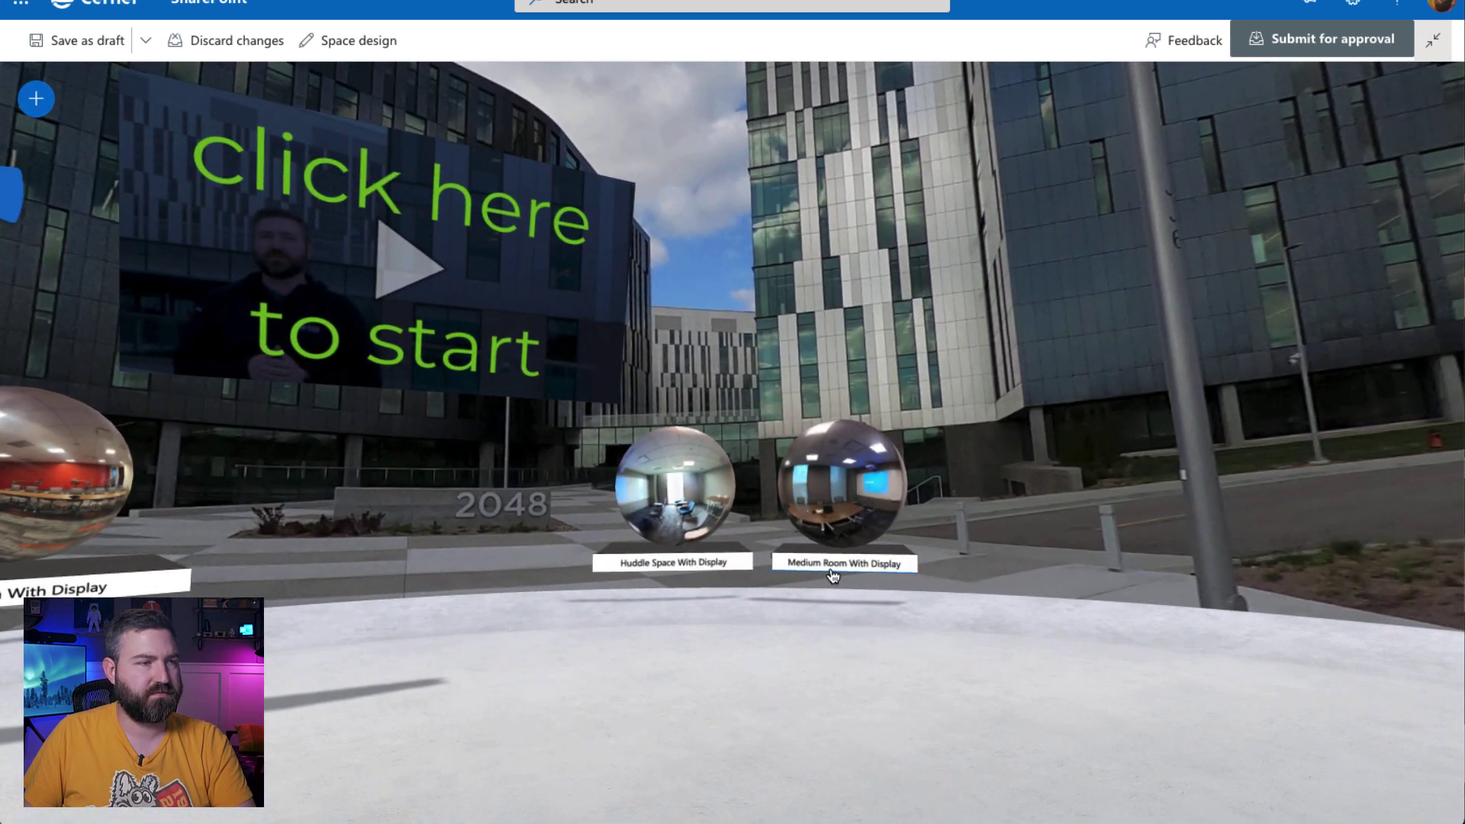
click(832, 576)
click(813, 578)
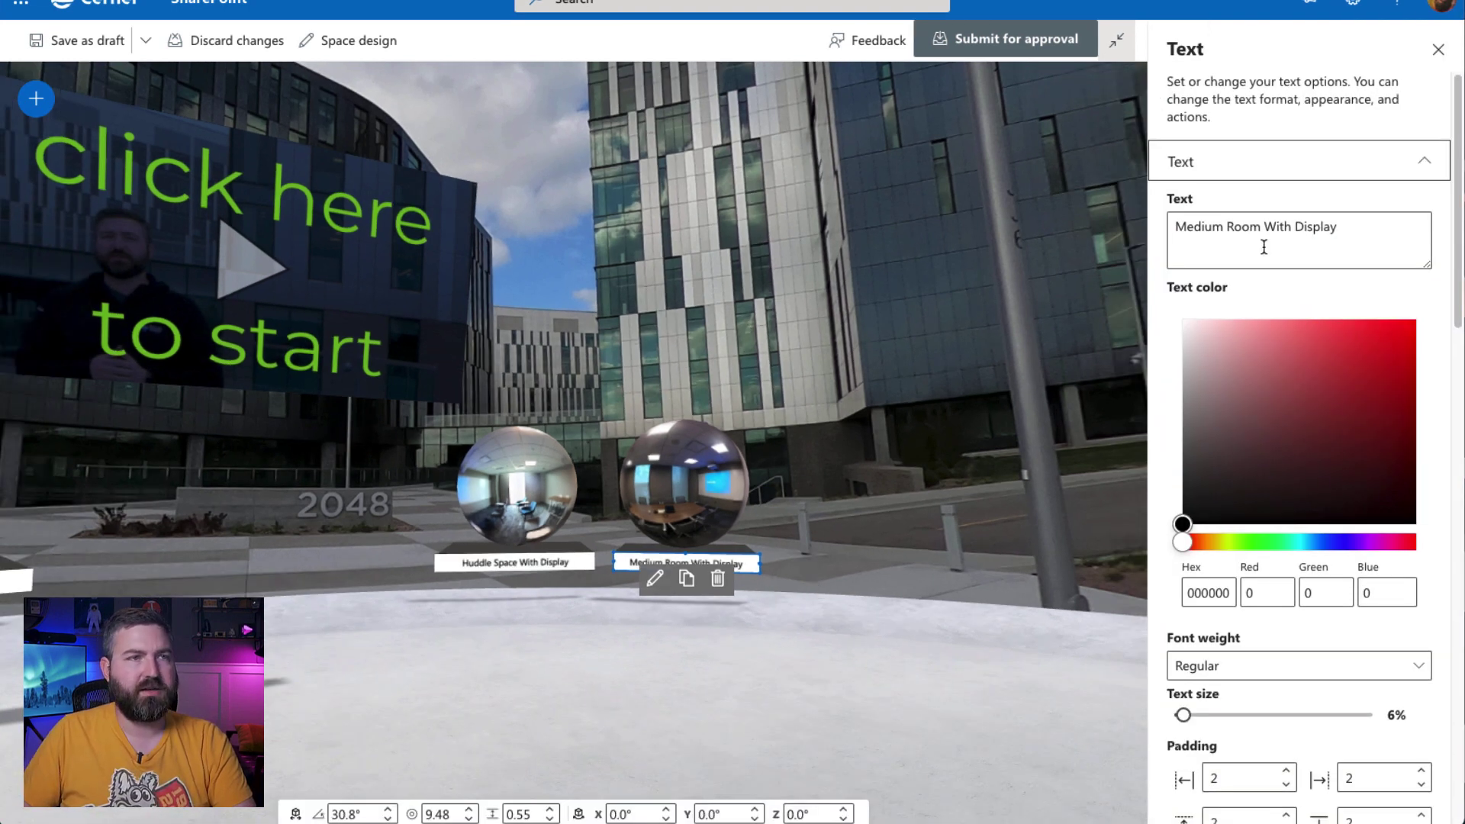
scroll(1418, 400, down, 1)
scroll(1418, 399, down, 6)
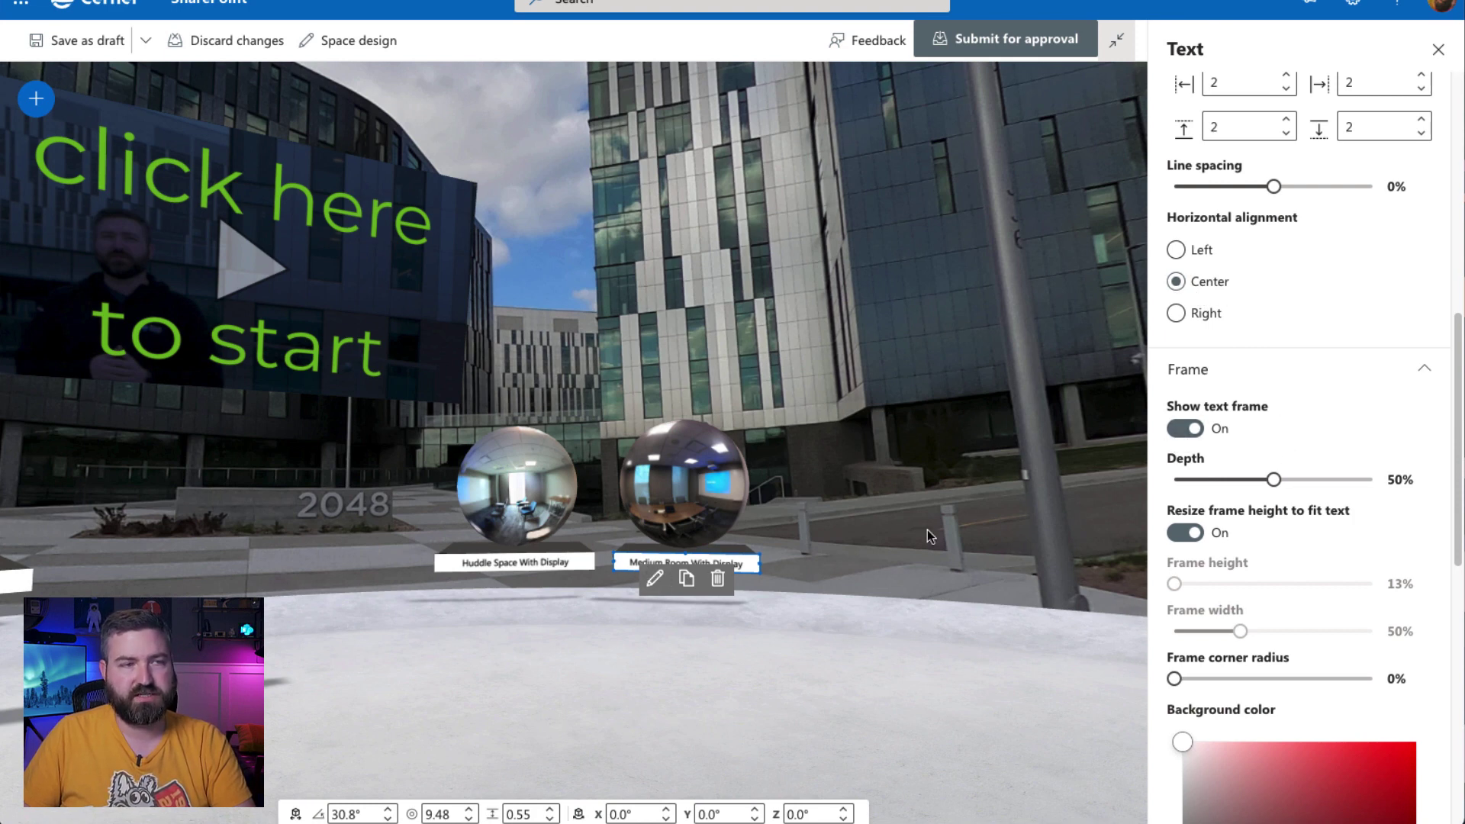
scroll(1366, 515, down, 1)
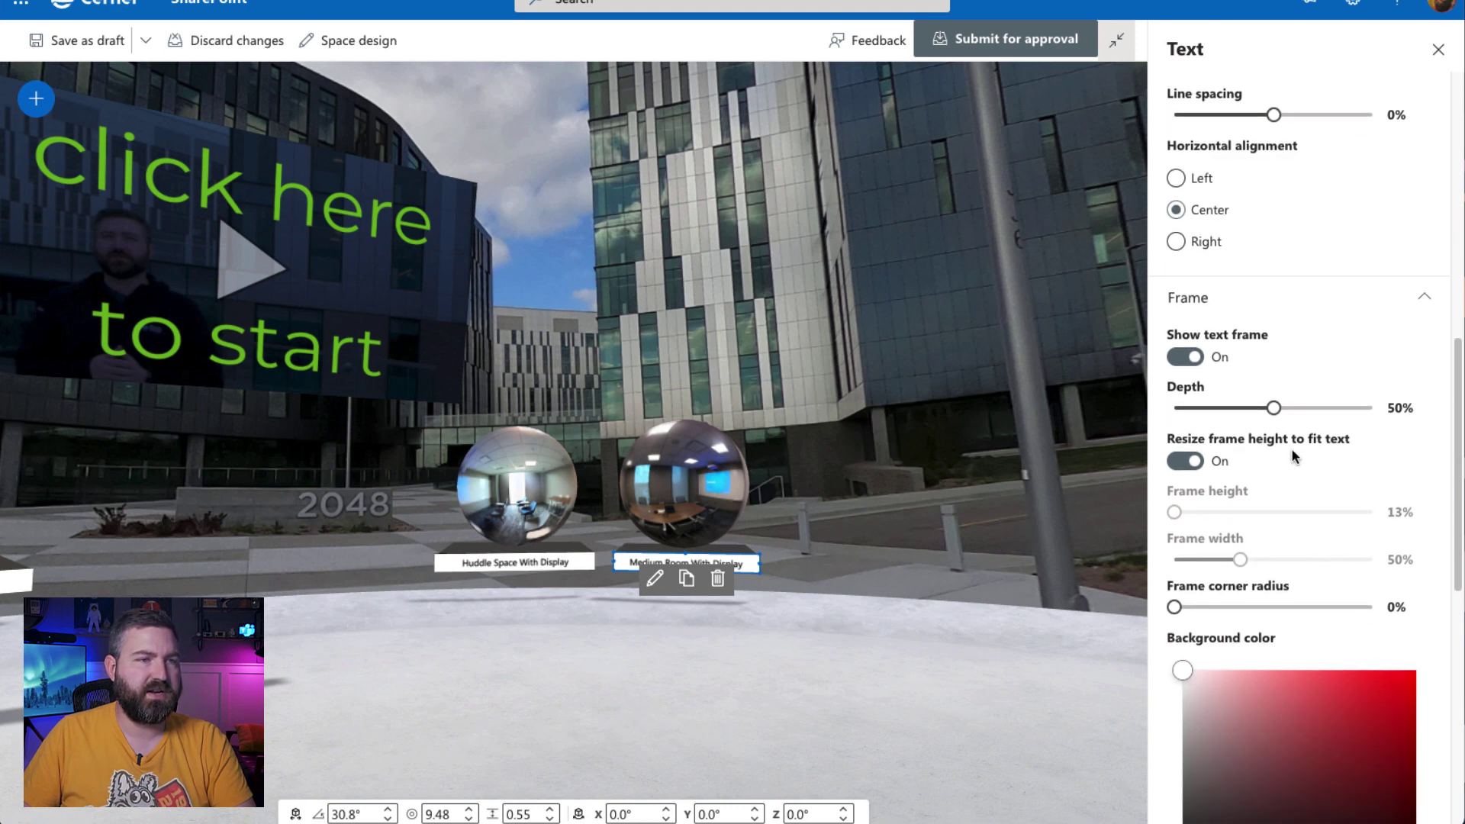
scroll(1432, 516, down, 8)
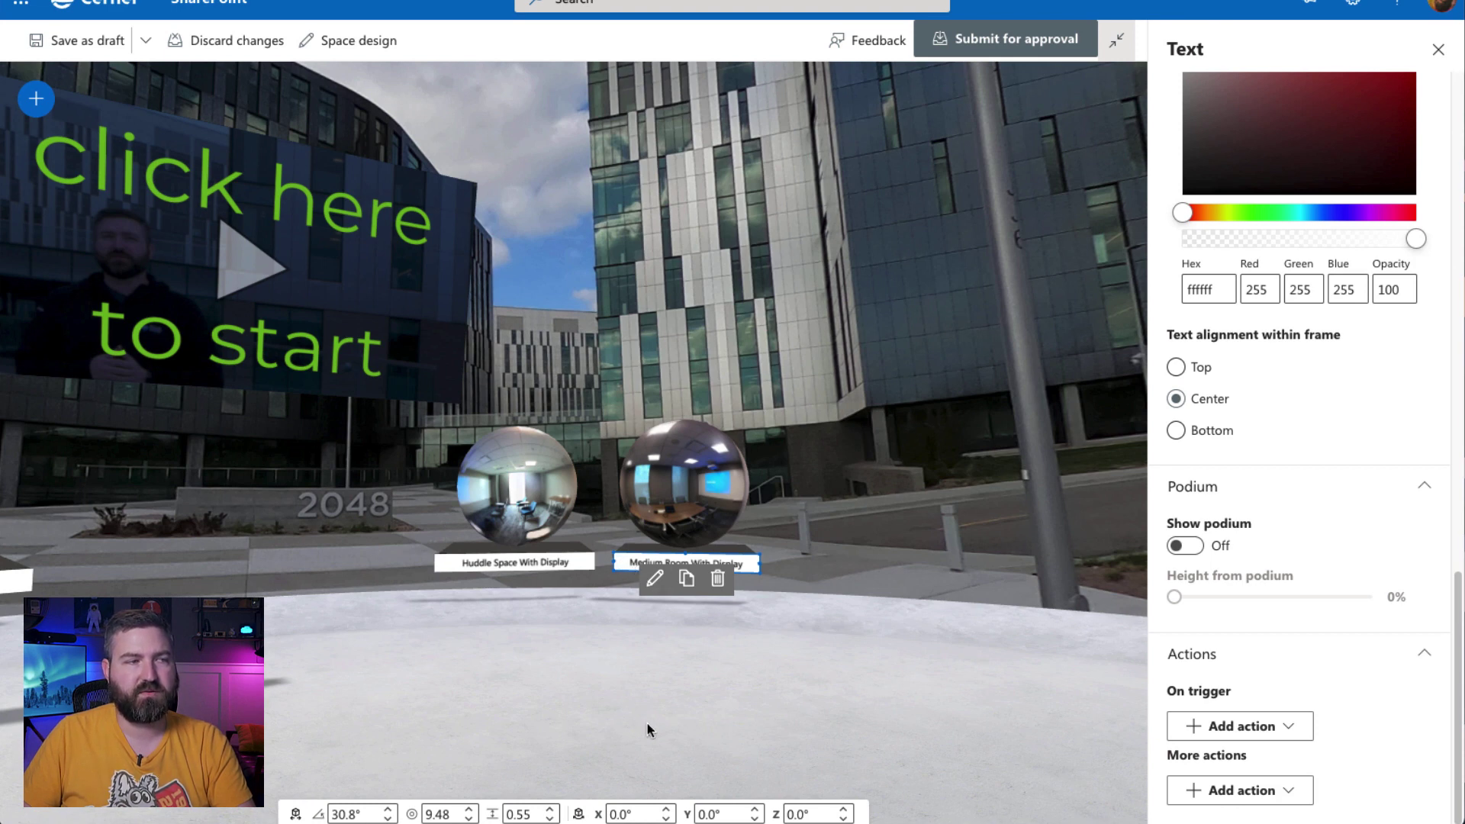
Show the 360° tour settings of the medium room sphere and select the Video-enabled Room sphere.
click(685, 489)
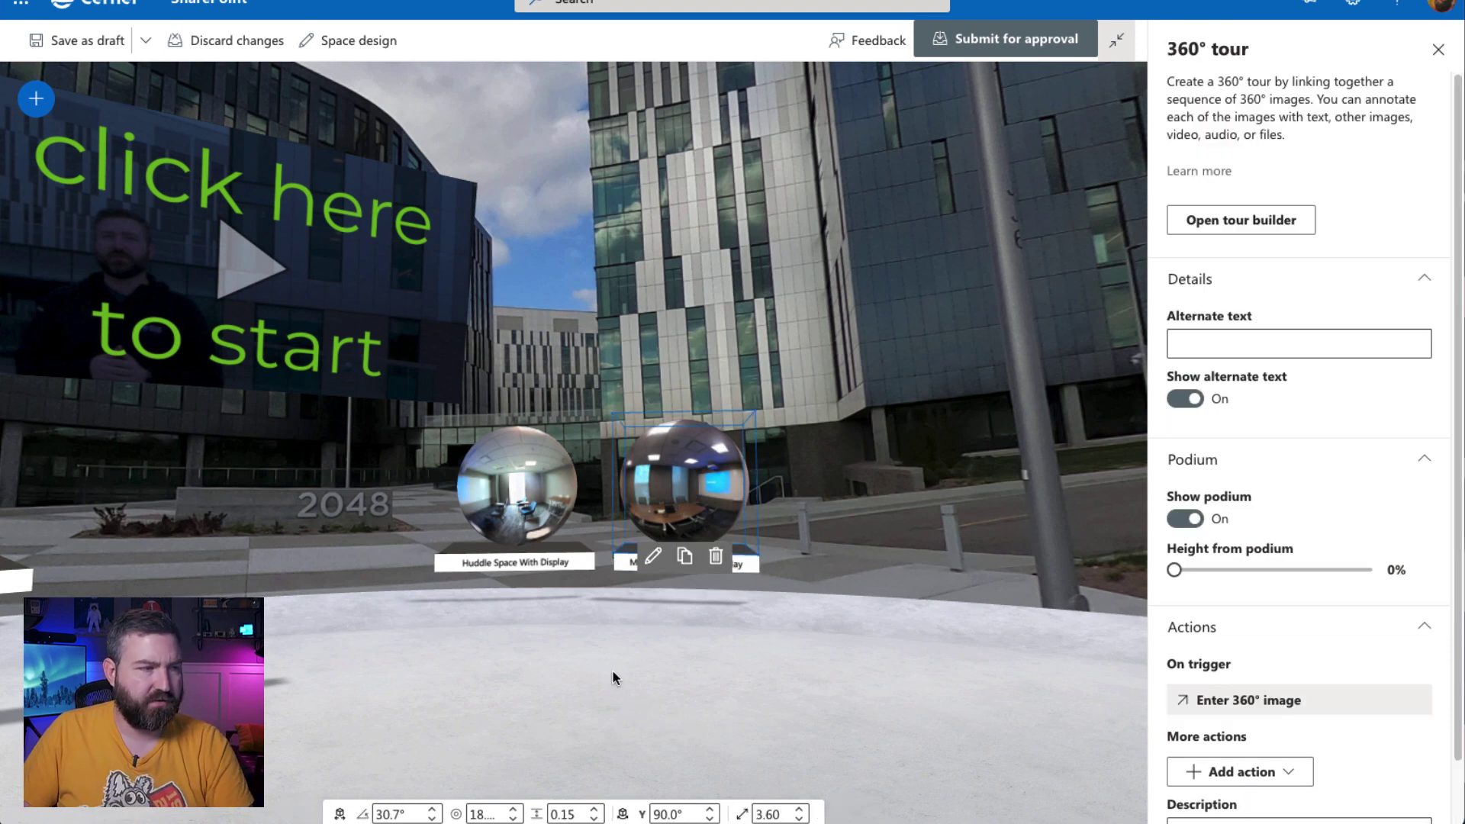
drag(301, 525, 670, 532)
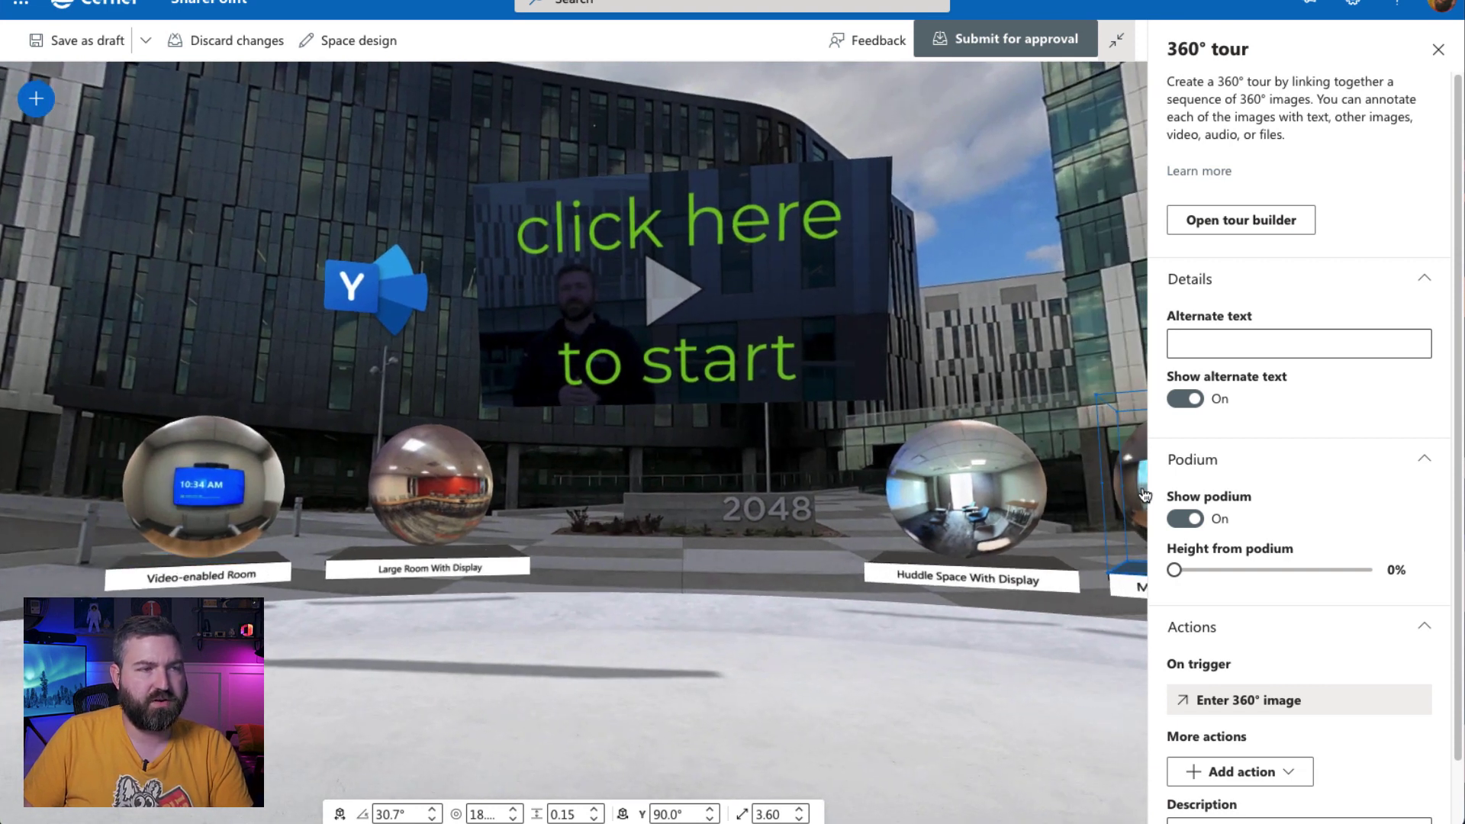
click(194, 479)
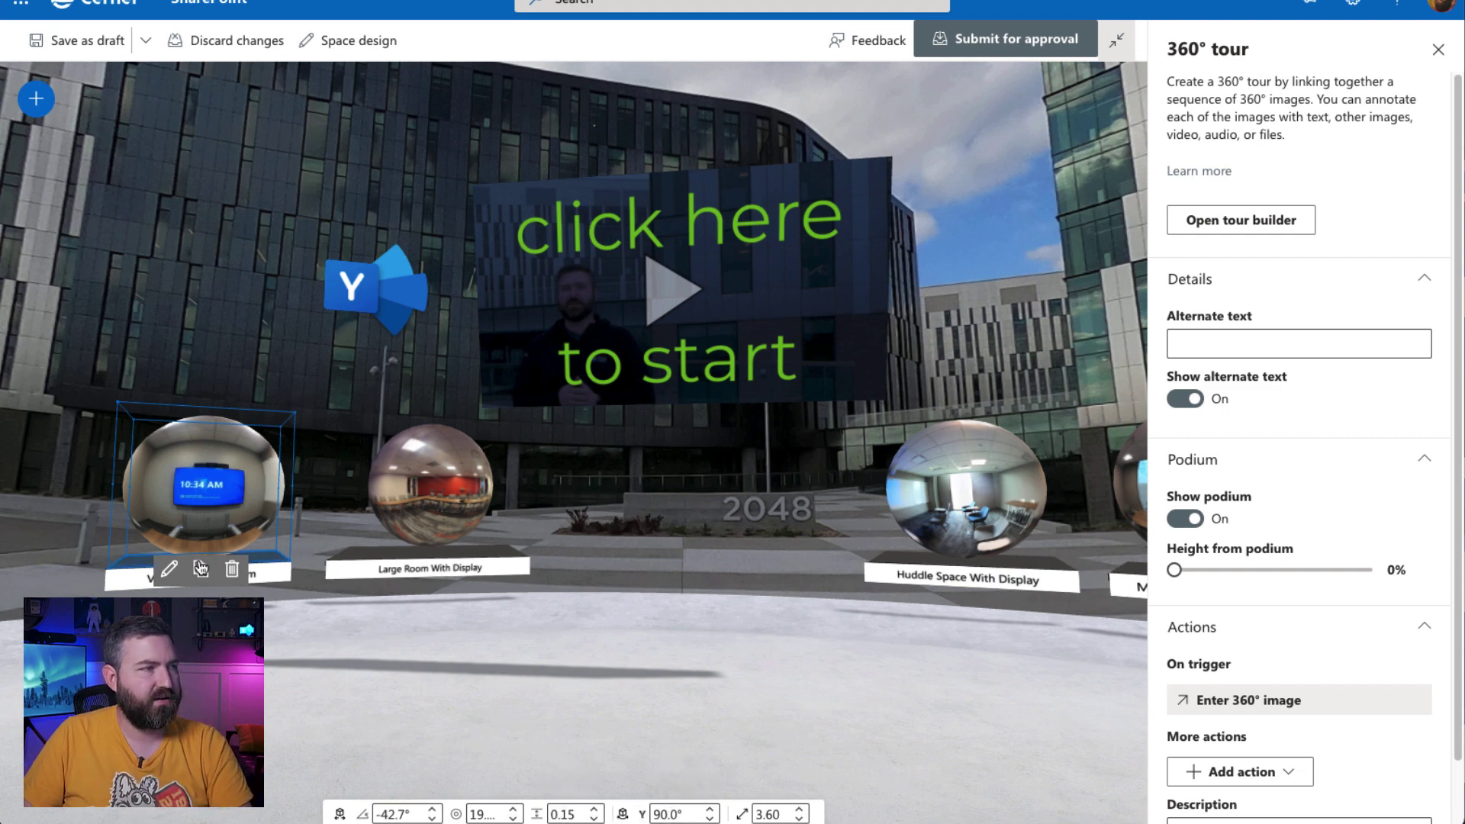
Duplicate the Large Room With Display tour sphere and set the copy's angle to about -5°.
click(455, 516)
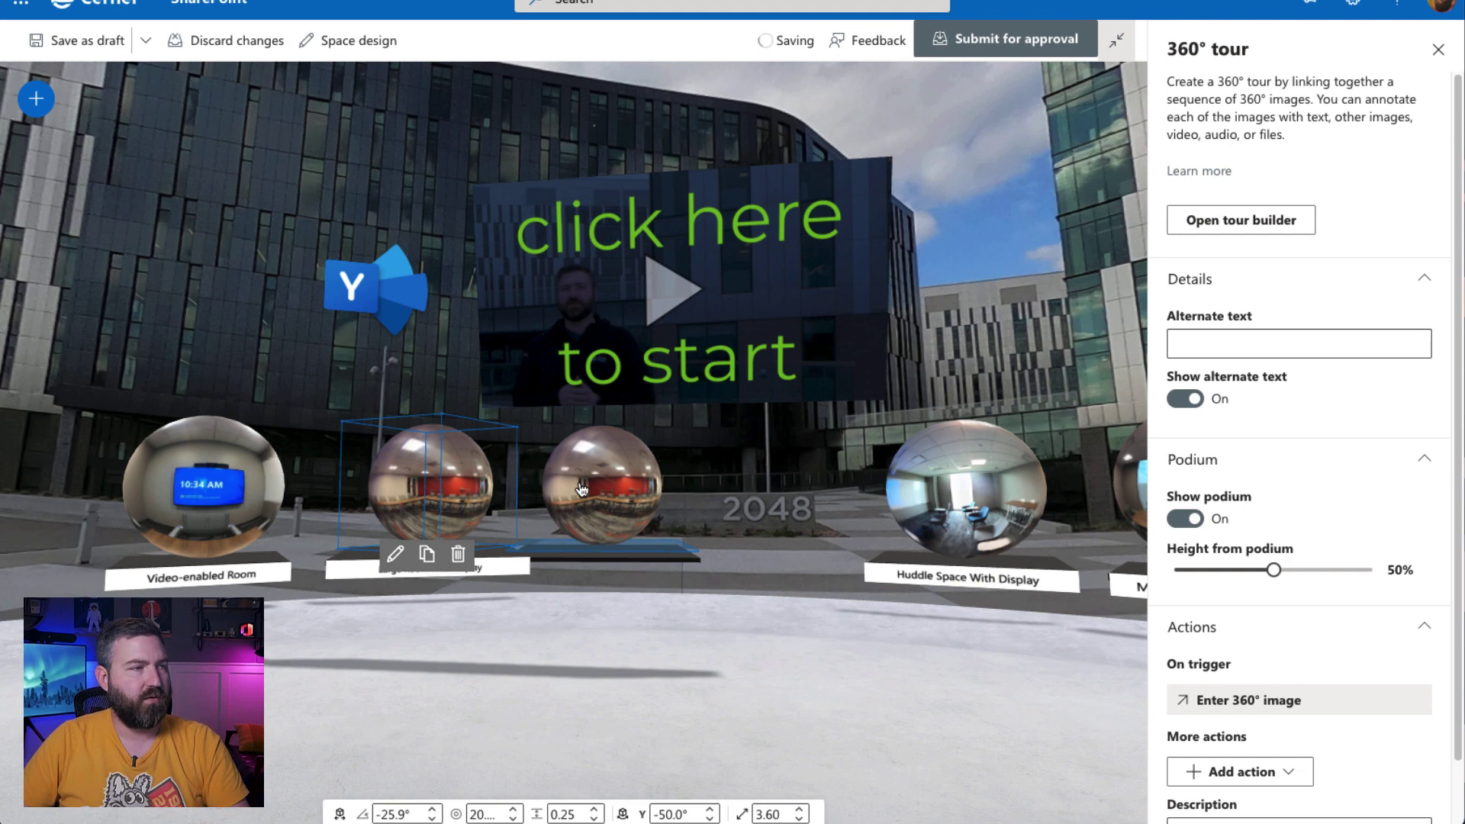
click(580, 482)
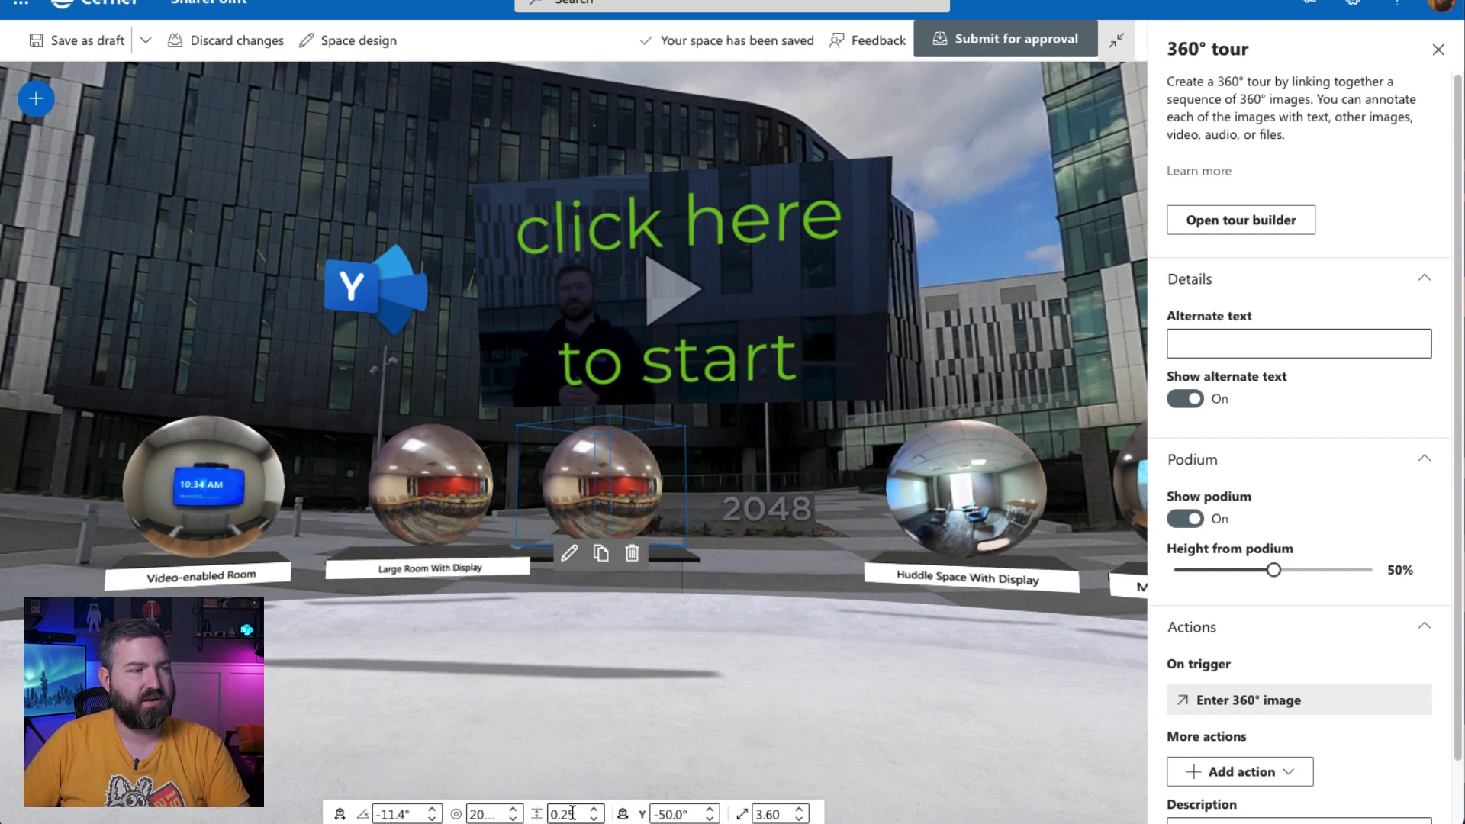
click(433, 810)
click(433, 810)
click(433, 810)
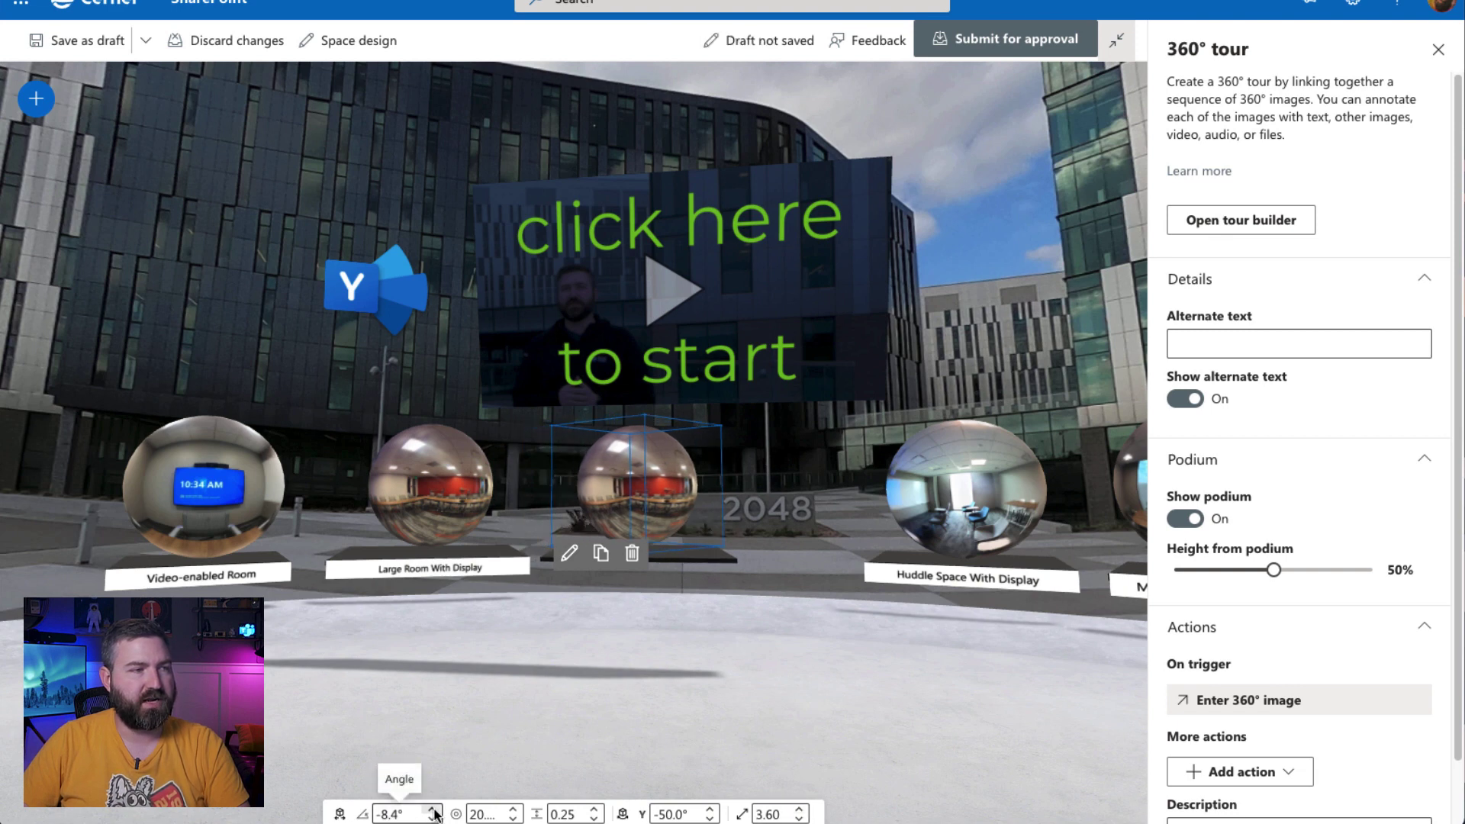
click(432, 810)
click(433, 819)
click(433, 819)
click(433, 819)
click(433, 811)
click(432, 811)
click(433, 811)
click(433, 811)
click(432, 810)
click(433, 810)
click(432, 811)
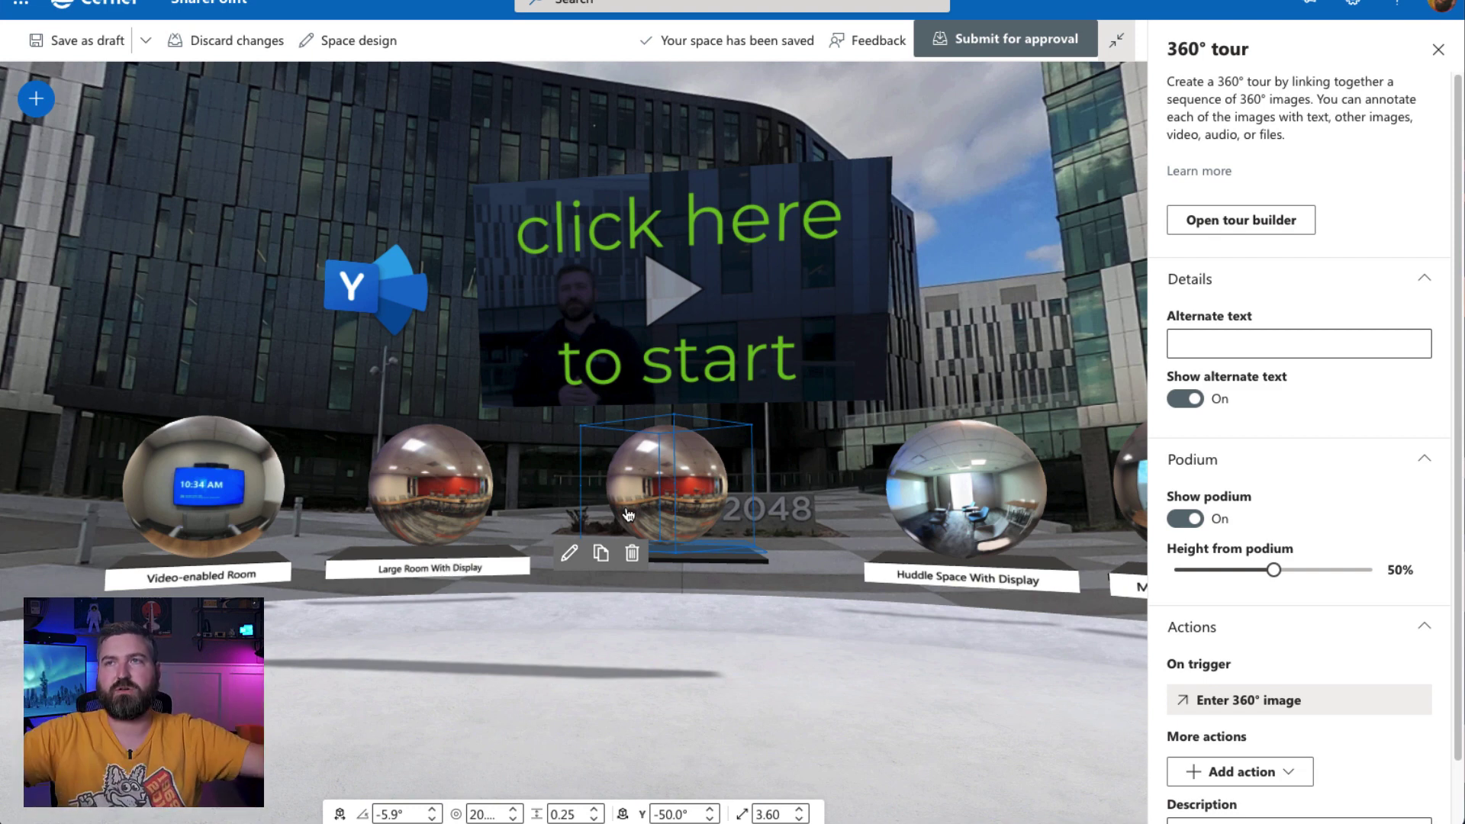
click(432, 810)
click(432, 811)
click(431, 818)
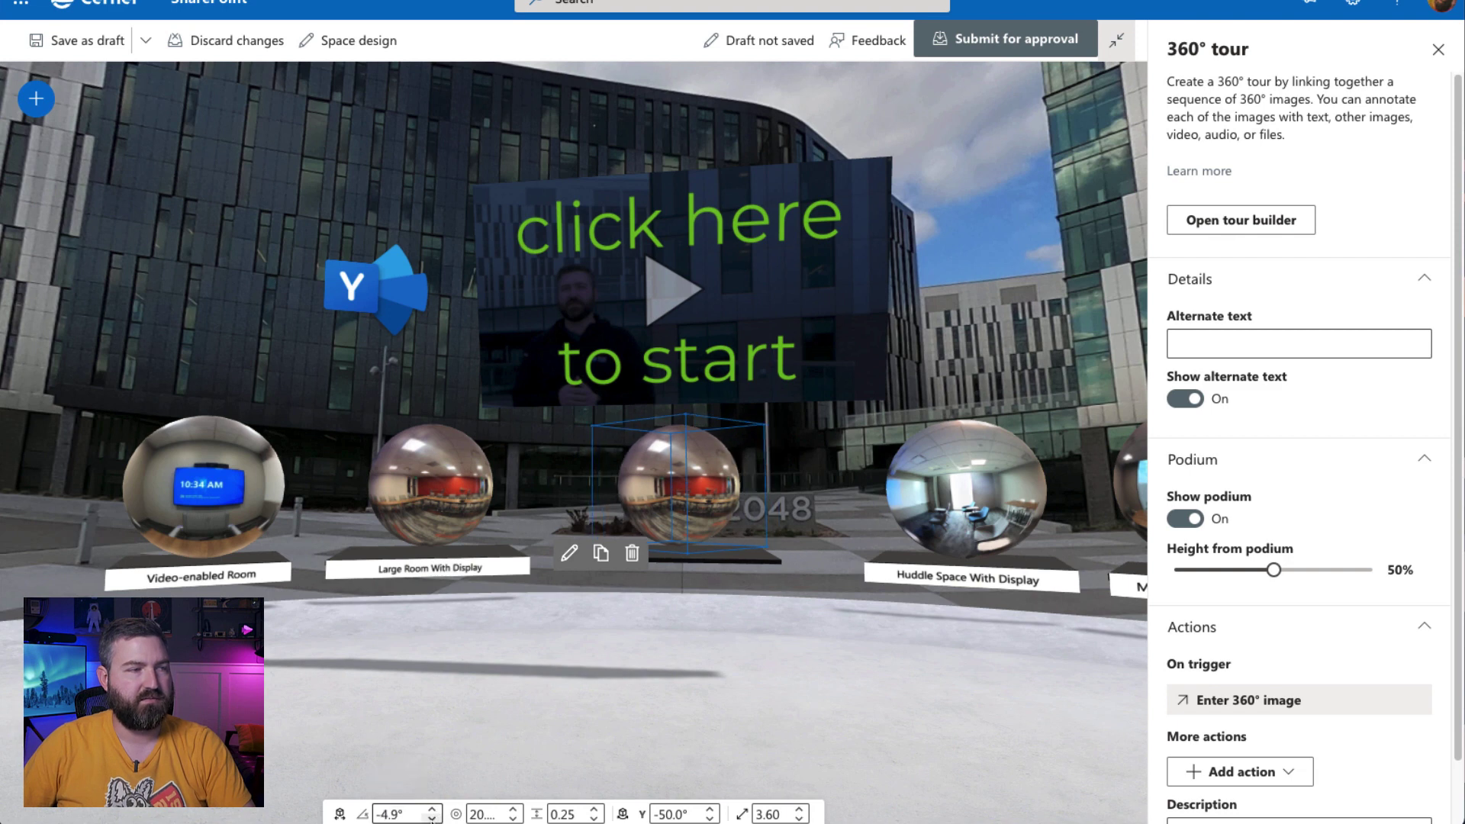
Duplicate the Large Room With Display text label and set the copy's angle to about -5.2° so it sits beneath the duplicated sphere.
click(460, 574)
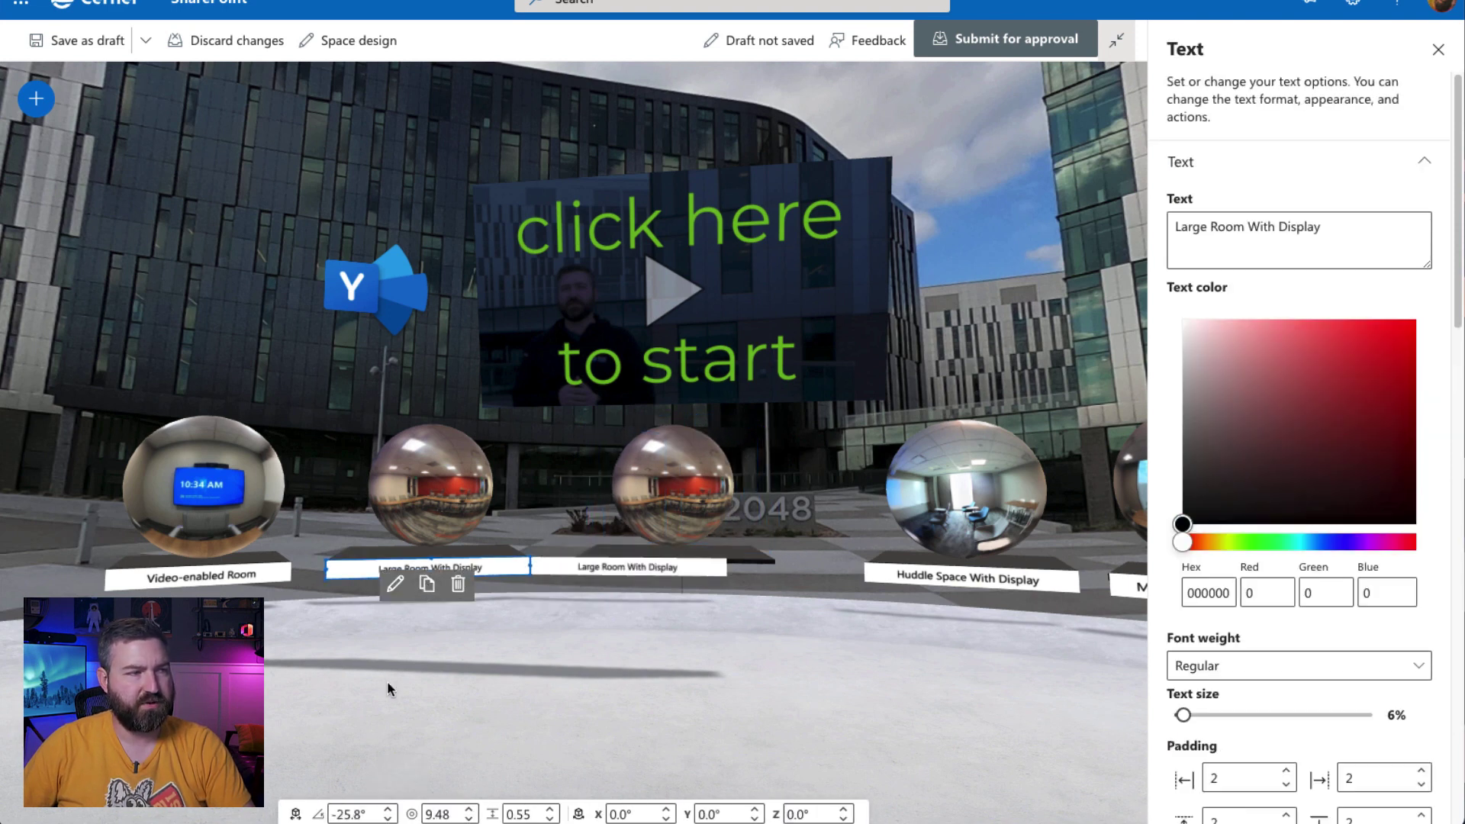
click(388, 810)
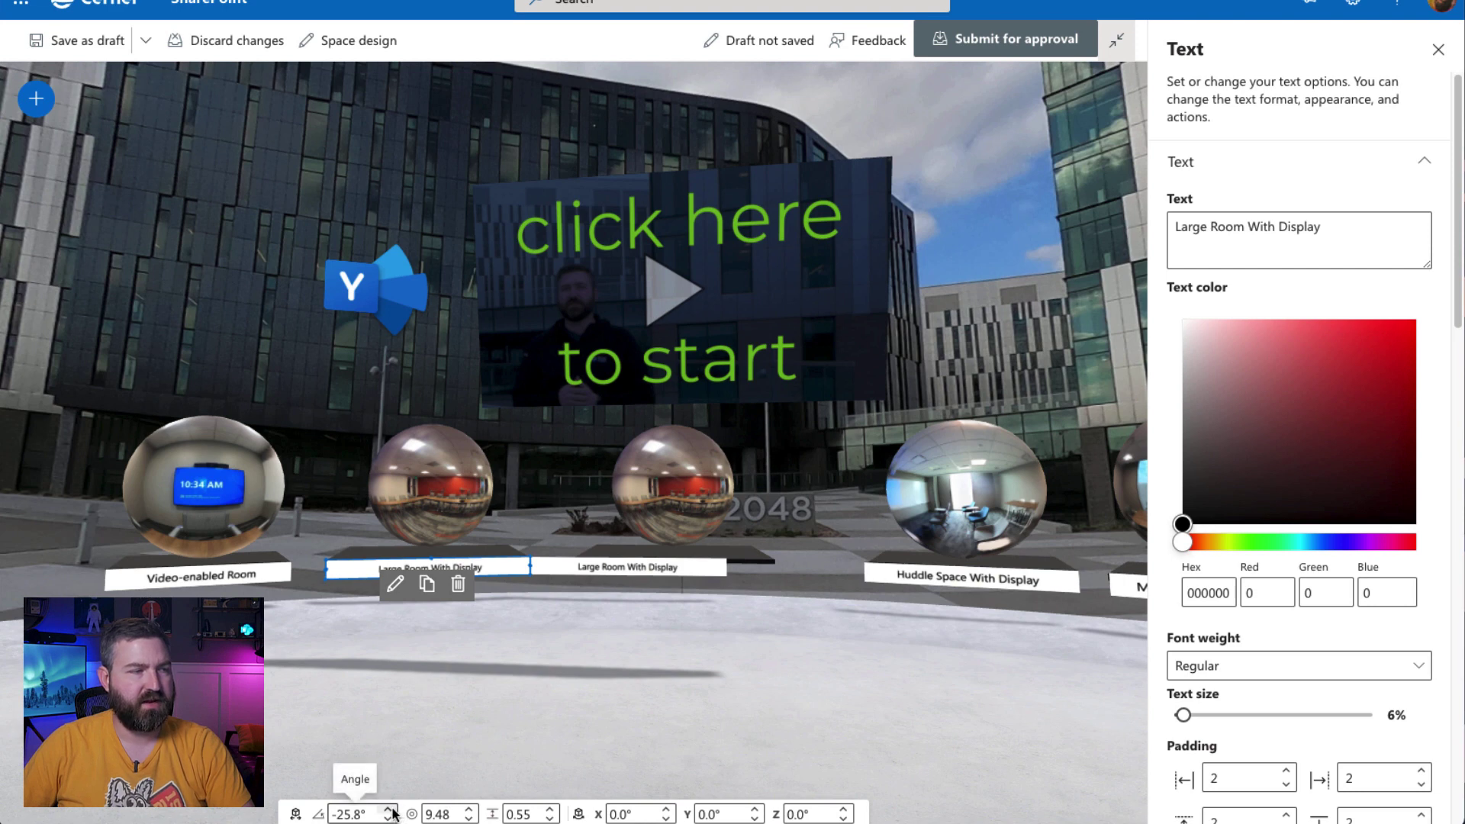
click(388, 819)
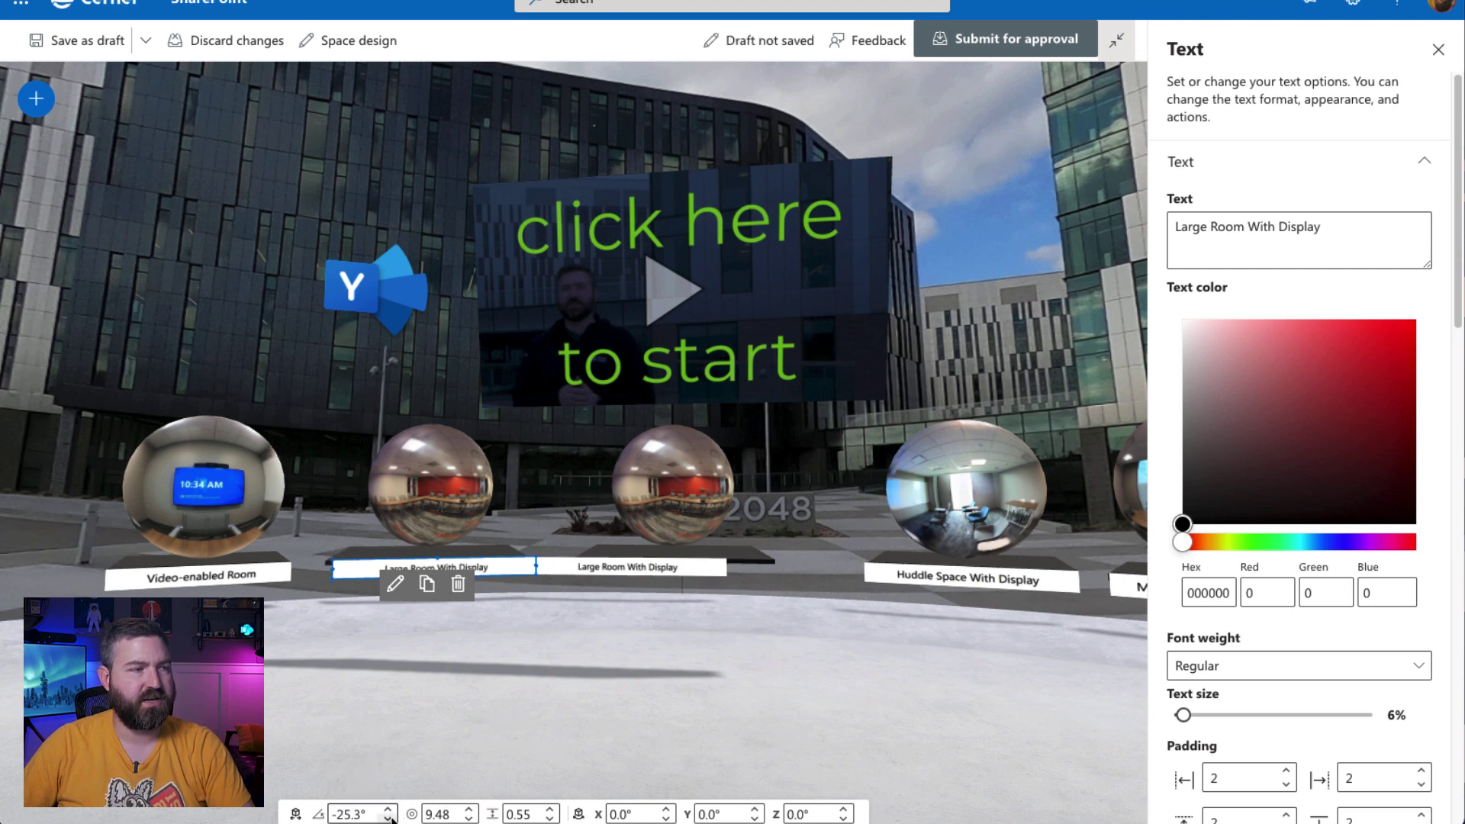
click(620, 569)
click(388, 810)
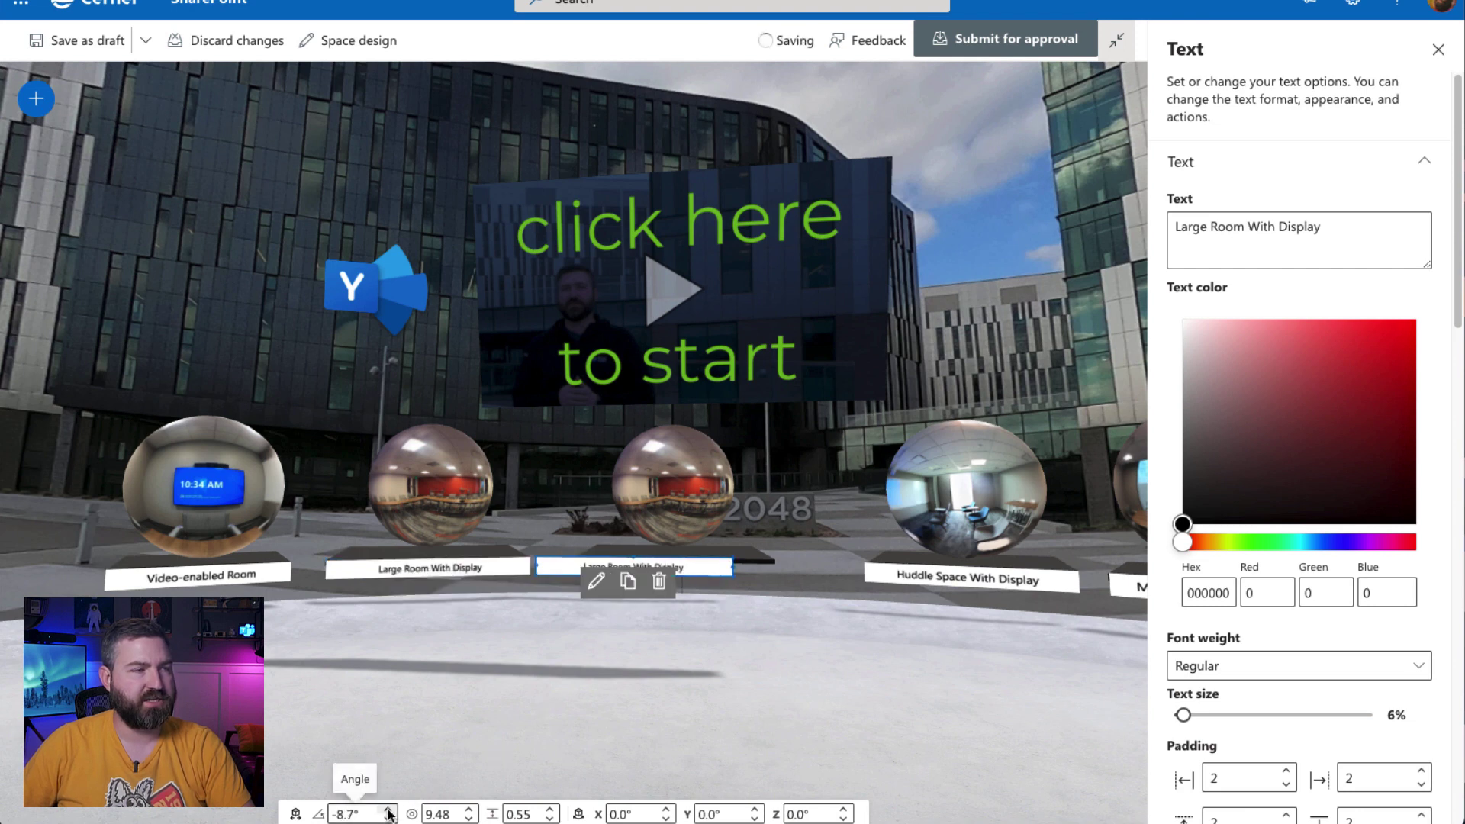
click(388, 810)
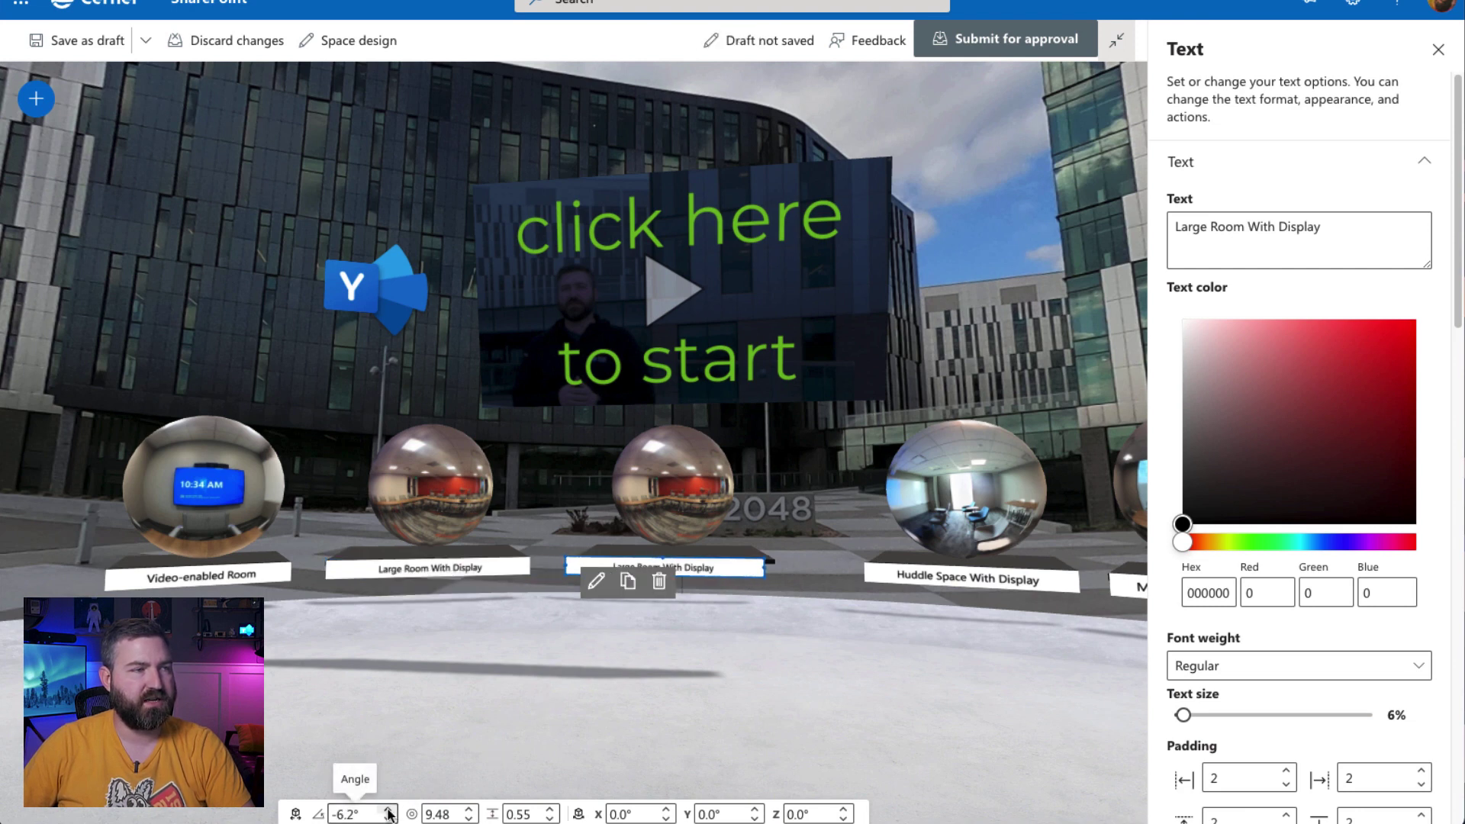
click(388, 809)
click(388, 810)
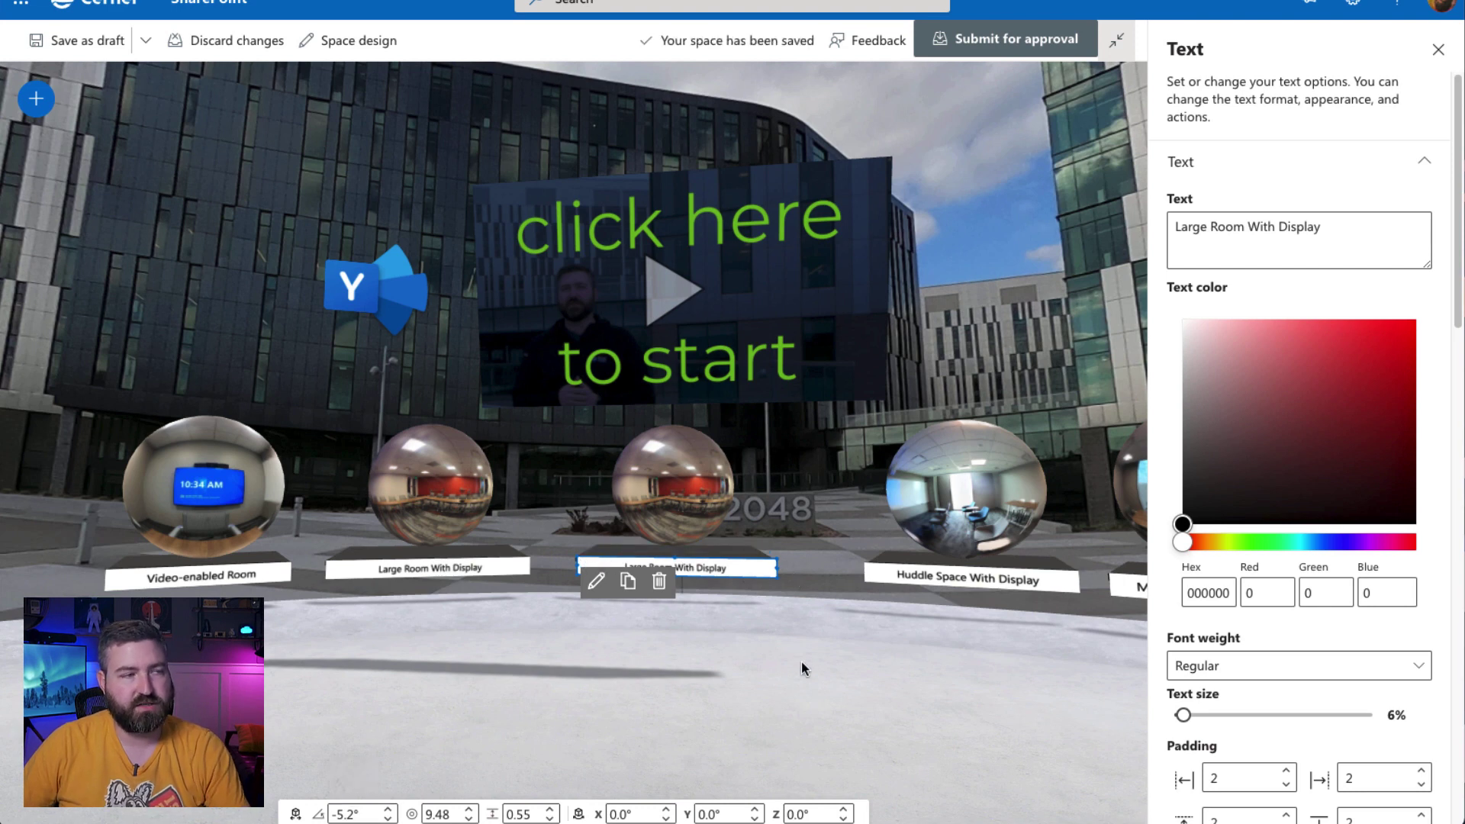
click(868, 698)
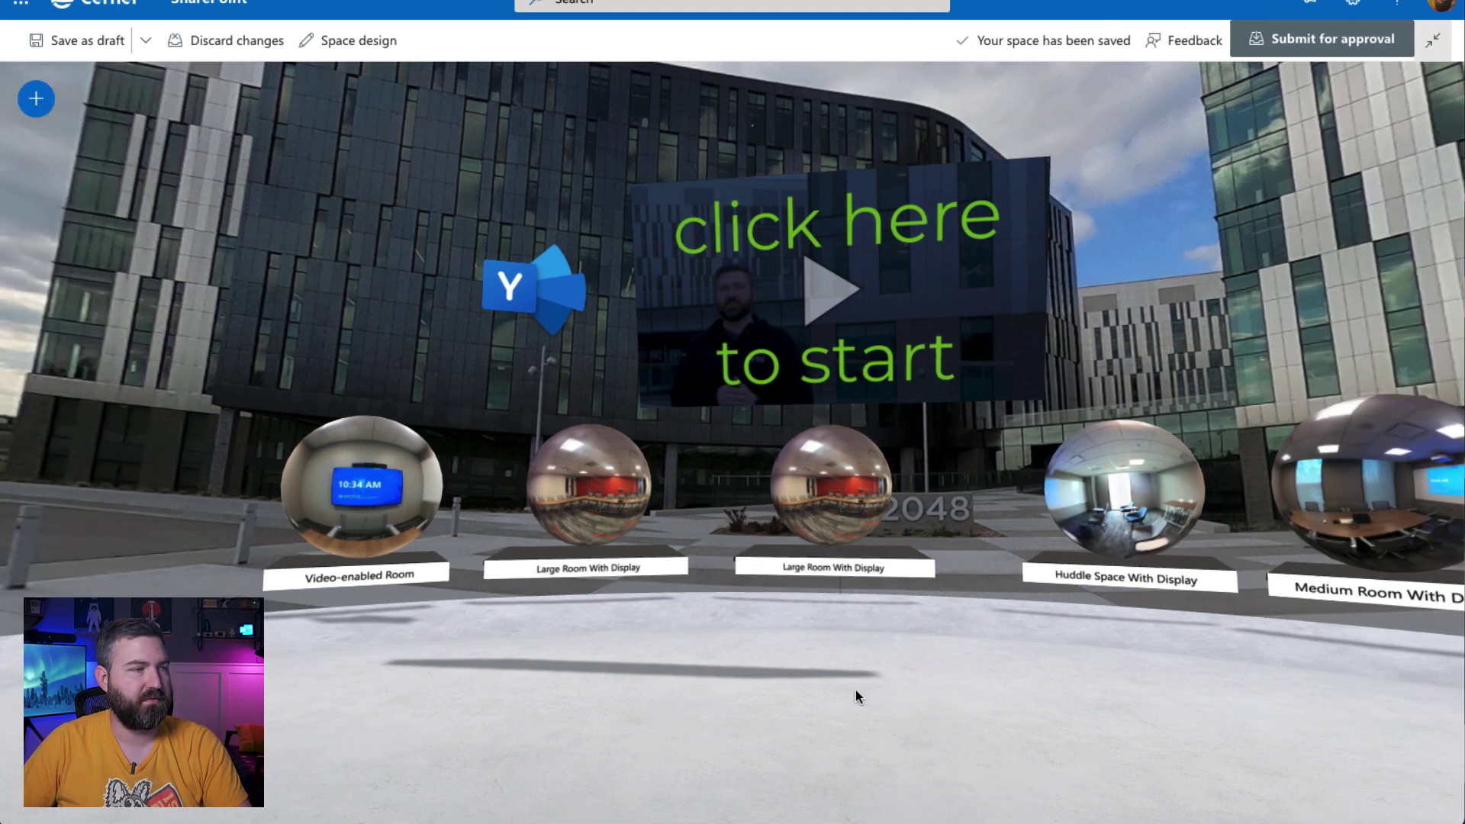
Delete the duplicated Large Room With Display label and the duplicated tour sphere above it.
click(819, 582)
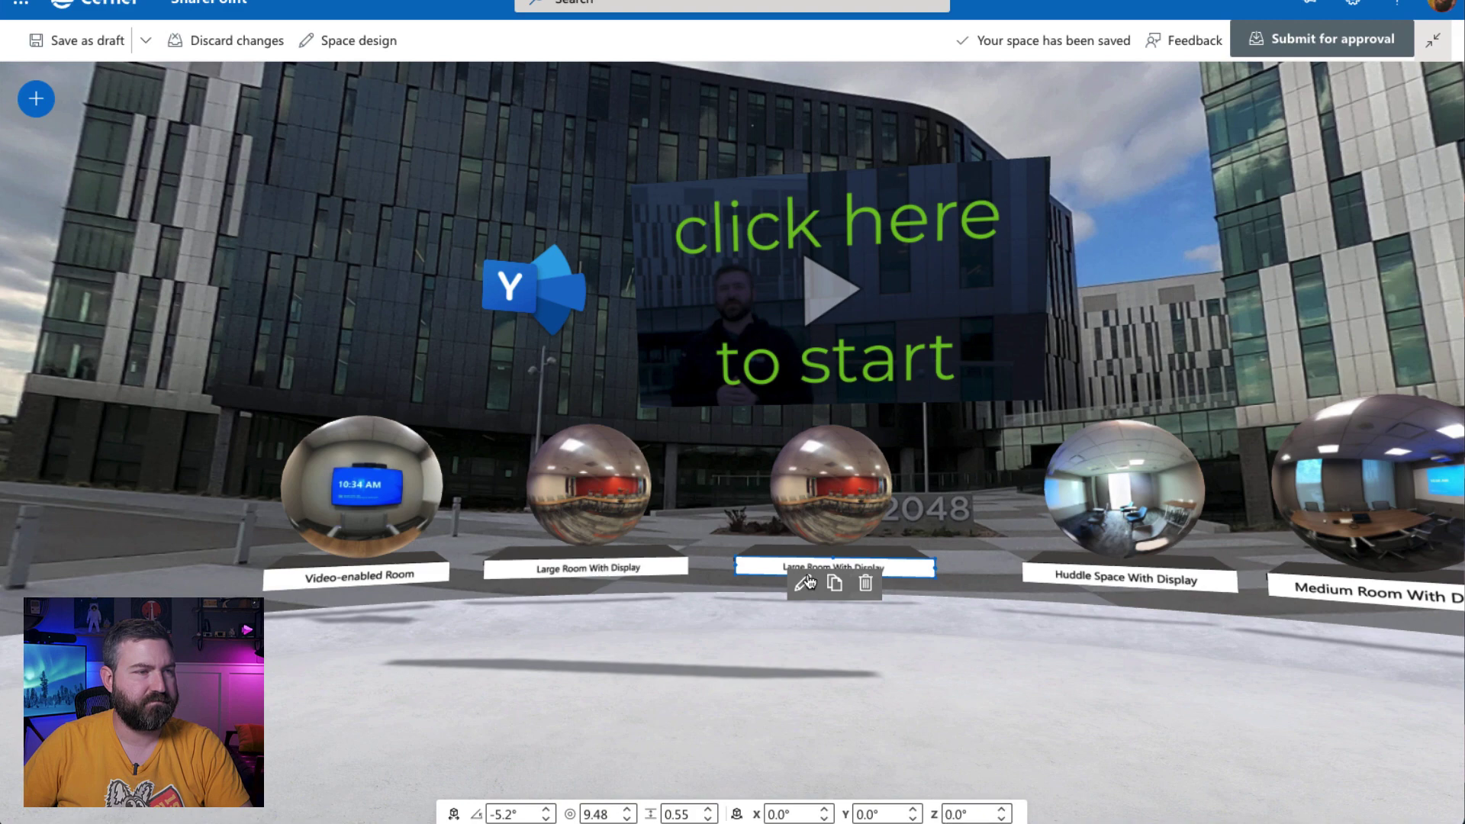
click(866, 583)
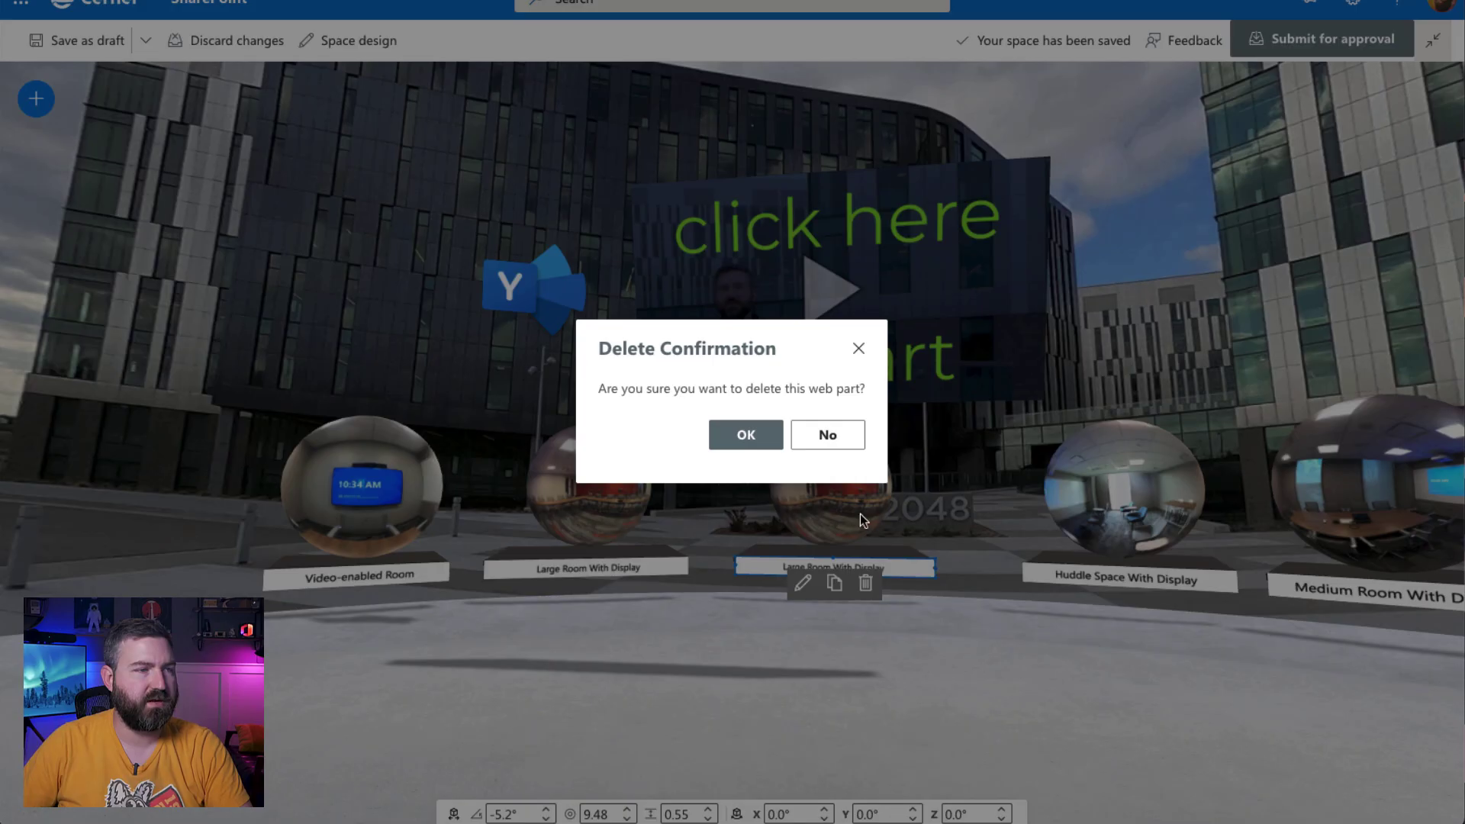
click(749, 433)
click(815, 524)
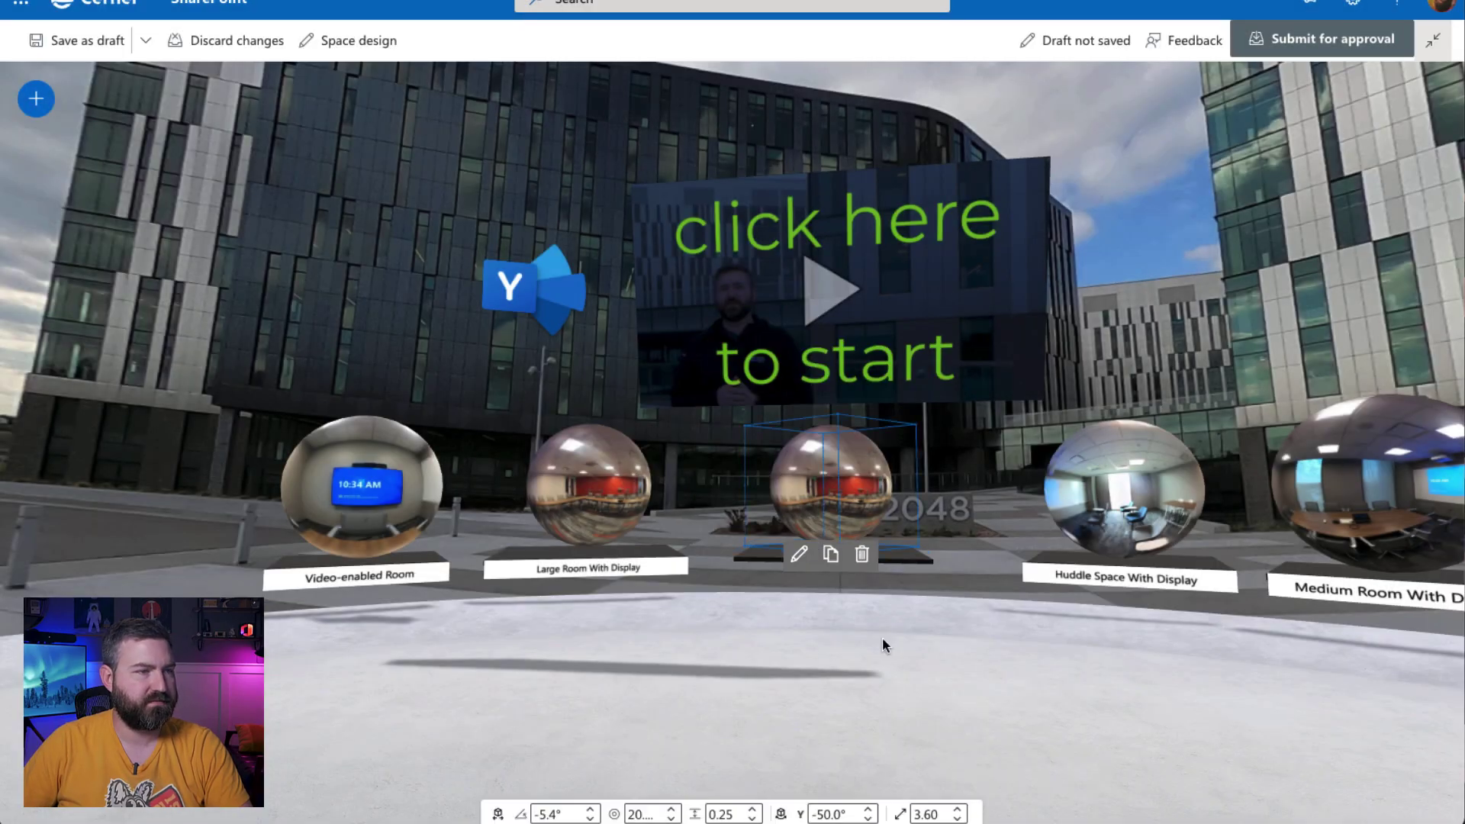
click(861, 554)
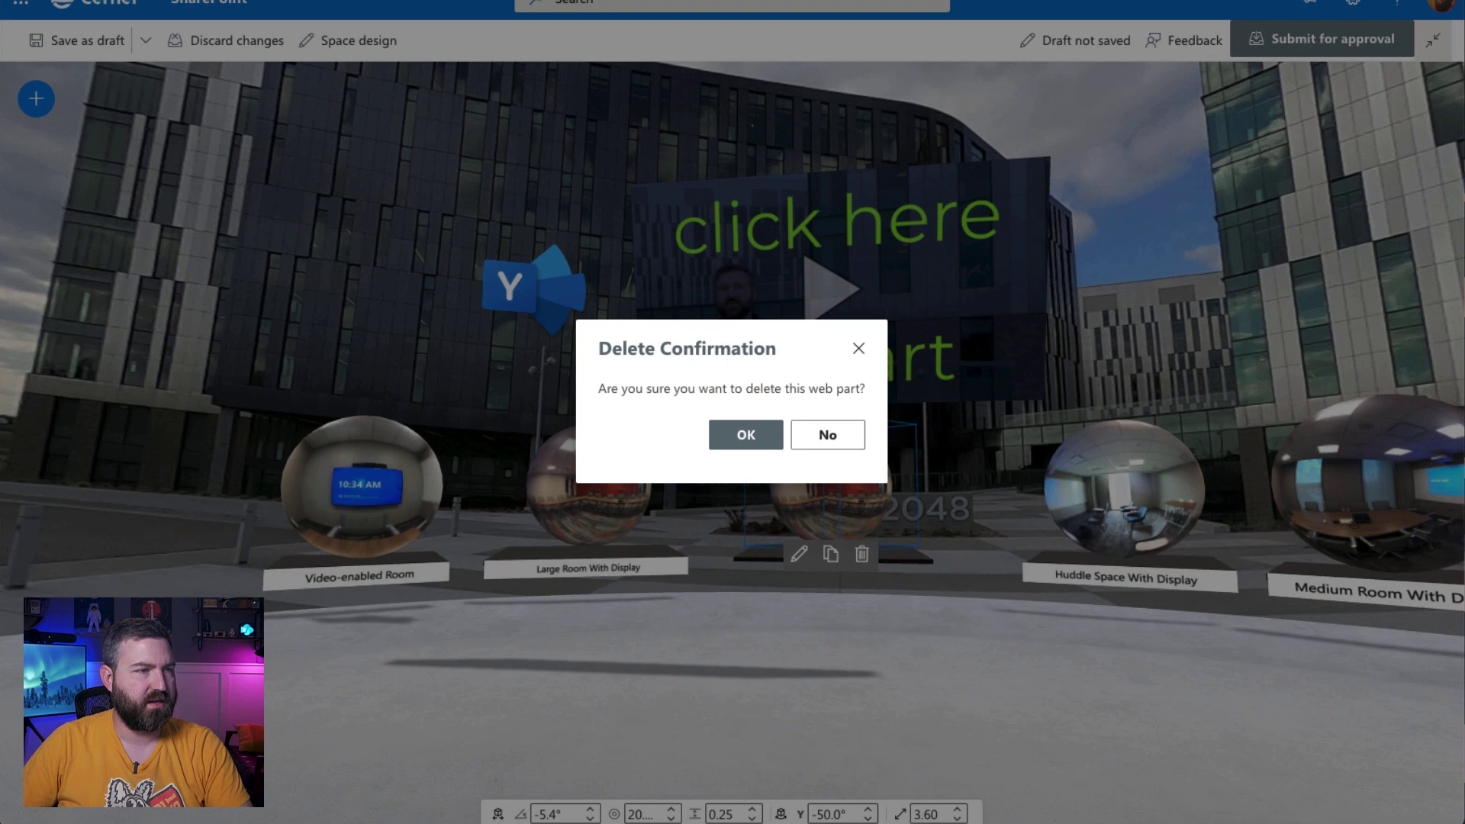
click(732, 445)
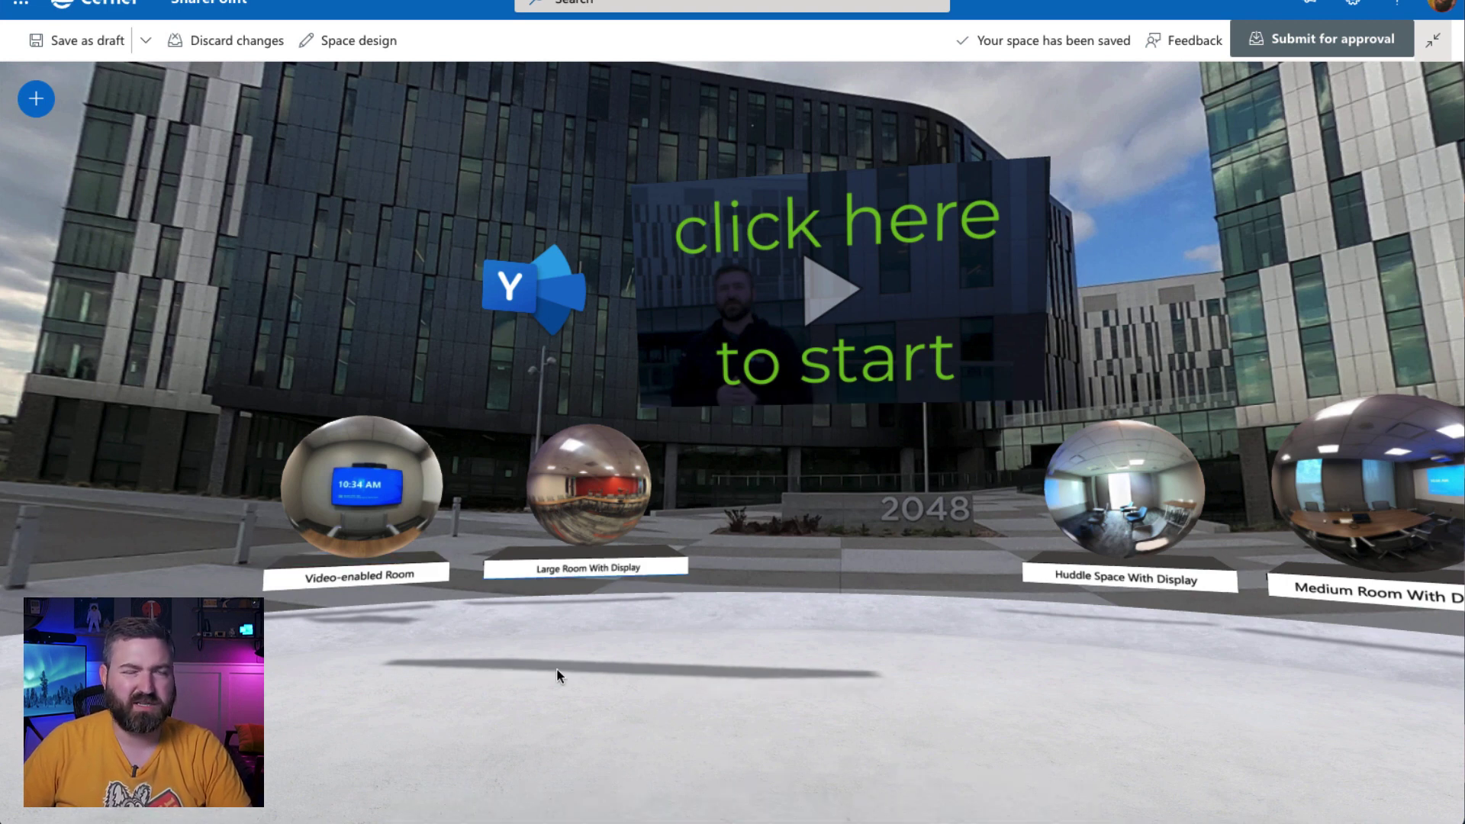
Place a 360° tour in the centre of the plaza floor using the large training-room image from the recent images, and save the space as draft.
drag(839, 629, 661, 530)
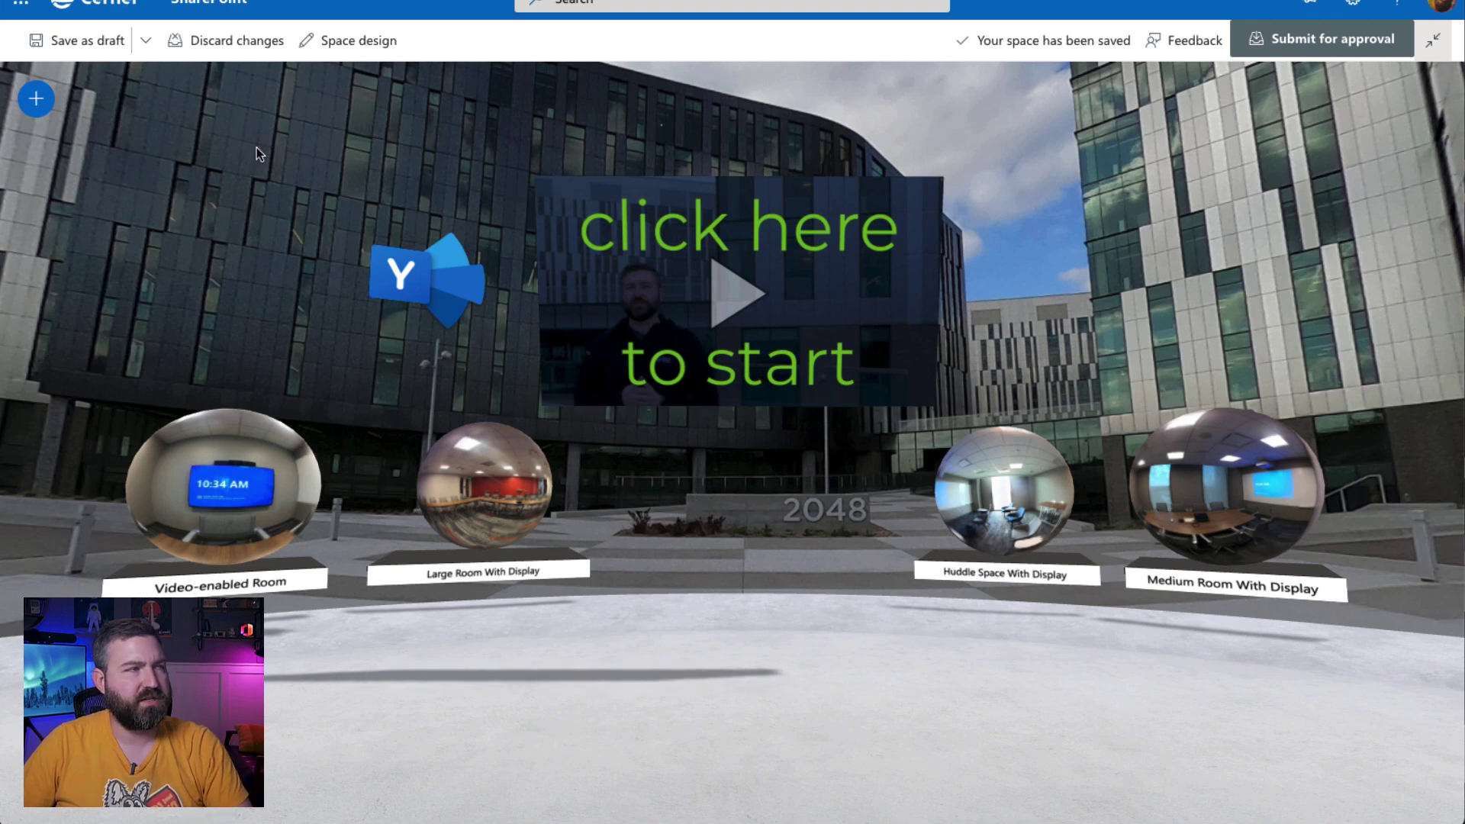
click(36, 111)
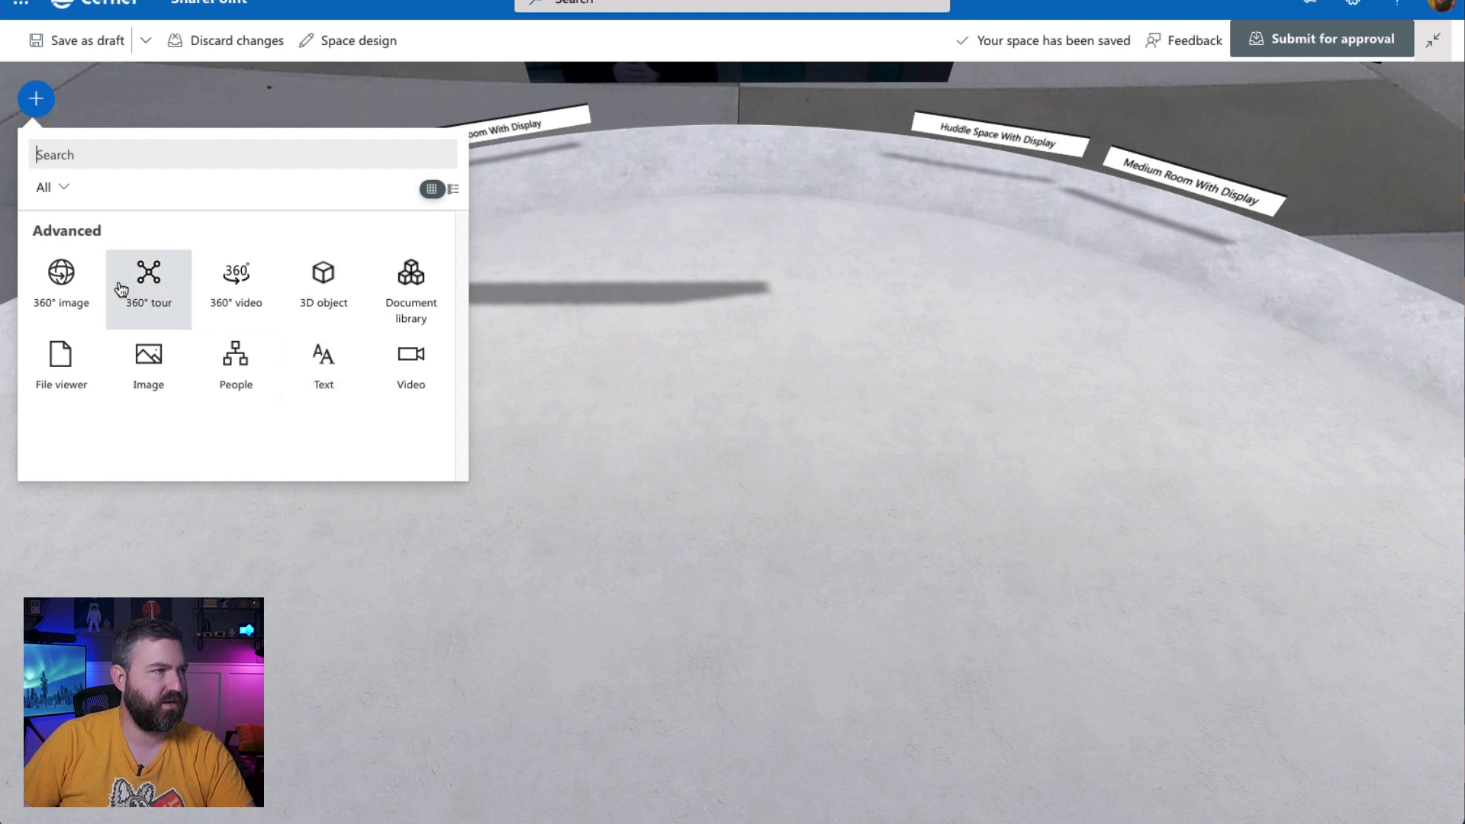
click(158, 289)
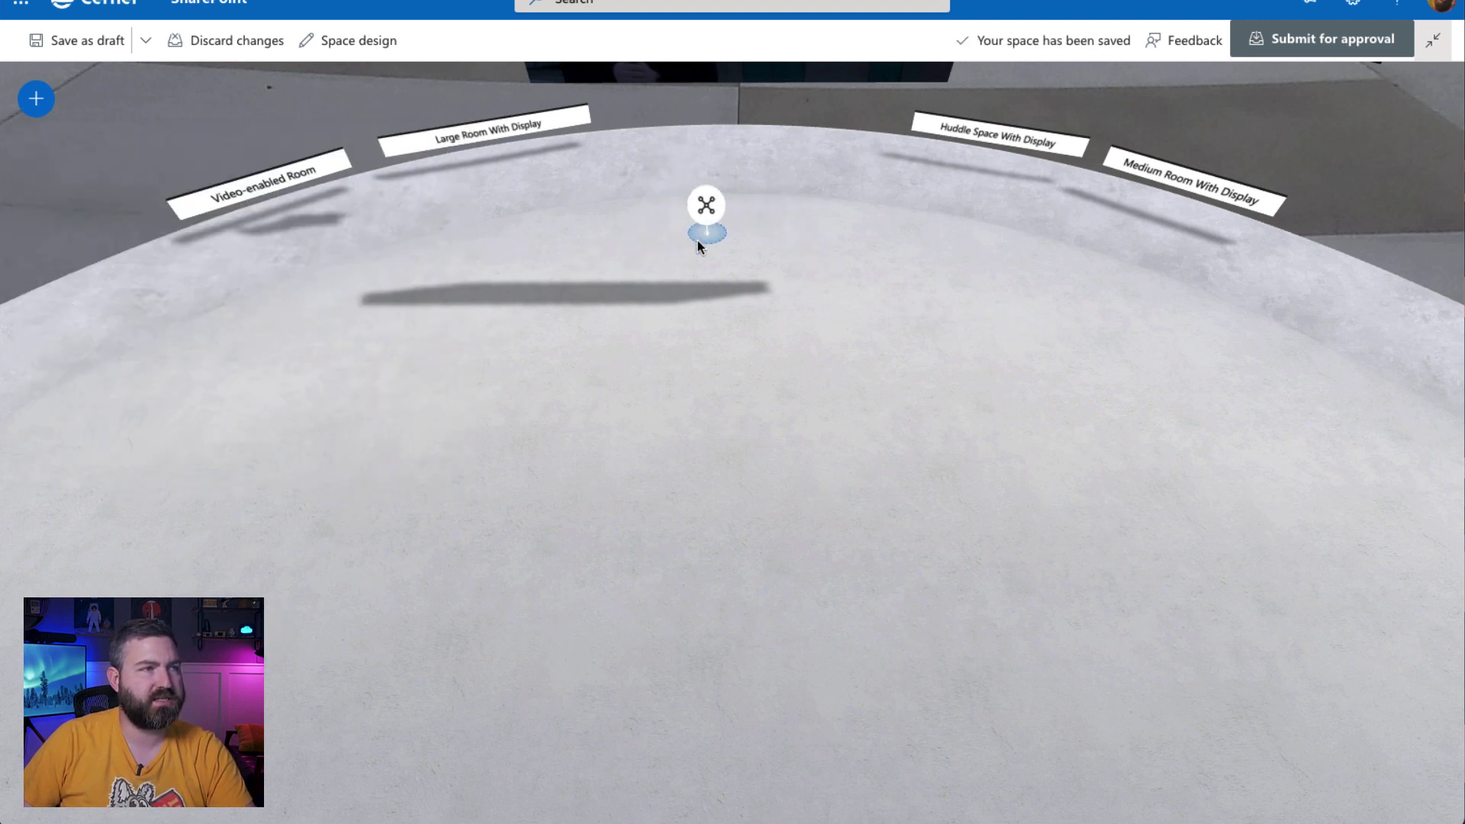
click(762, 223)
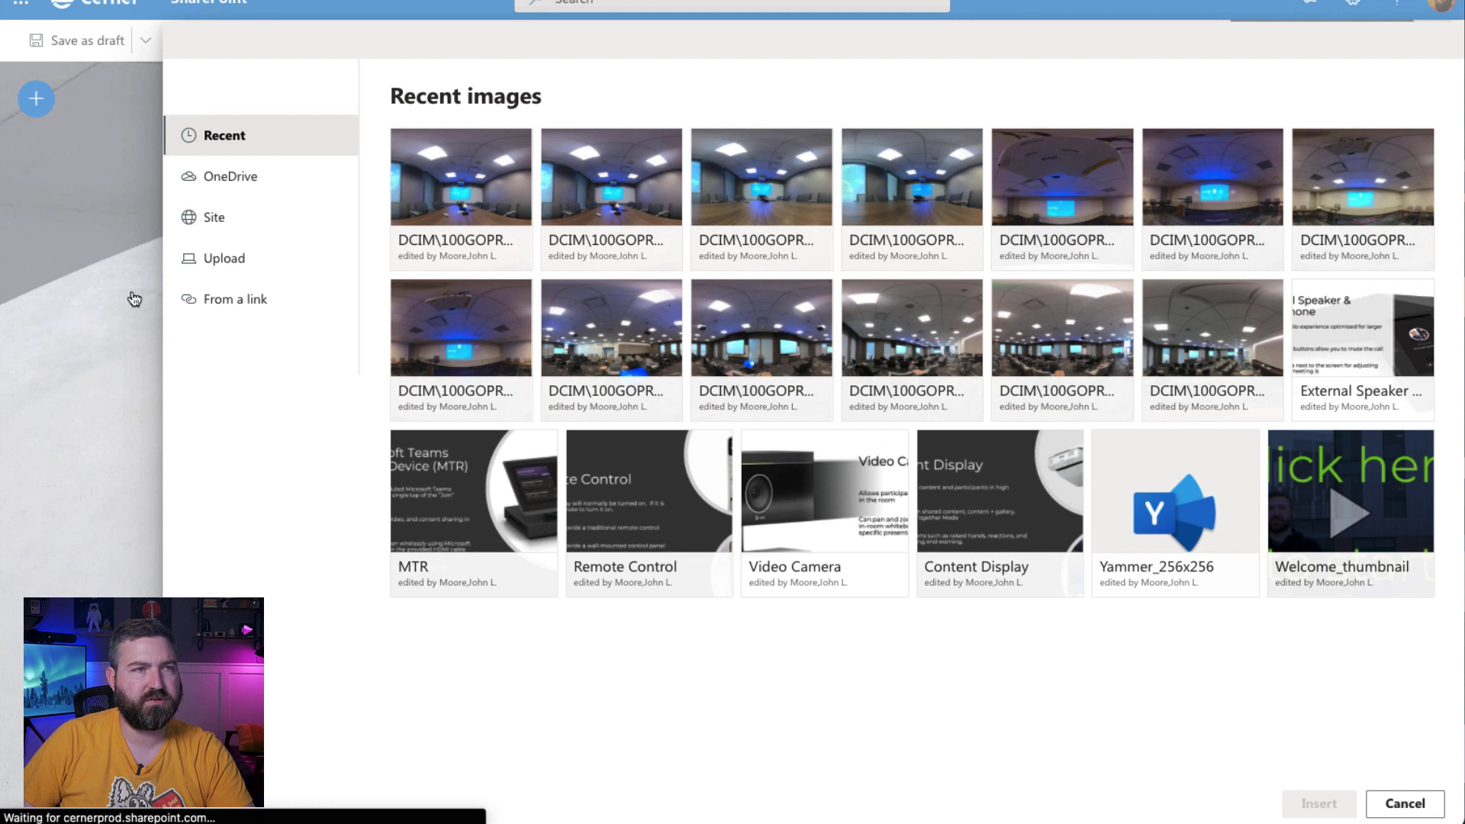
click(774, 329)
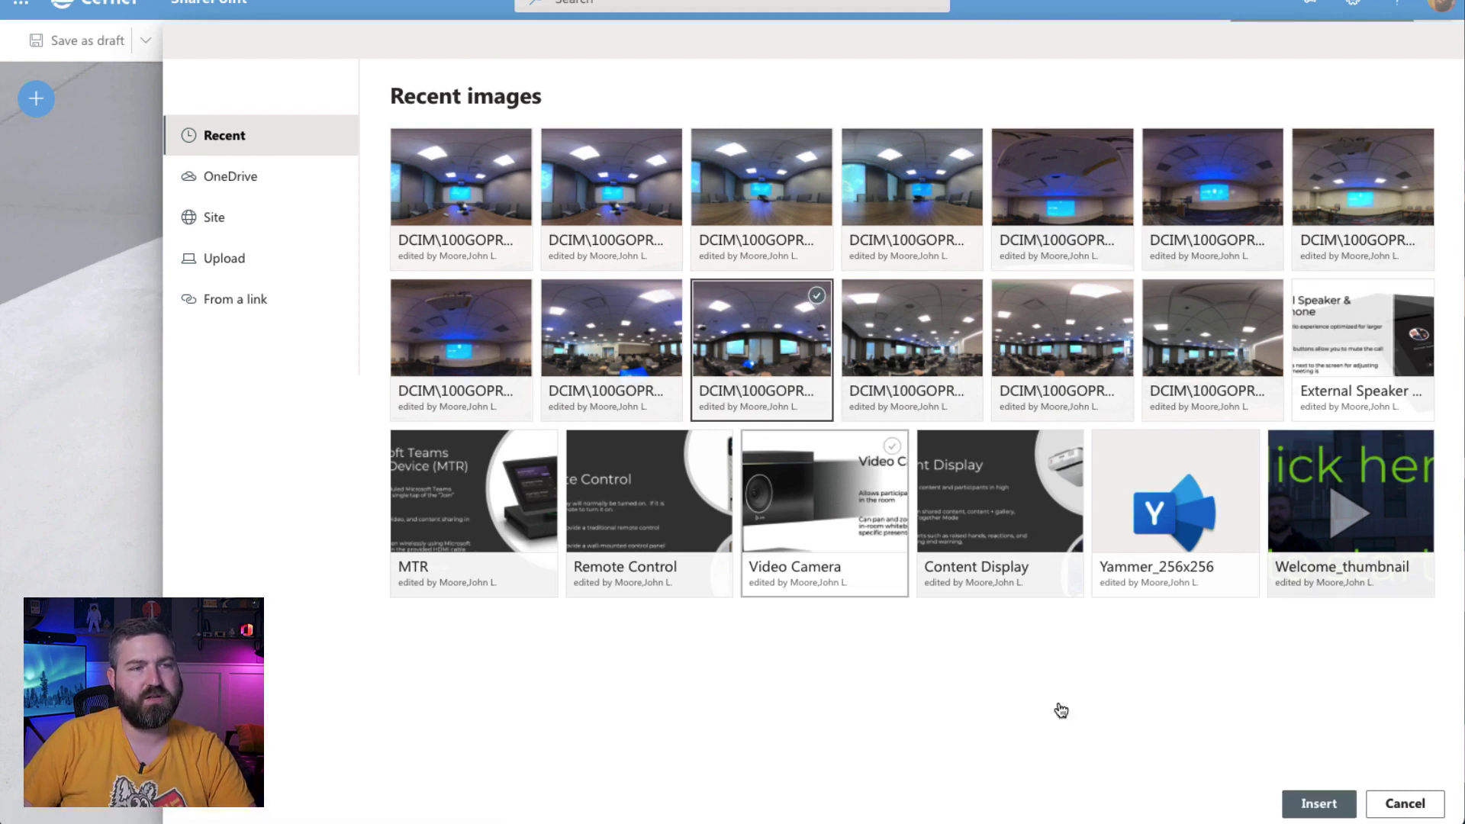
click(1323, 805)
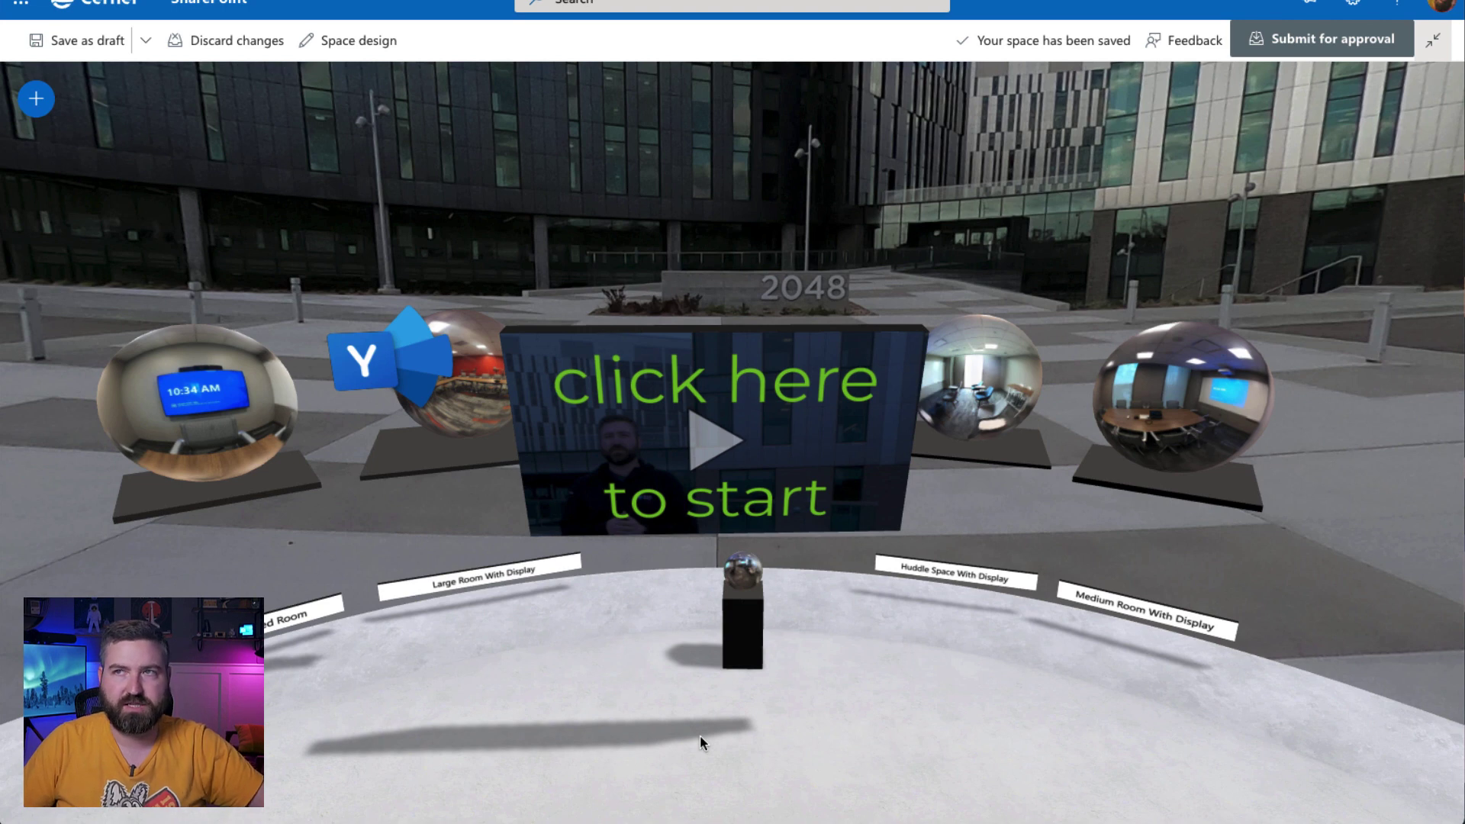
click(69, 44)
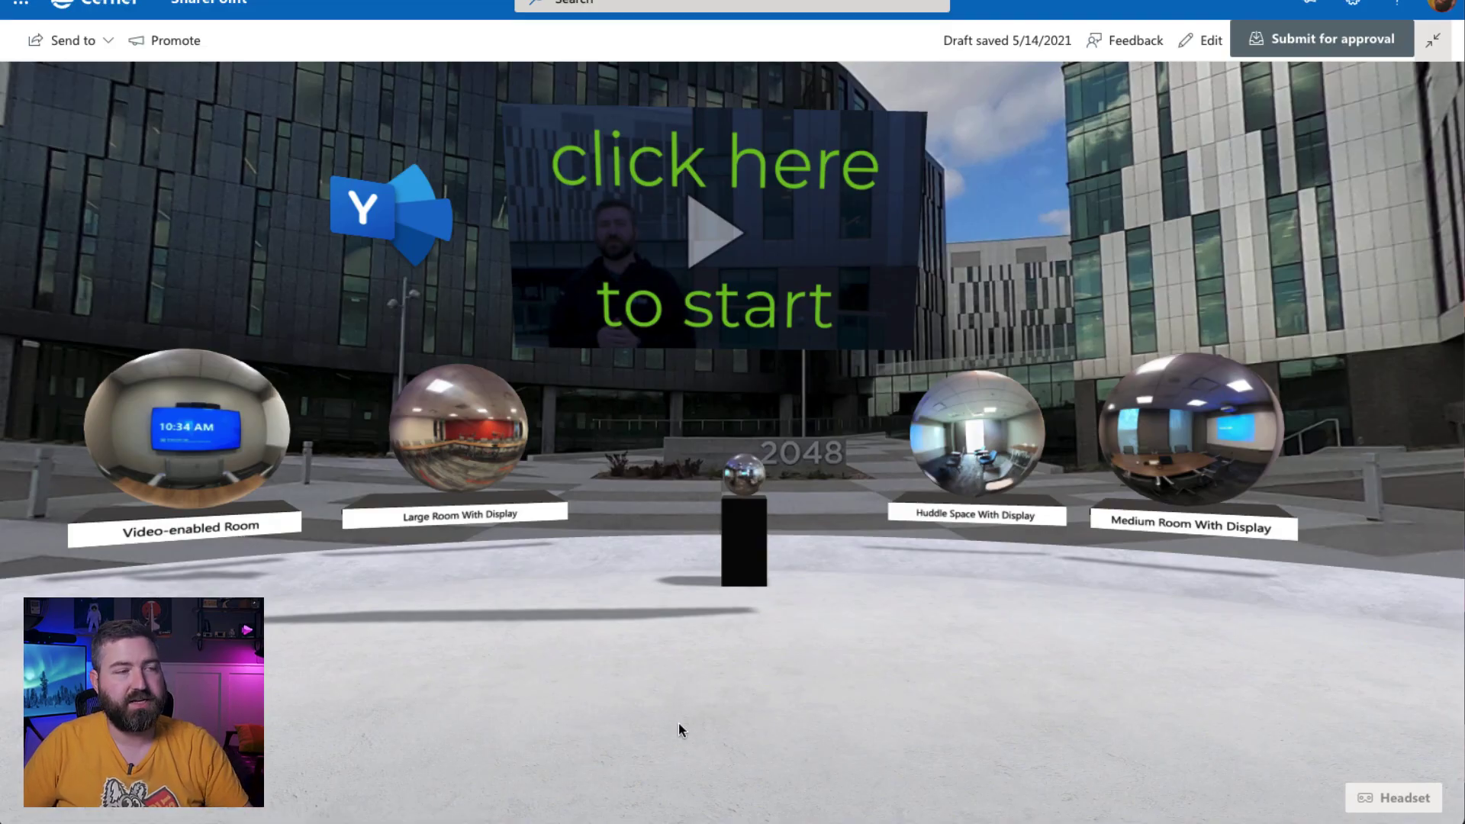
Resume editing the space, raise the new tour sphere to a height of 1.35, set its height from podium to 88% and turn the podium off.
click(1202, 41)
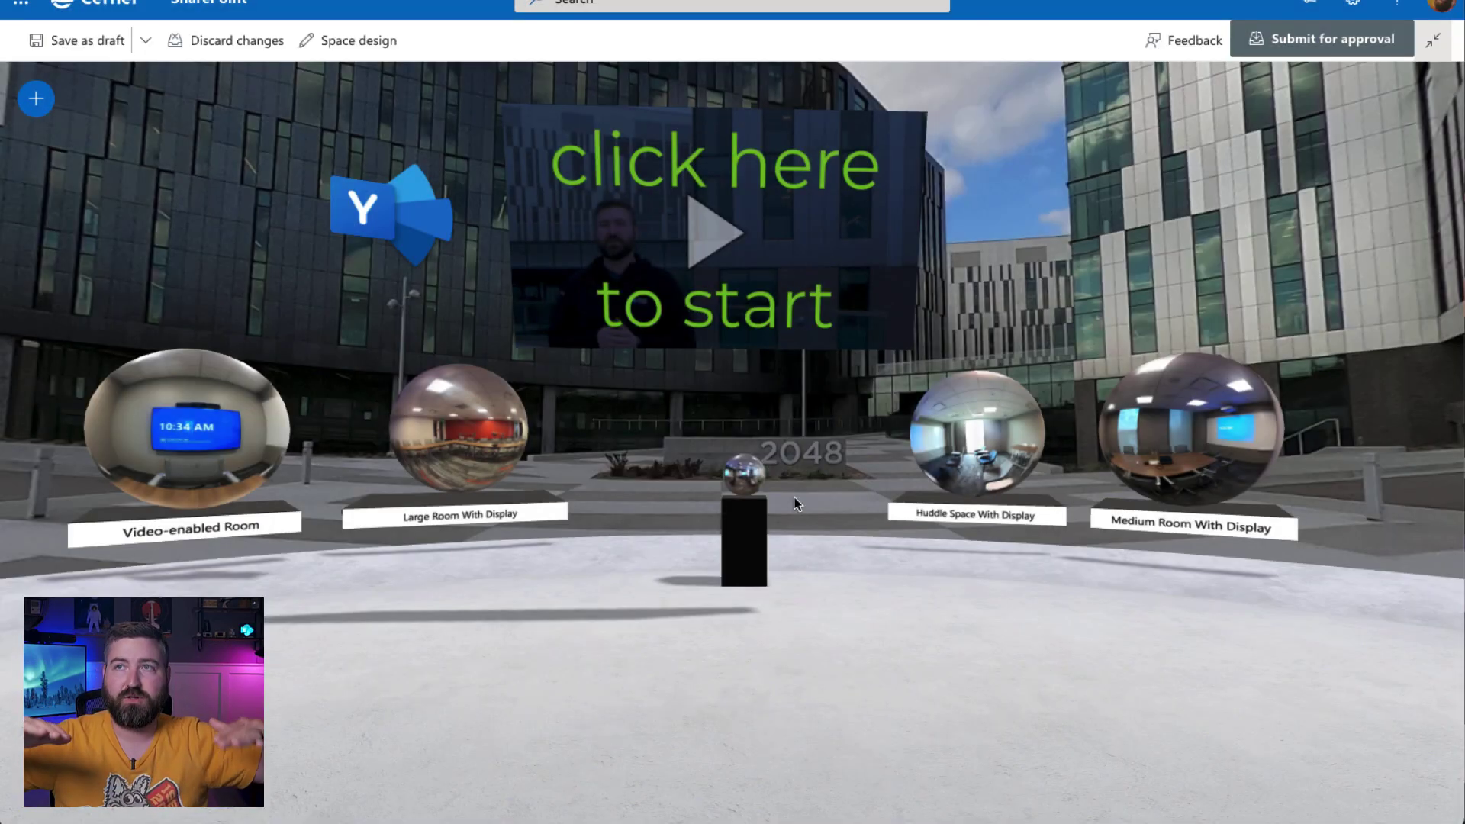
click(750, 486)
mouse_move(752, 481)
mouse_down()
mouse_move(748, 408)
mouse_move(748, 439)
mouse_move(730, 449)
mouse_up()
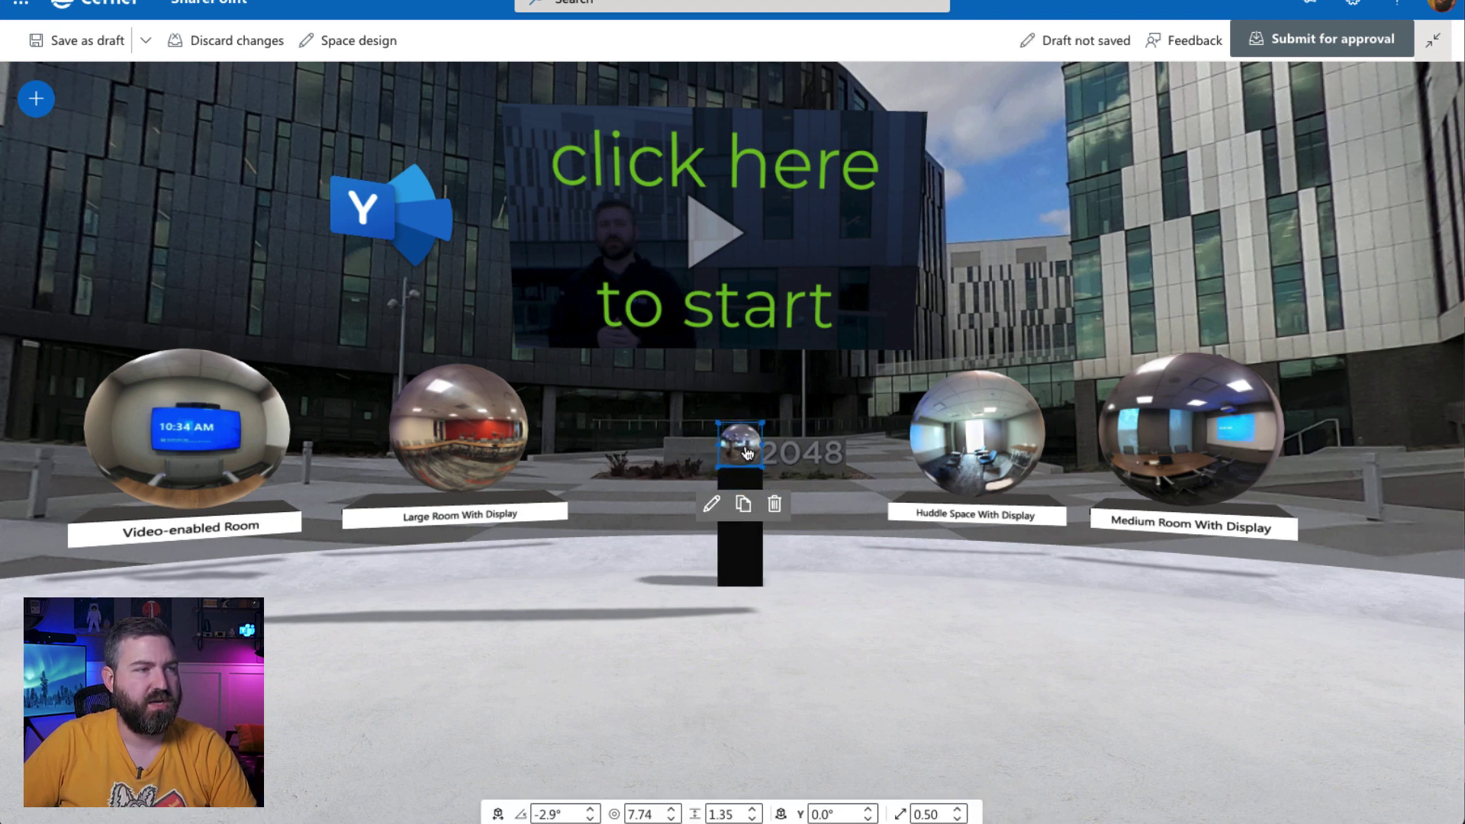
click(709, 475)
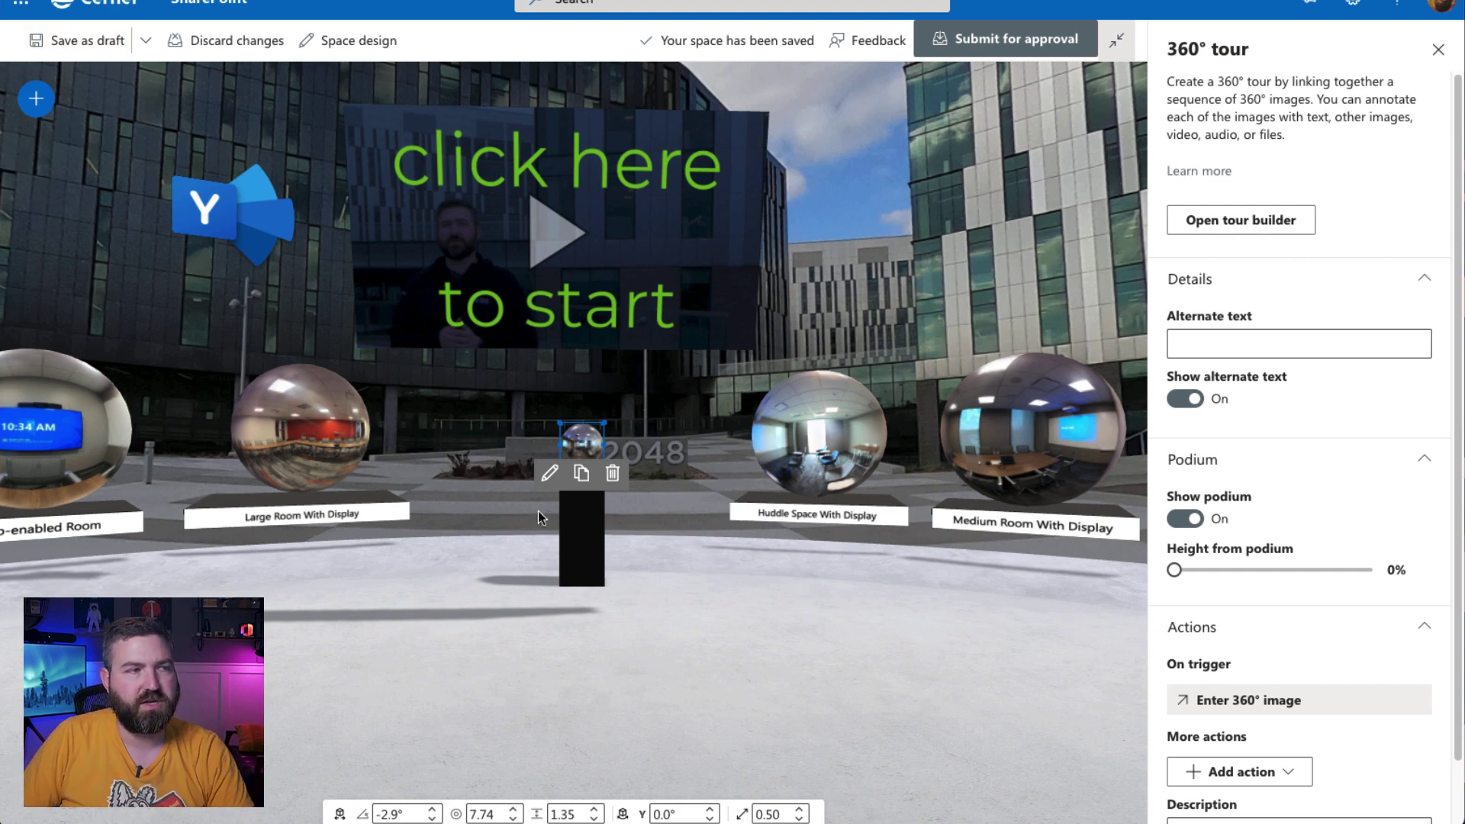
drag(1174, 571, 1348, 578)
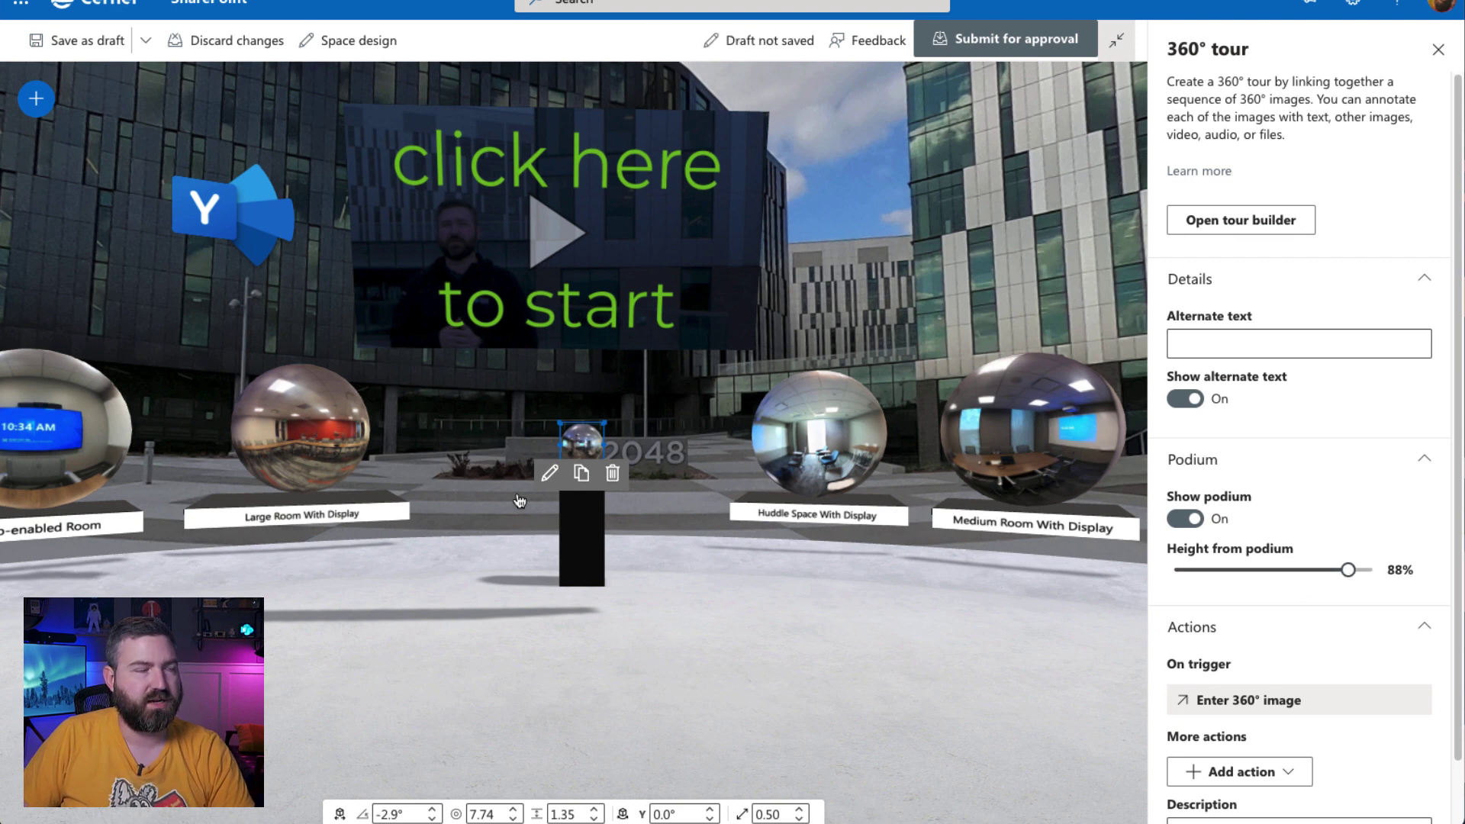
click(1185, 519)
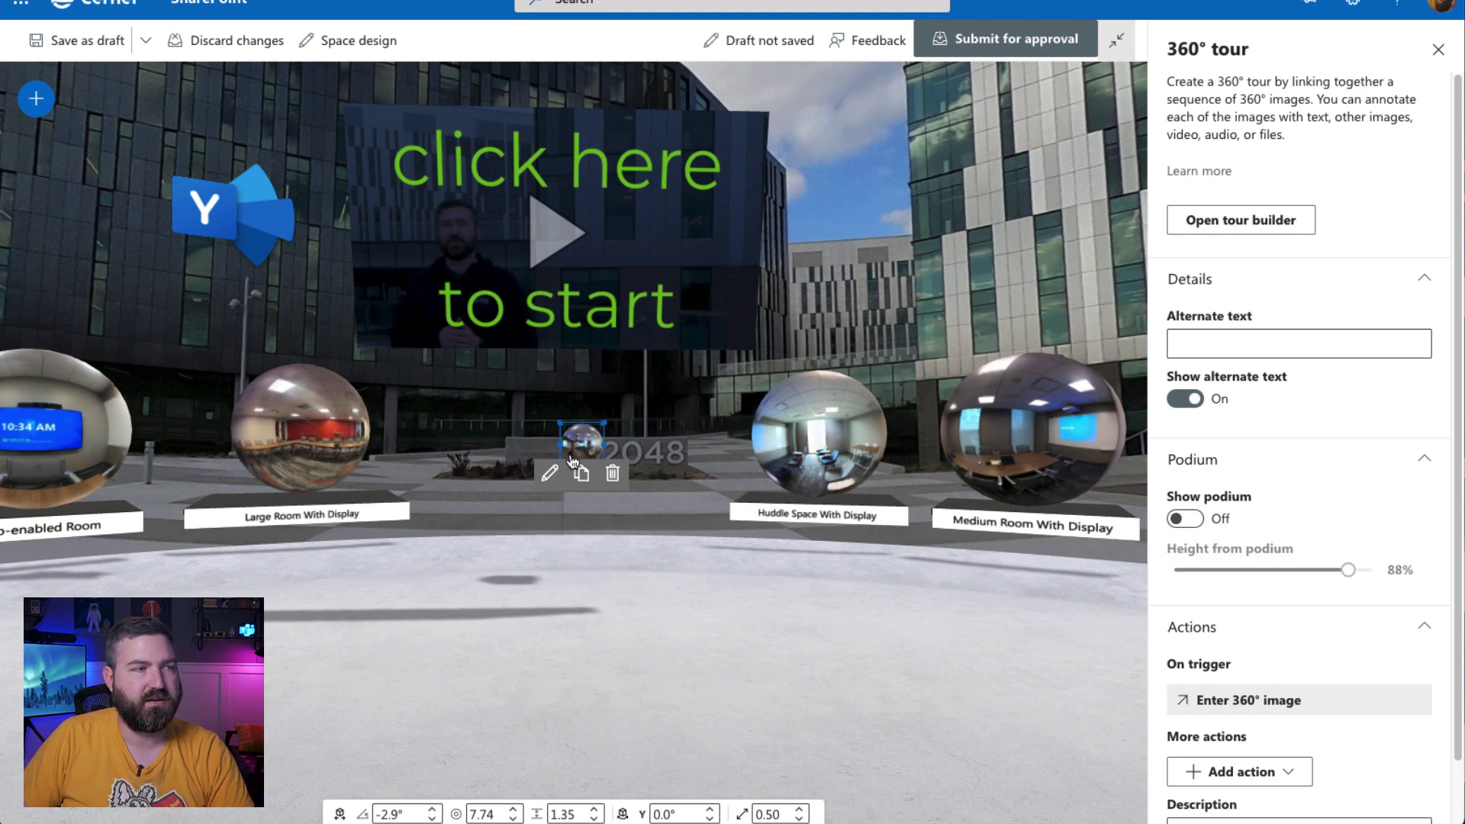
Check the size of the Large Room With Display sphere and set the new tour sphere's size to 3.60 to match.
click(336, 416)
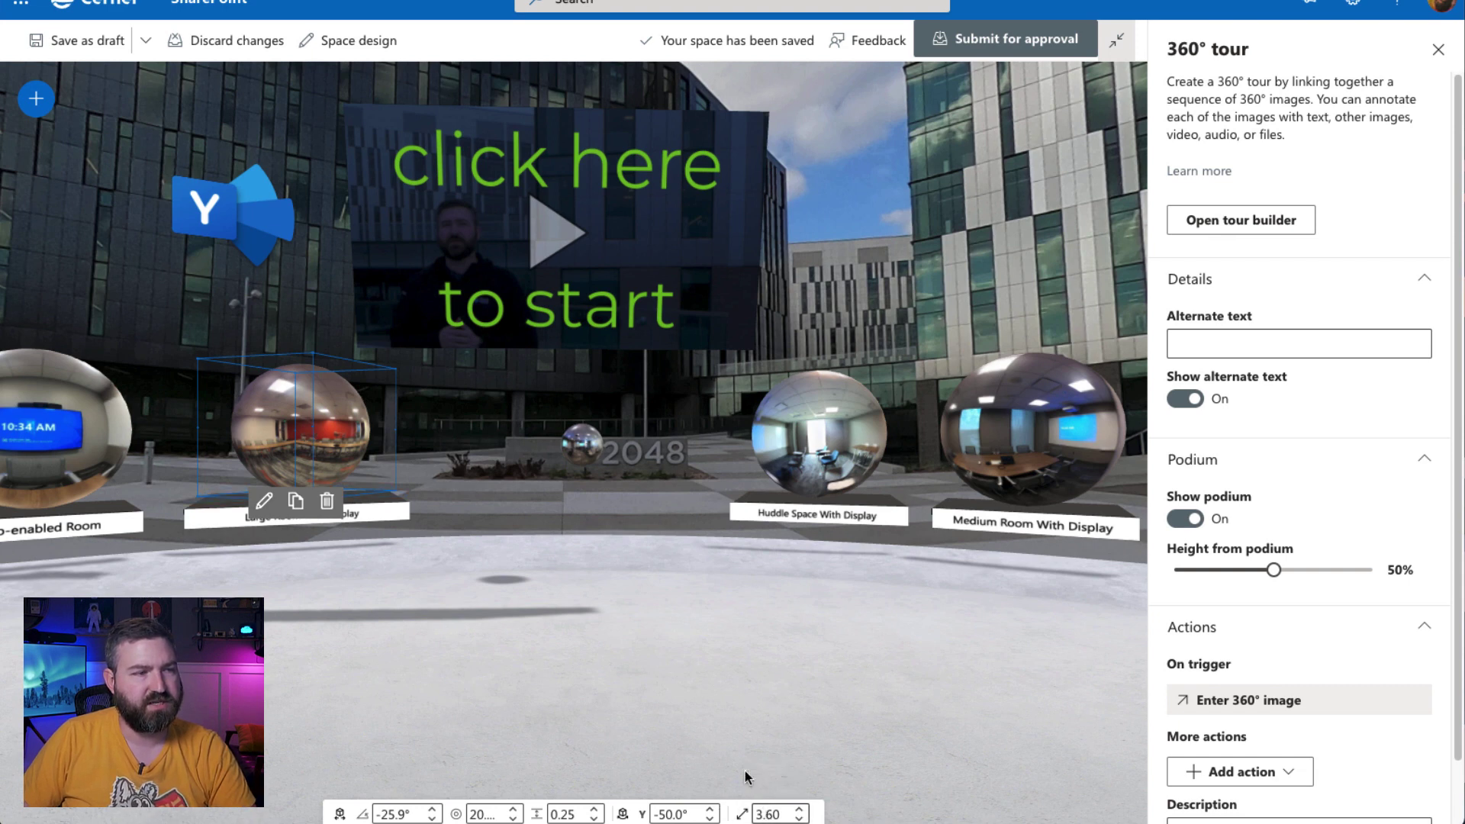
key(Tab)
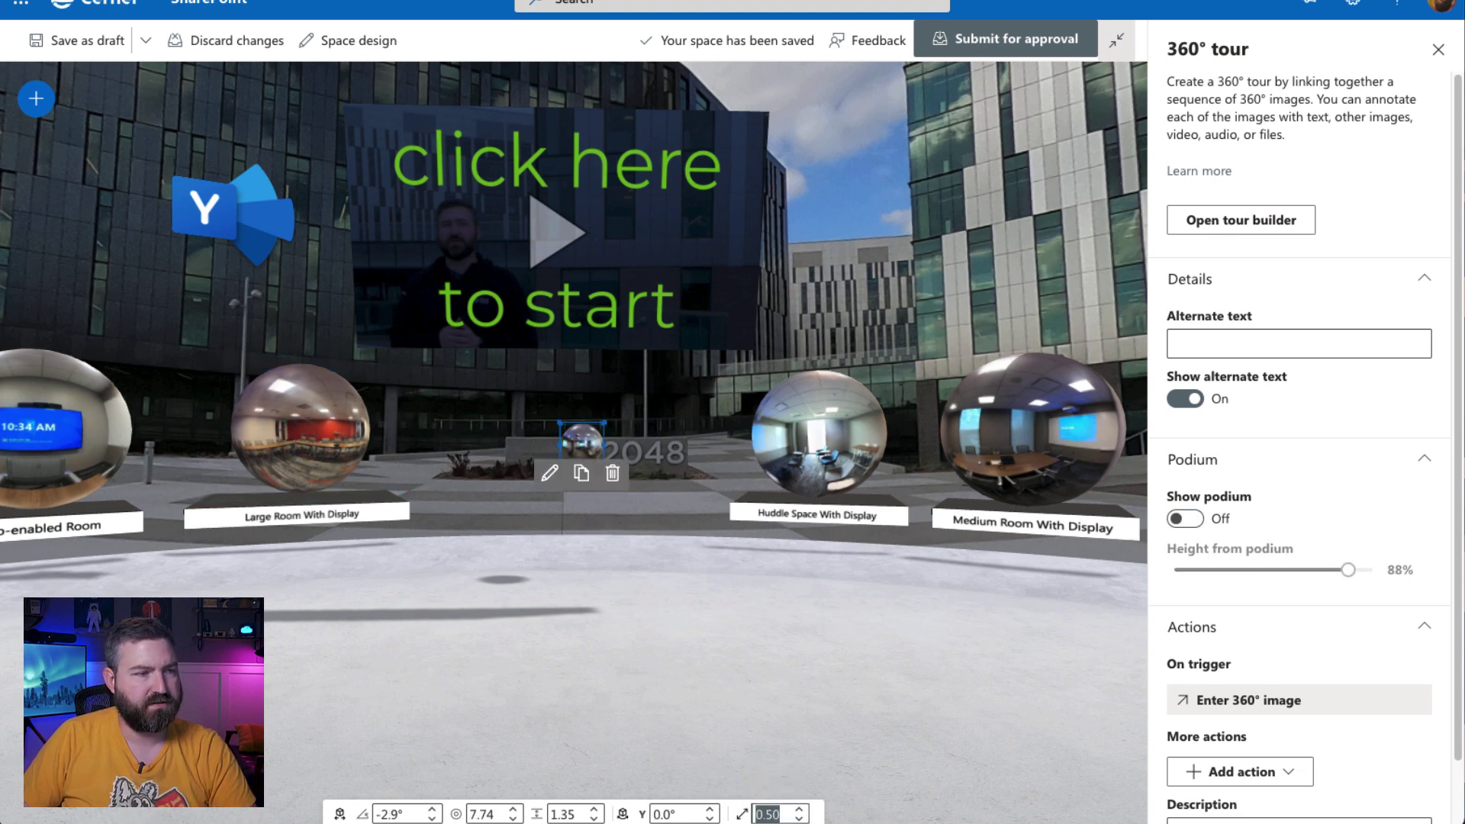
double_click(759, 815)
text(3.6)
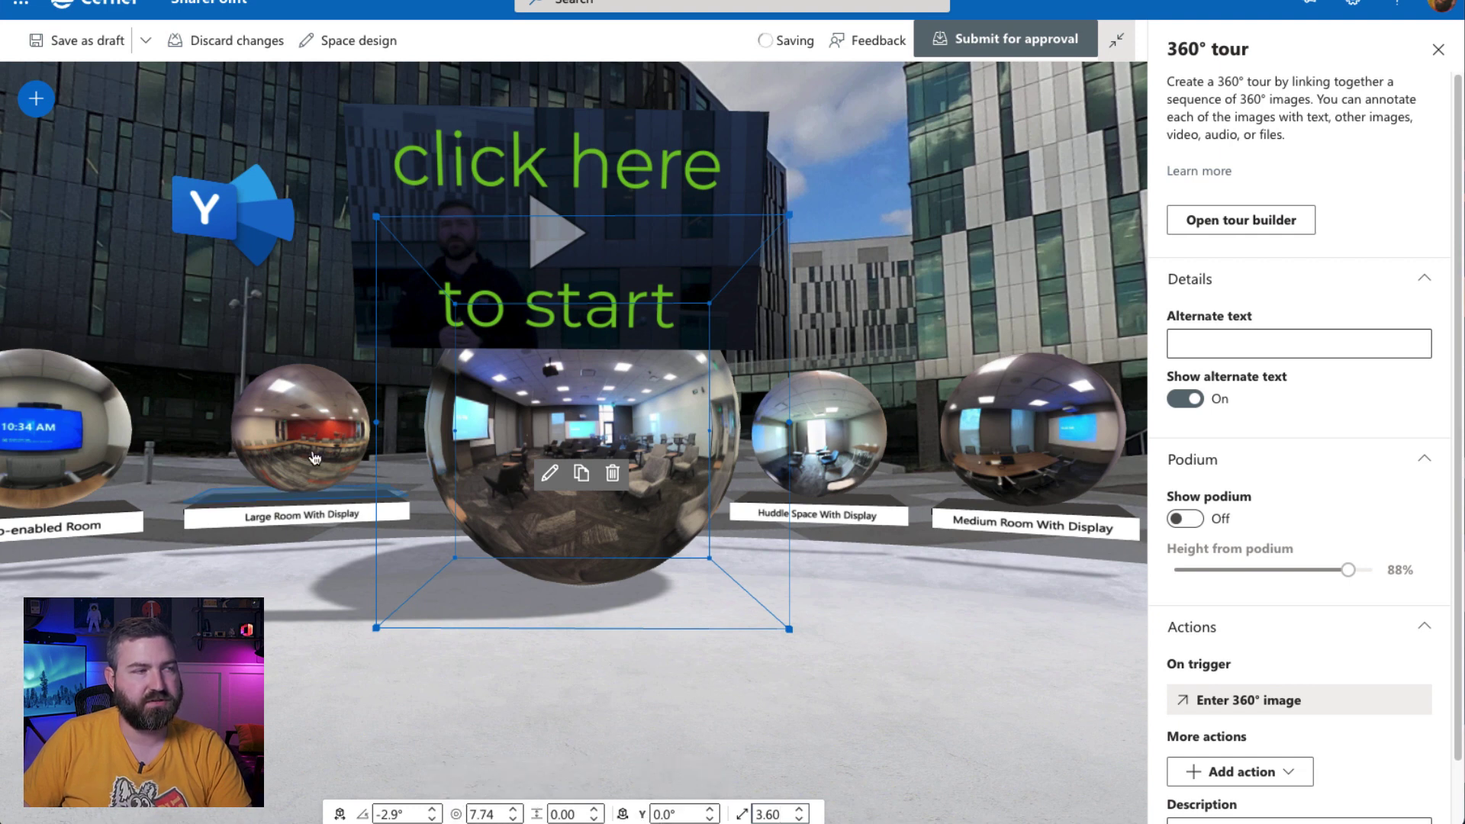
Lower the enlarged tour sphere to ground level at an angle of about -2.7° and set its distance to 9.99.
click(324, 487)
click(539, 458)
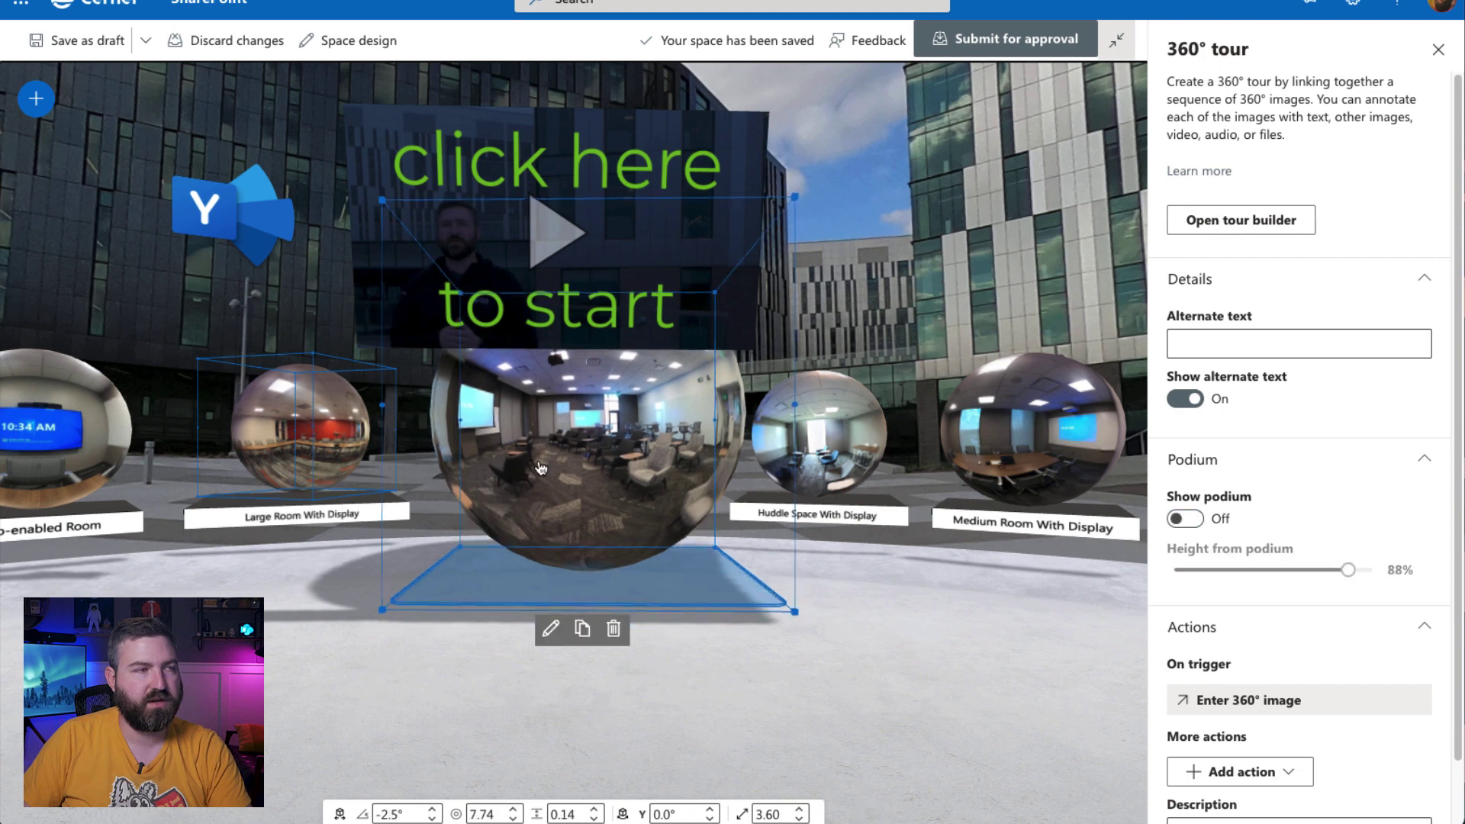
drag(542, 437, 543, 496)
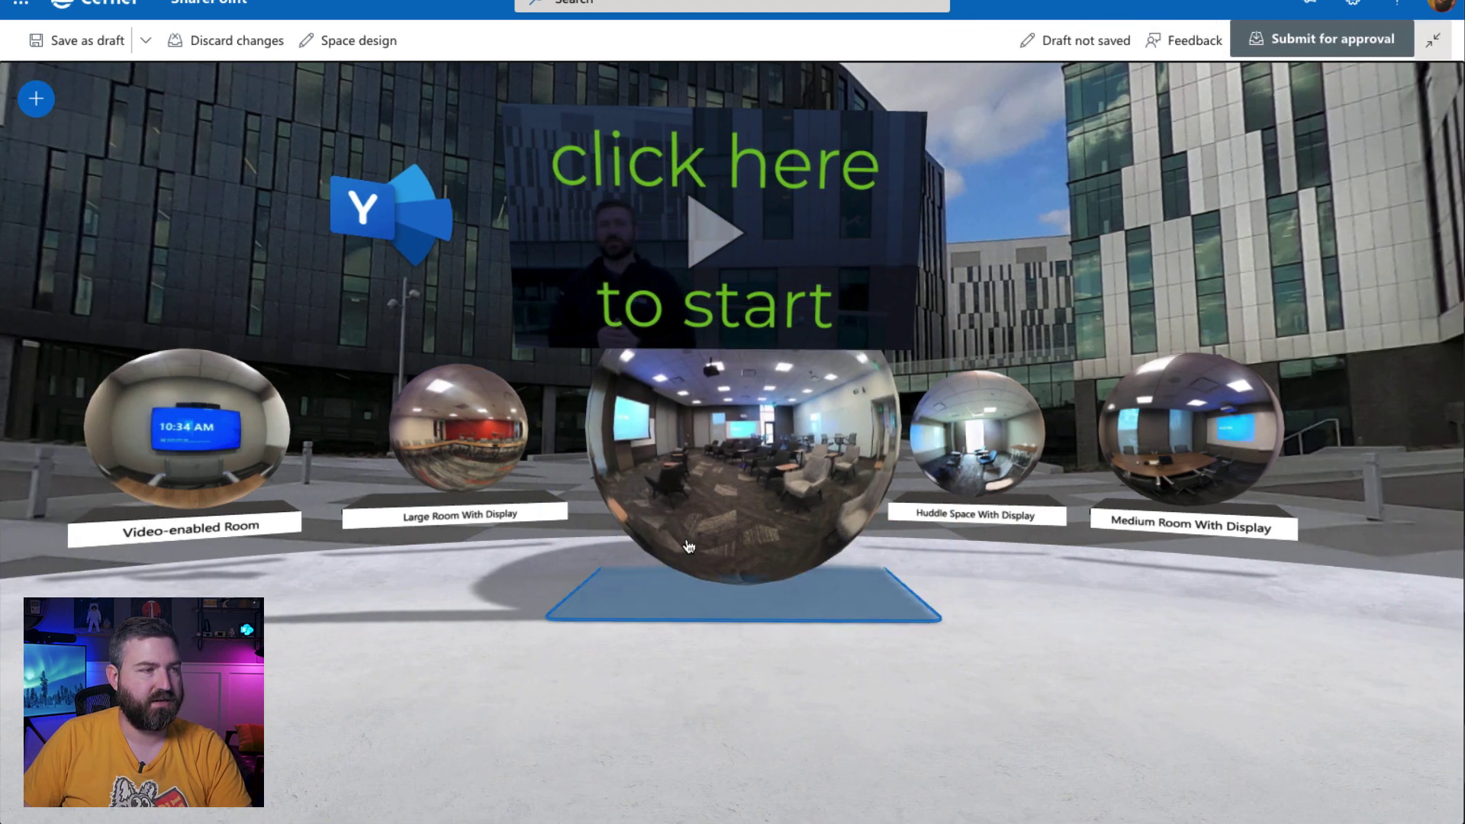
click(672, 811)
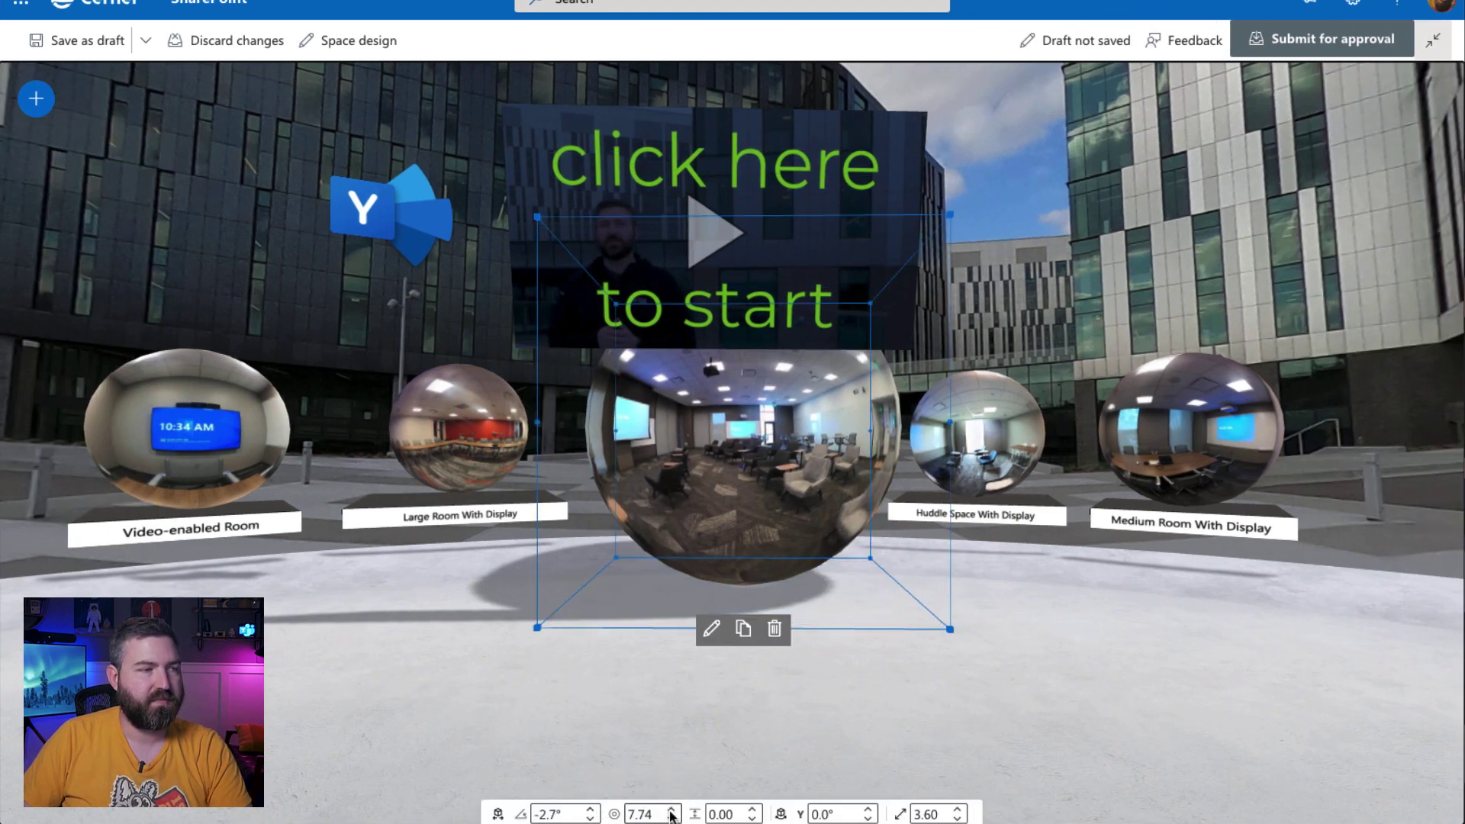
drag(672, 814, 672, 814)
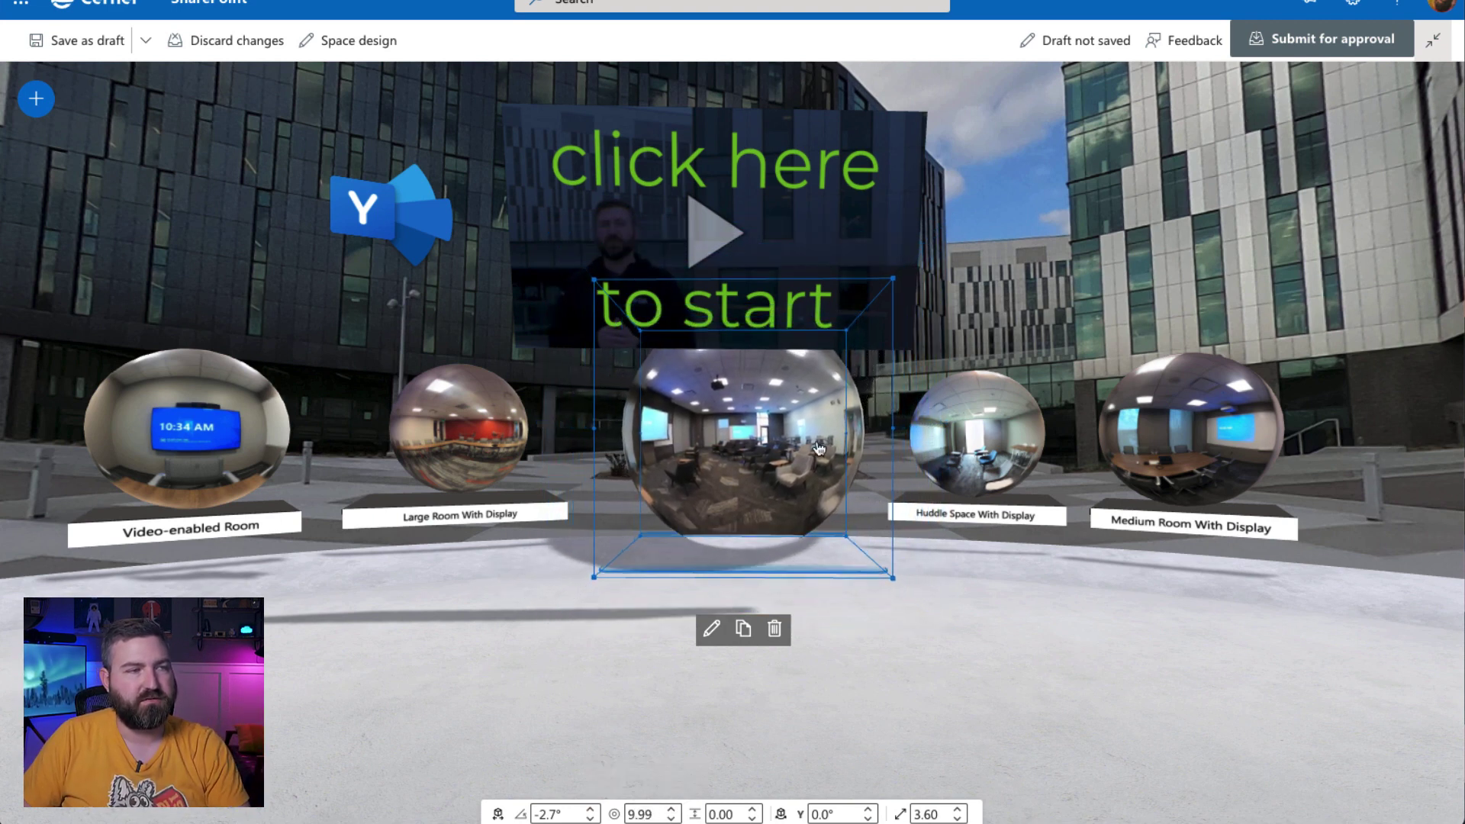
Delete the enlarged training-room tour sphere from the centre of the plaza.
click(775, 628)
click(746, 434)
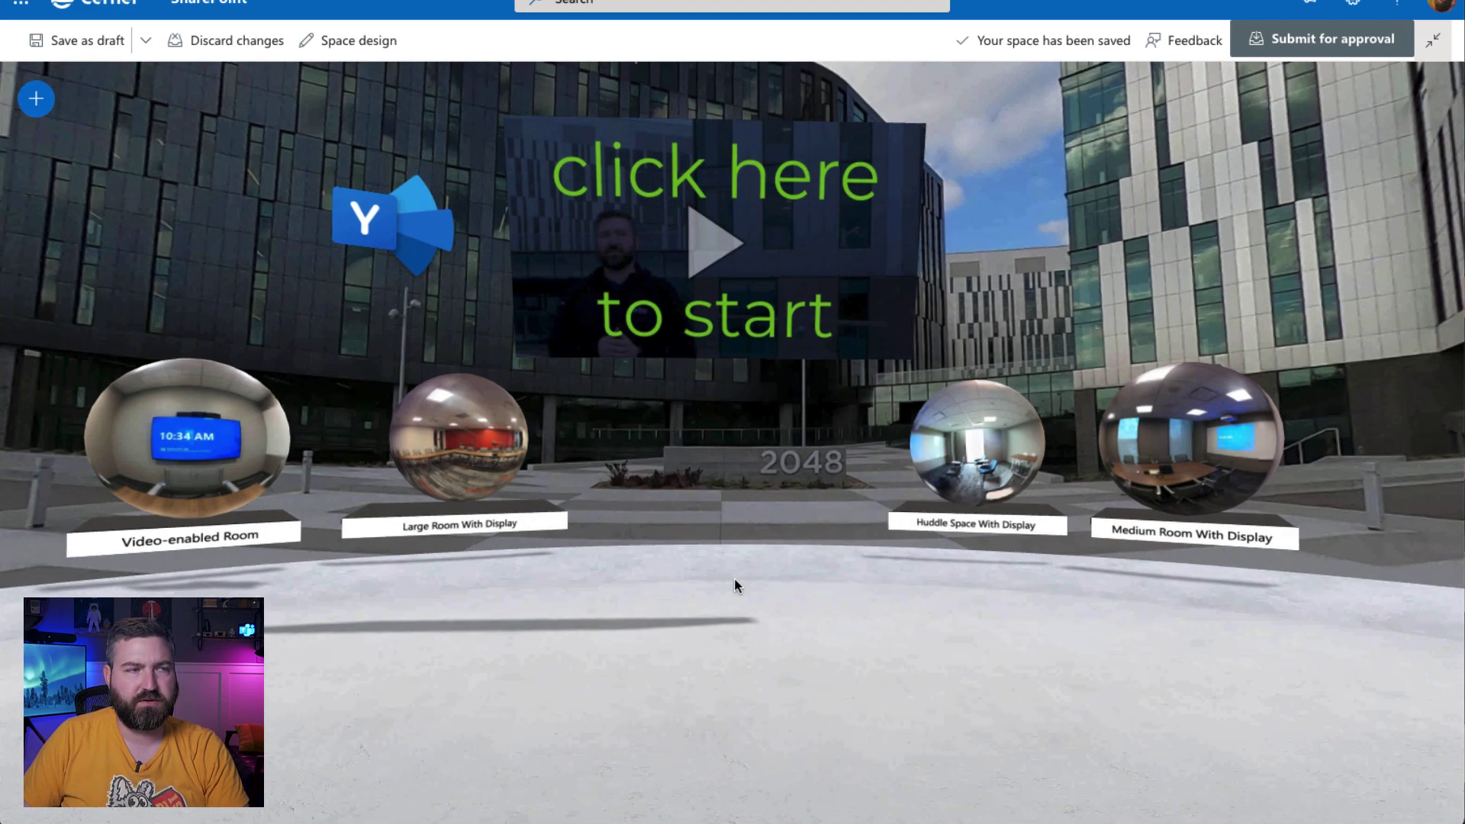
Open the space design settings and change the structure of the space to Amphitheater.
drag(734, 579, 808, 586)
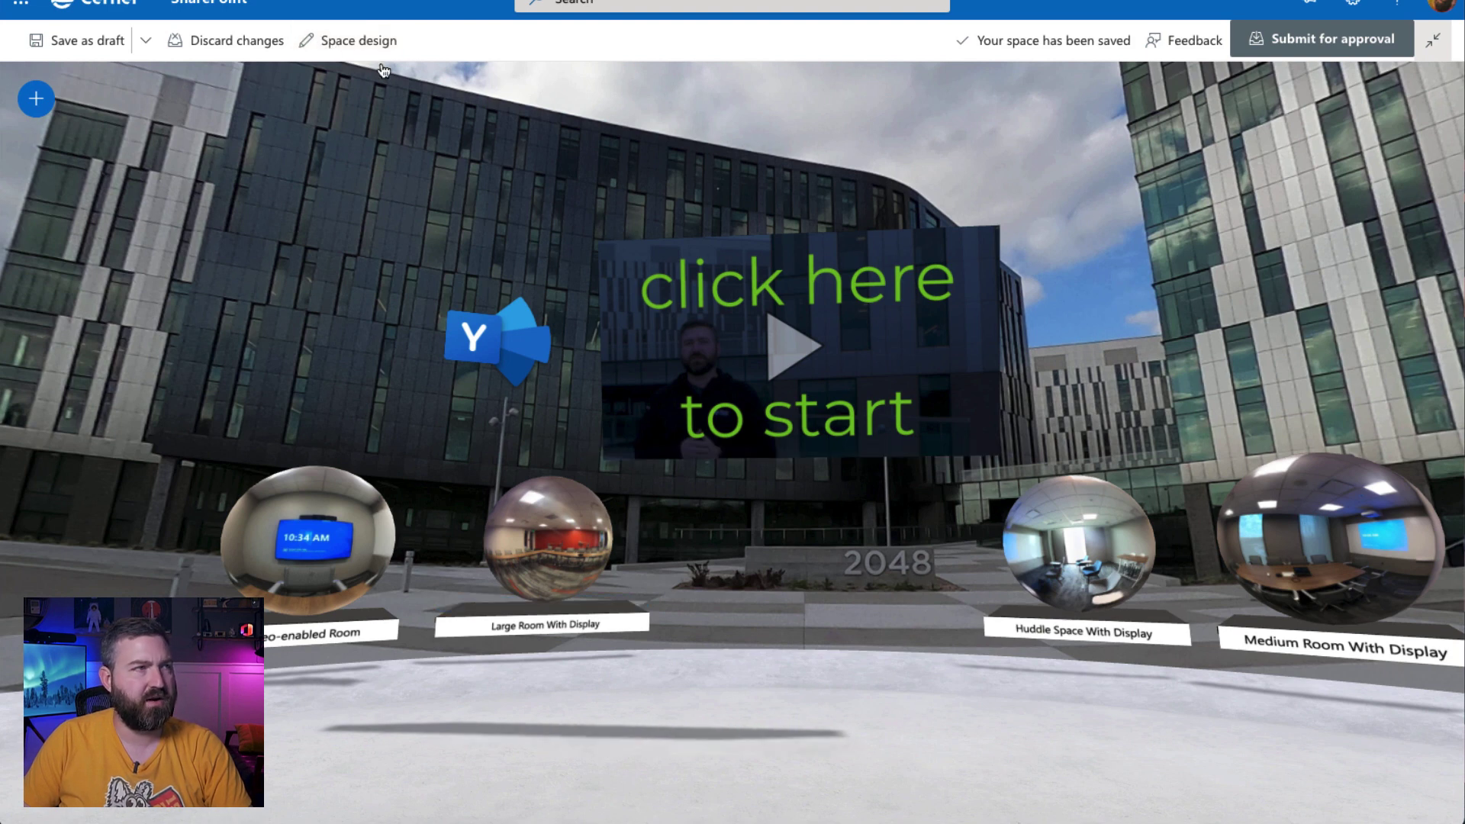
click(374, 42)
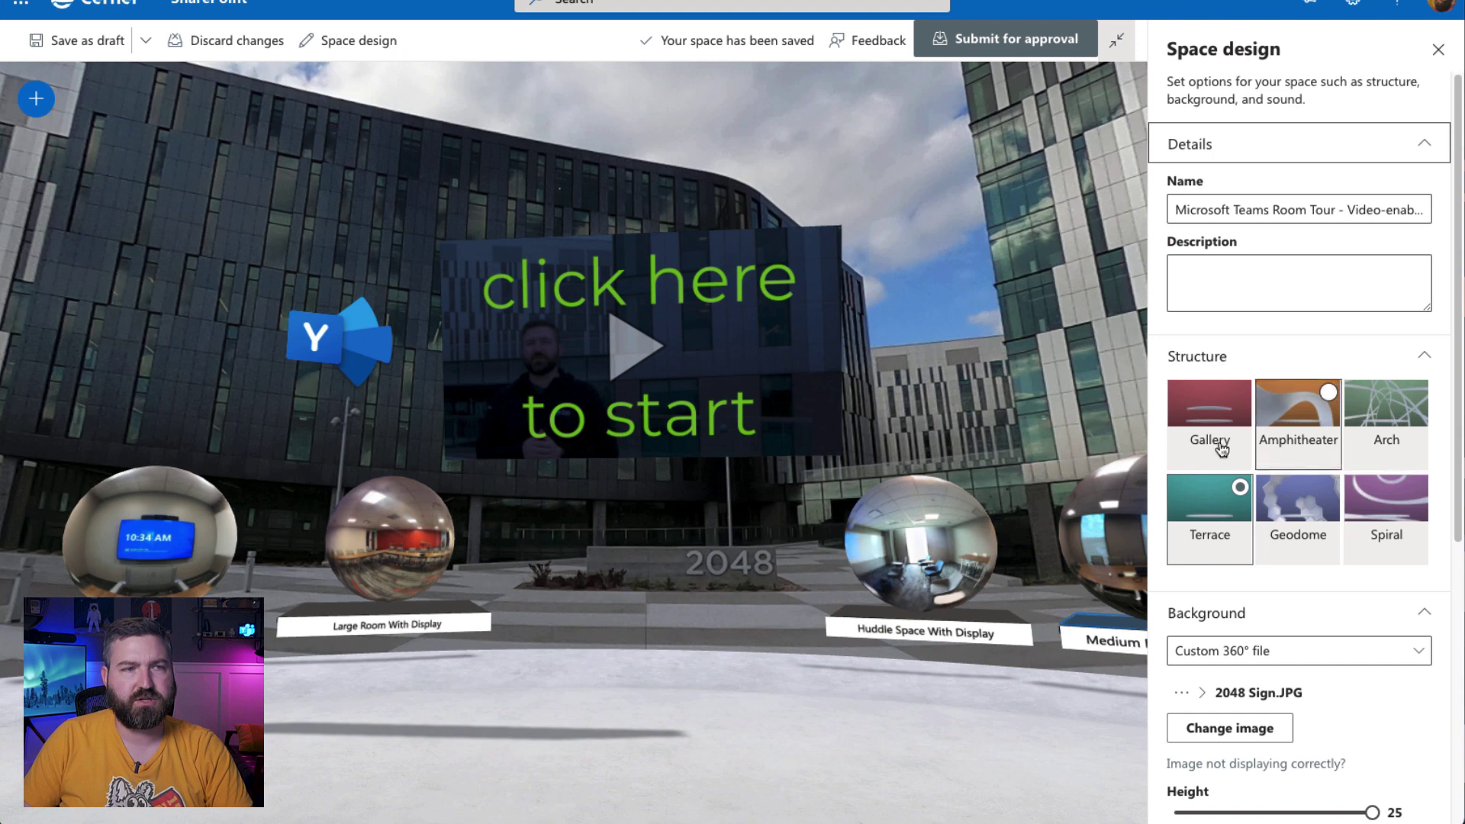
click(1294, 425)
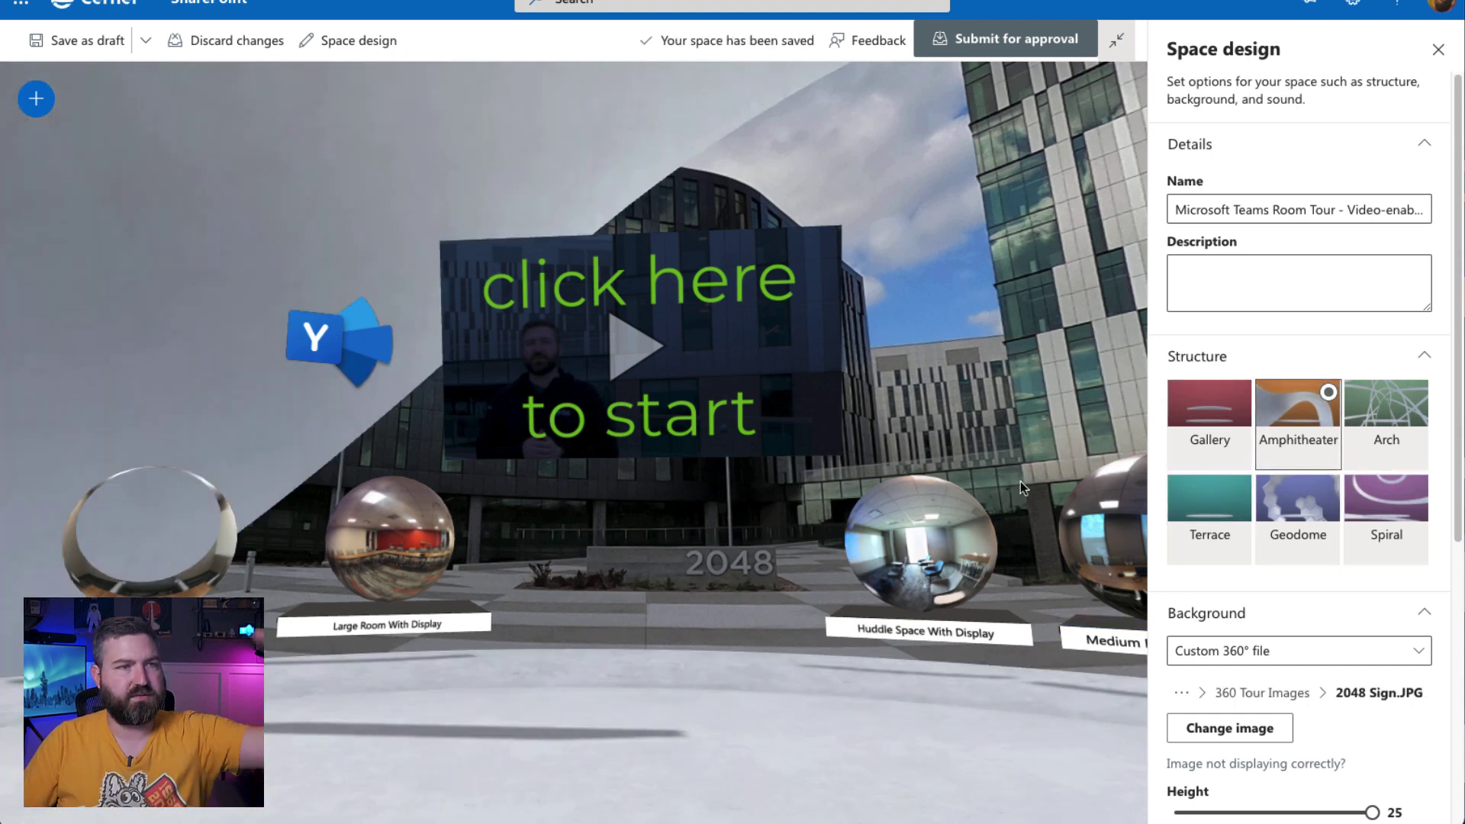
Preview the Arch structure and set the structure of the space to Terrace.
click(1385, 423)
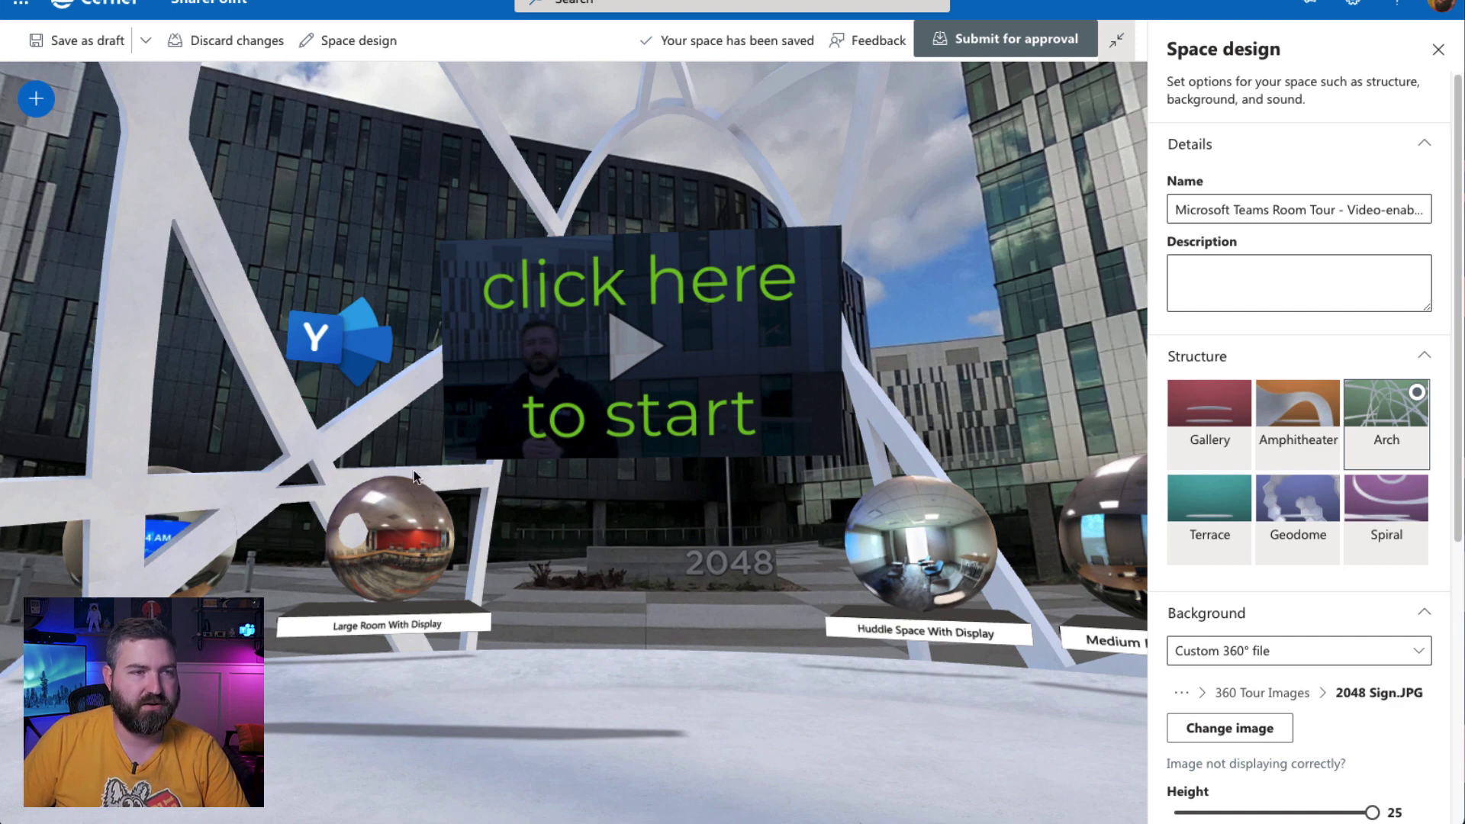
click(1227, 516)
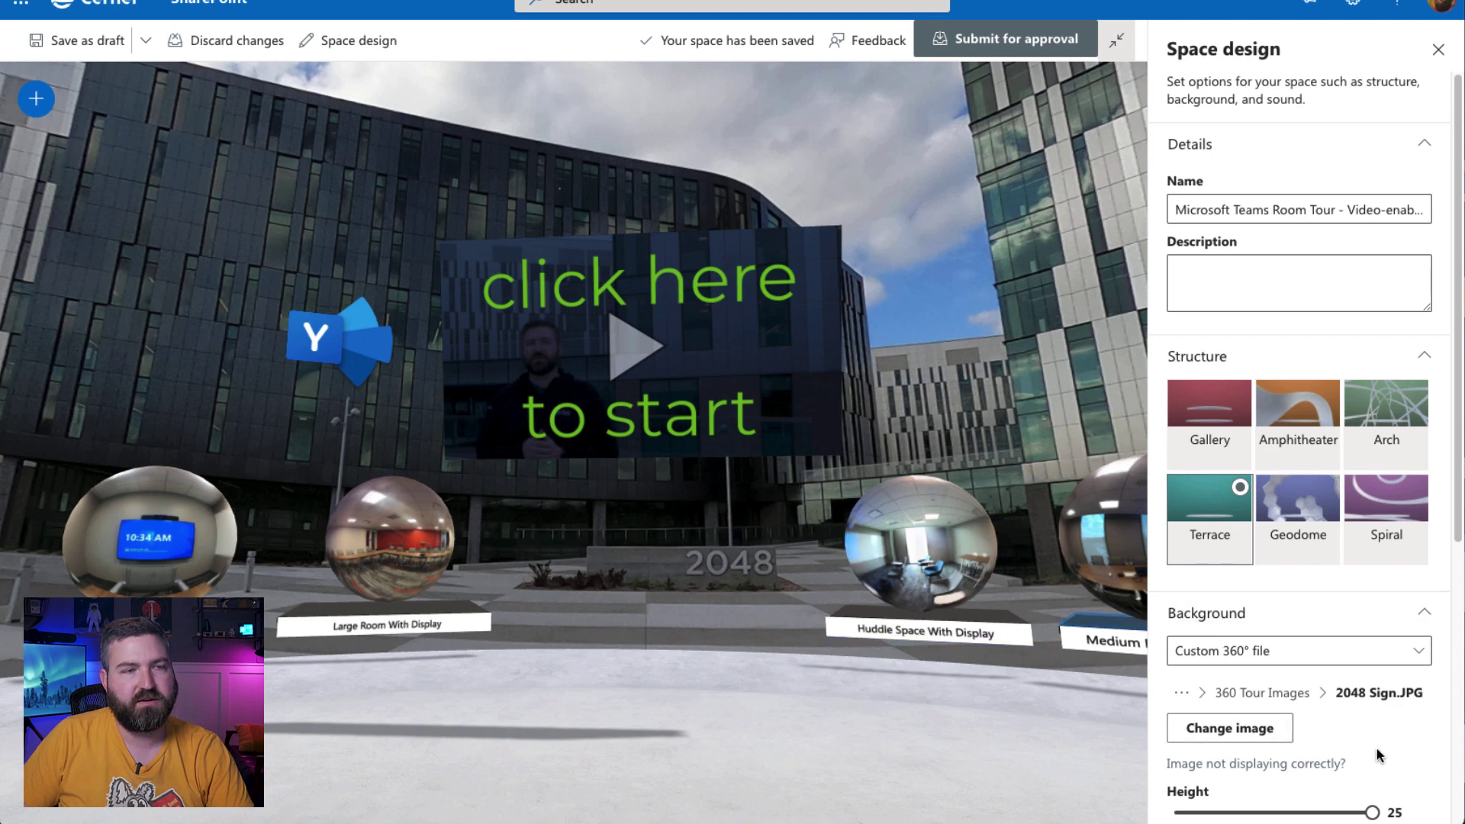
Try a background image height of 0 and return it to 25.
scroll(1376, 746, down, 1)
drag(1372, 738, 1273, 738)
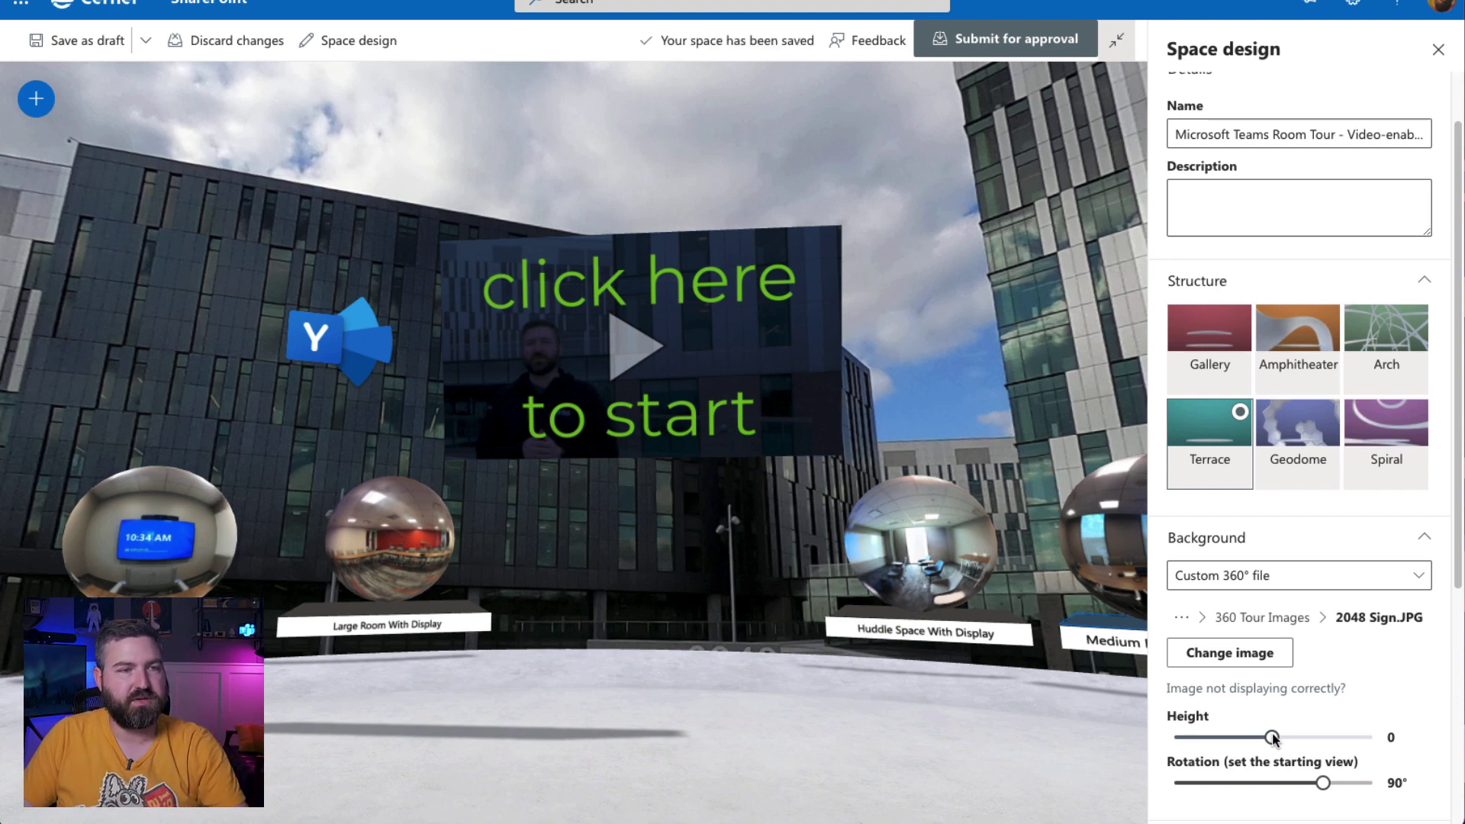
drag(1272, 738, 1374, 738)
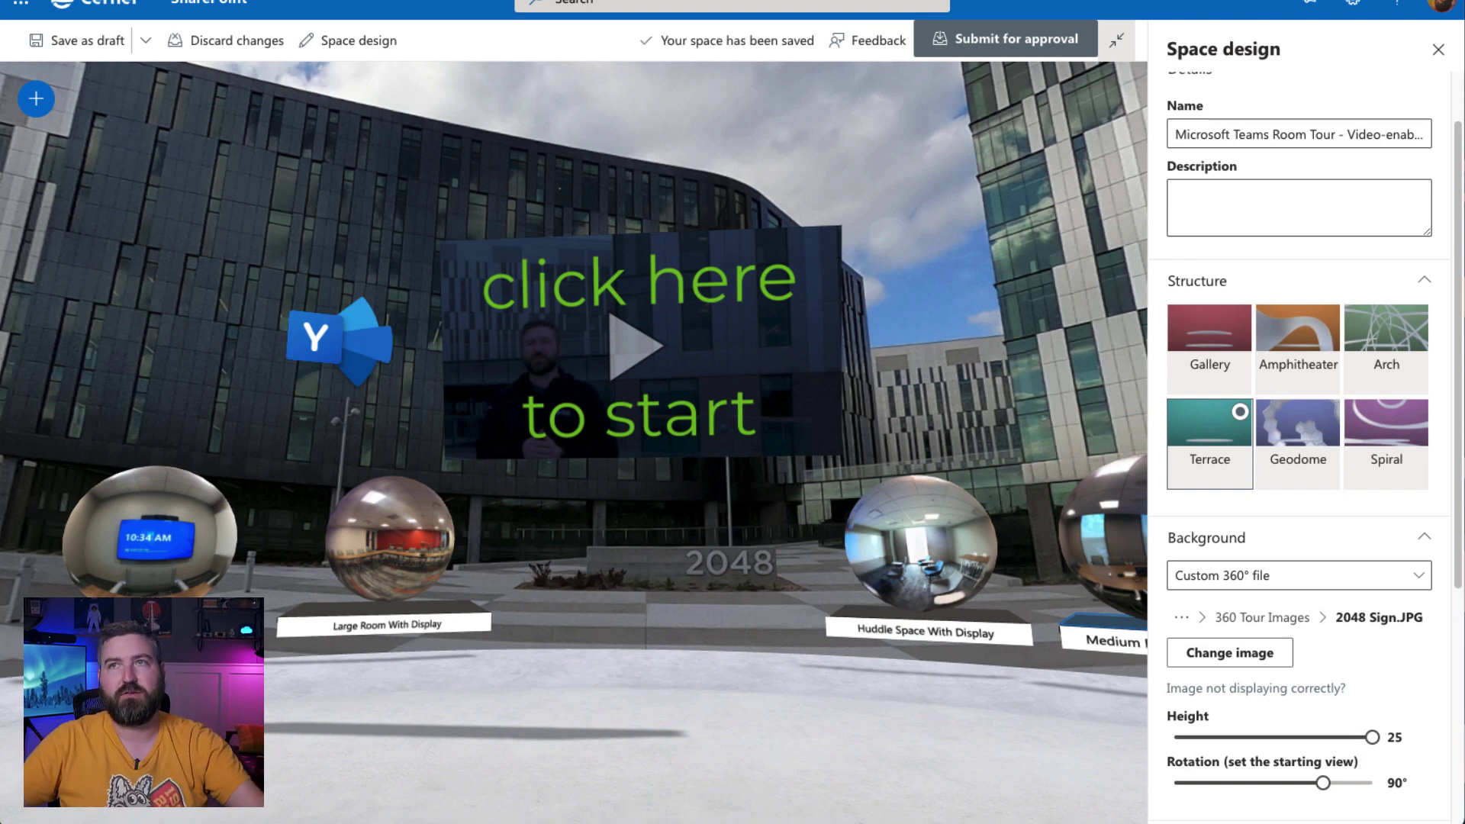
Try Music as the ambient sound, set it back to None, and close the space design settings.
scroll(1295, 720, down, 5)
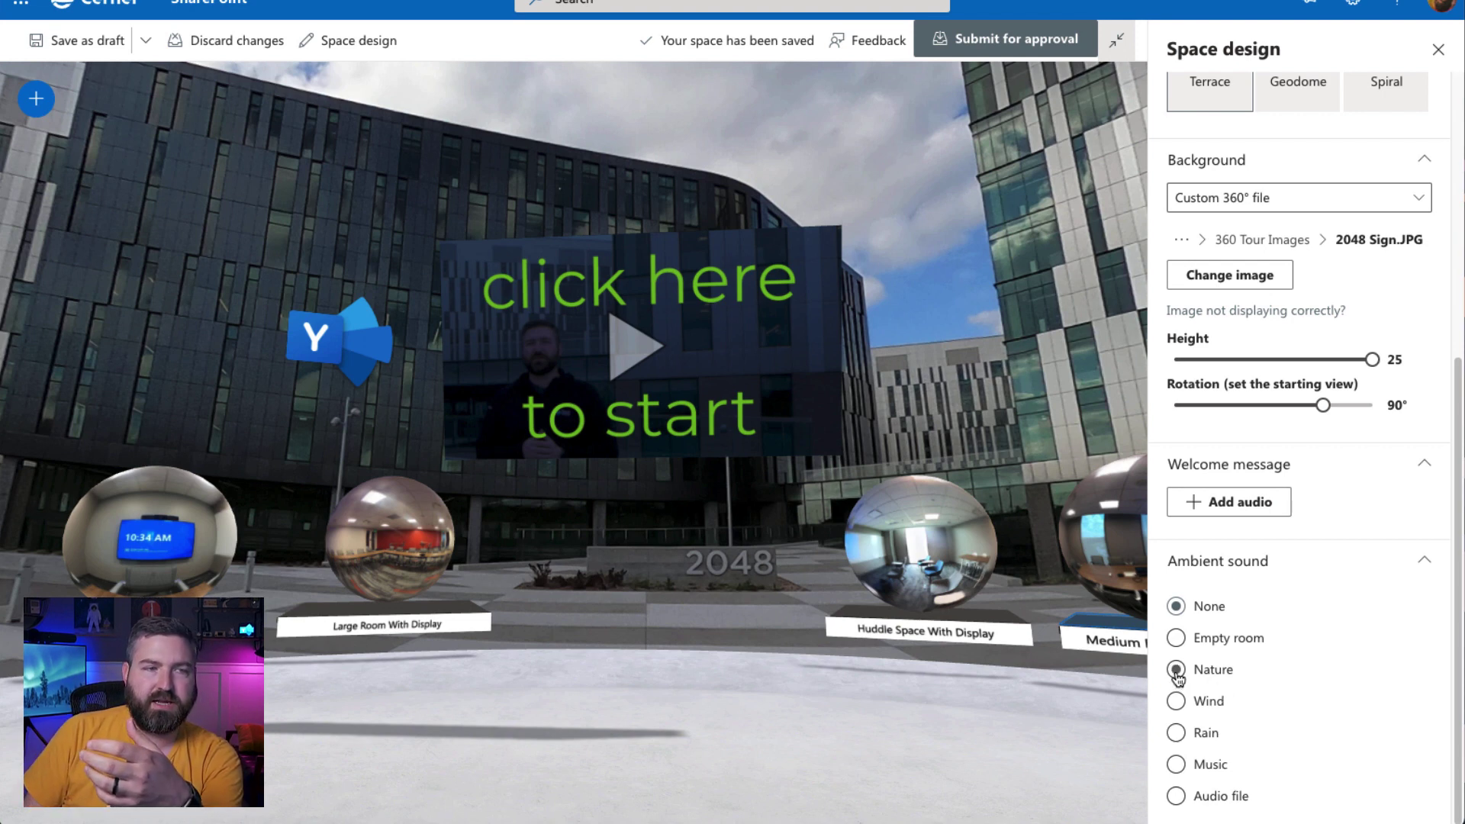
click(1176, 765)
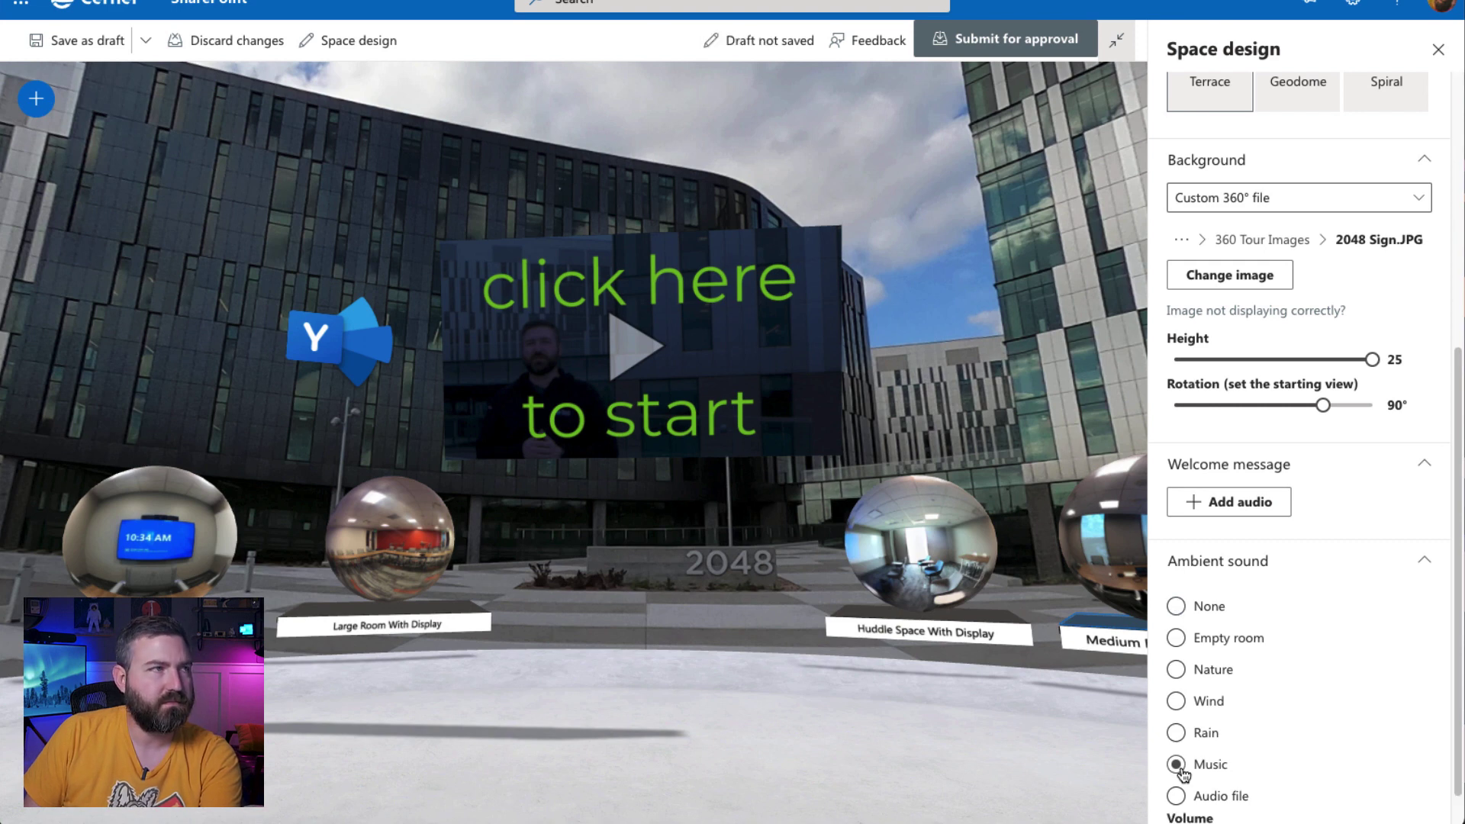
click(87, 59)
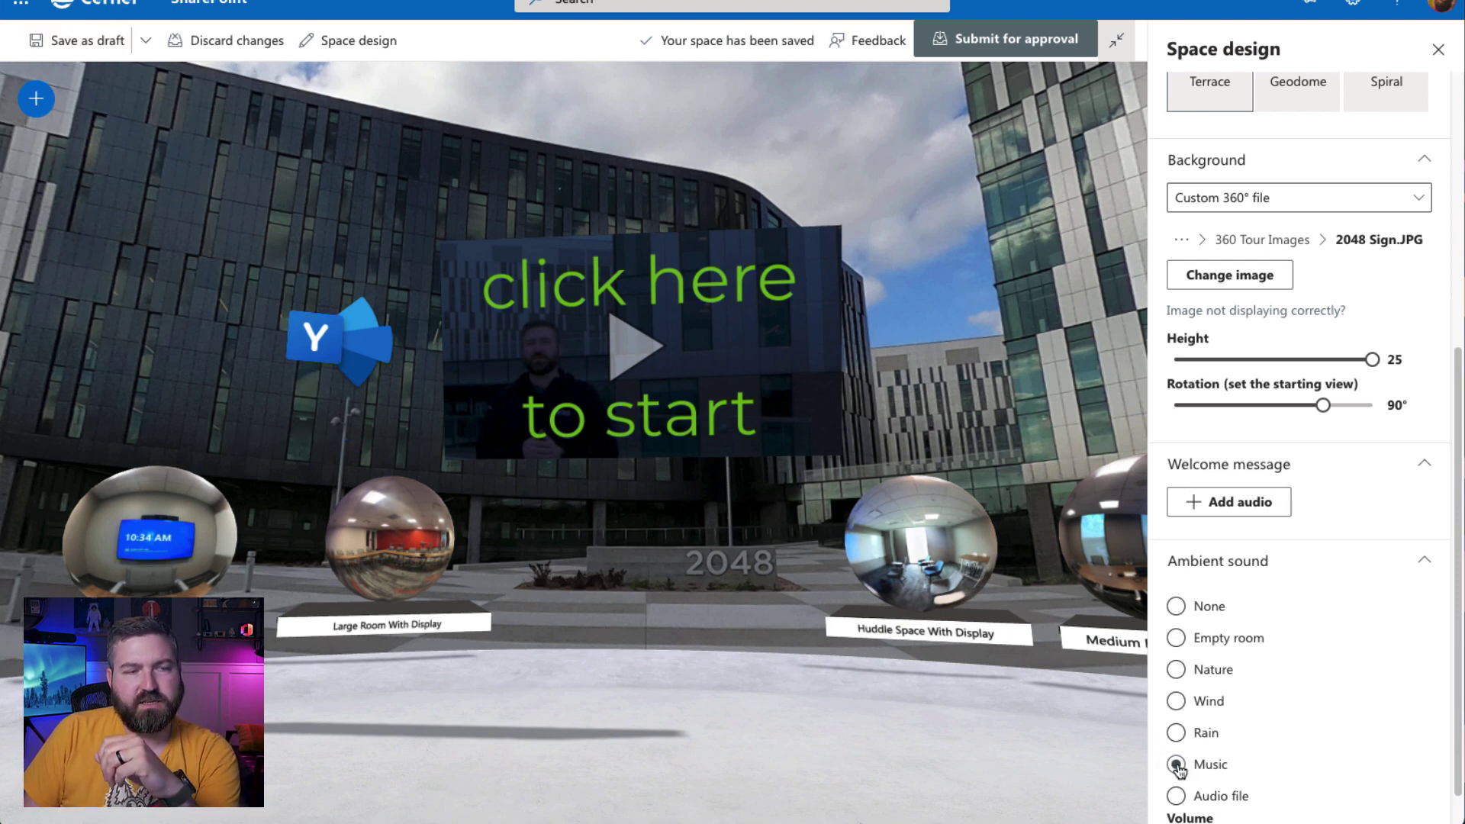
click(1175, 607)
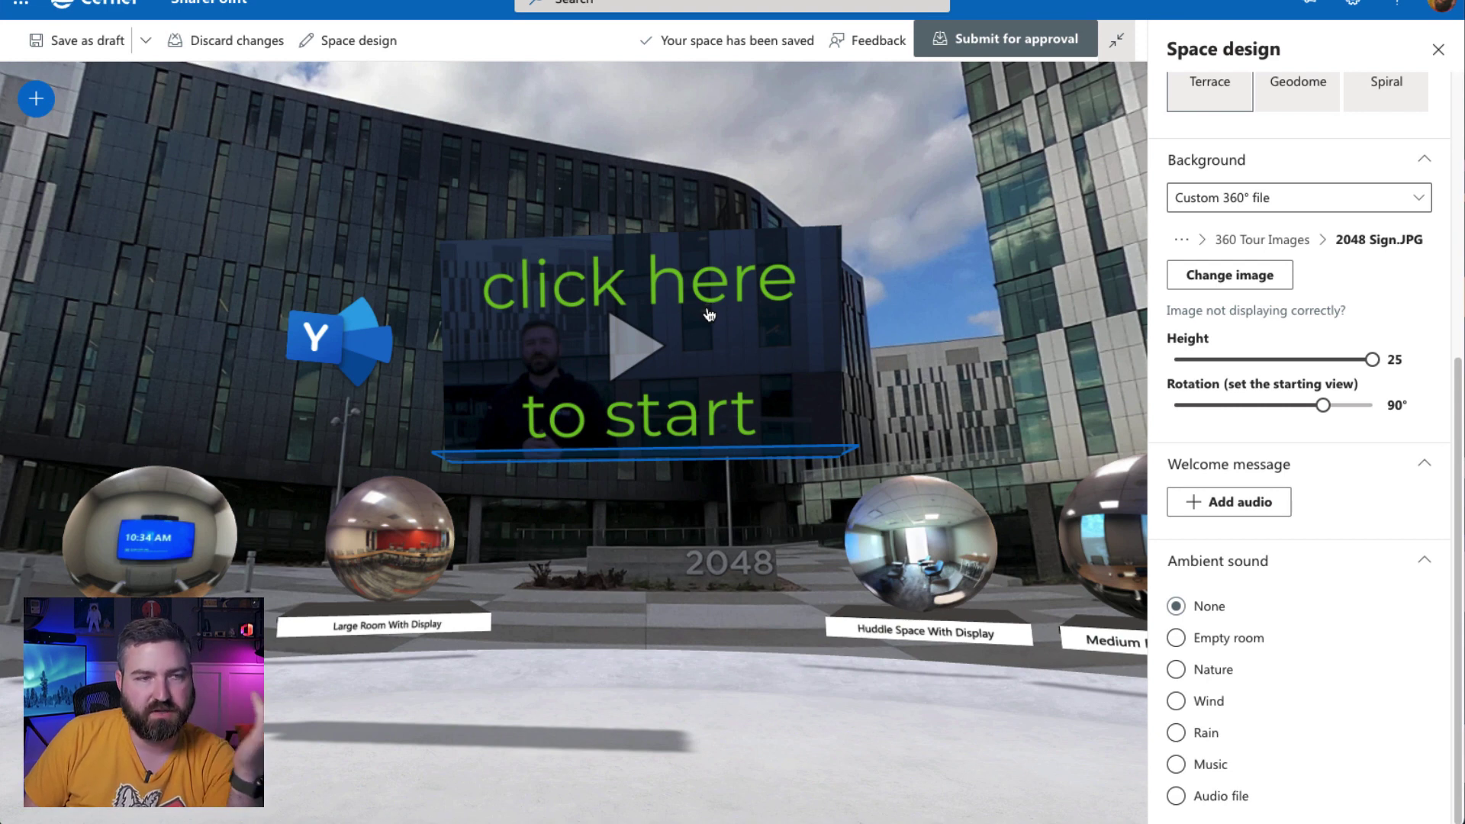
click(1438, 60)
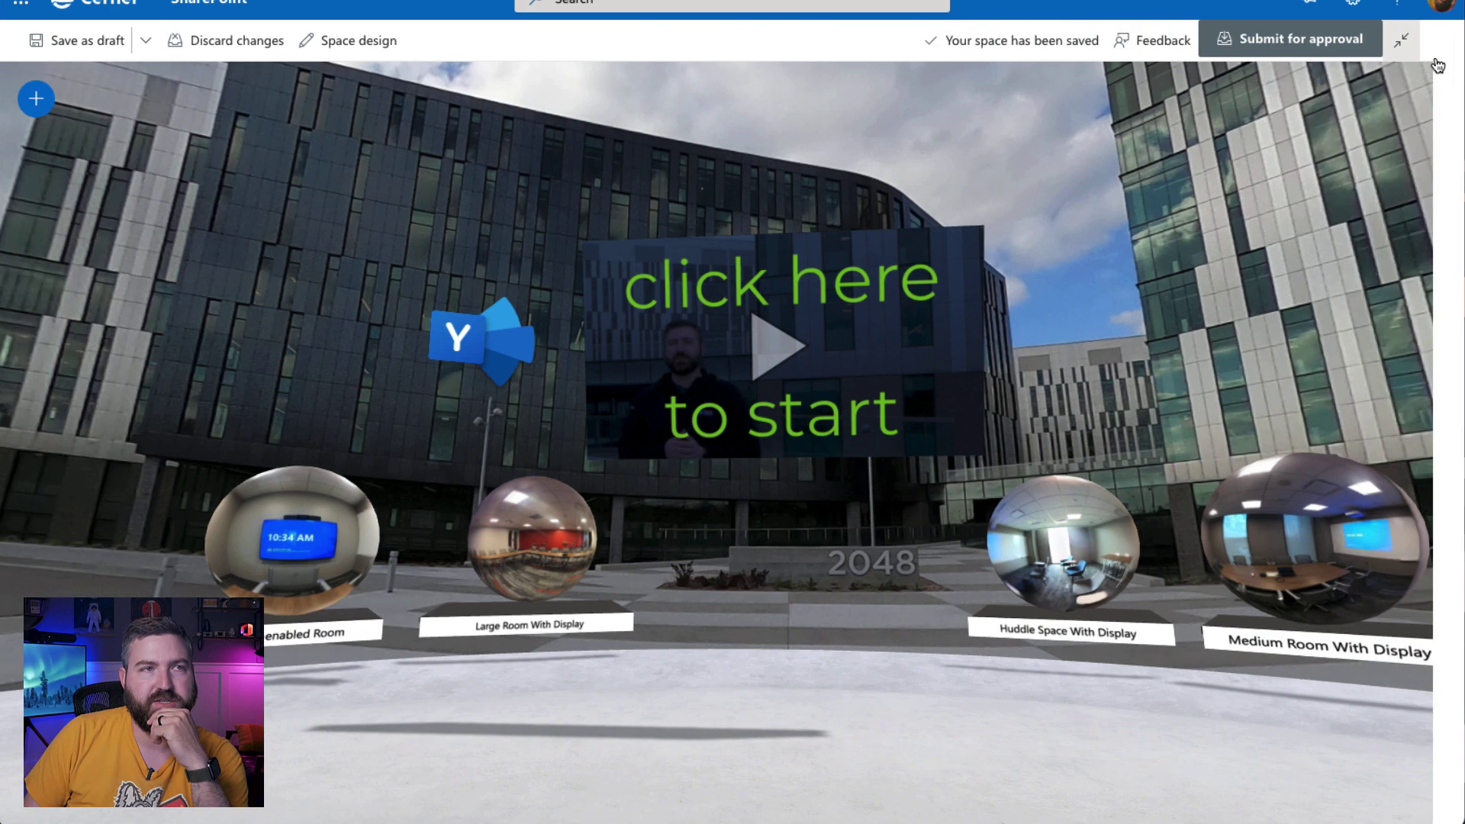
Open the Large Room With Display 360° tour in the tour builder.
click(566, 527)
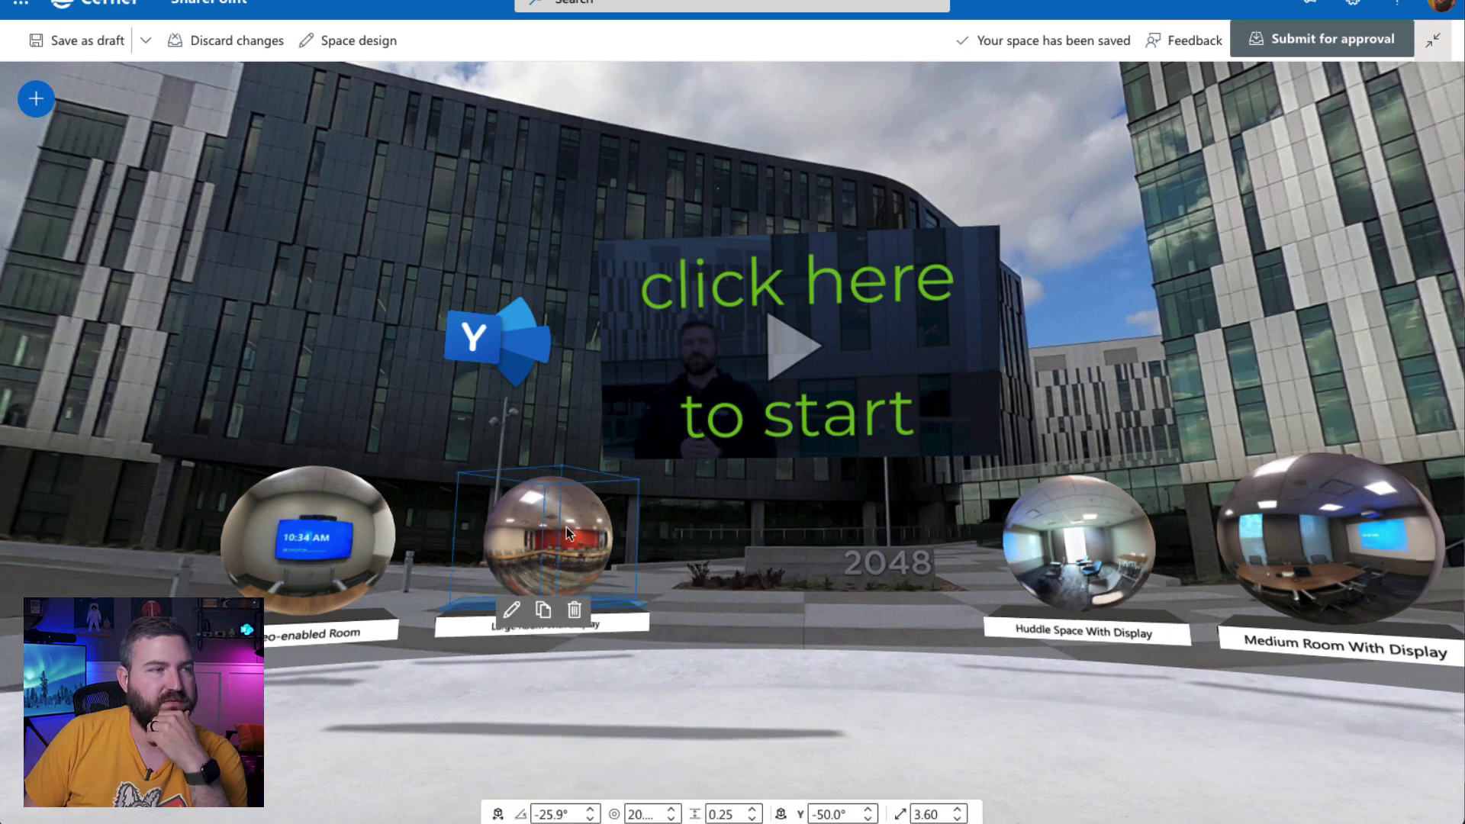
click(507, 609)
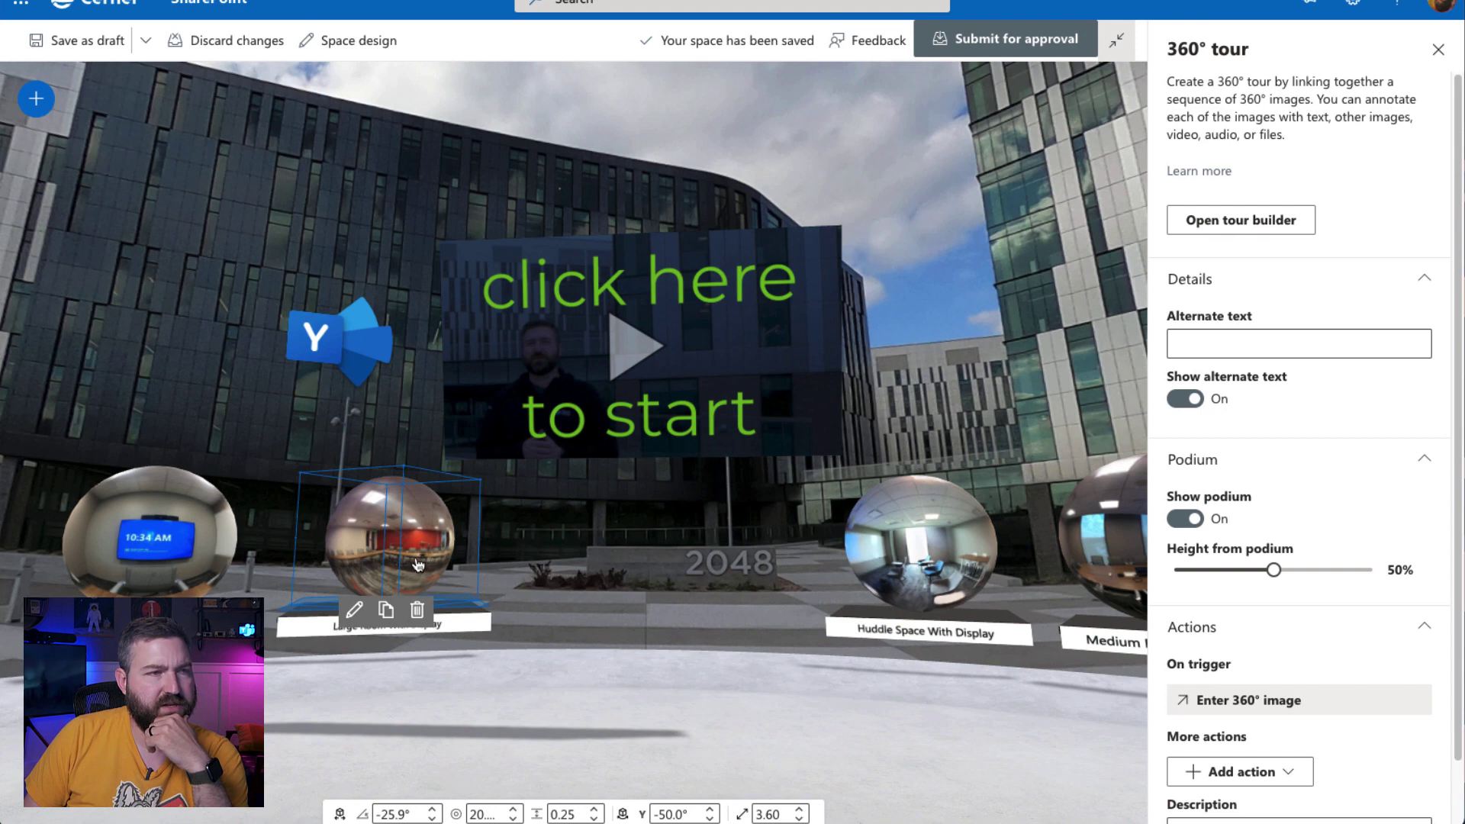
click(1285, 228)
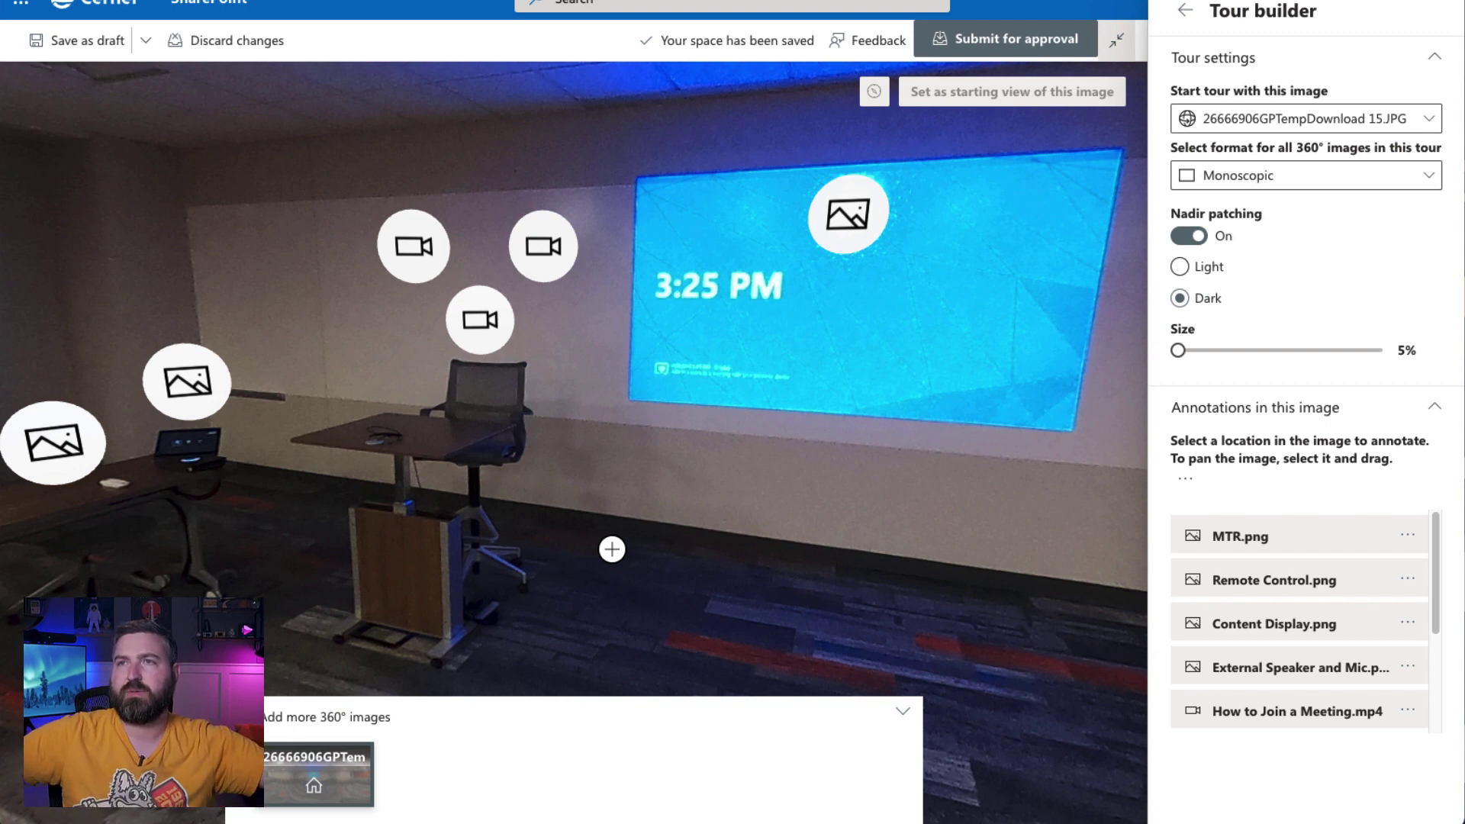
Find the nadir patch on the room's floor and switch nadir patching off and on again to compare.
mouse_move(680, 470)
mouse_down()
mouse_move(959, 376)
mouse_move(481, 481)
mouse_move(631, 310)
mouse_move(661, 222)
mouse_move(697, 203)
mouse_up()
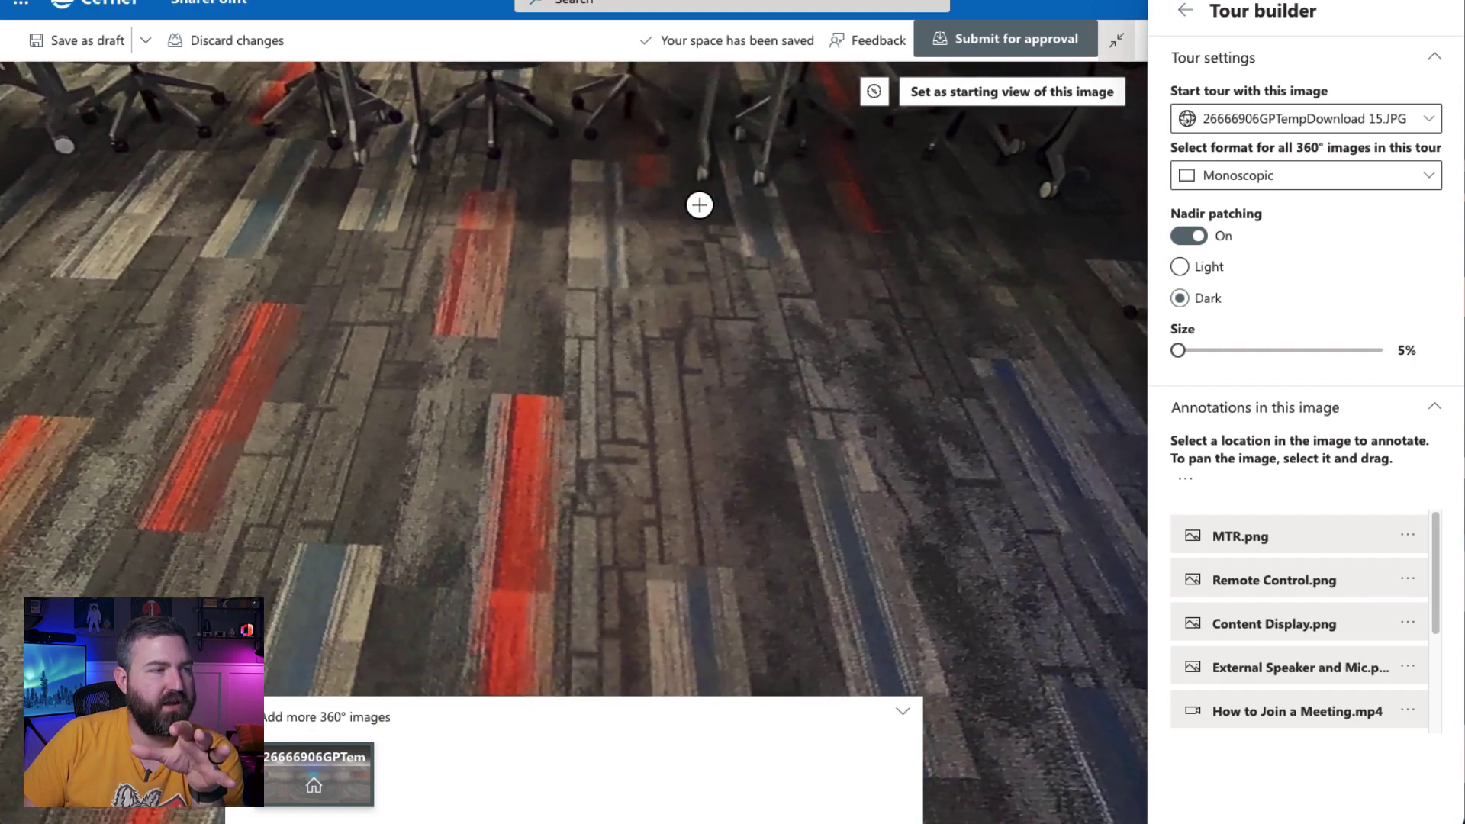
drag(709, 404, 275, 733)
mouse_move(257, 450)
mouse_down()
mouse_move(261, 336)
mouse_move(289, 584)
mouse_move(333, 458)
mouse_move(418, 396)
mouse_move(474, 389)
mouse_move(389, 491)
mouse_move(599, 213)
mouse_up()
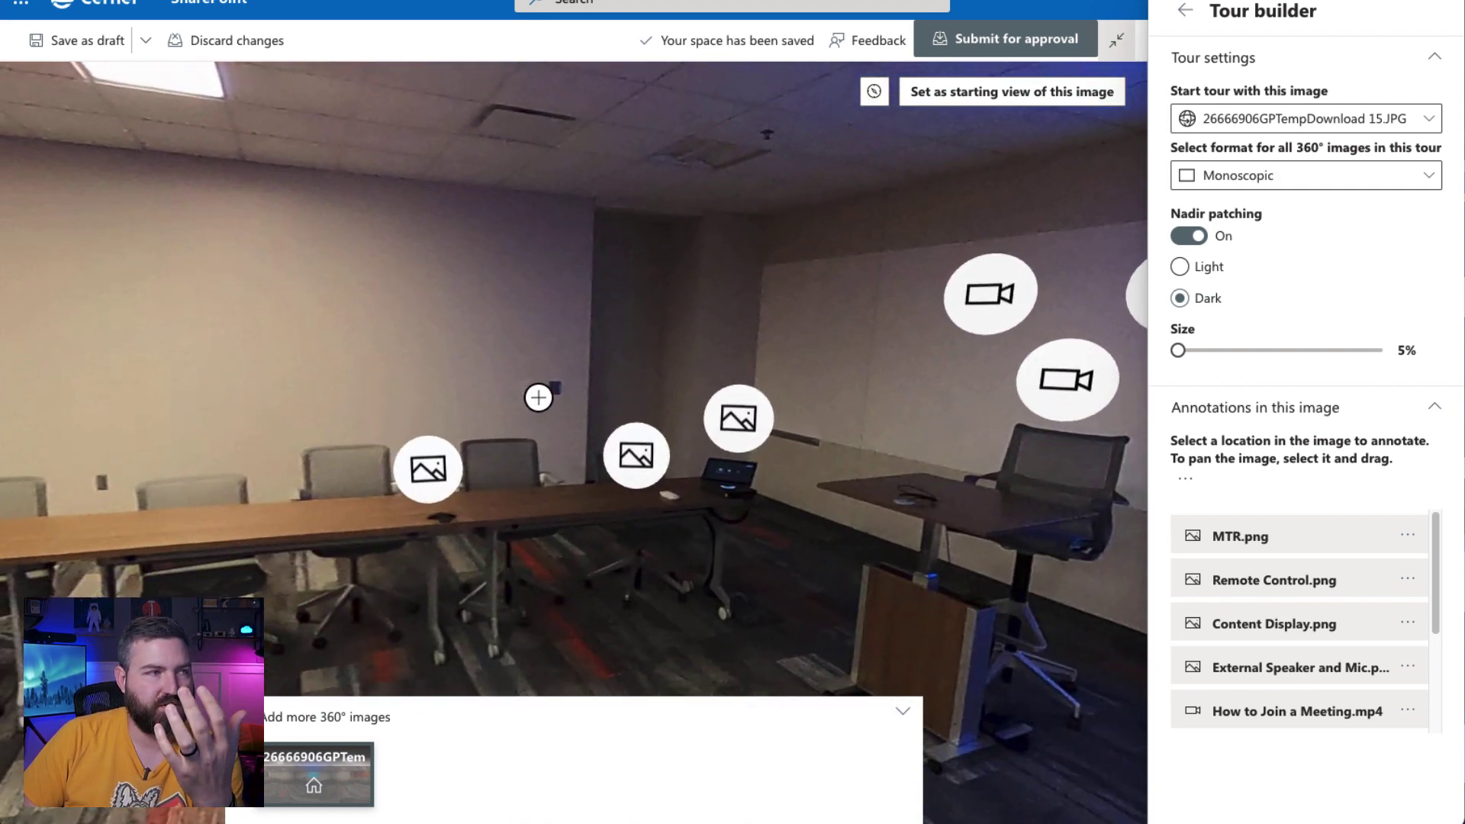
drag(539, 396, 562, 330)
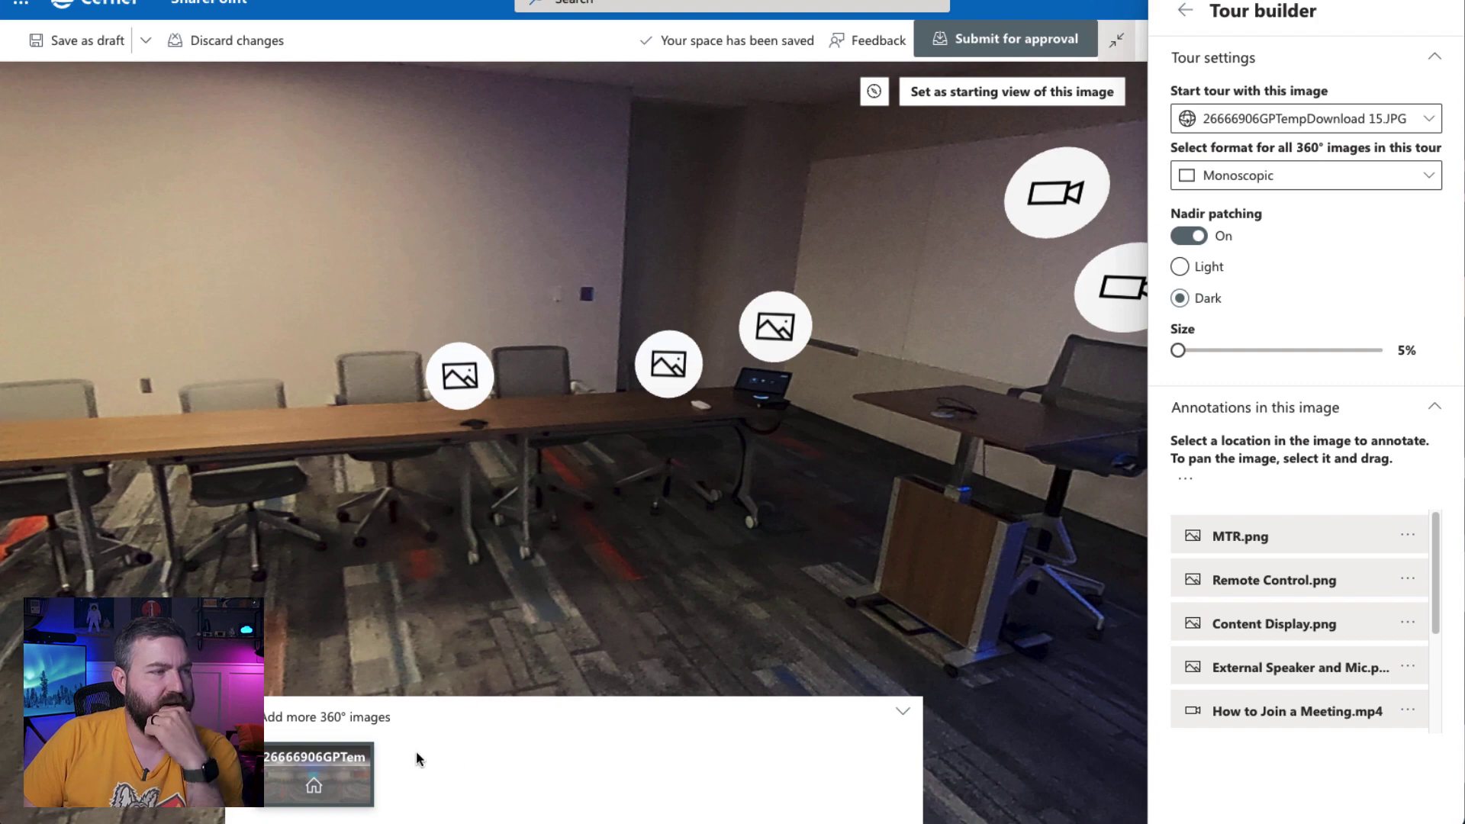
drag(313, 562, 359, 369)
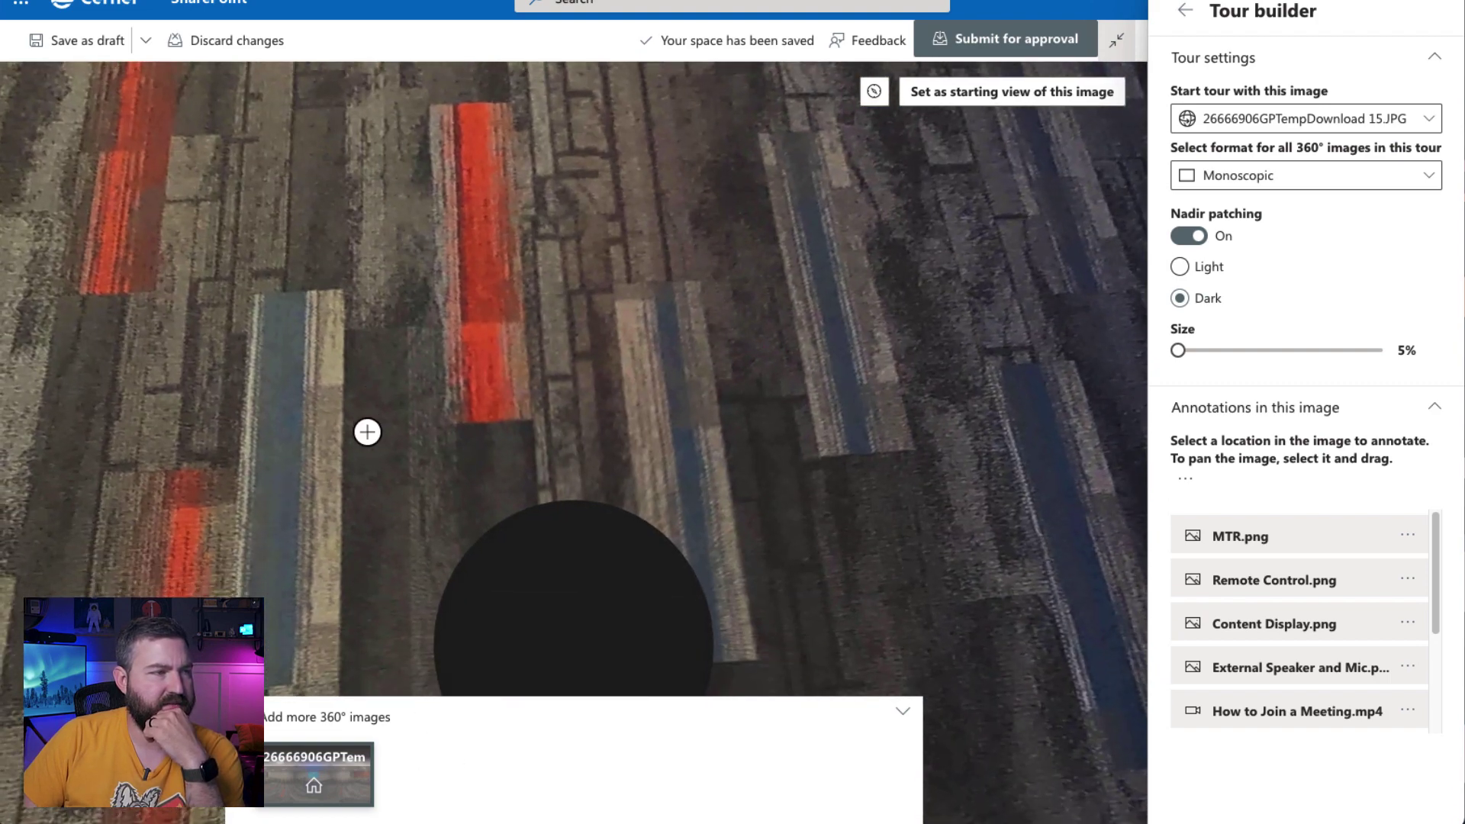
drag(367, 428, 400, 266)
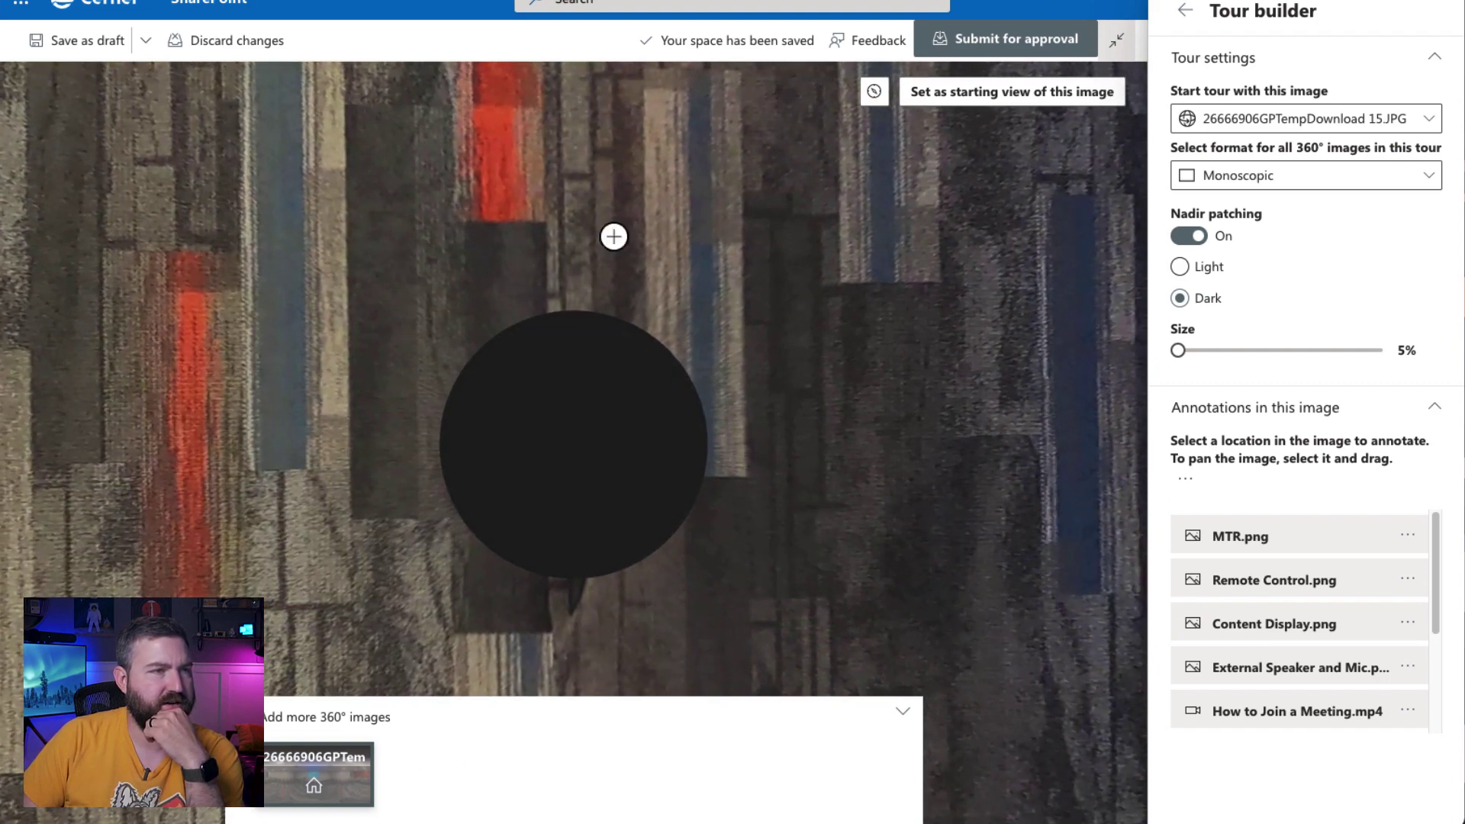
click(1192, 241)
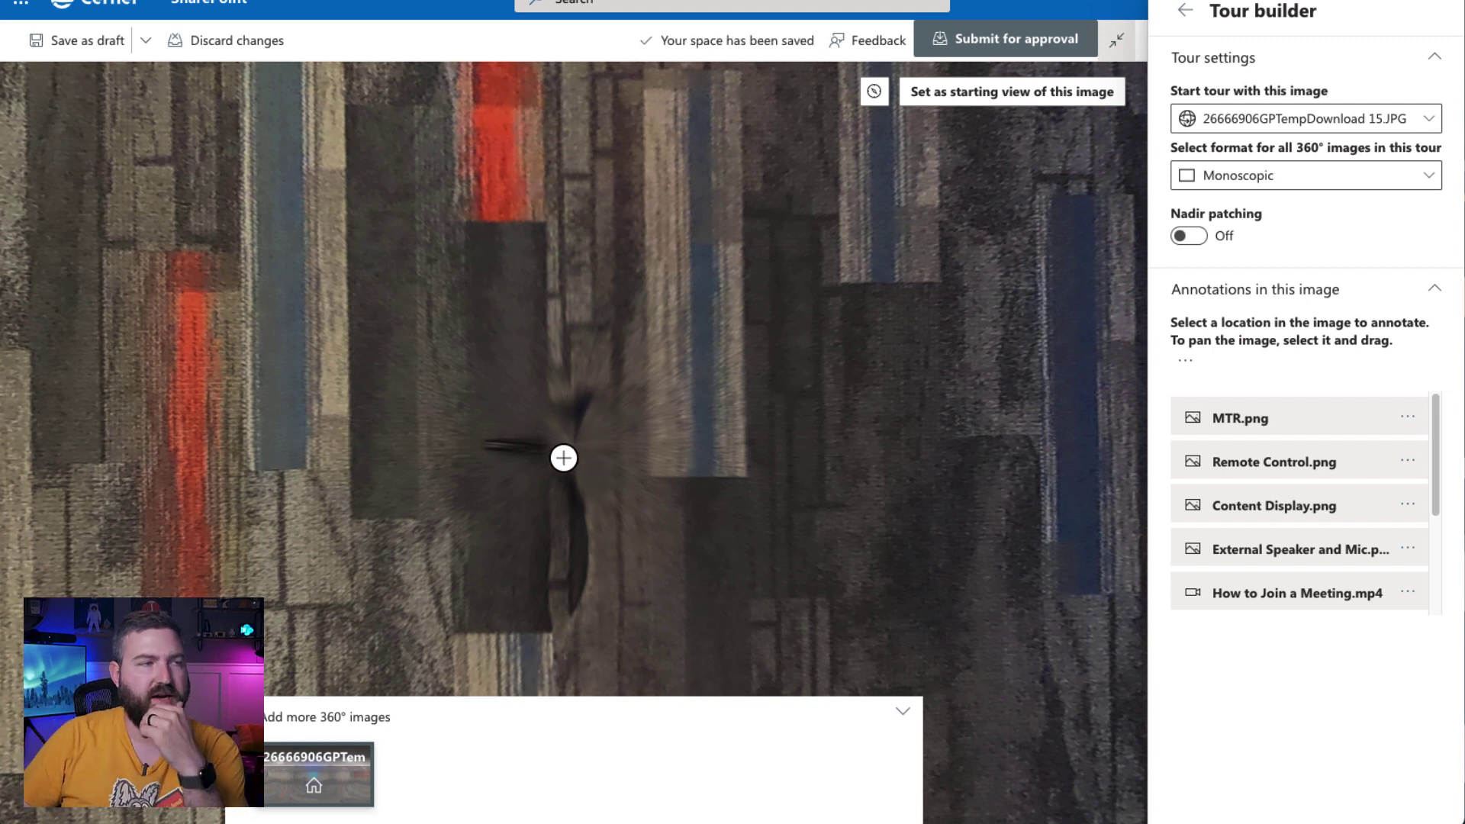
click(1192, 236)
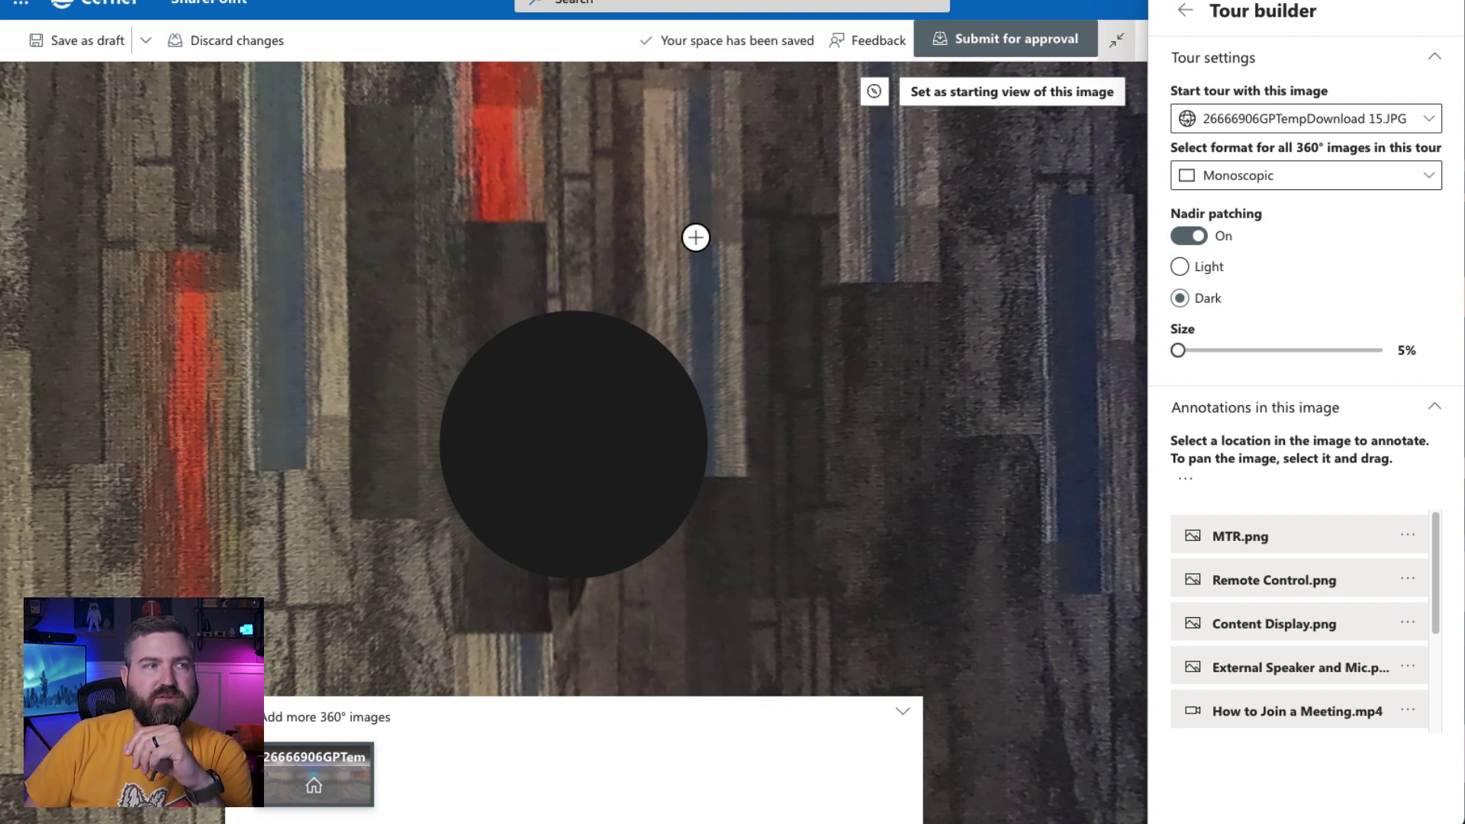
Examine the link and annotation types offered for a spot on the wall beside the room's display, without adding one.
mouse_move(694, 236)
mouse_down()
mouse_move(605, 249)
mouse_move(531, 342)
mouse_move(559, 291)
mouse_move(552, 516)
mouse_up()
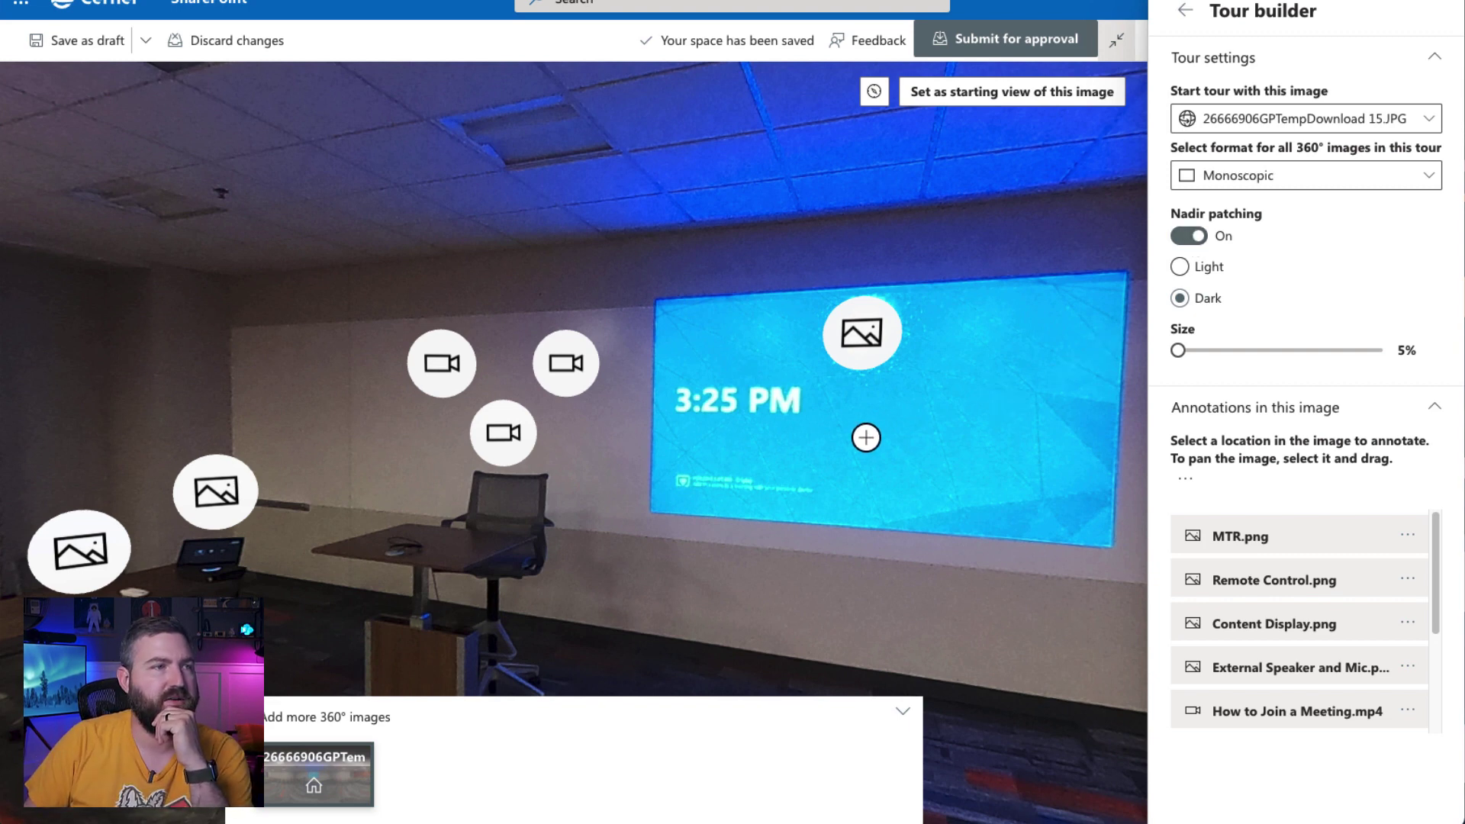
mouse_move(723, 445)
mouse_down()
mouse_move(775, 405)
mouse_move(758, 415)
mouse_up()
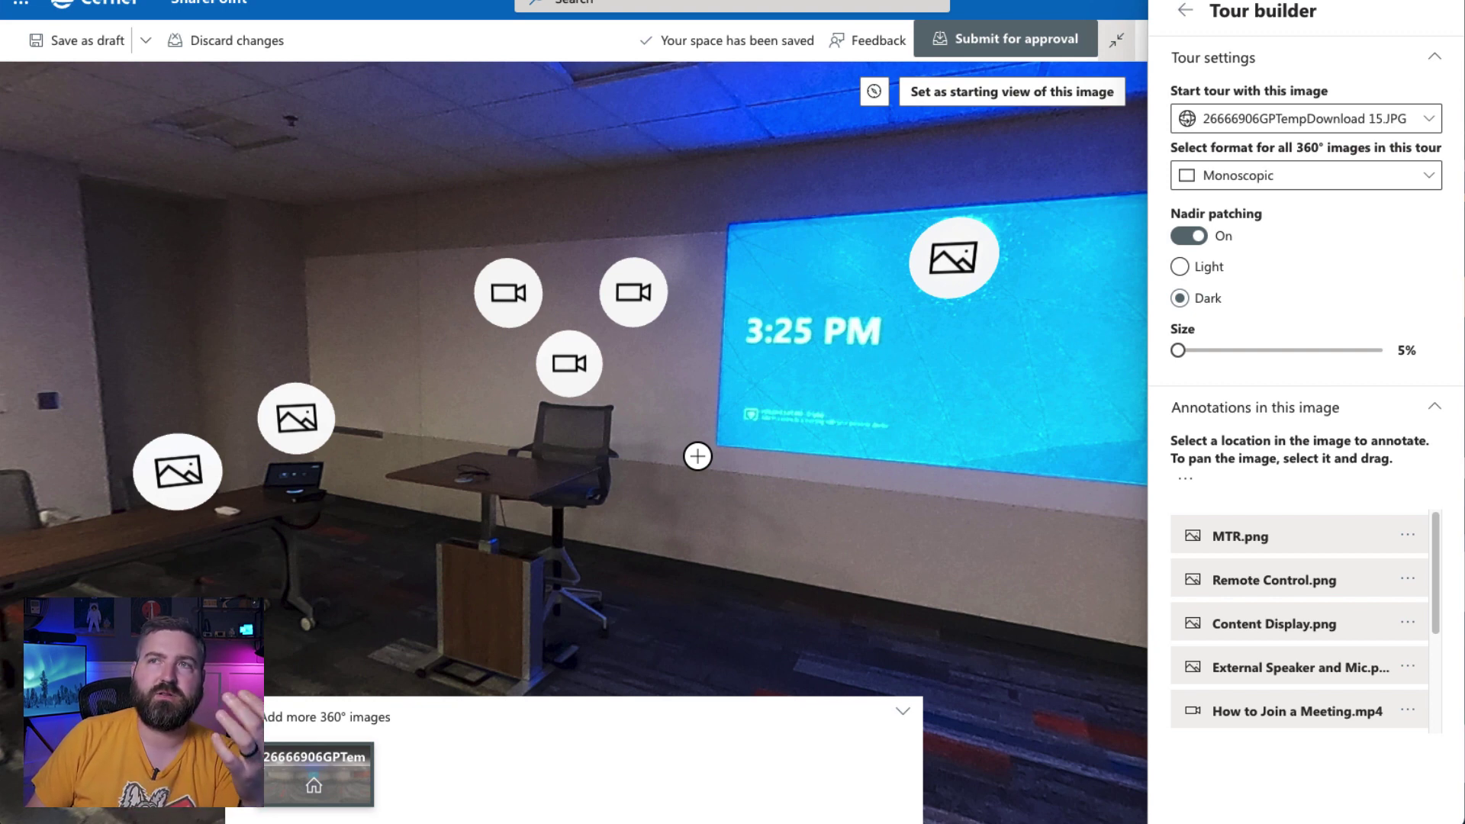
click(702, 438)
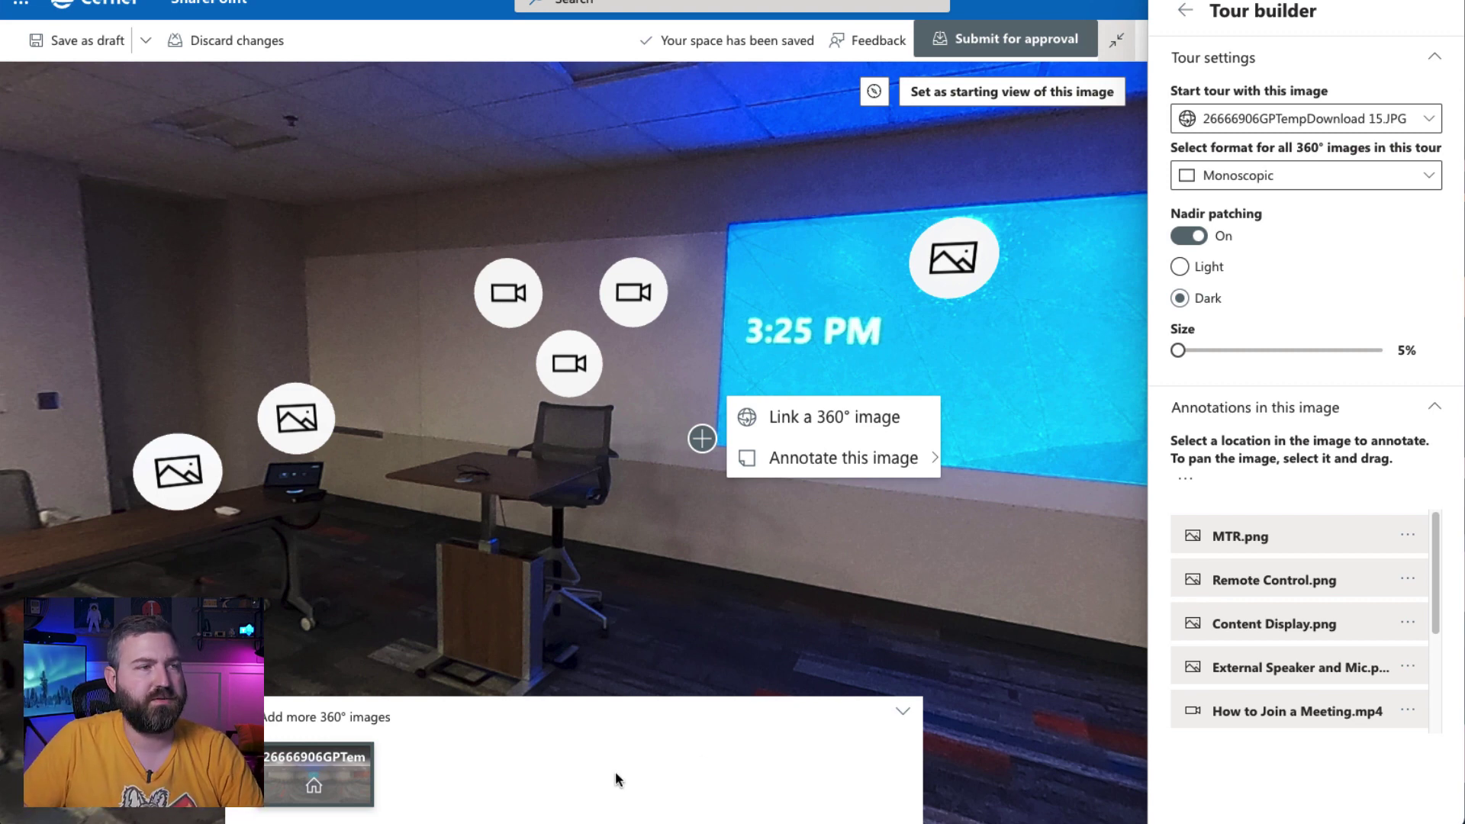
mouse_move(811, 457)
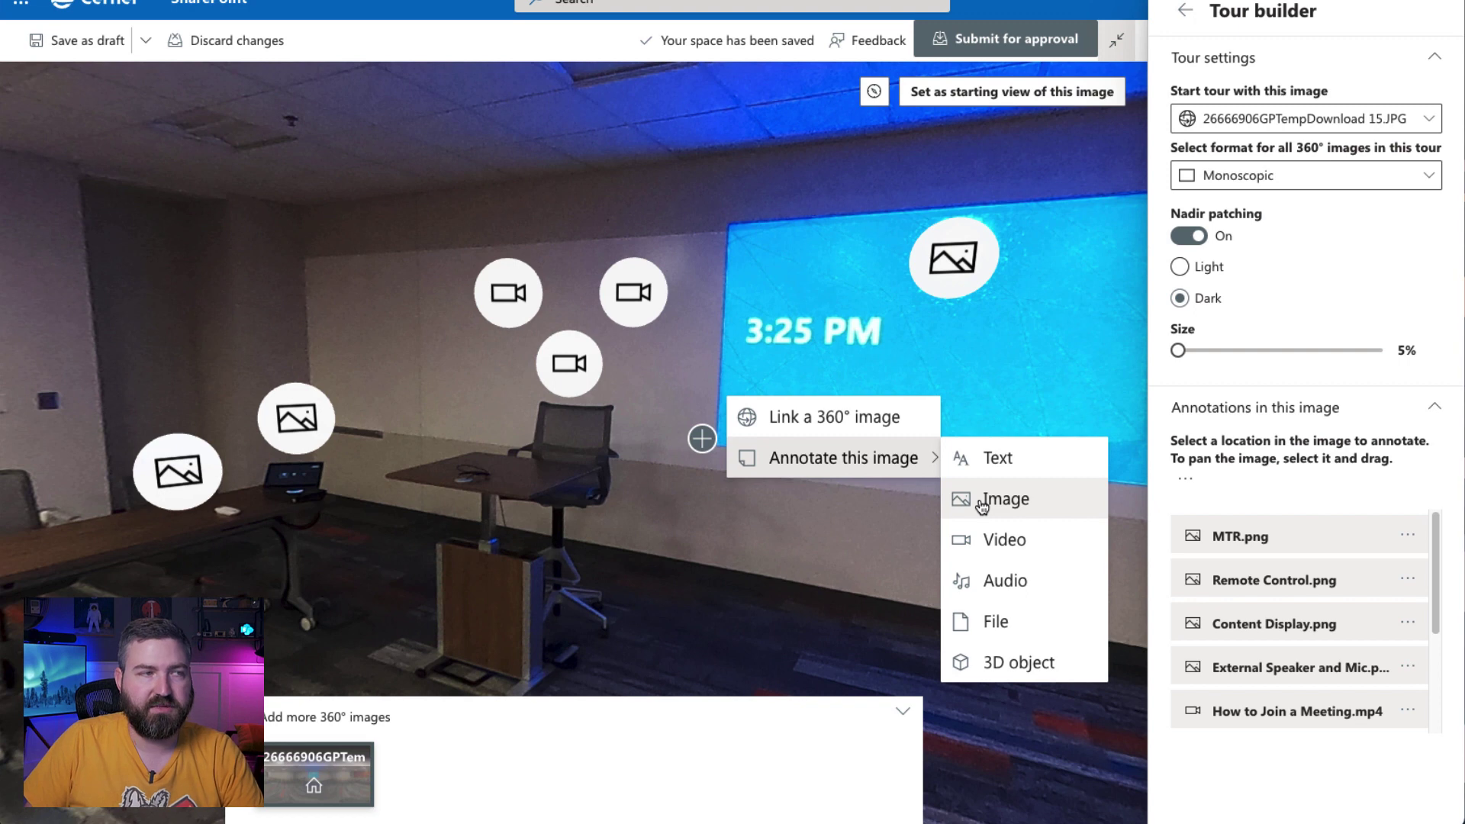
click(305, 431)
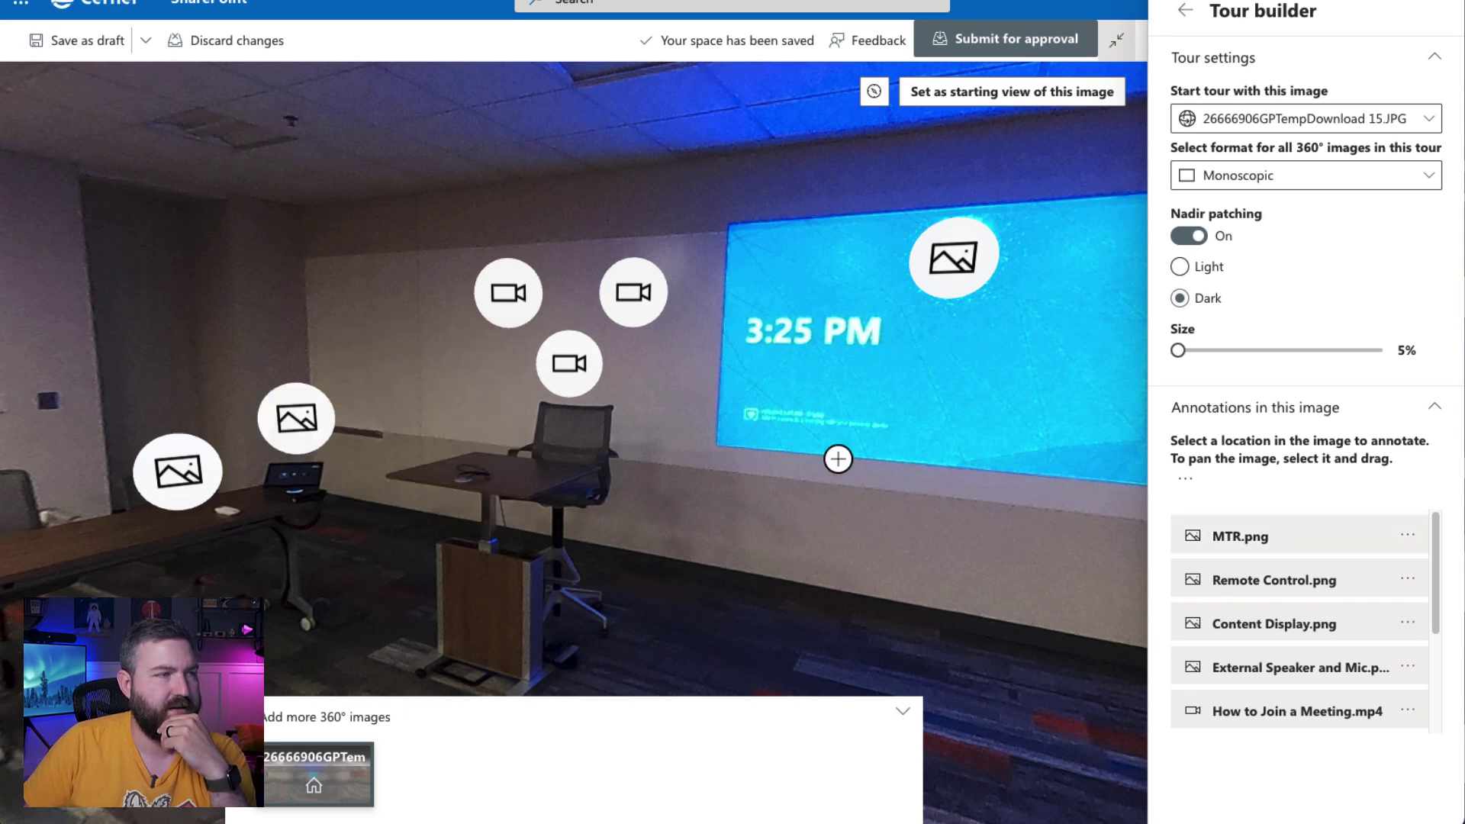
Check the settings of the How to share content video annotation above the chair.
click(572, 368)
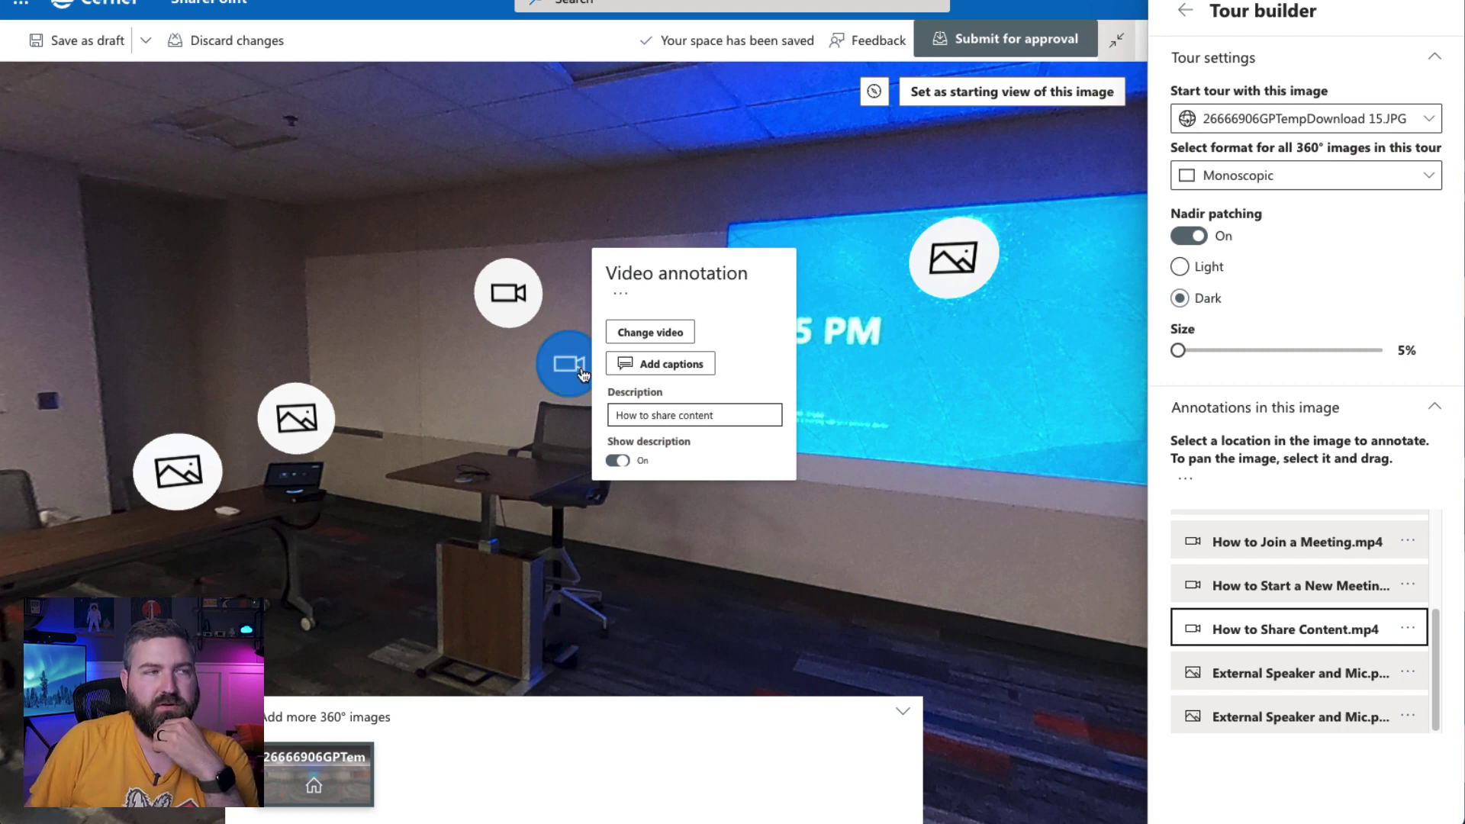
click(1046, 399)
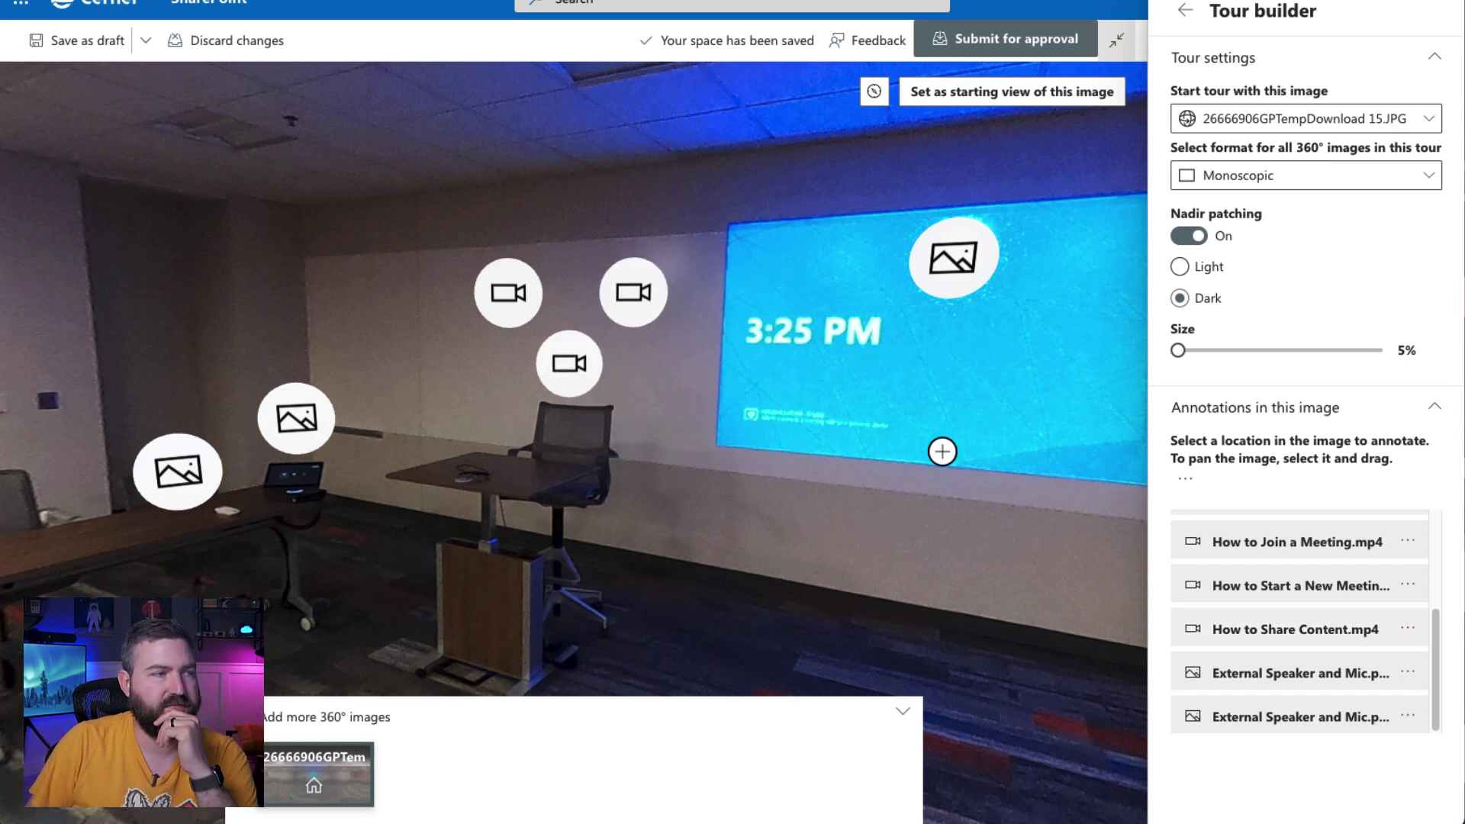
drag(637, 511, 249, 370)
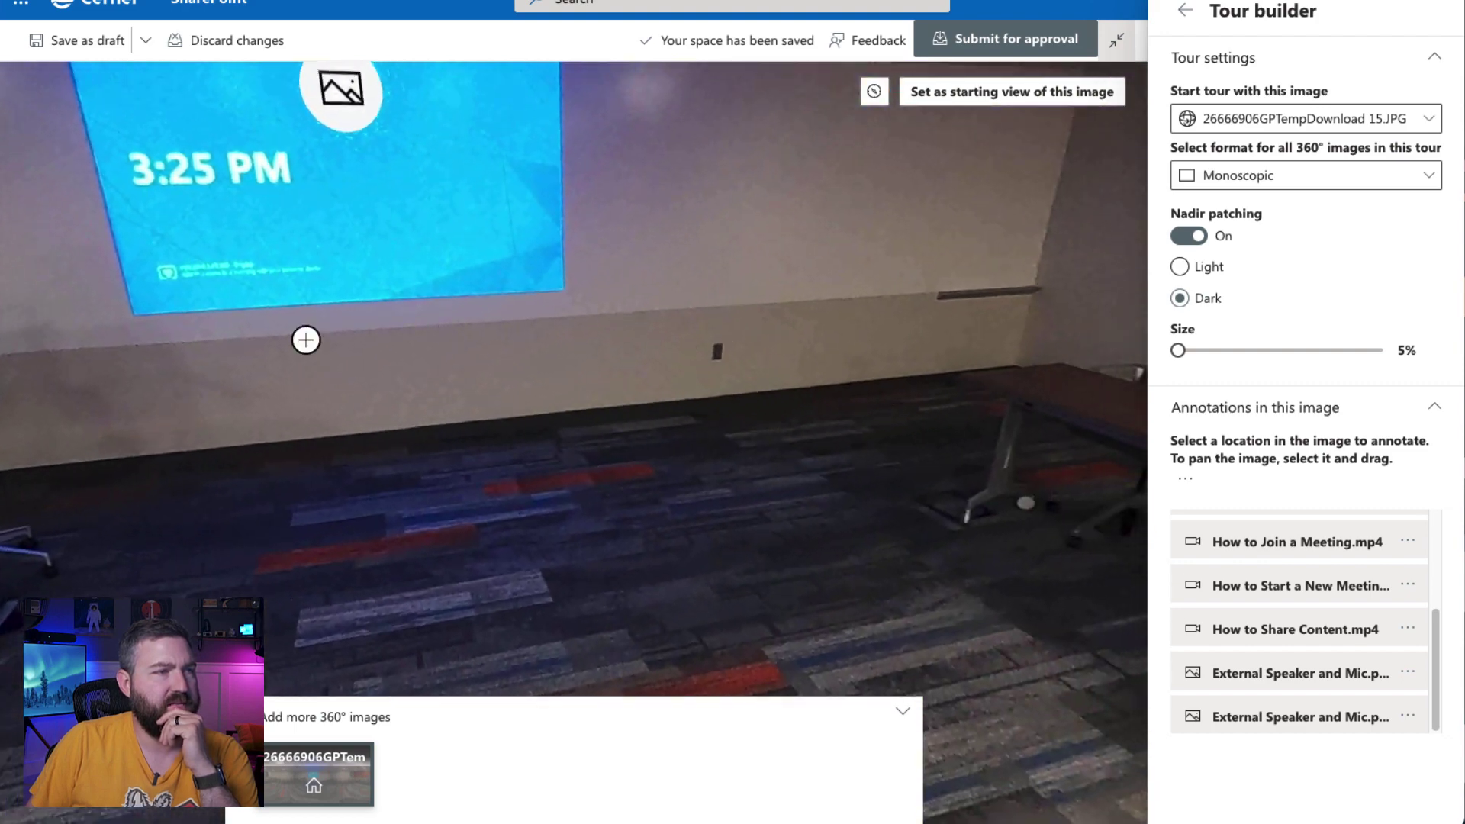
mouse_move(889, 293)
mouse_down()
mouse_move(366, 366)
mouse_move(824, 379)
mouse_move(456, 413)
mouse_move(383, 405)
mouse_move(664, 418)
mouse_move(680, 442)
mouse_move(805, 462)
mouse_up()
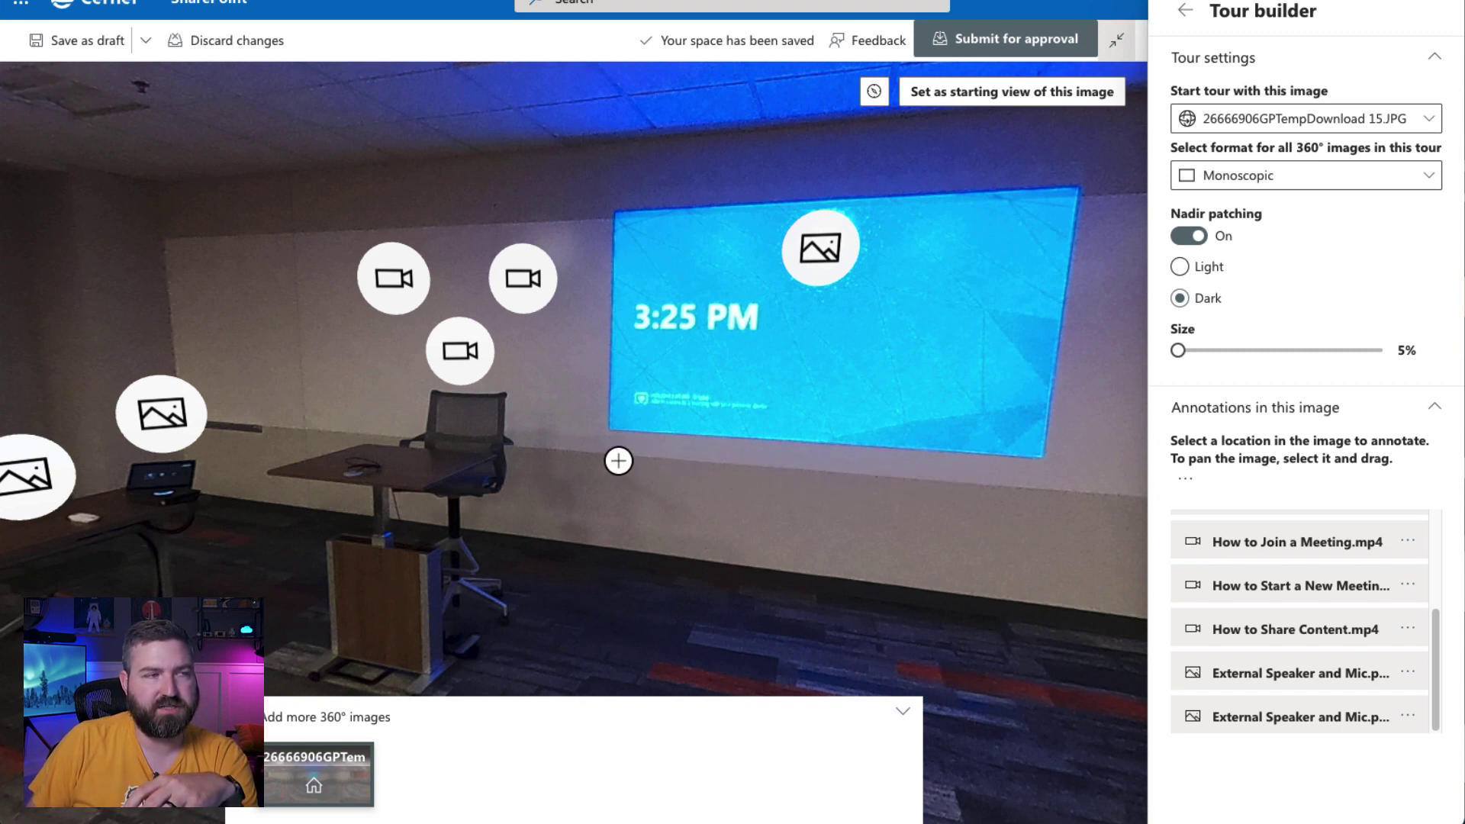
Add a text annotation reading "Click anywhere to go back." on the wall below the display.
click(795, 477)
mouse_move(909, 496)
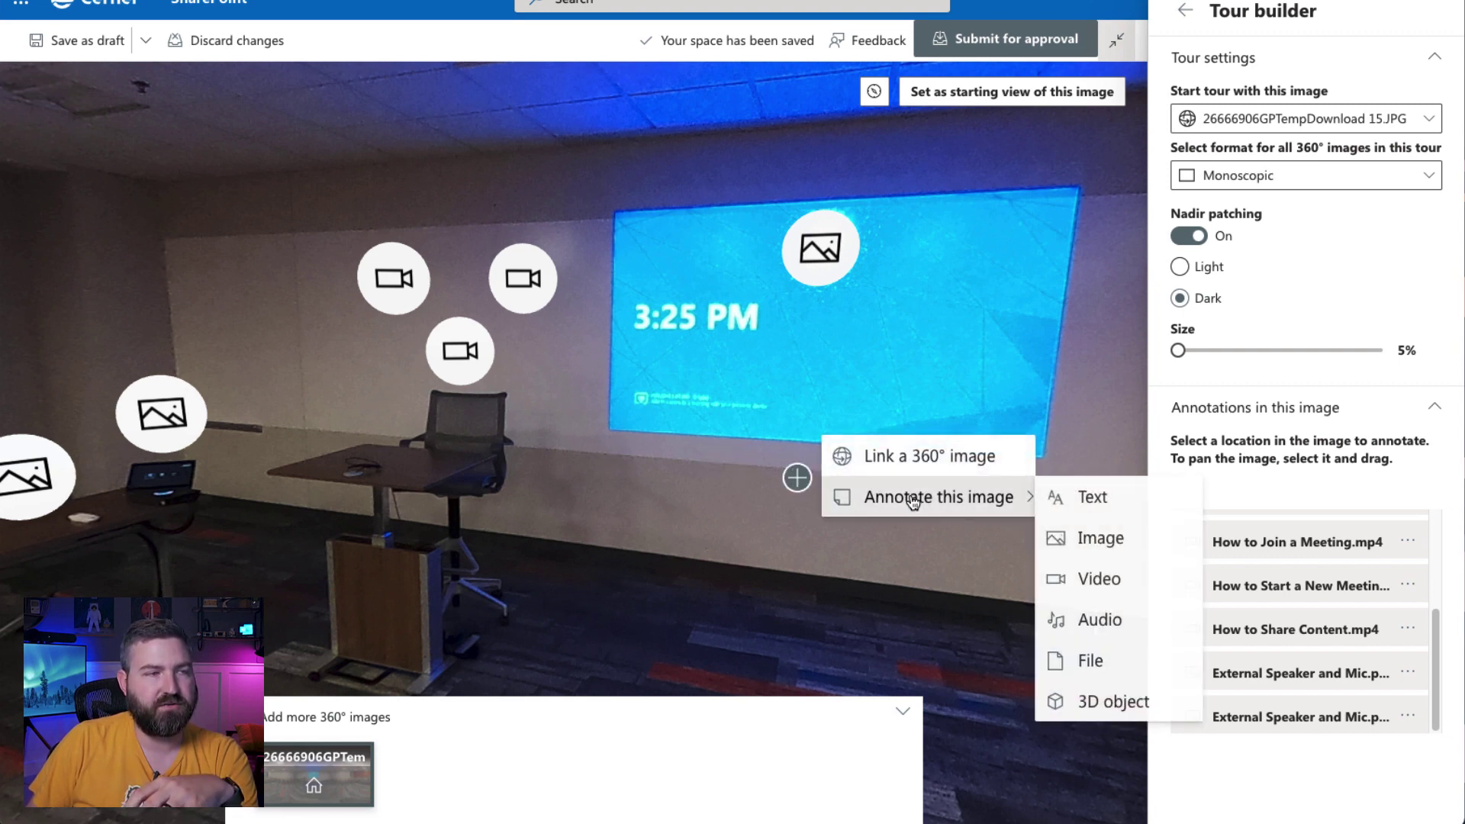
click(1087, 498)
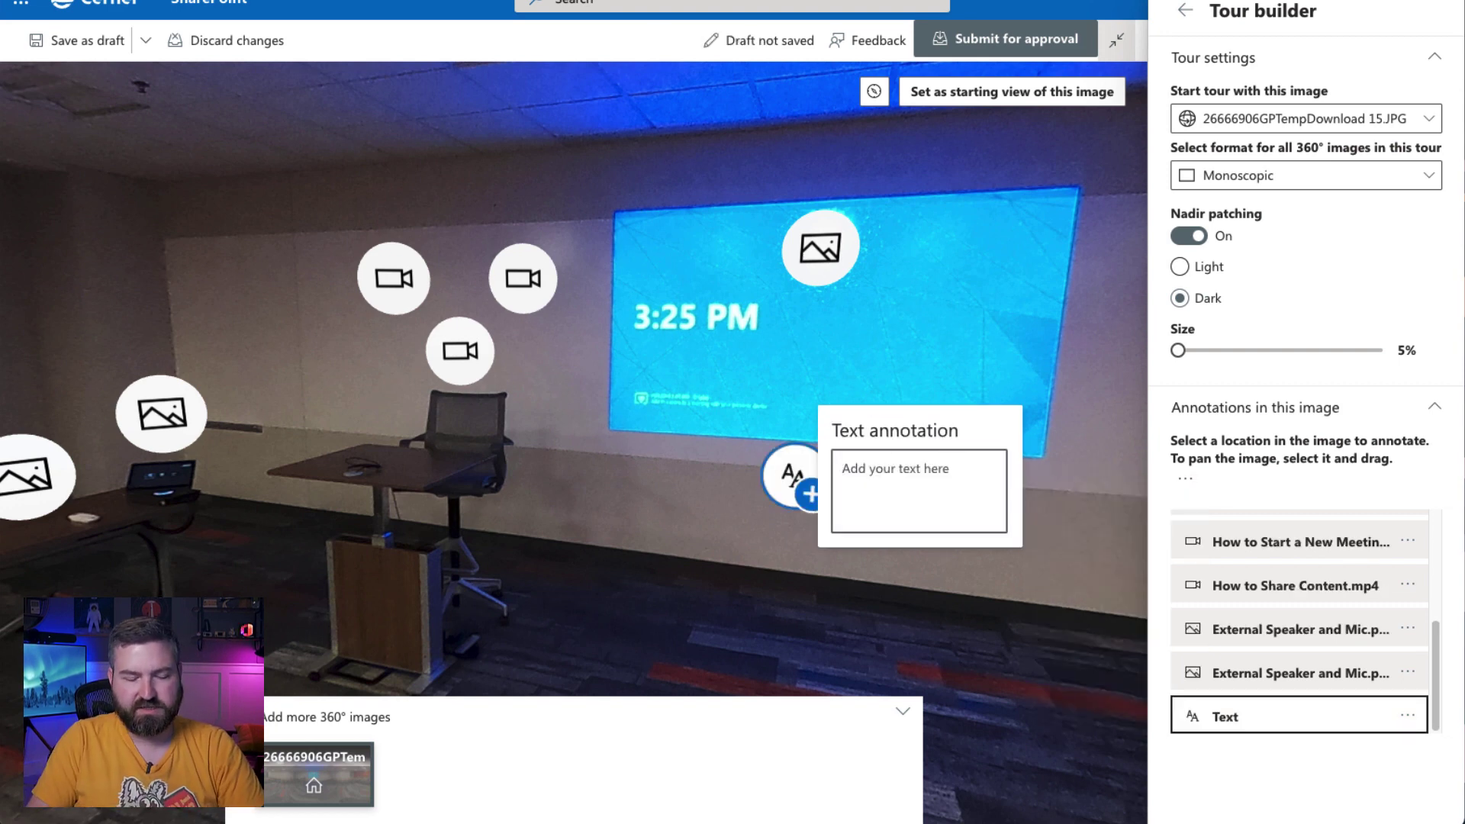
text(Click anywhere to )
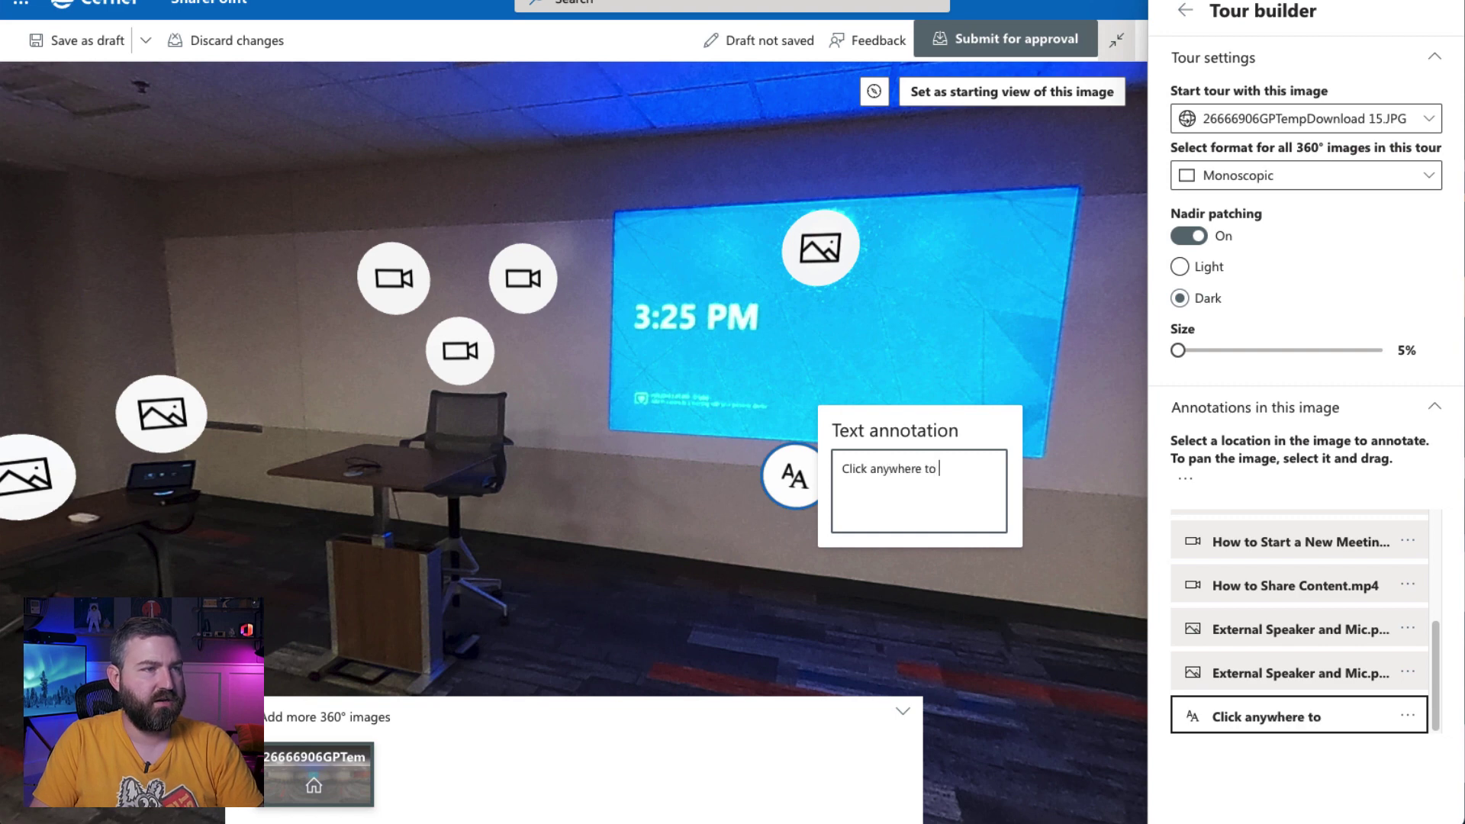
text(go back.)
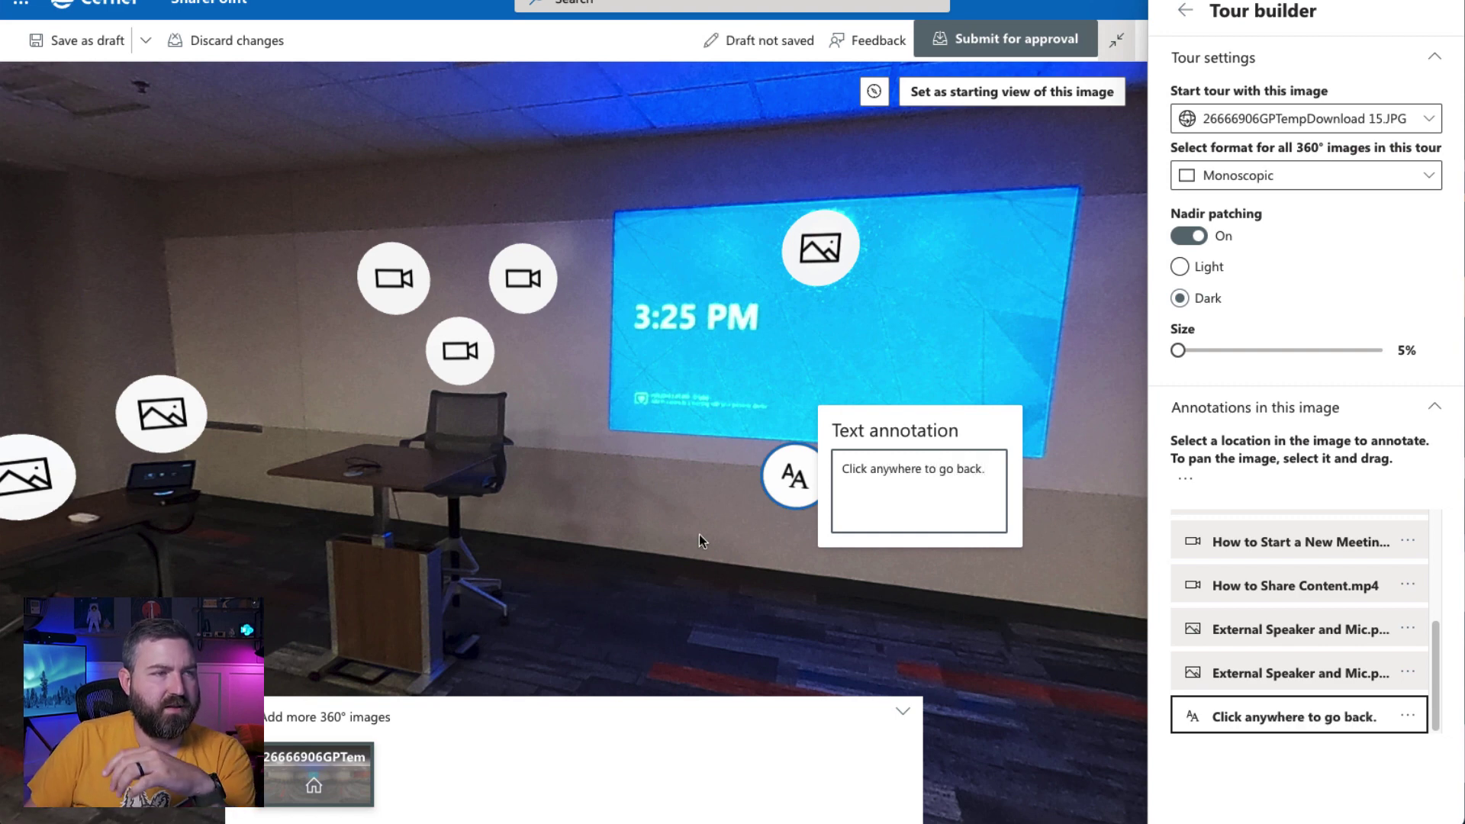
click(699, 535)
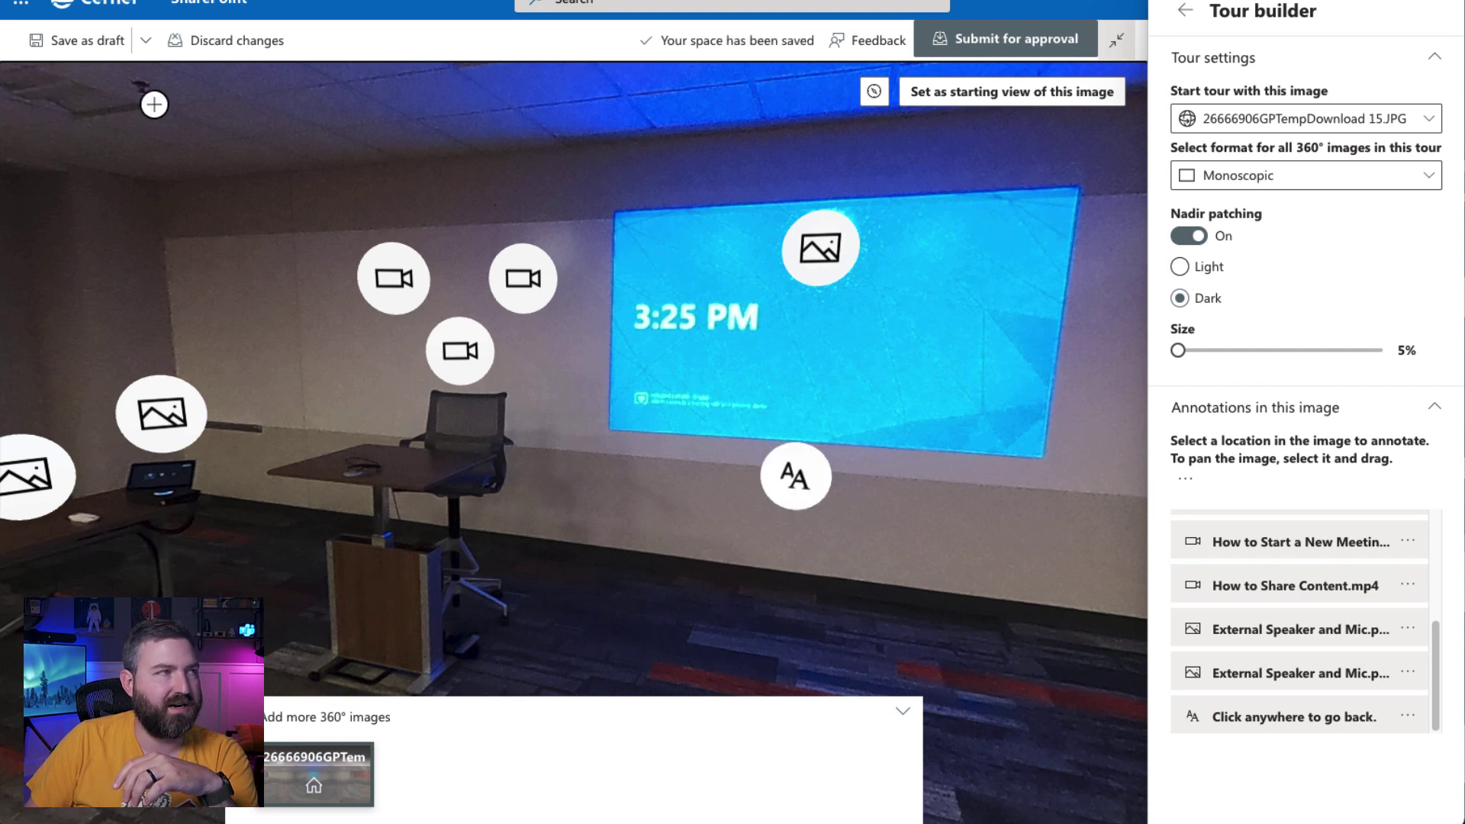
Save the space as a draft and reopen the room tour for editing in the tour builder.
click(76, 40)
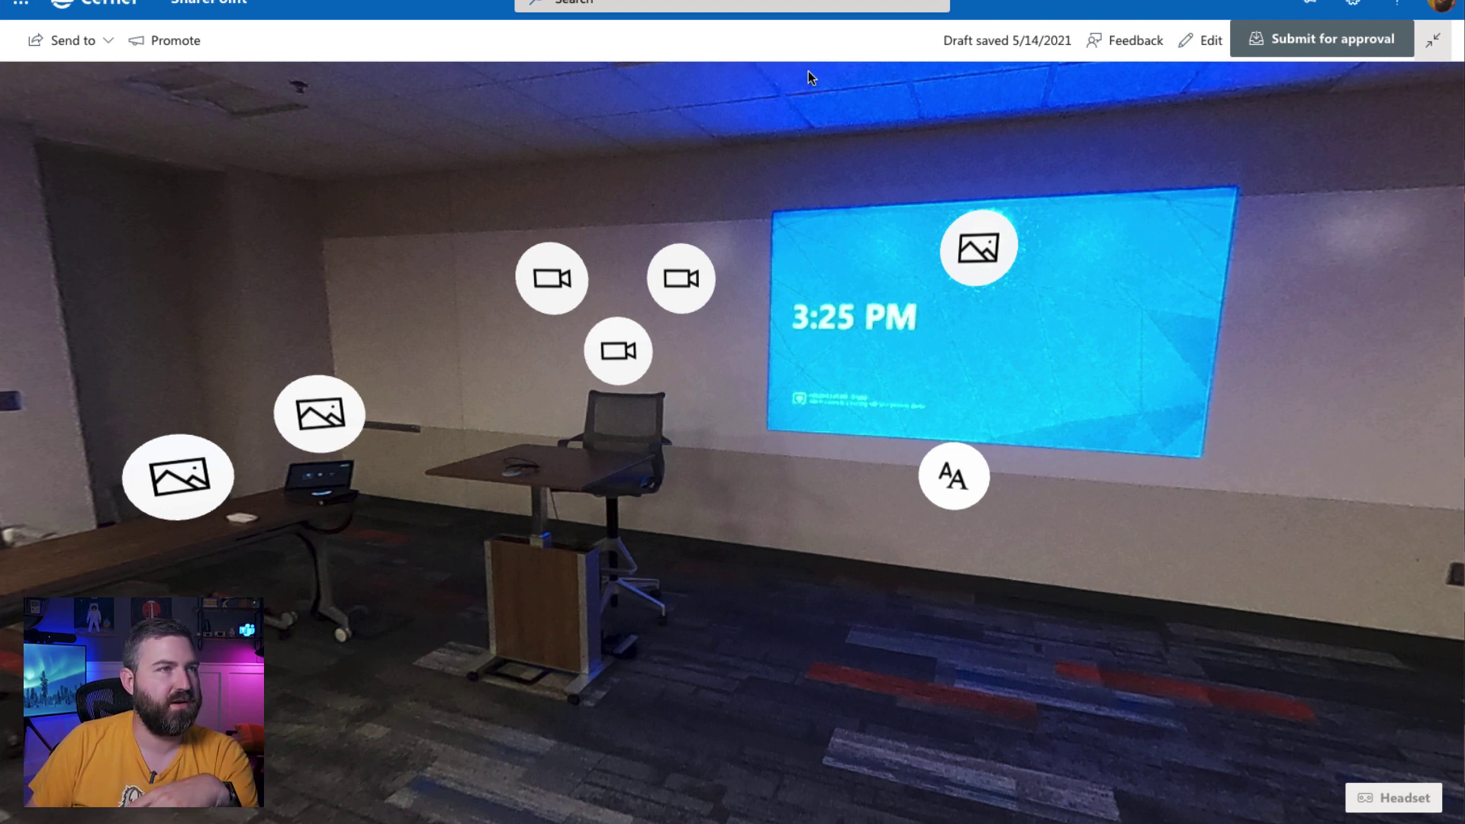
click(1201, 40)
click(1259, 216)
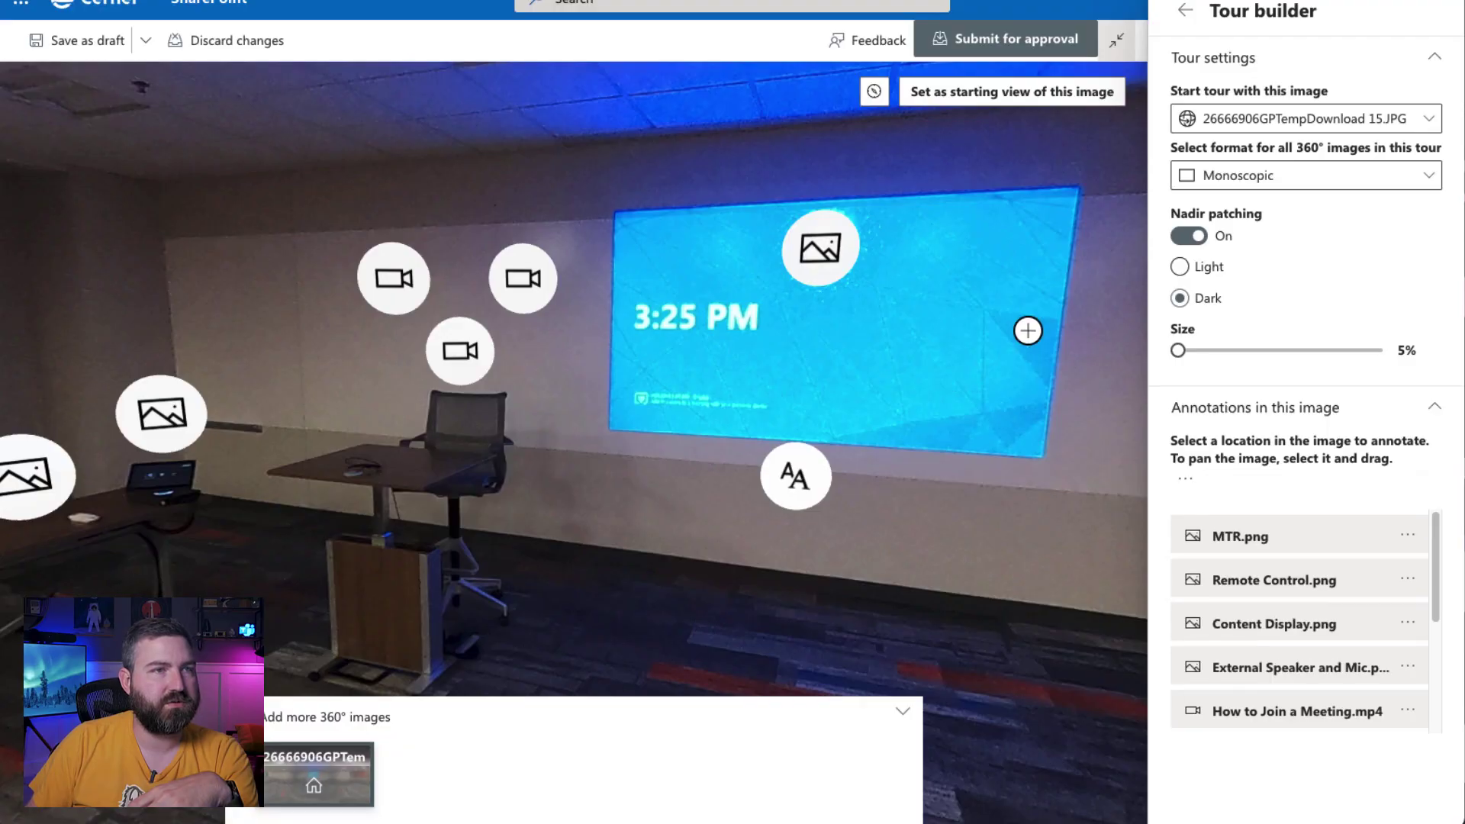
Open the Medium Room With Display tour in the tour builder and set the starting view of GS__0046.JPG to face the door.
click(1183, 11)
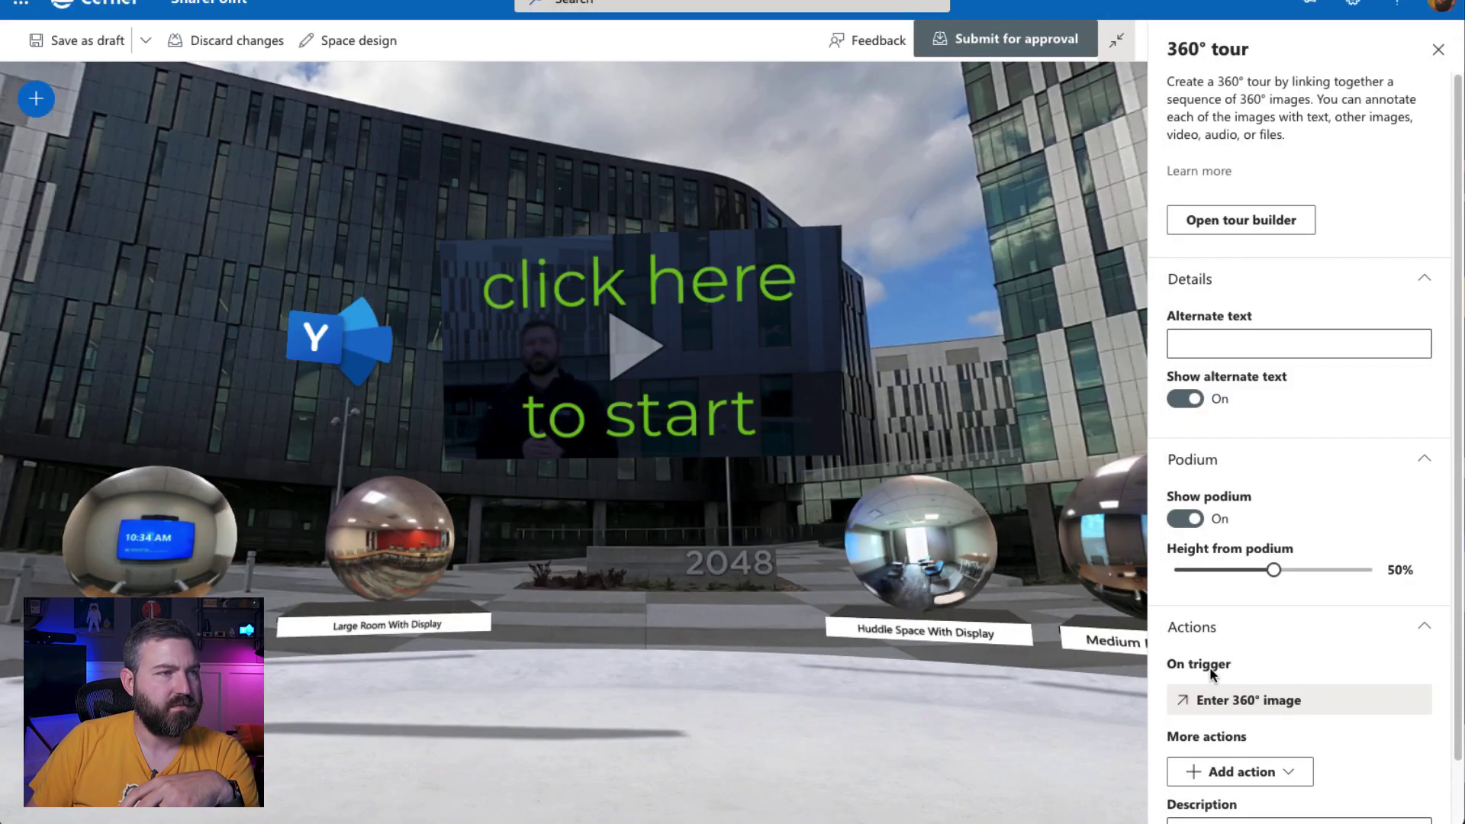
click(1109, 554)
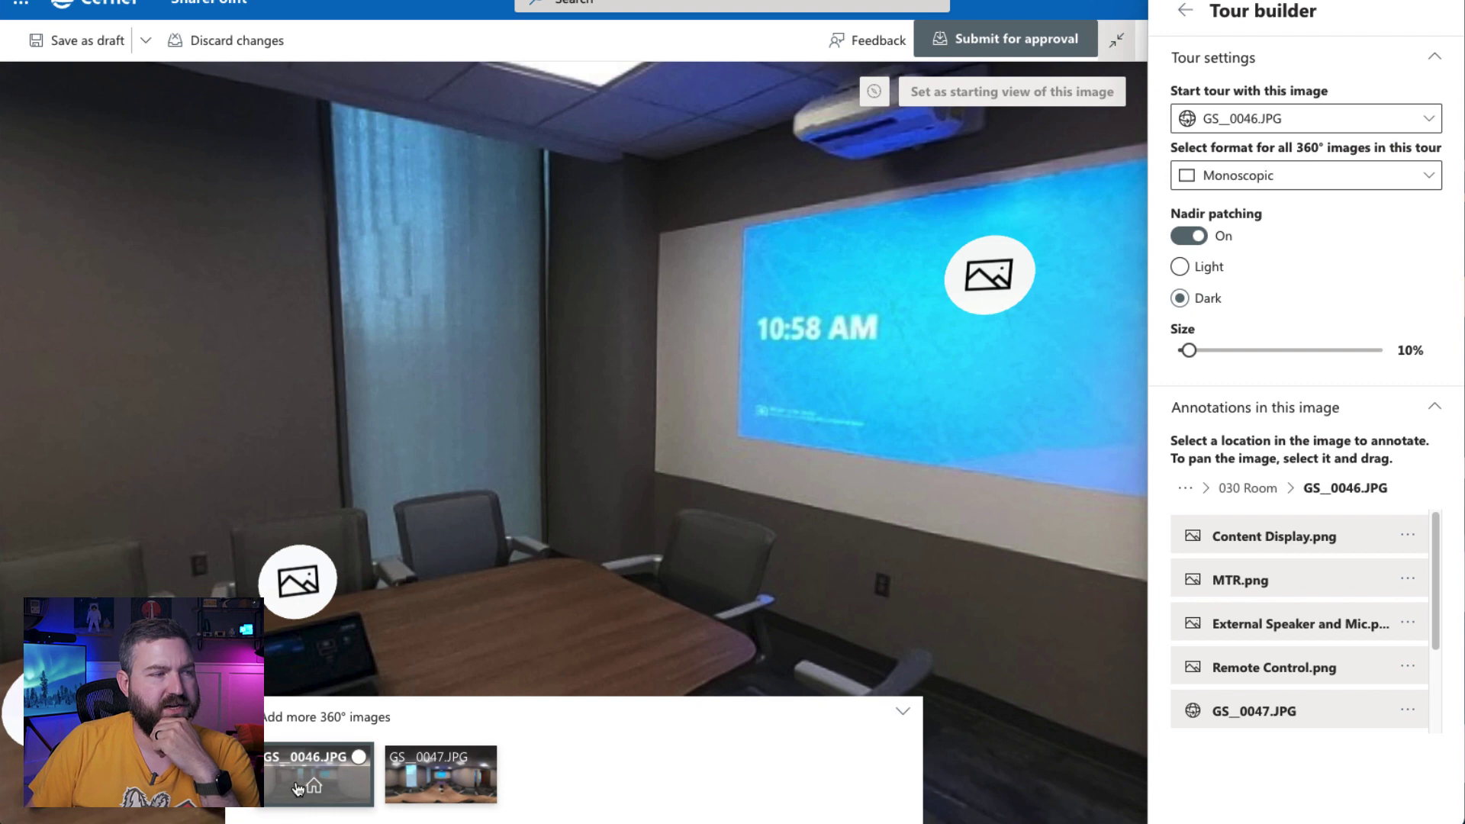
mouse_move(840, 374)
mouse_down()
mouse_move(695, 355)
mouse_move(652, 373)
mouse_move(845, 374)
mouse_up()
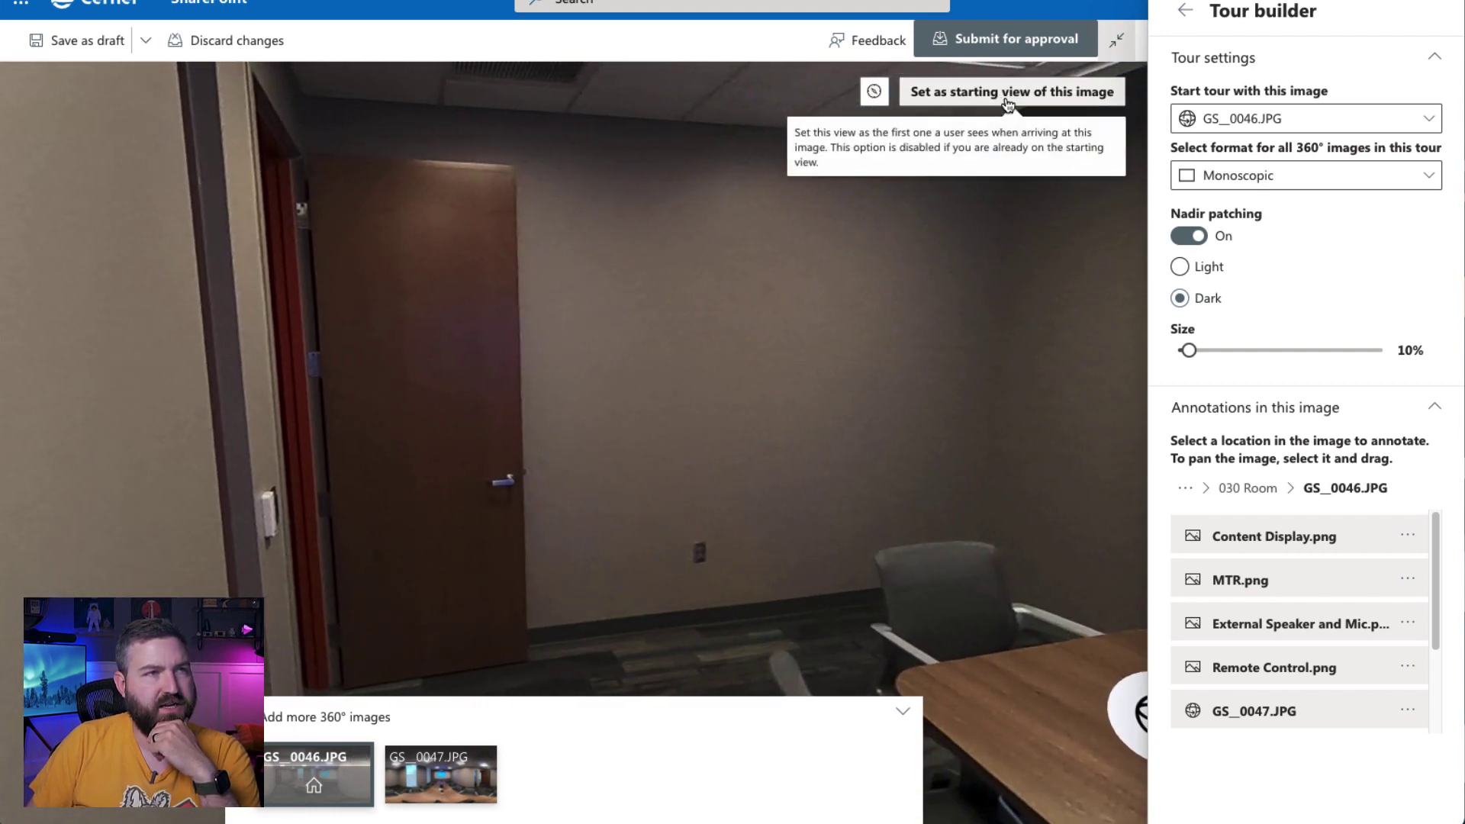
click(1008, 95)
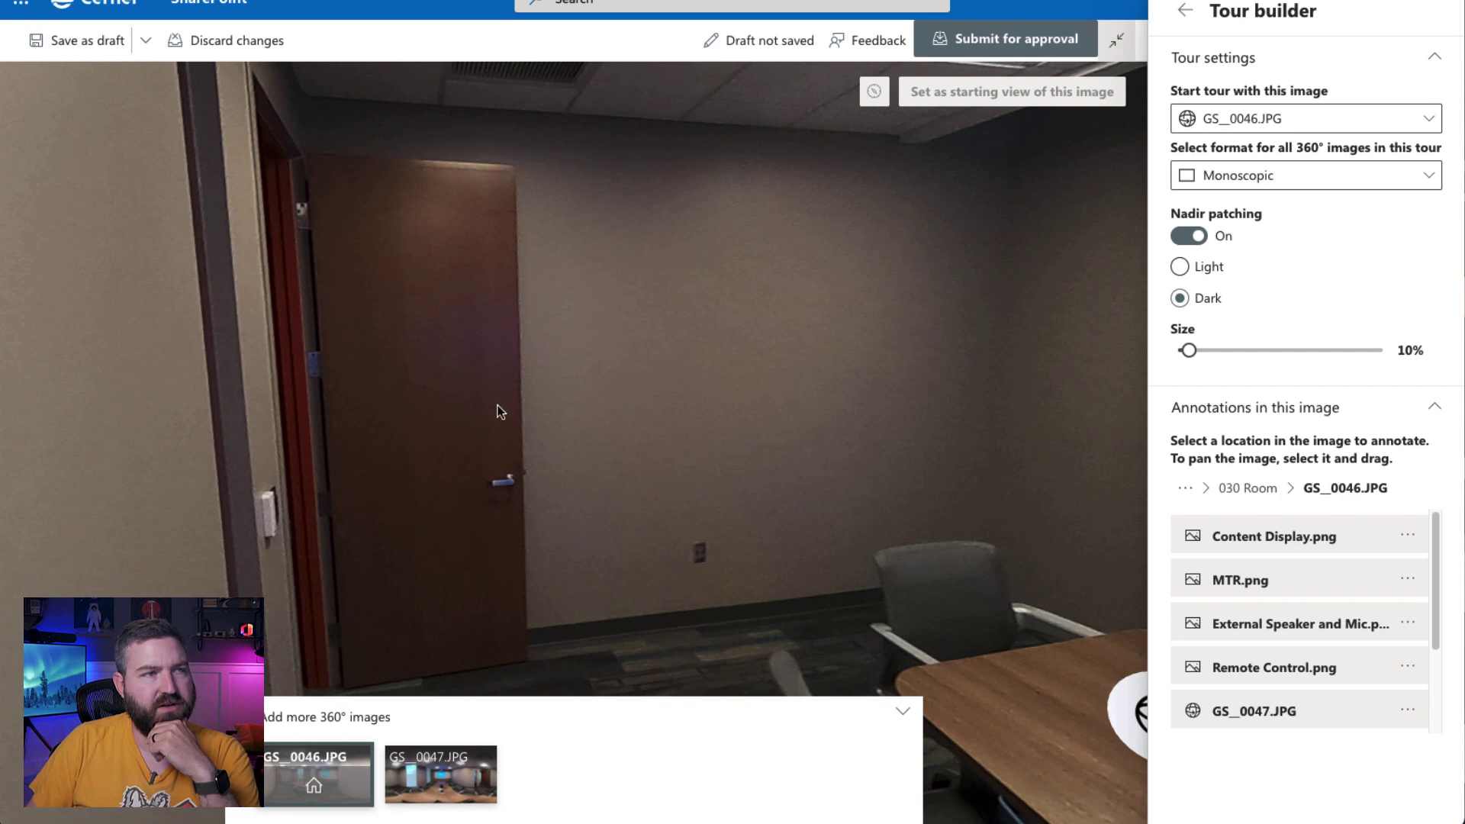
Set the starting view of GS__0046.JPG to face the projected display, with the table and window also in view.
mouse_move(984, 336)
mouse_down()
mouse_move(890, 328)
mouse_move(911, 355)
mouse_move(618, 374)
mouse_up()
drag(804, 406, 737, 351)
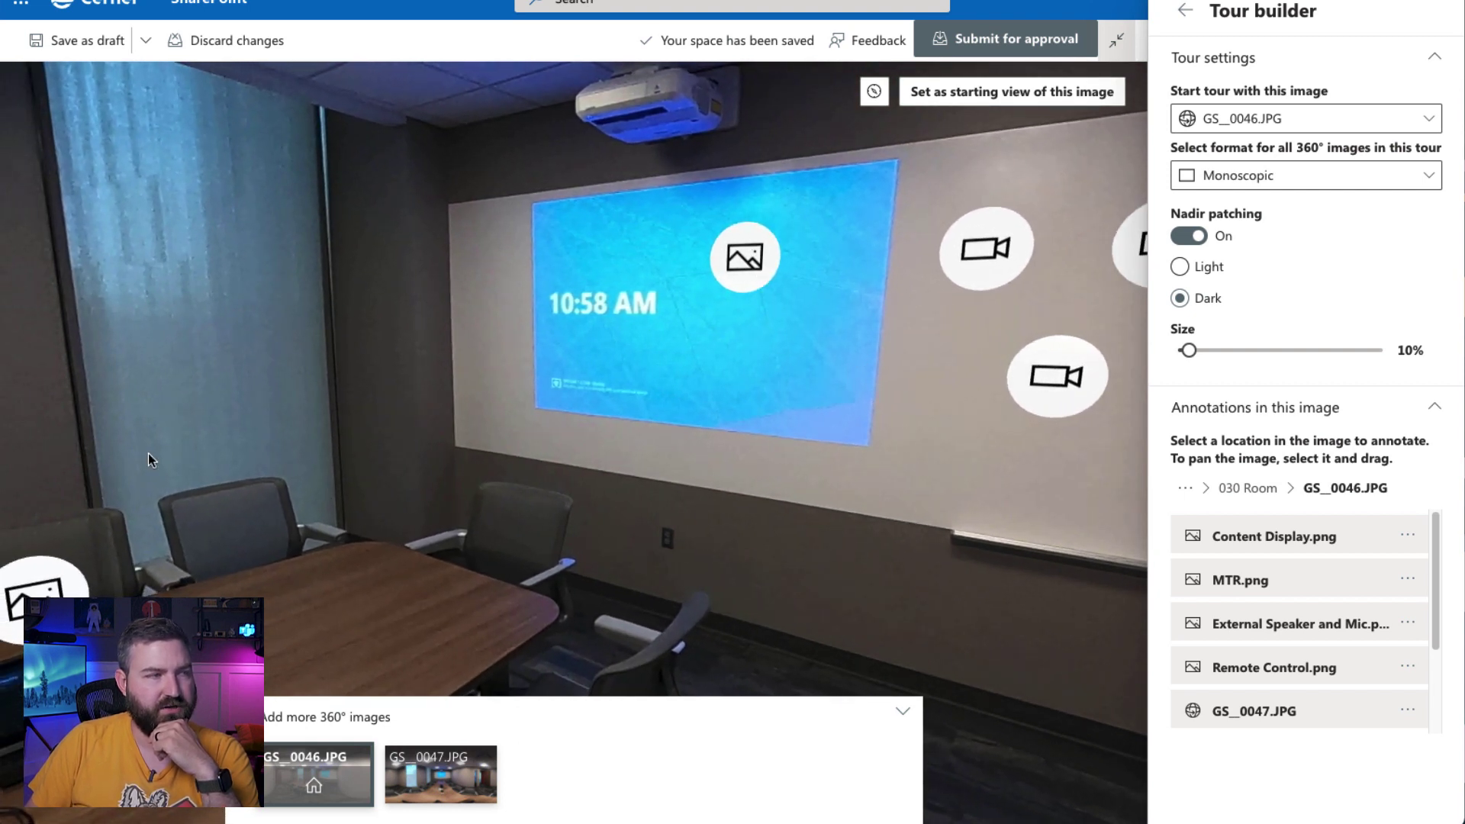
click(992, 92)
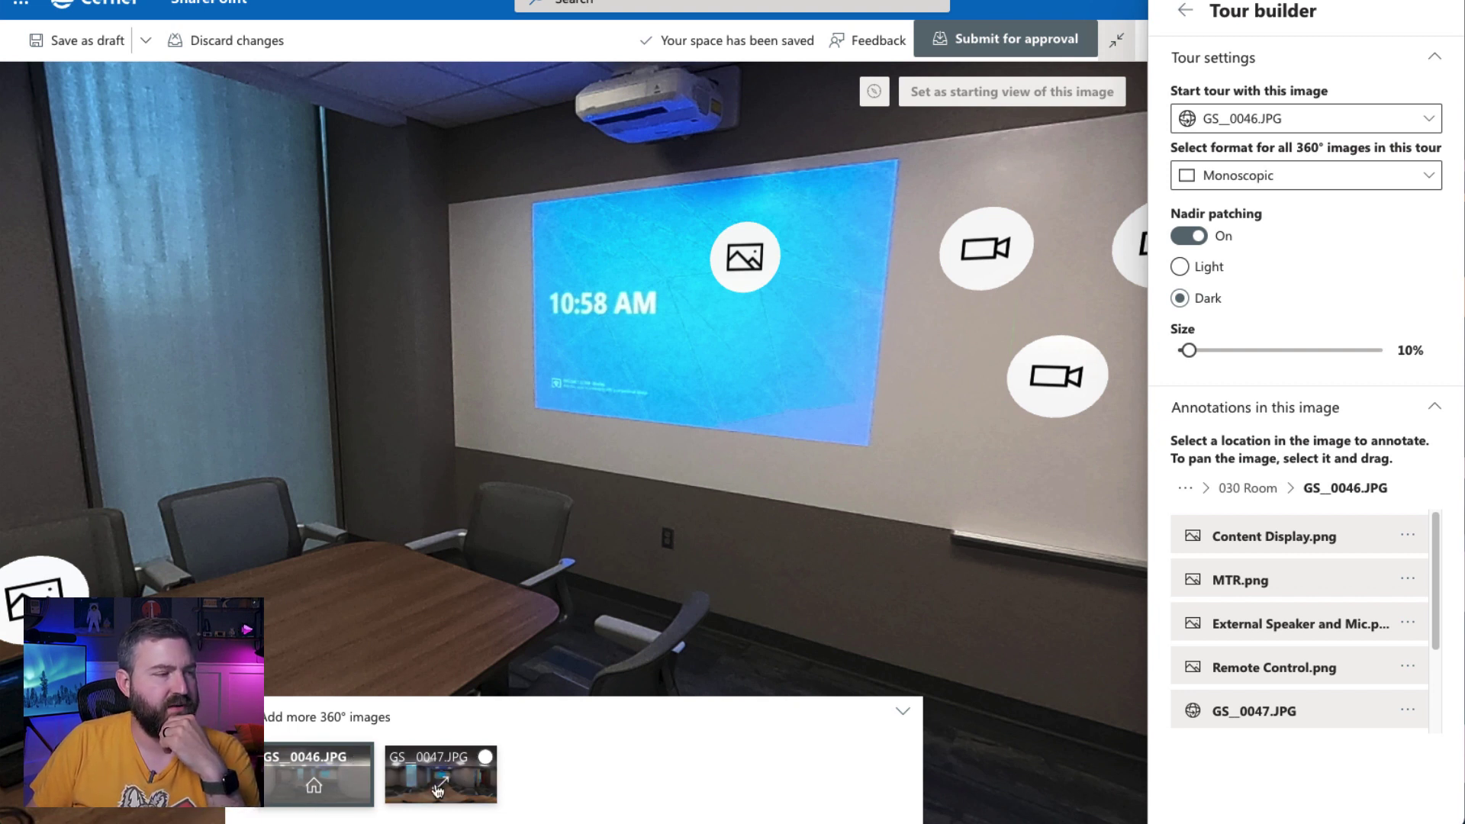
Open GS__0047.JPG in the tour and check the settings of its wall link to the other 360° image.
click(436, 789)
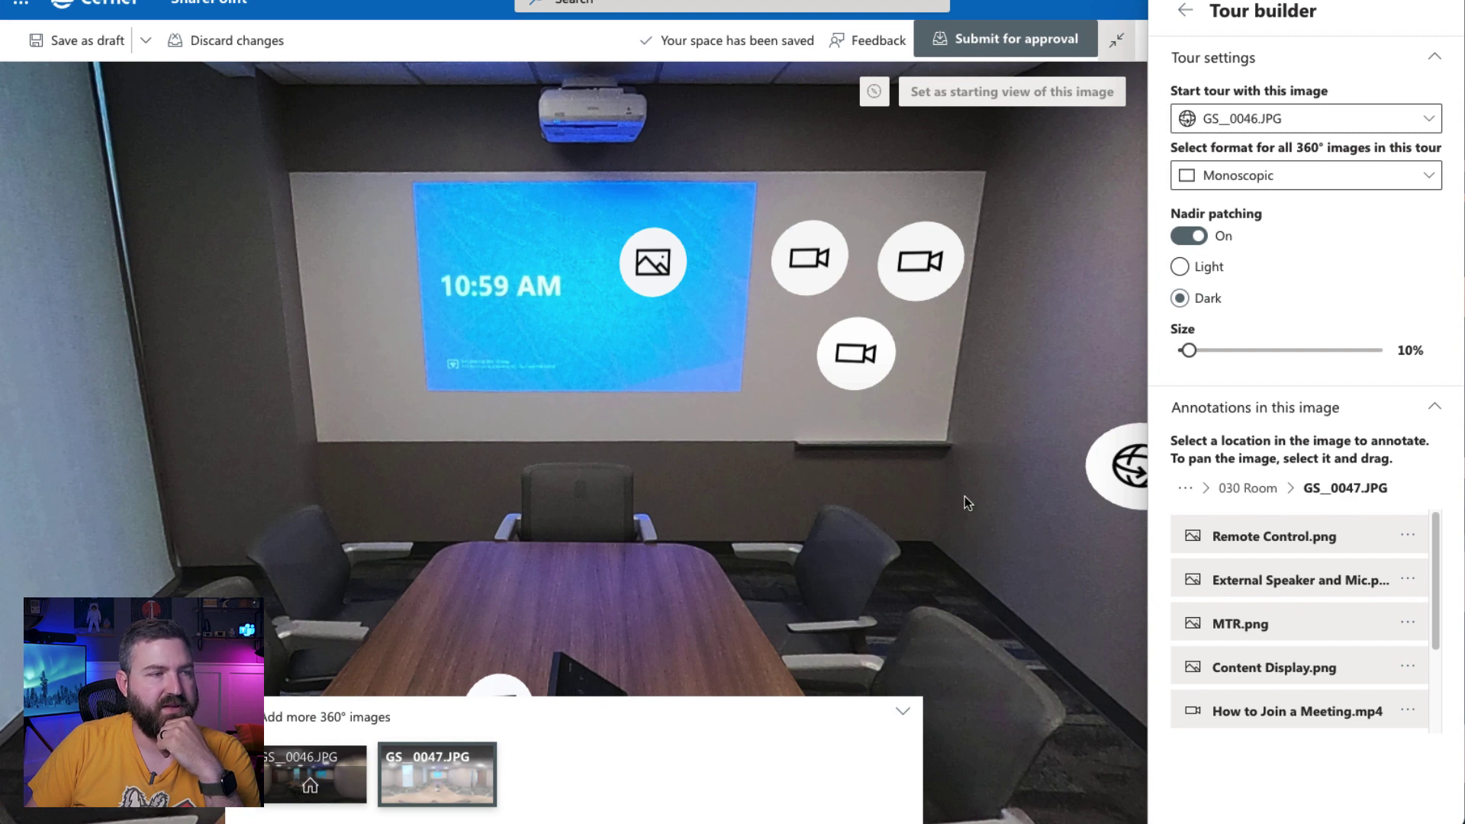
drag(967, 502, 798, 517)
click(832, 322)
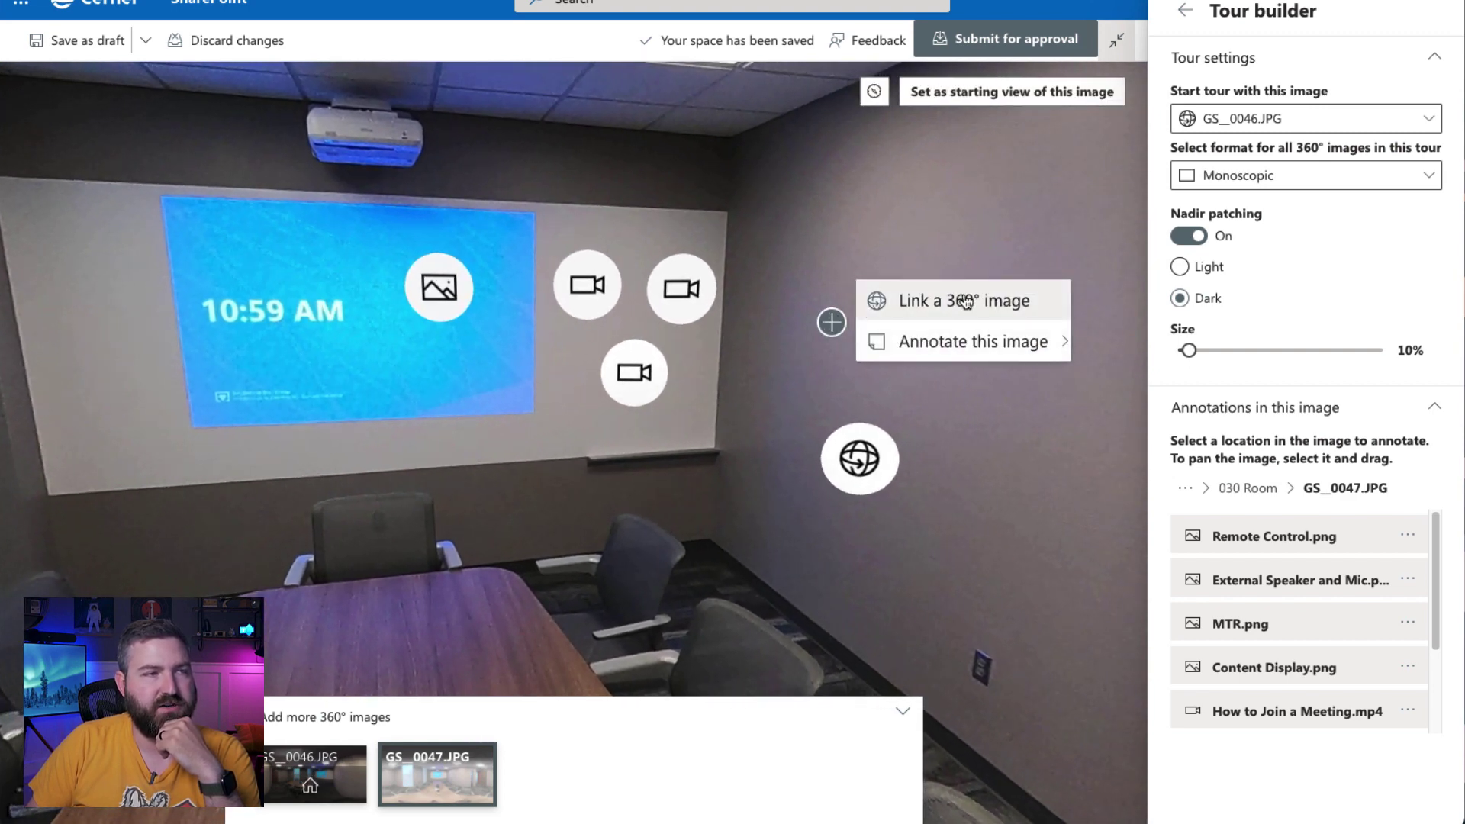
click(859, 462)
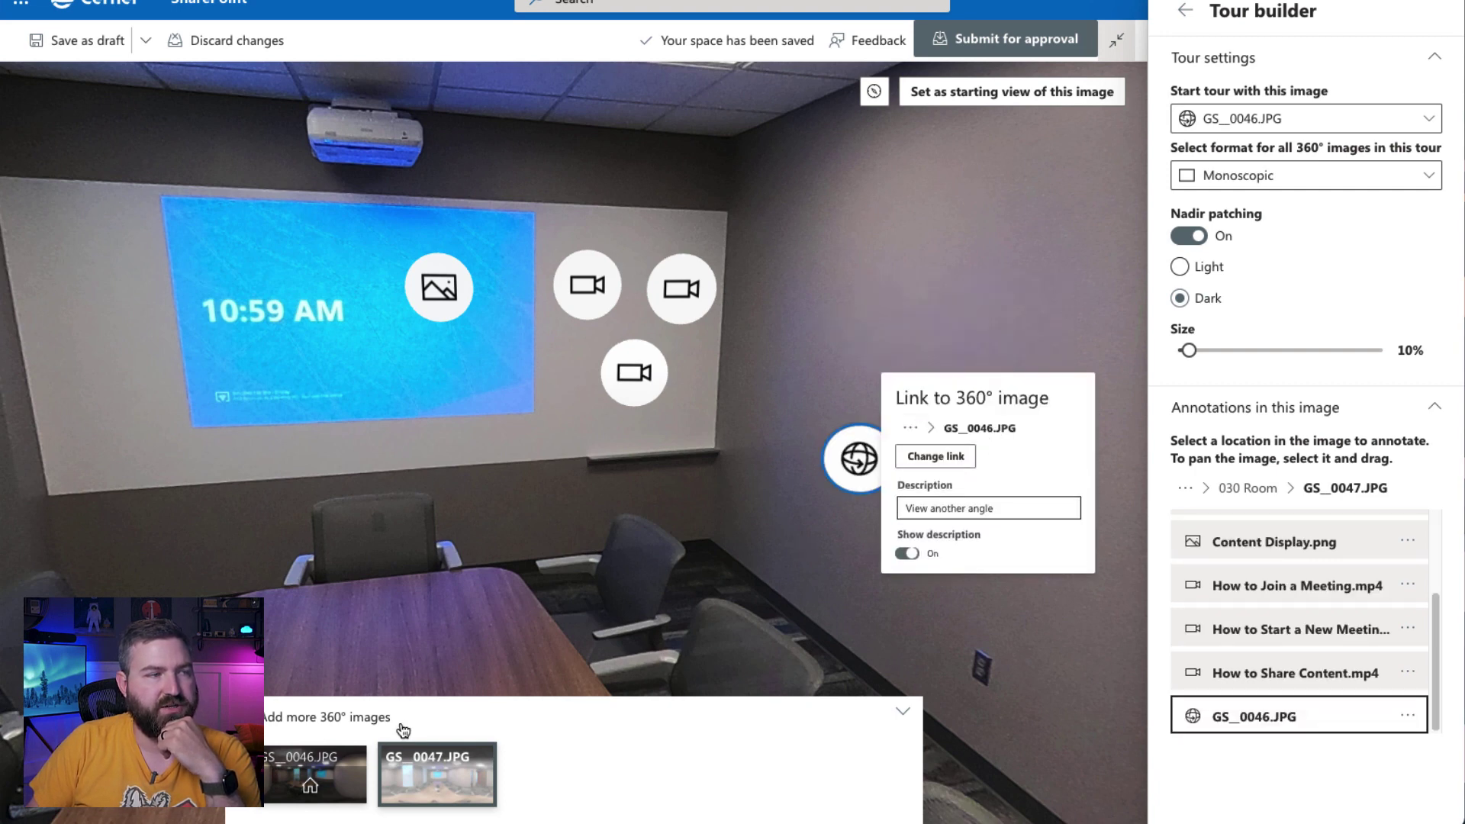
mouse_move(300, 793)
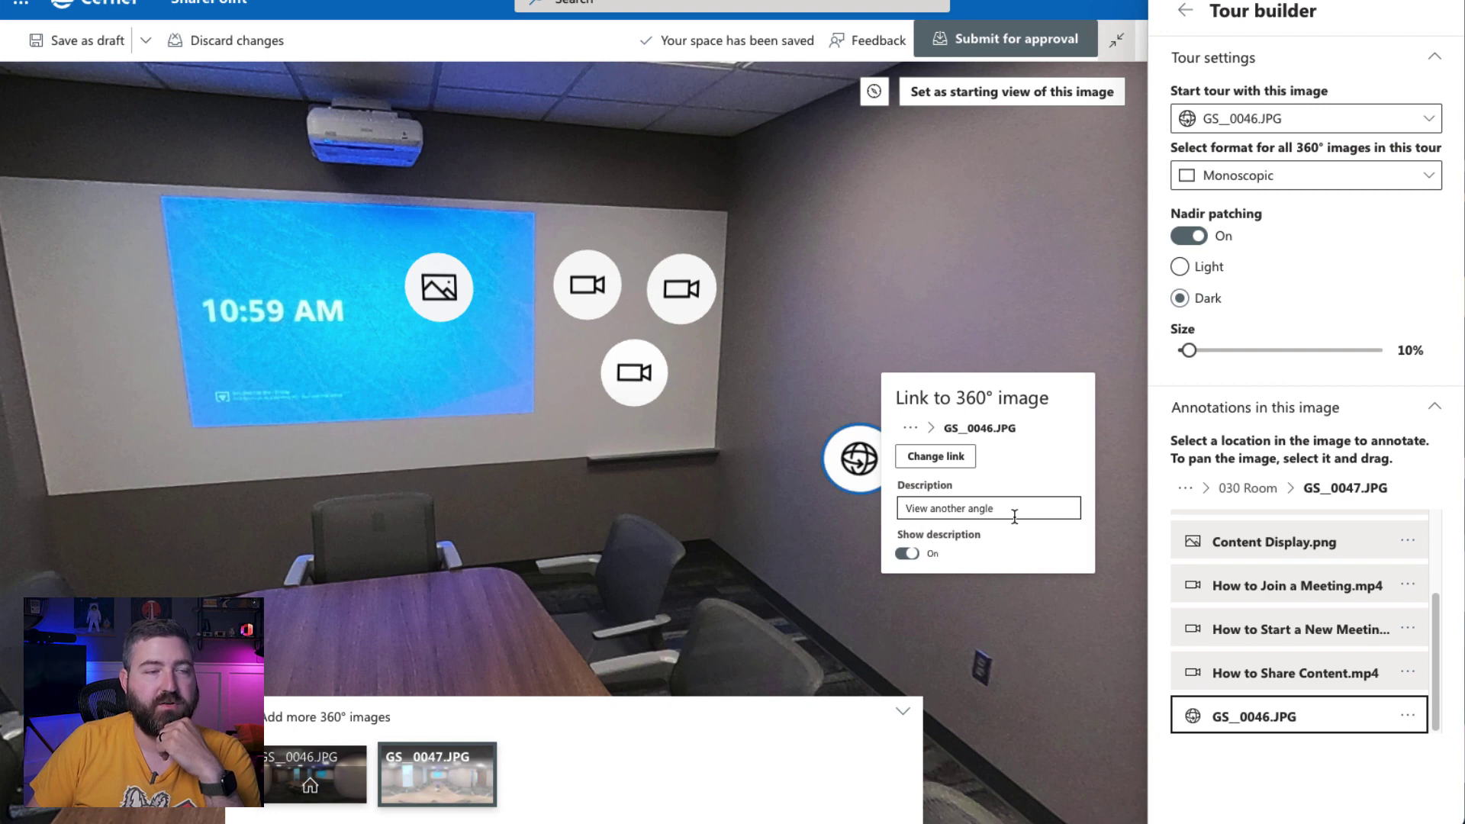
Save the space as a draft, then follow the "View another angle" link and close the room tour.
click(98, 60)
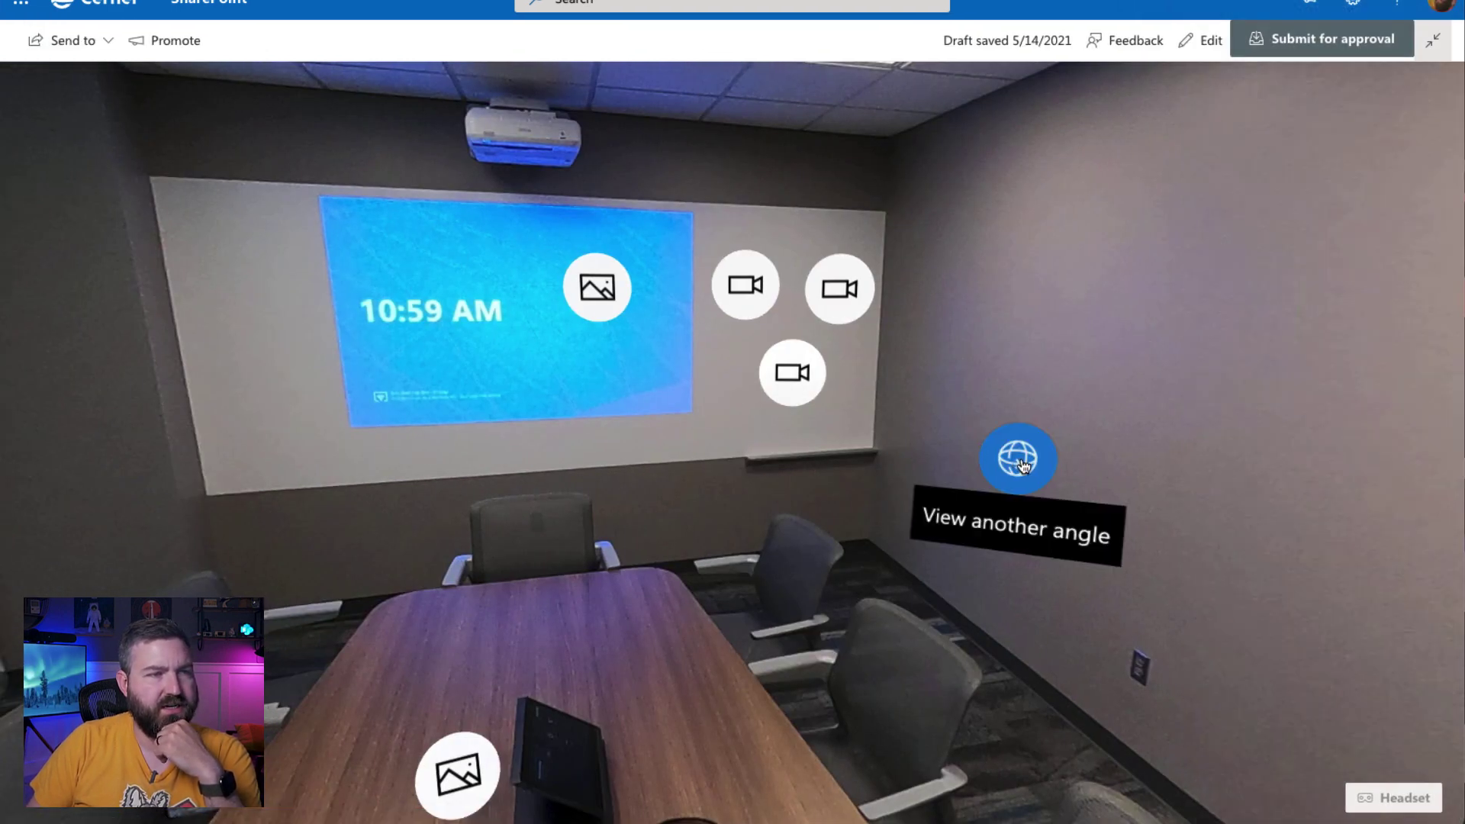
click(1020, 460)
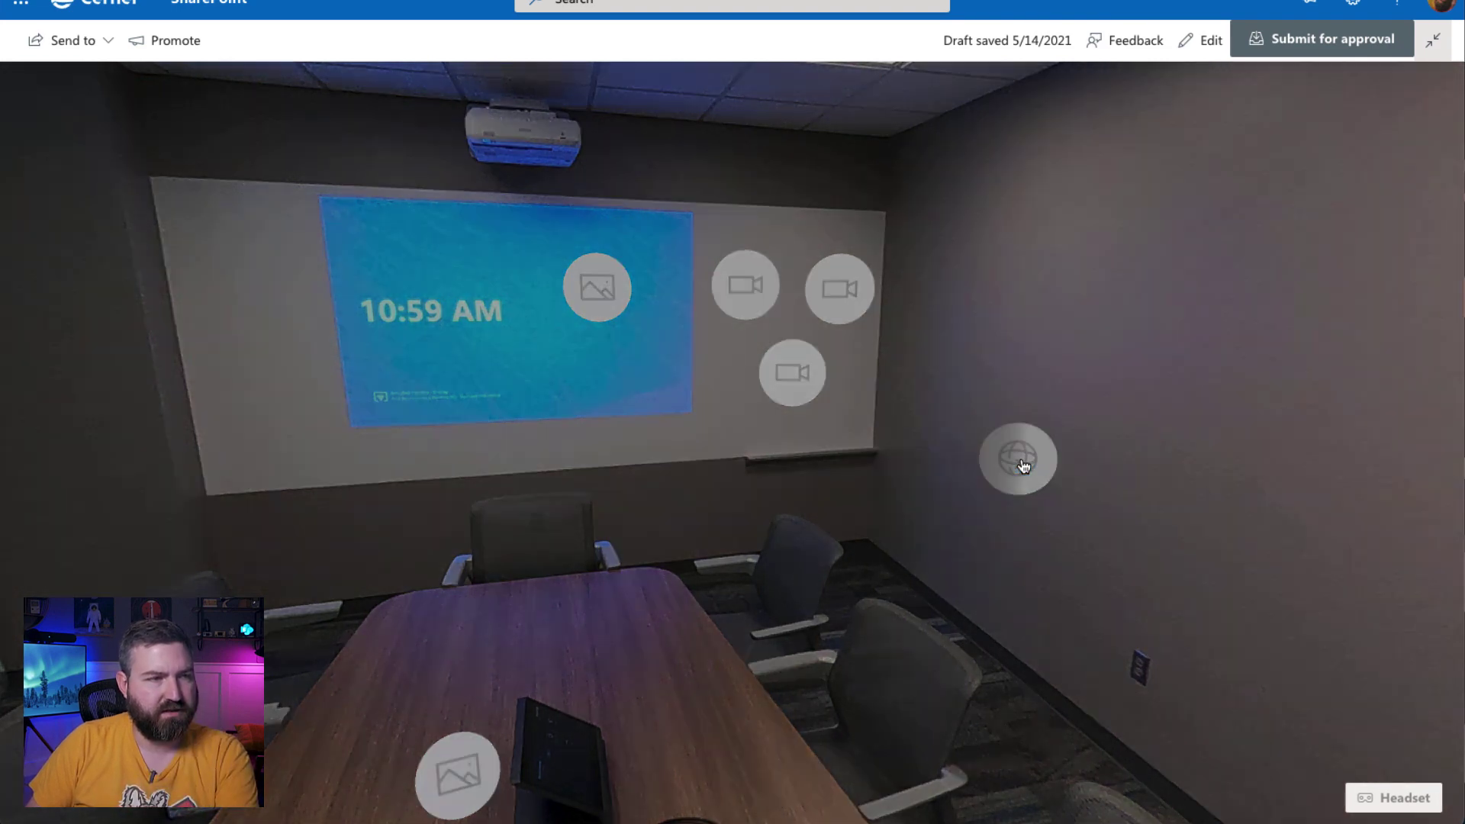
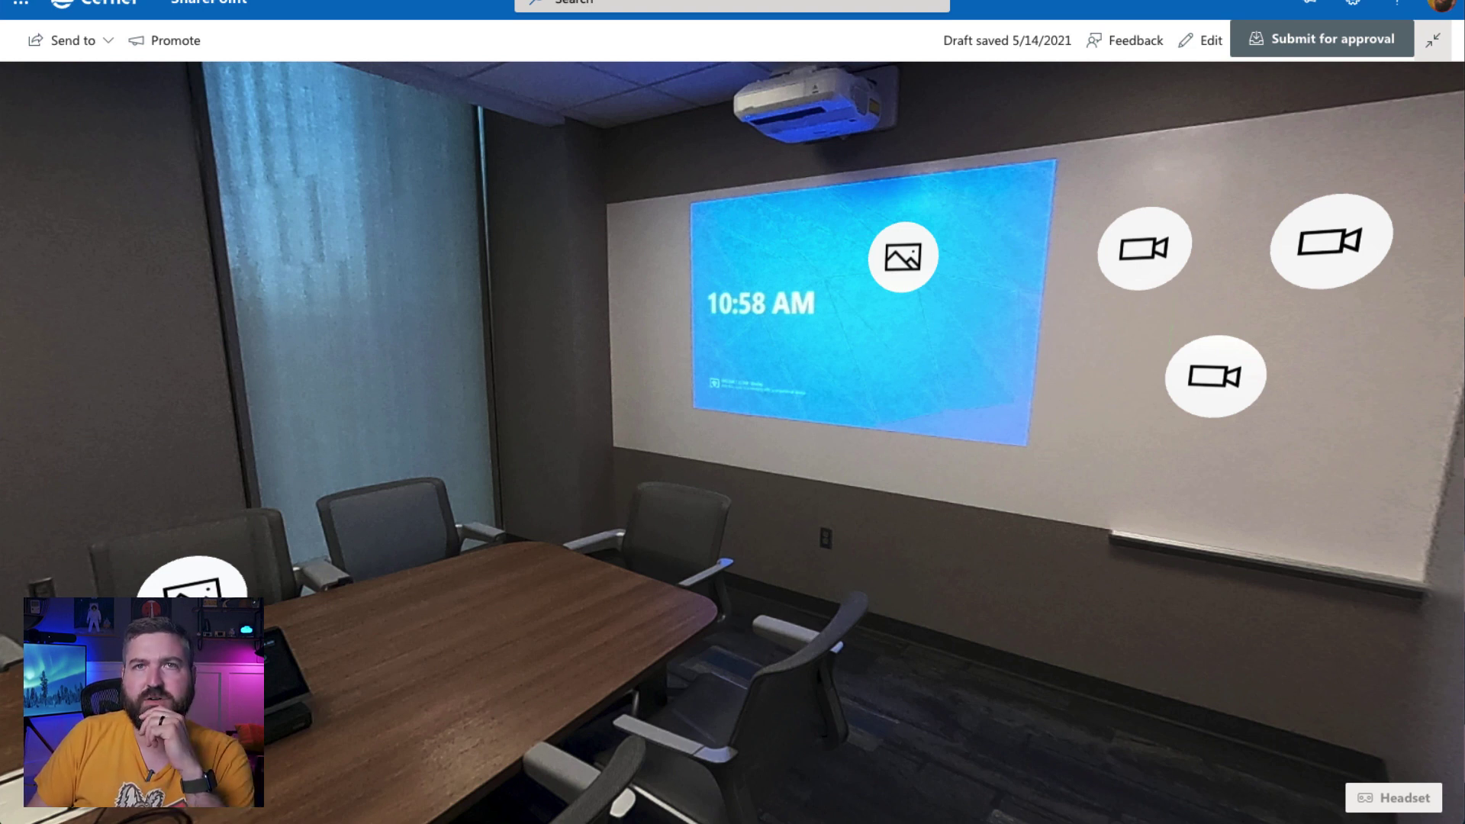
click(400, 170)
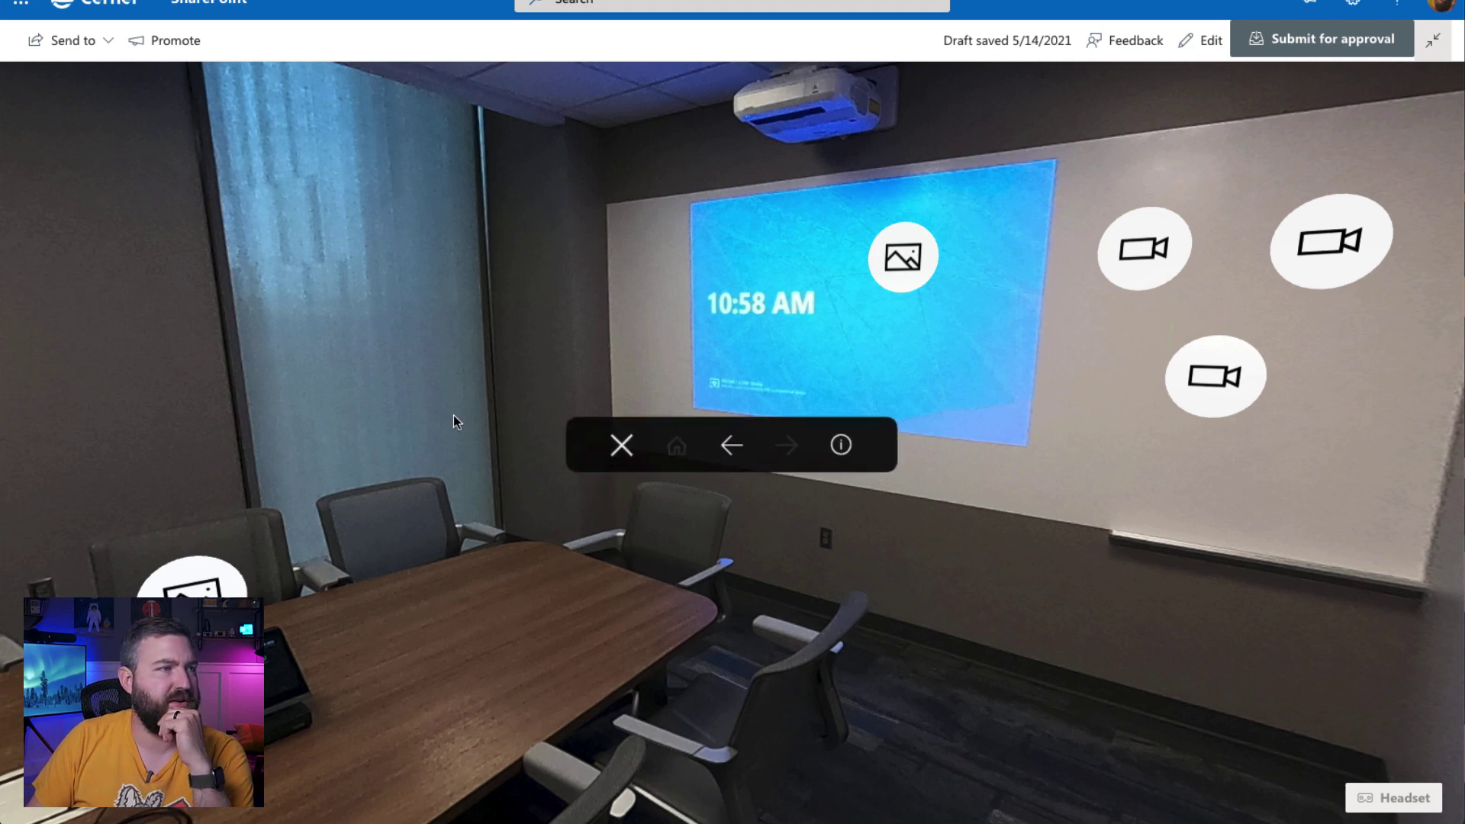
click(604, 443)
drag(835, 707, 776, 474)
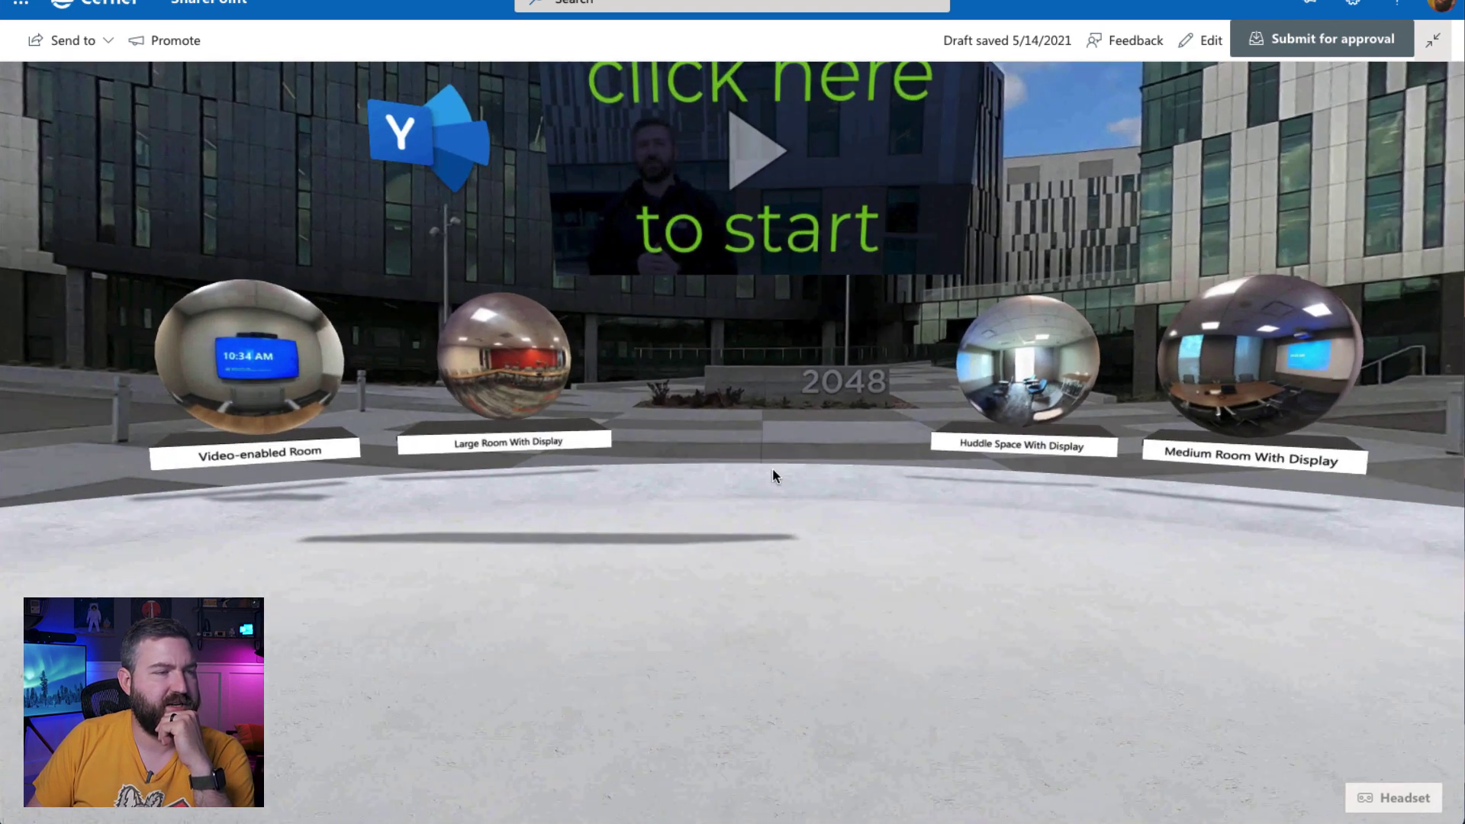
drag(547, 281, 766, 544)
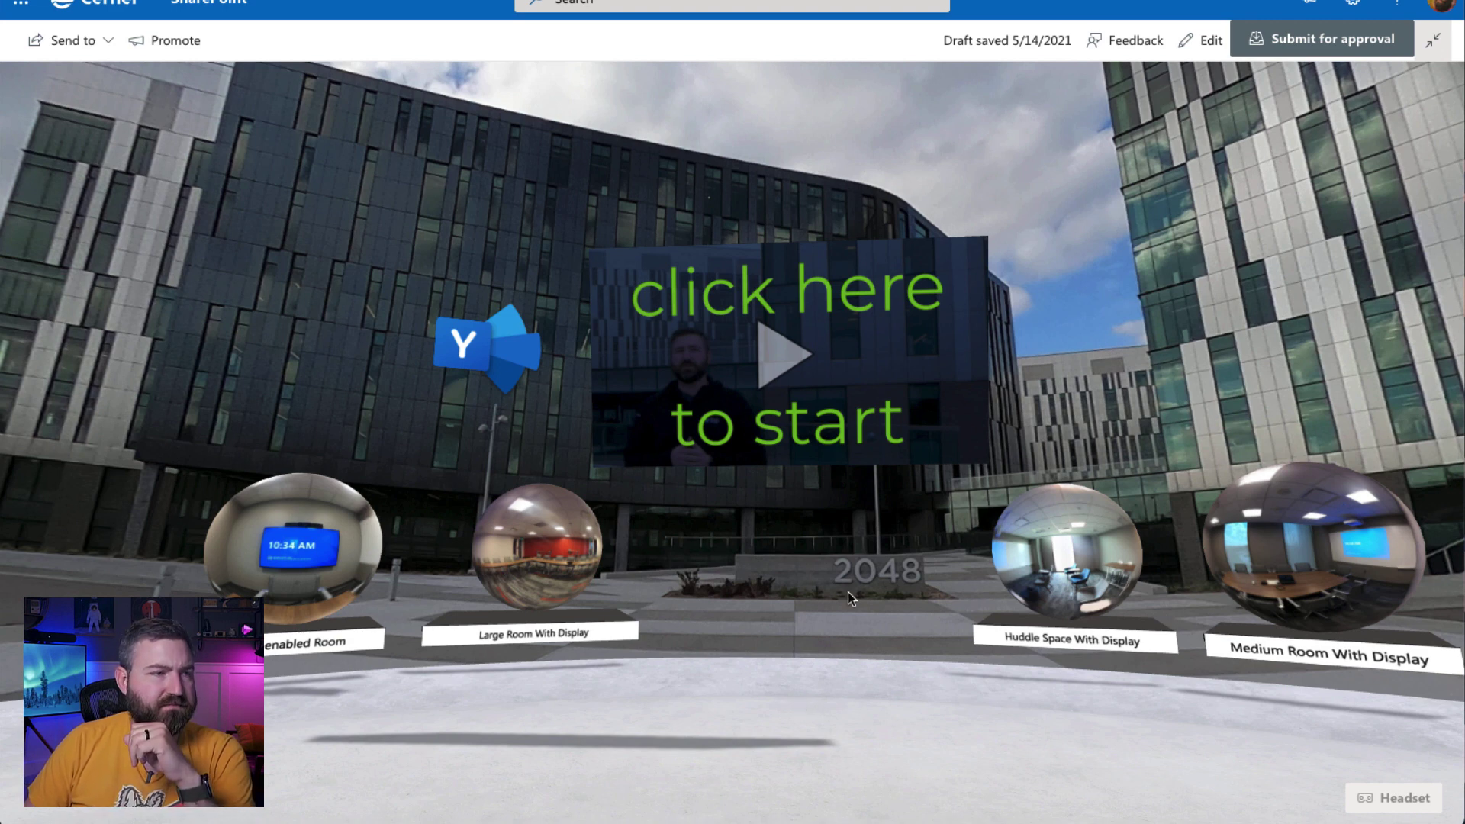
drag(857, 615, 781, 594)
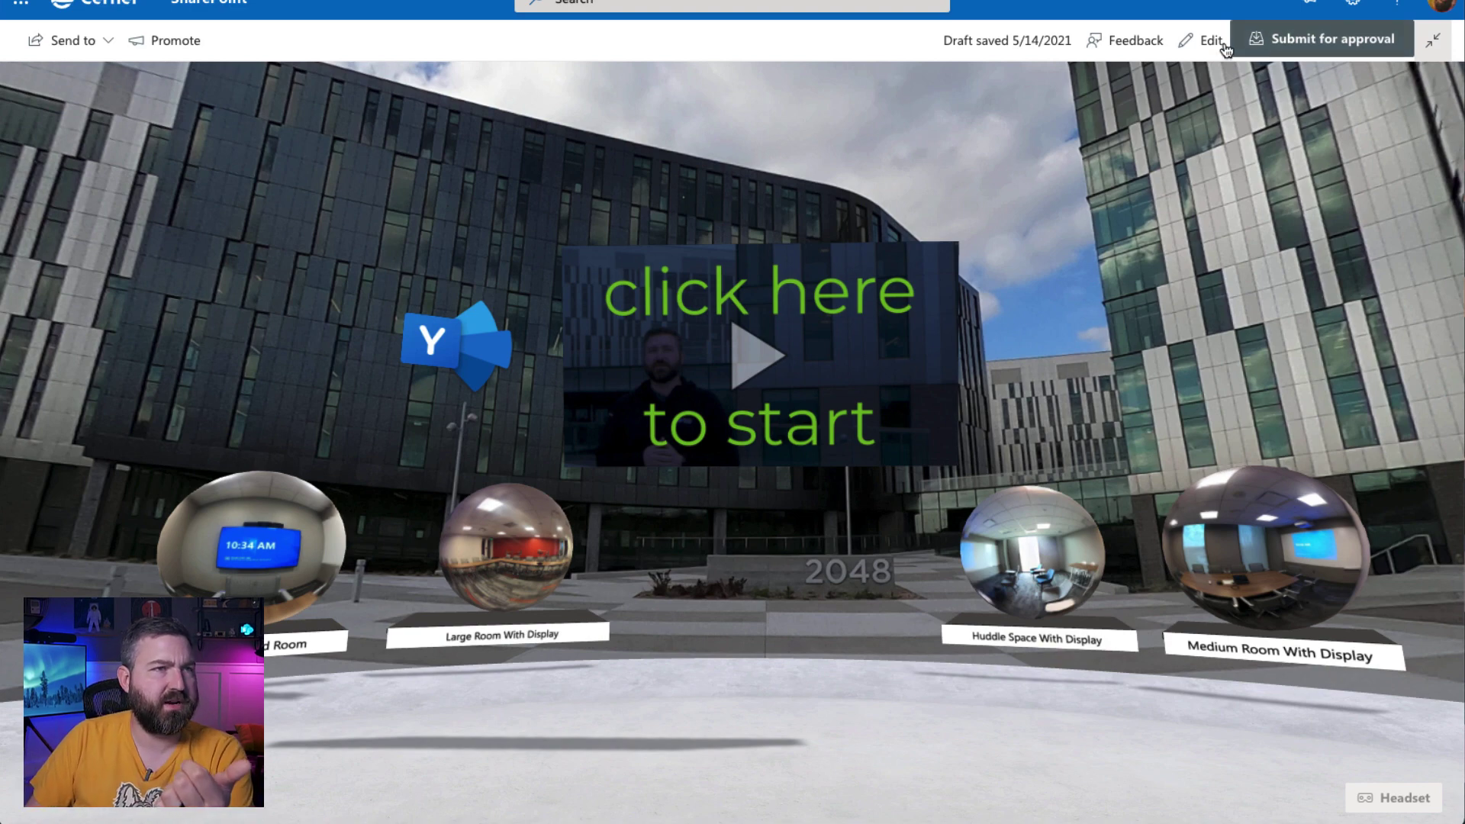
Reopen the space for editing and examine the web parts available to add, without adding one.
click(1200, 41)
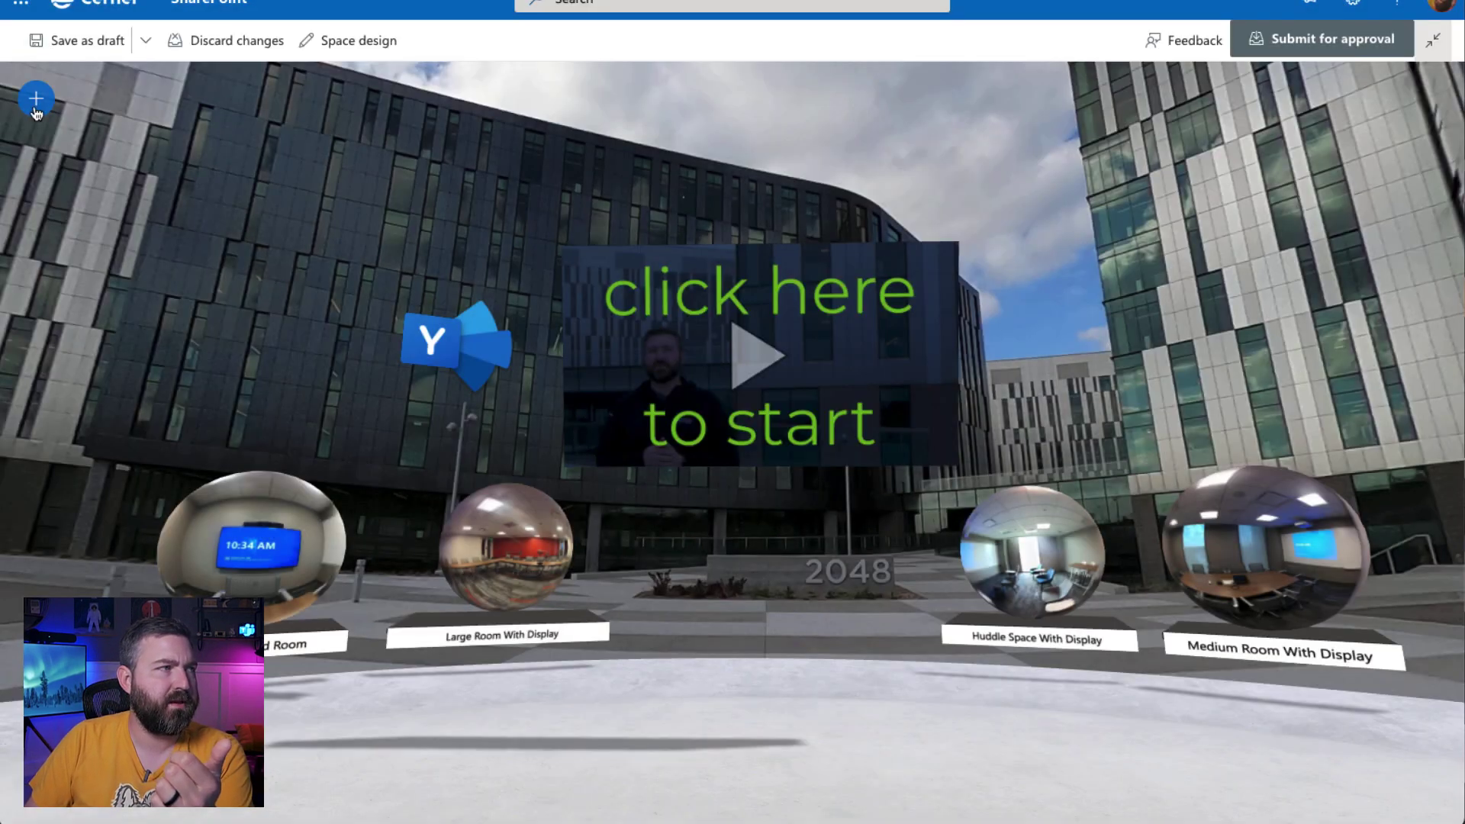
click(36, 99)
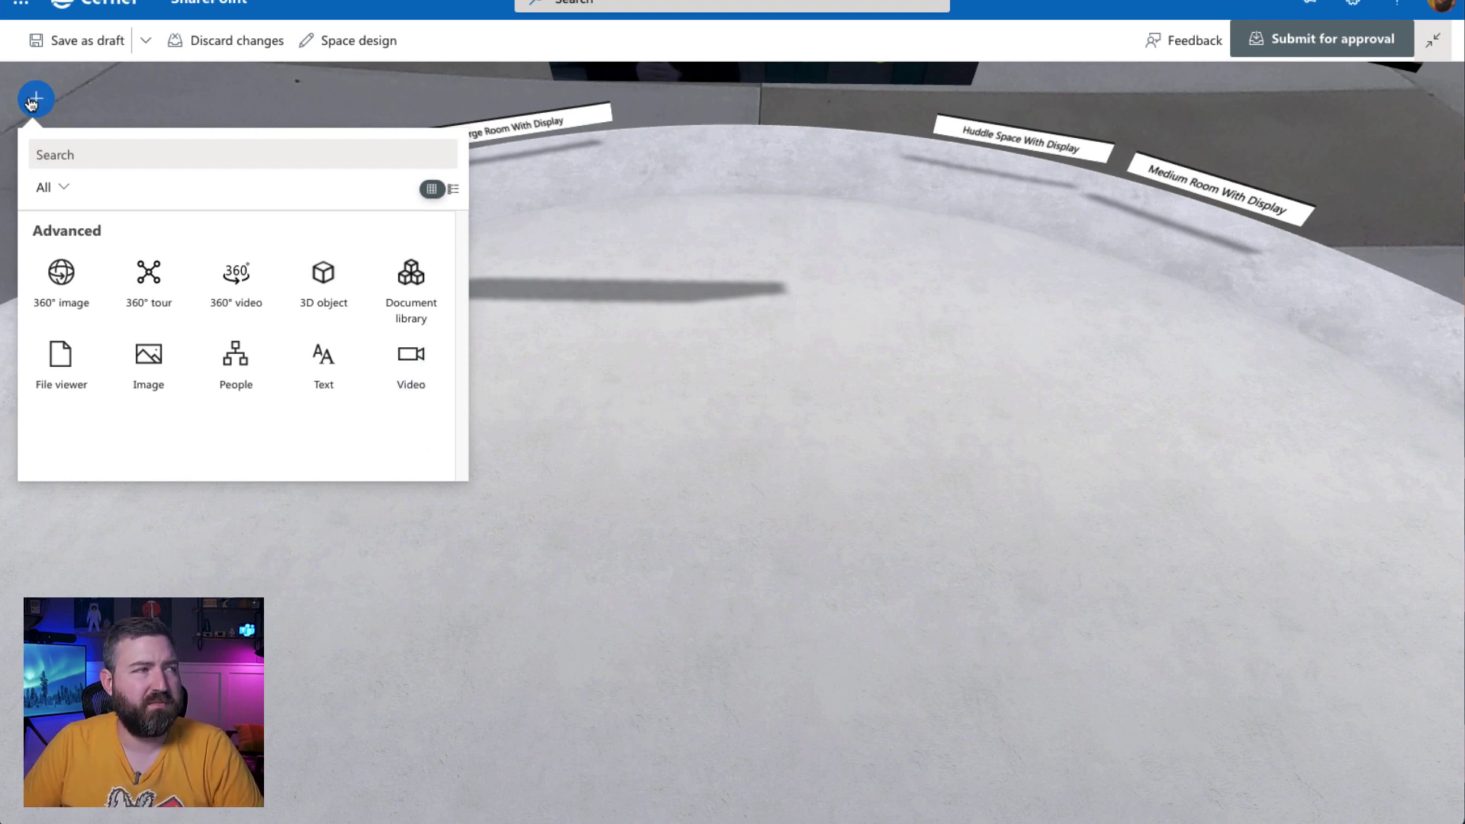
drag(721, 274, 637, 572)
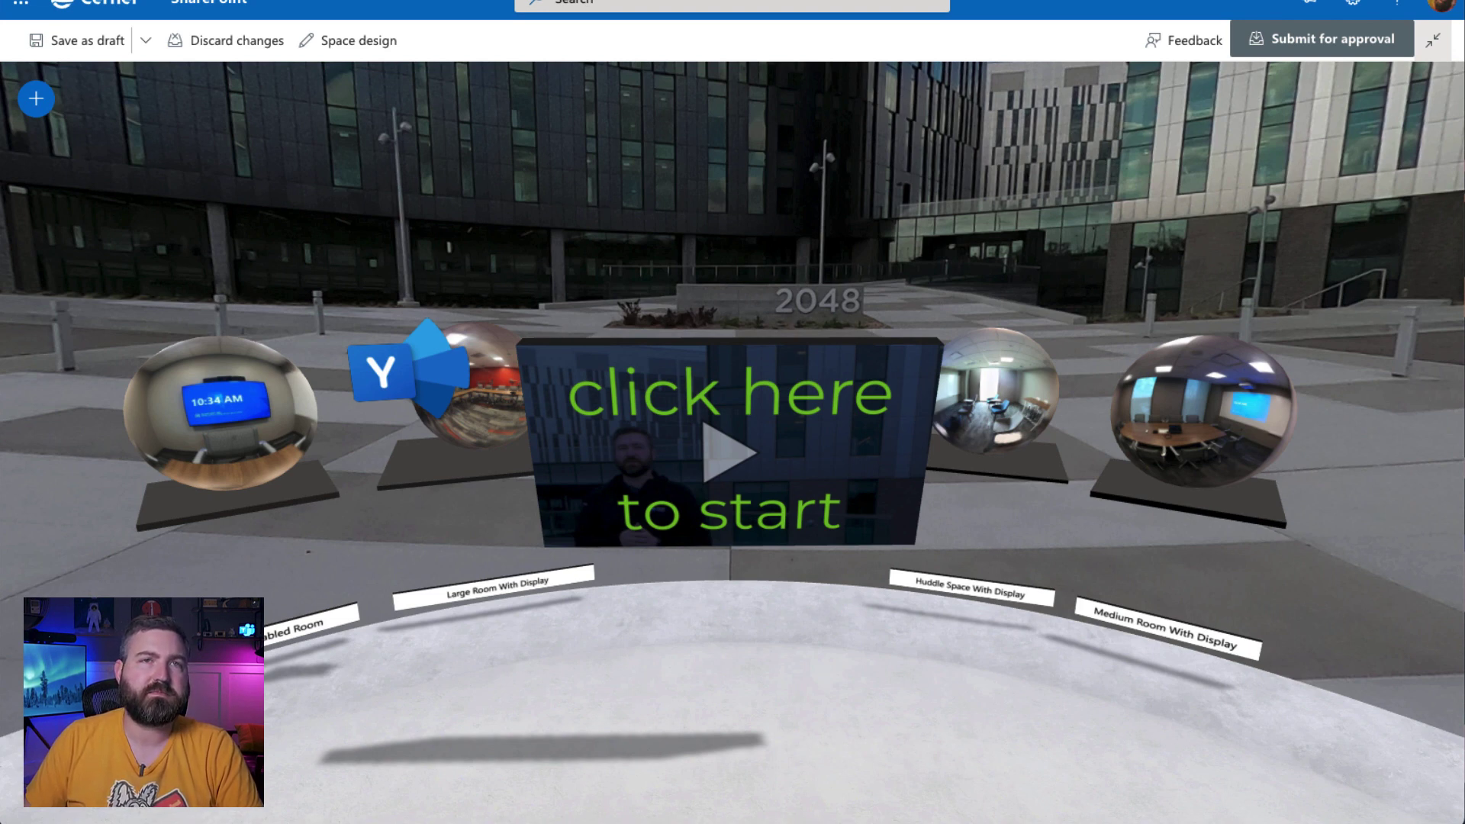
drag(1050, 647, 894, 705)
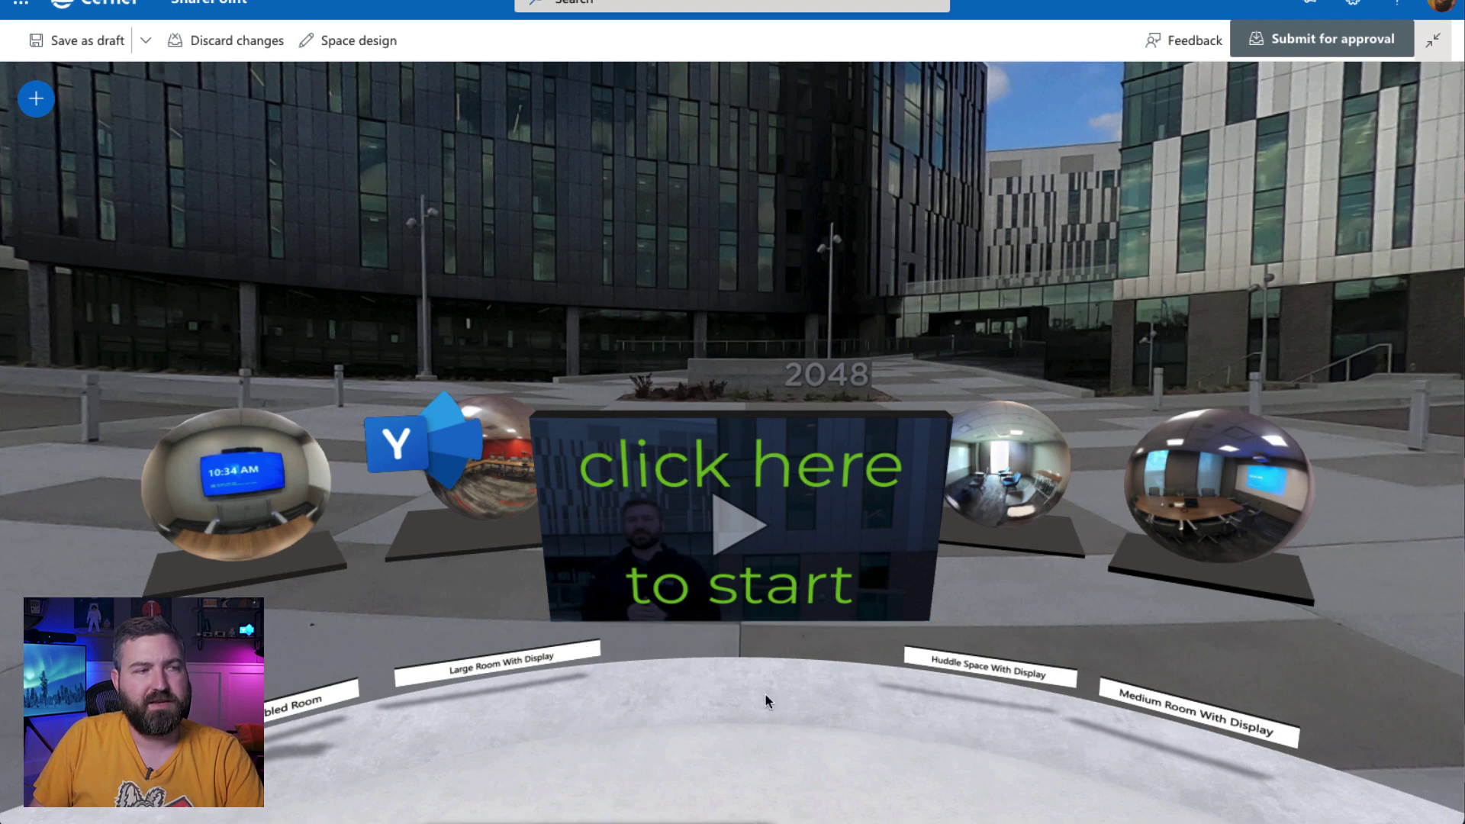
drag(766, 696, 763, 671)
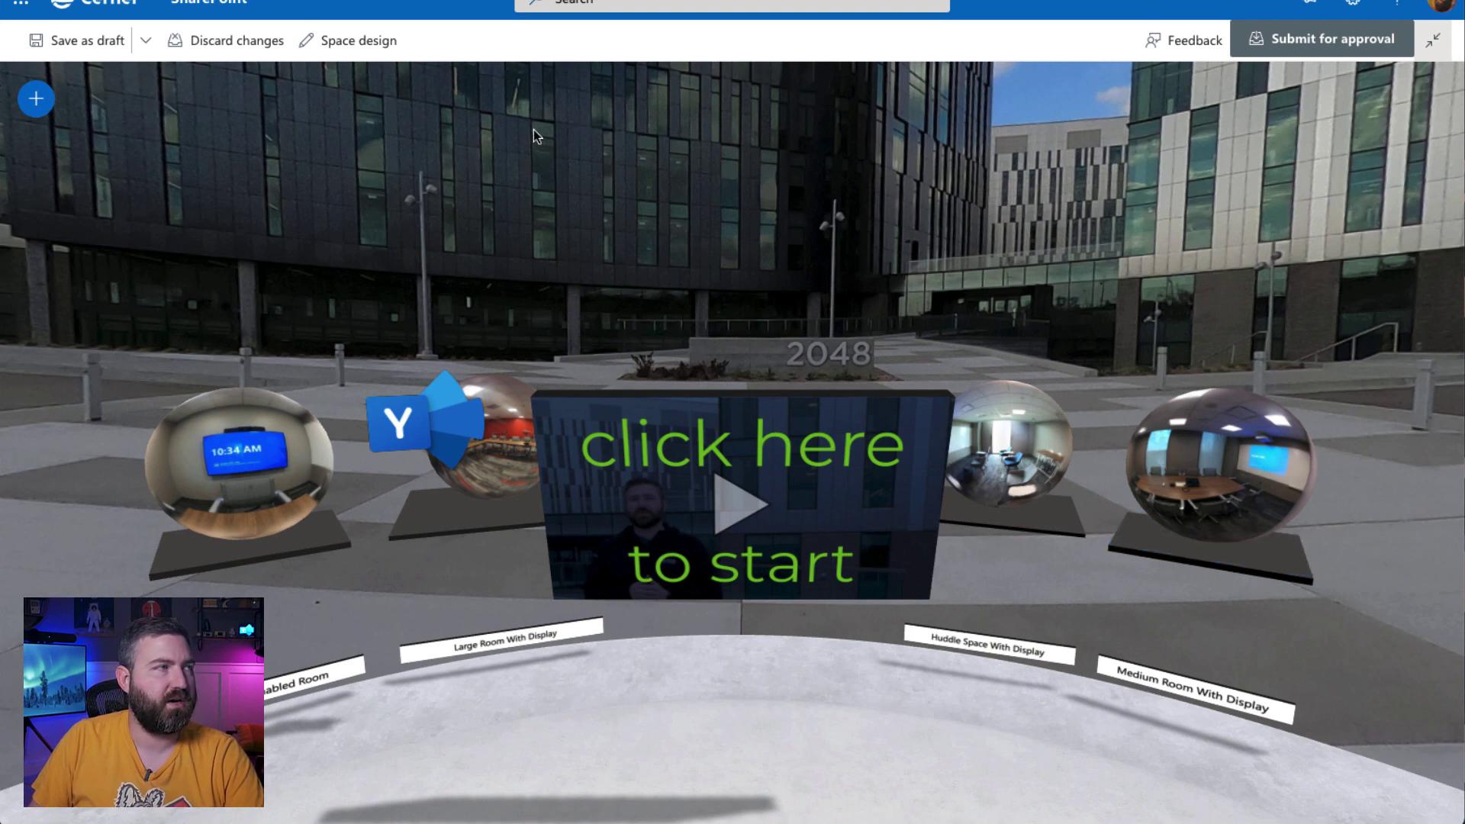
drag(605, 255, 565, 229)
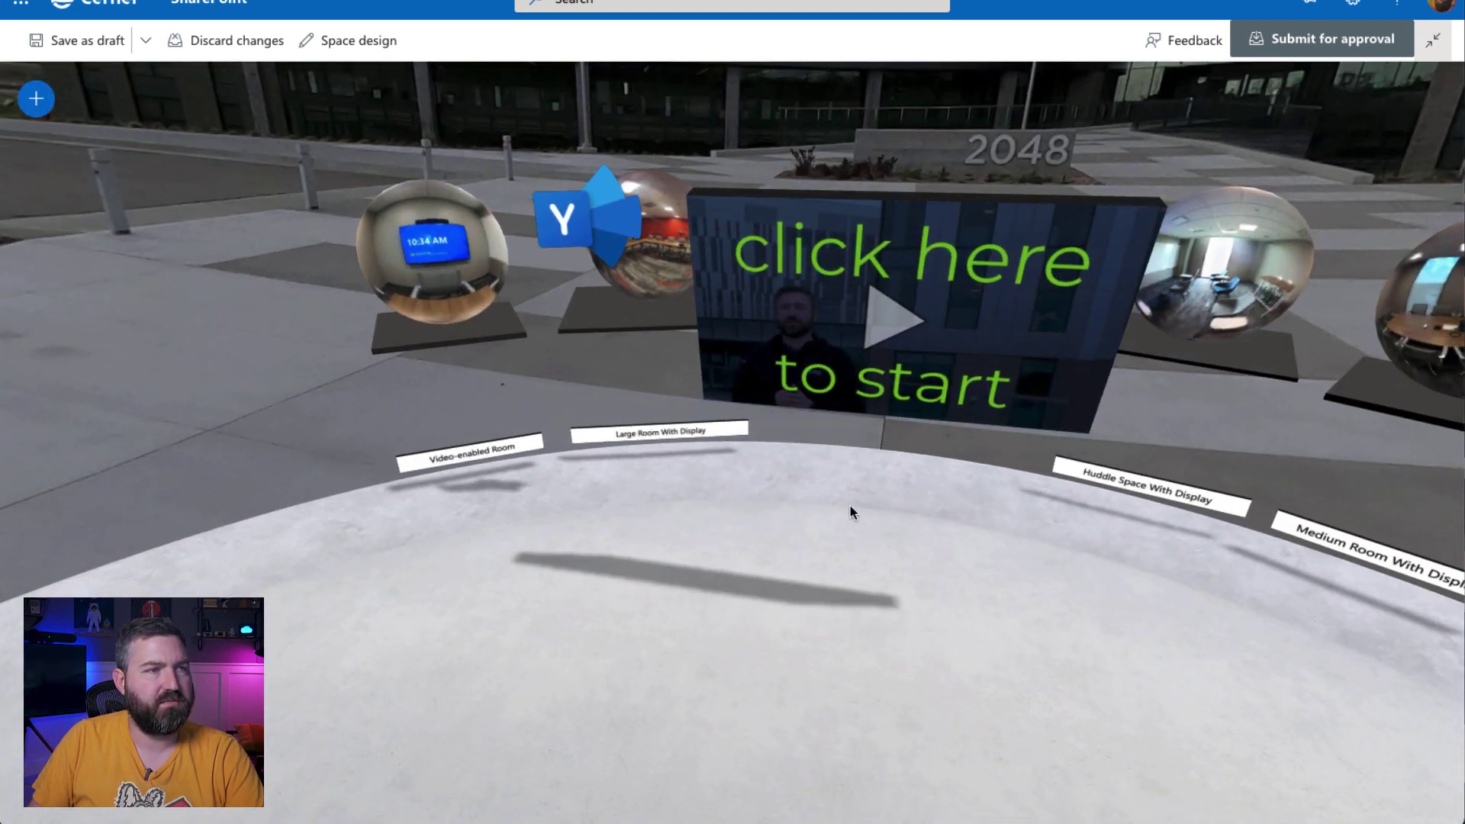
drag(851, 507, 742, 508)
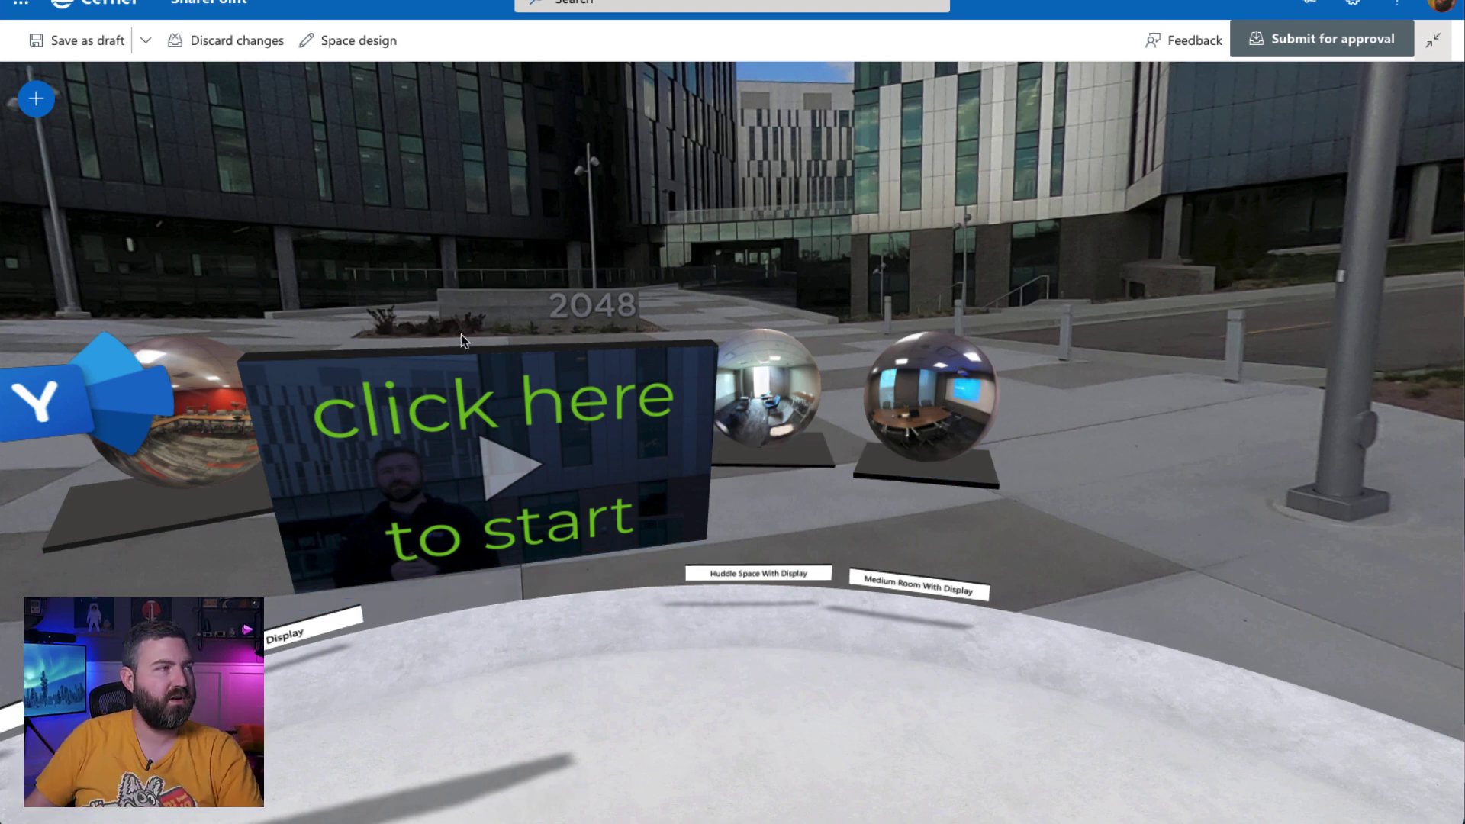
Check the list of available web parts again, then discard changes and return to the last saved version of the space.
click(32, 99)
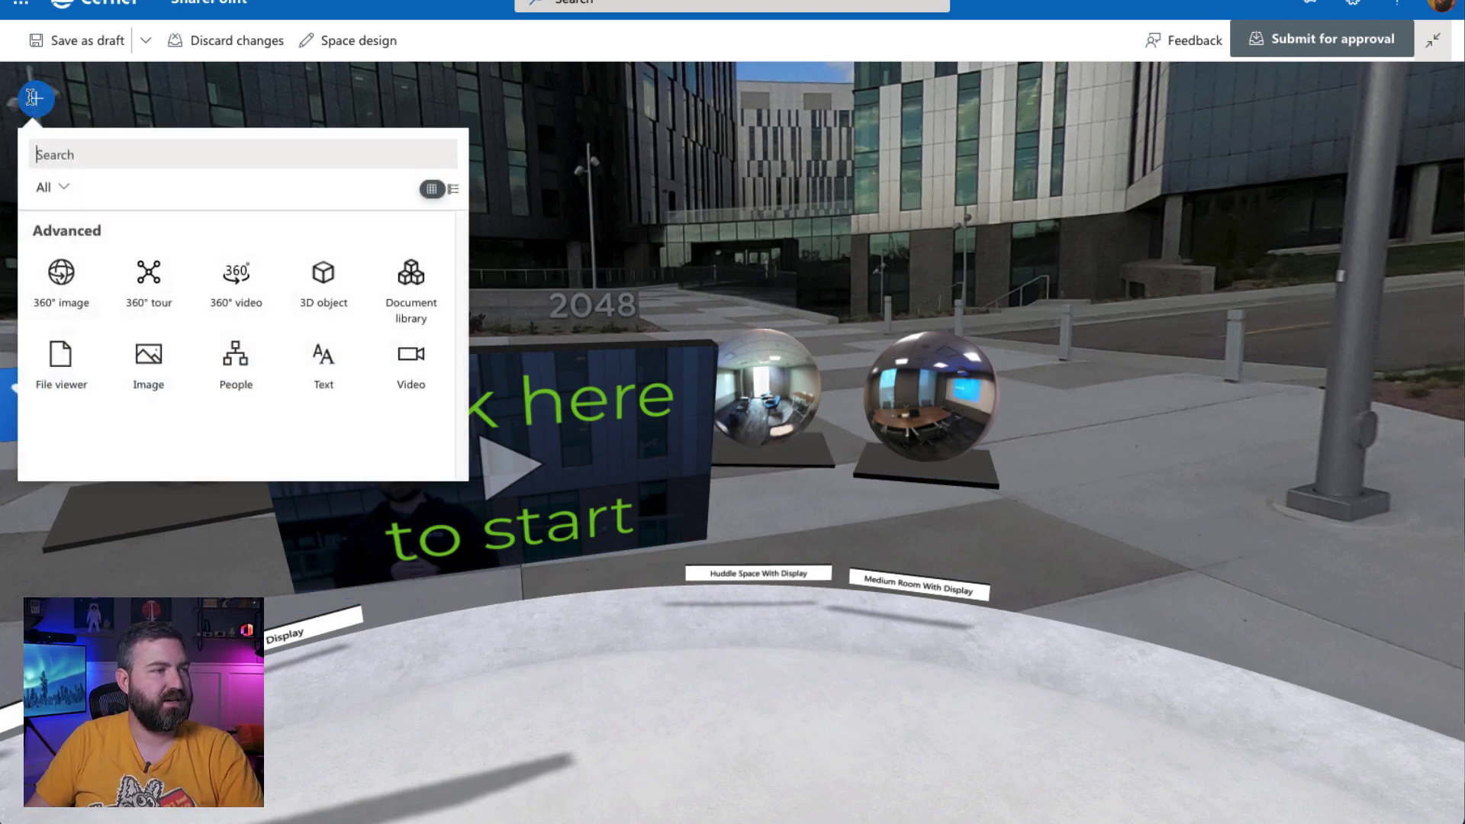
click(660, 183)
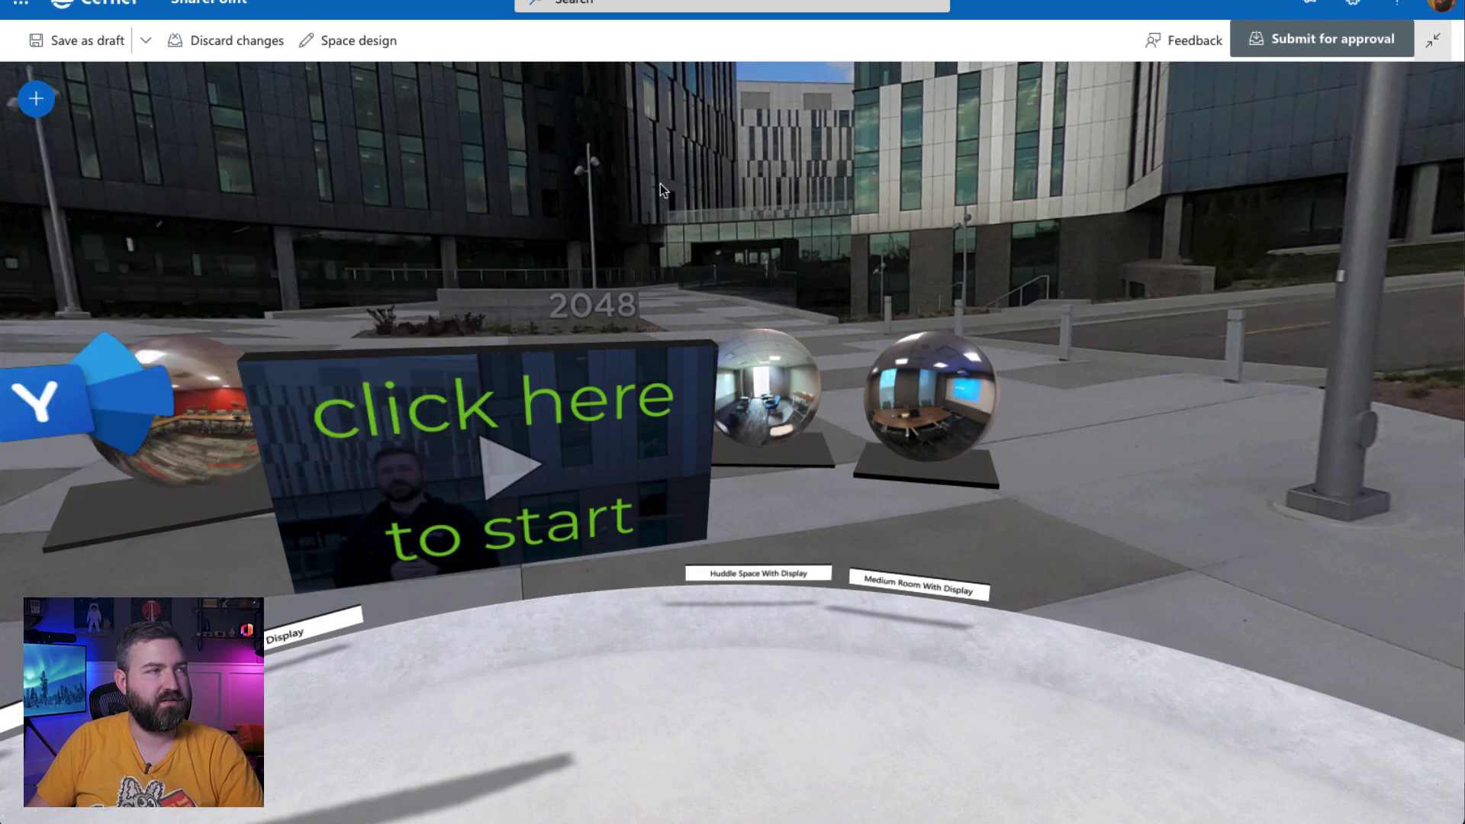
click(246, 43)
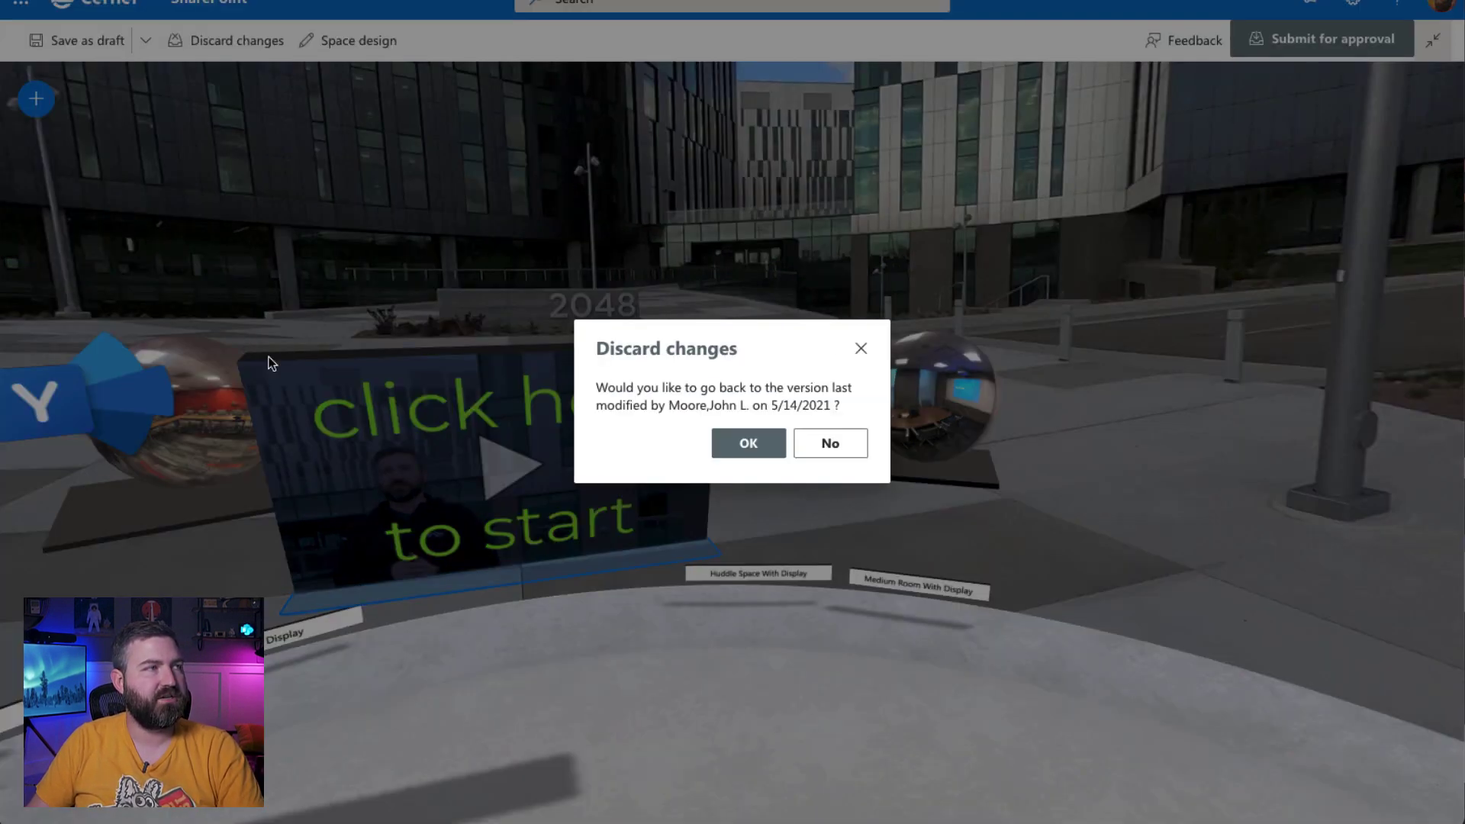
click(723, 457)
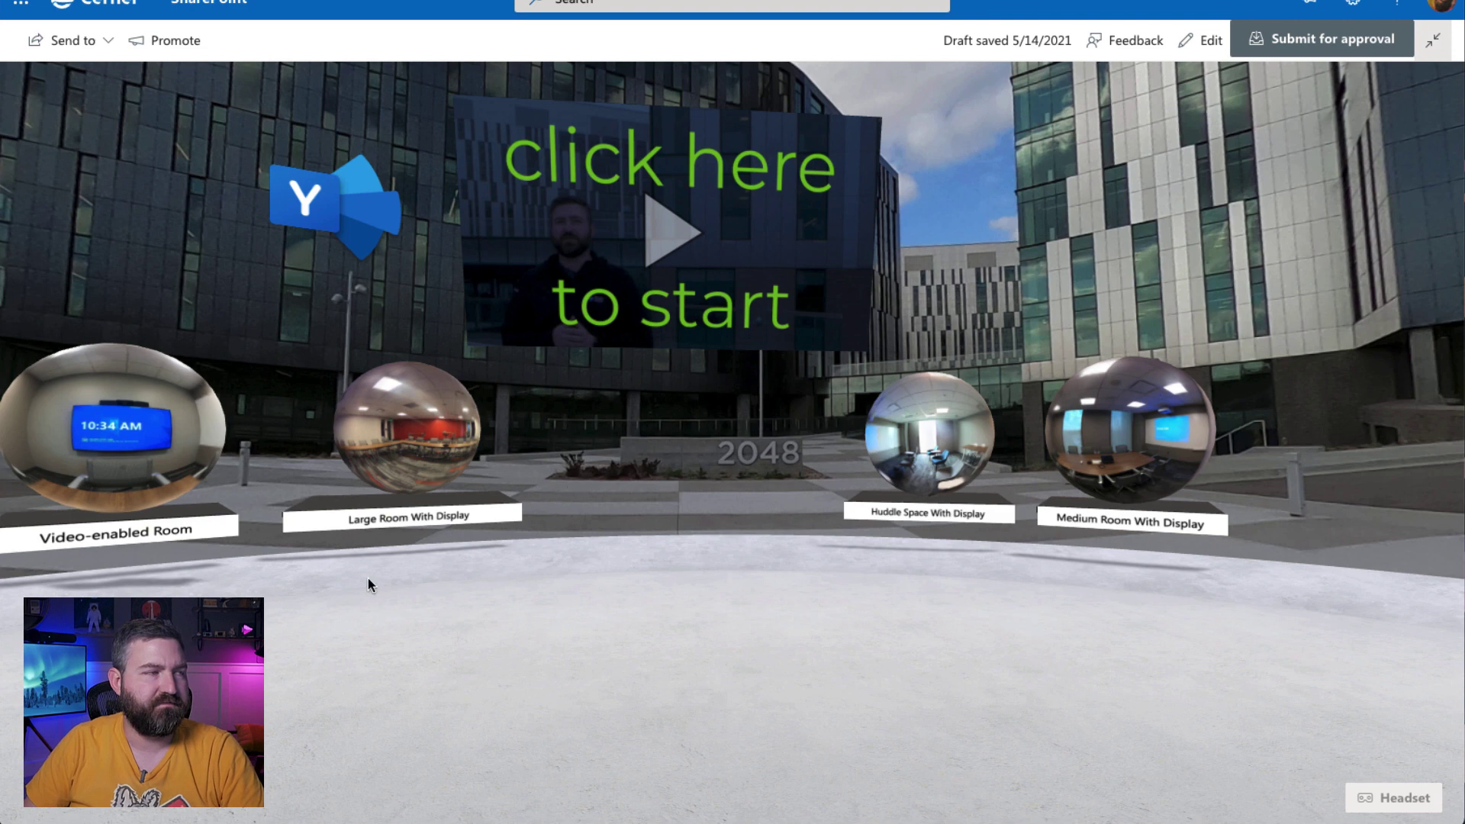
drag(369, 583, 465, 592)
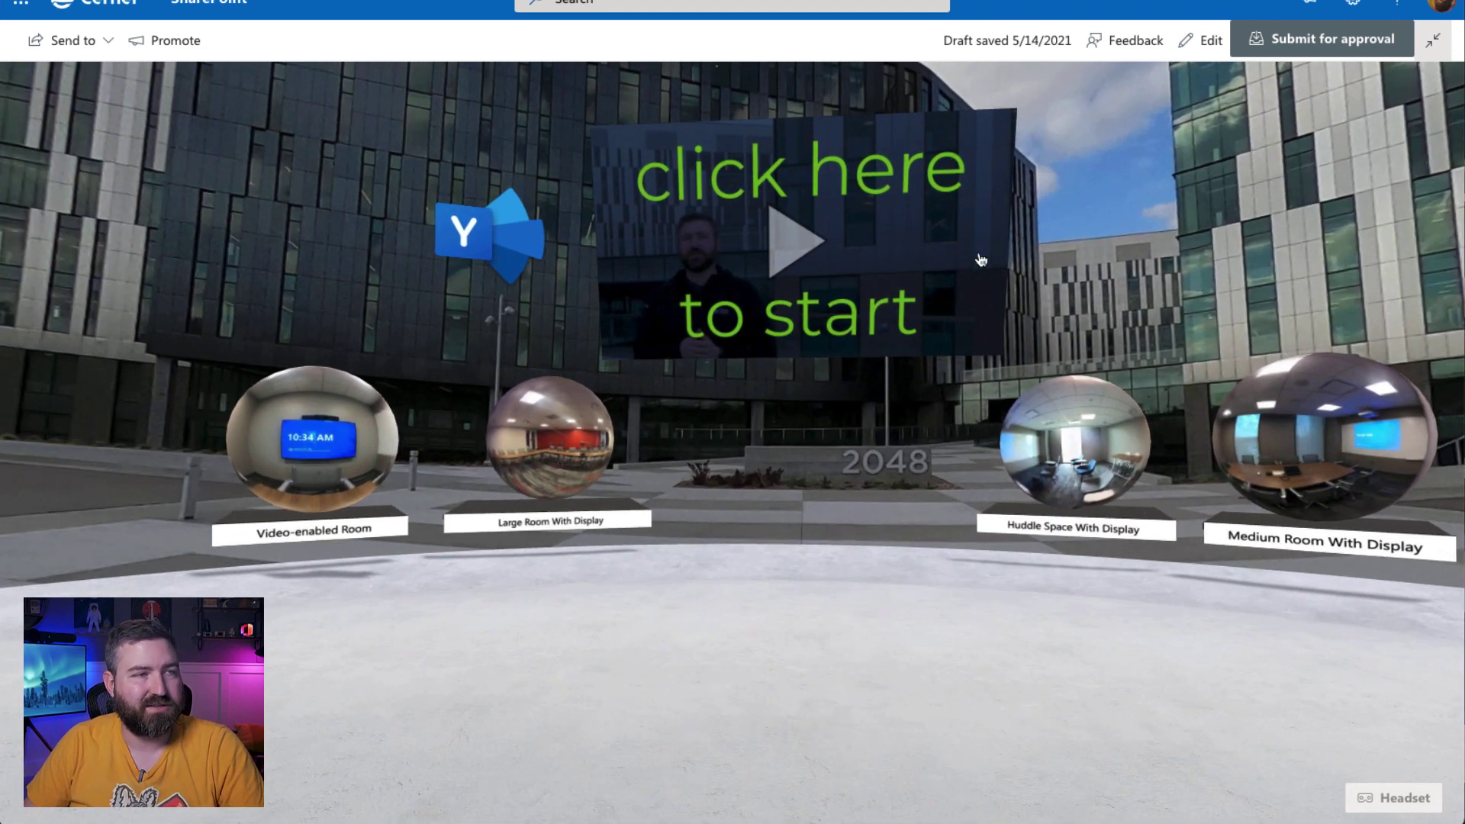
mouse_move(974, 197)
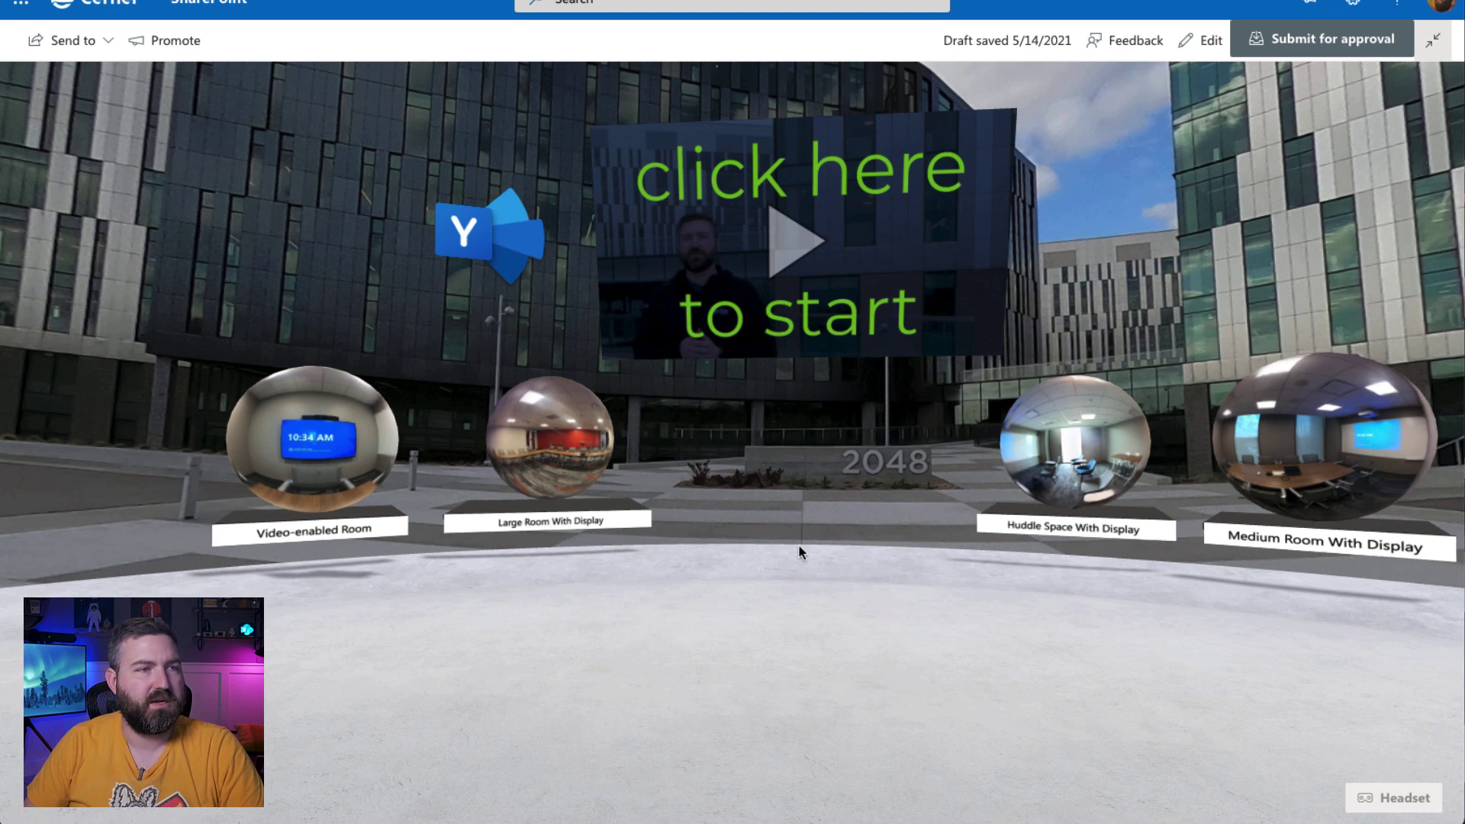
drag(860, 512, 812, 569)
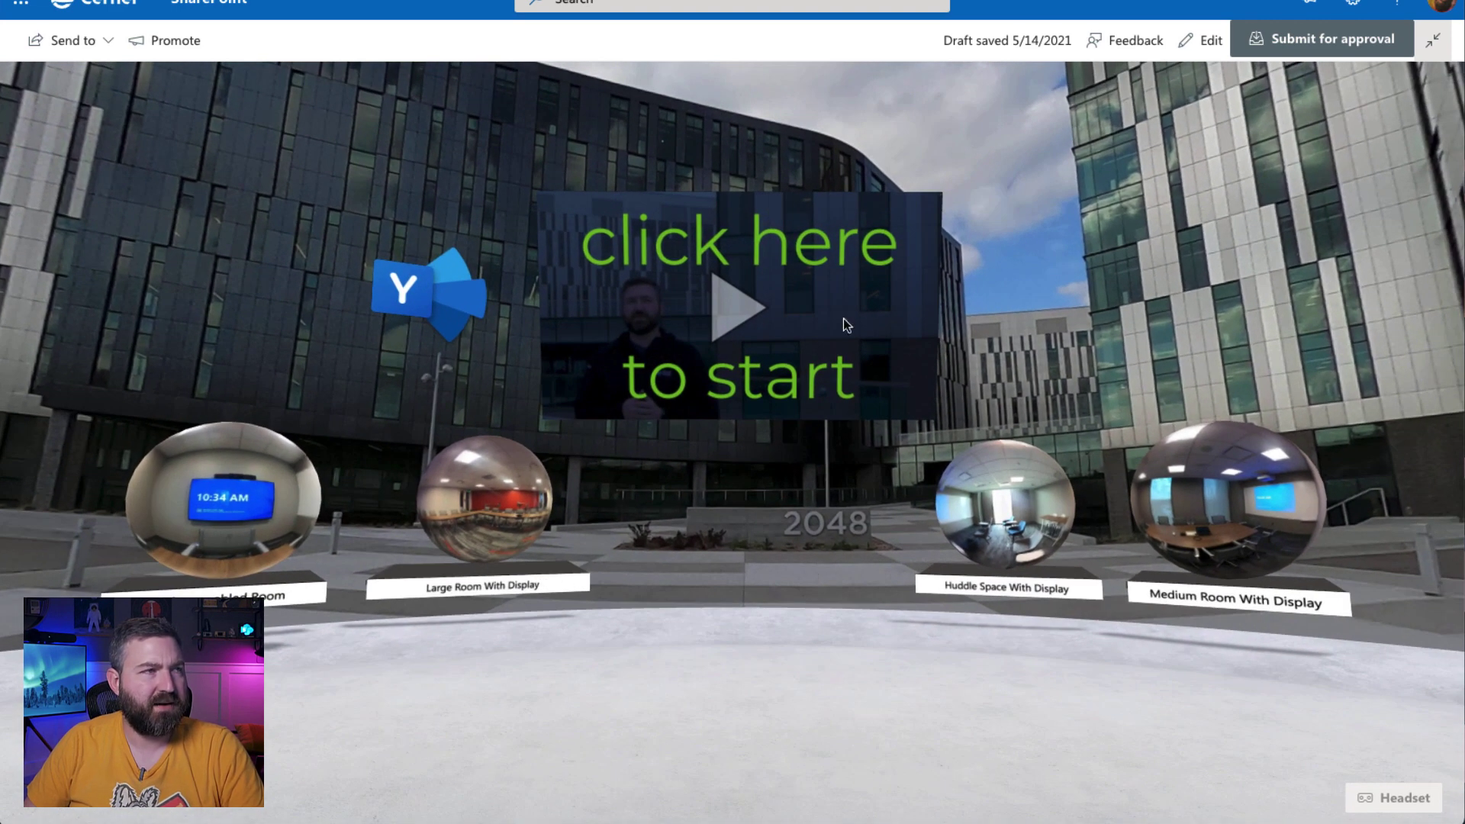